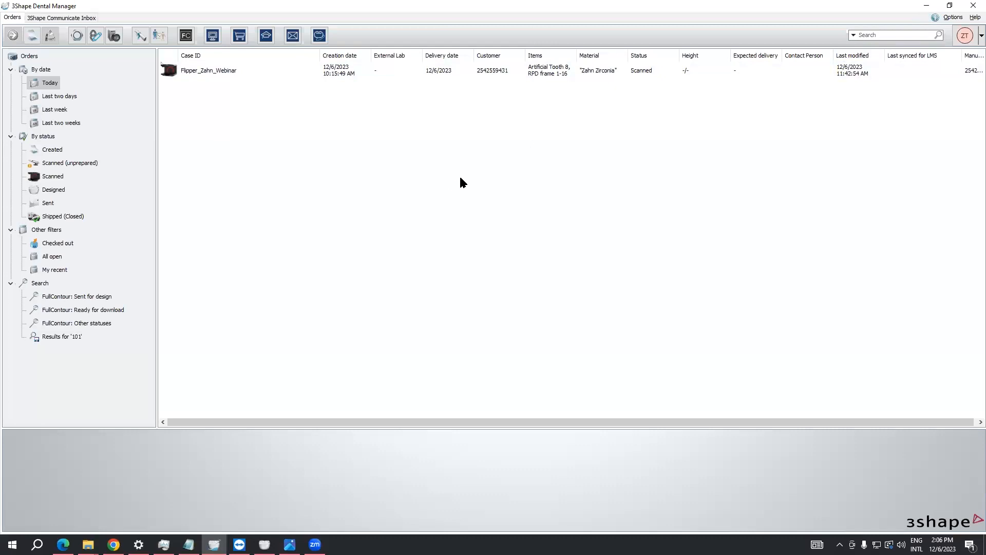
Open today's scanned flipper case for modification and clear its upper RPD frame and the artificial tooth at position 8
right_click(197, 72)
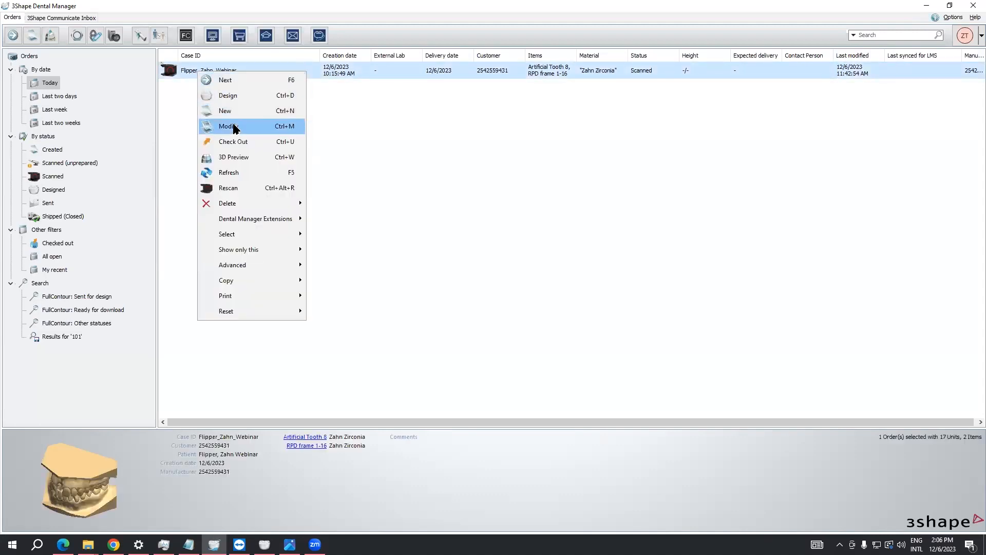
click(231, 126)
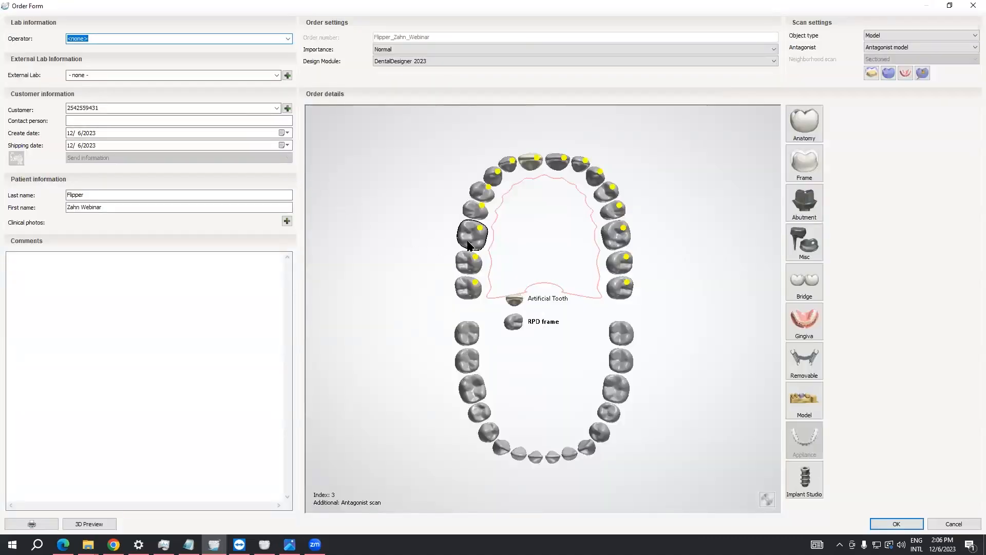
right_click(469, 245)
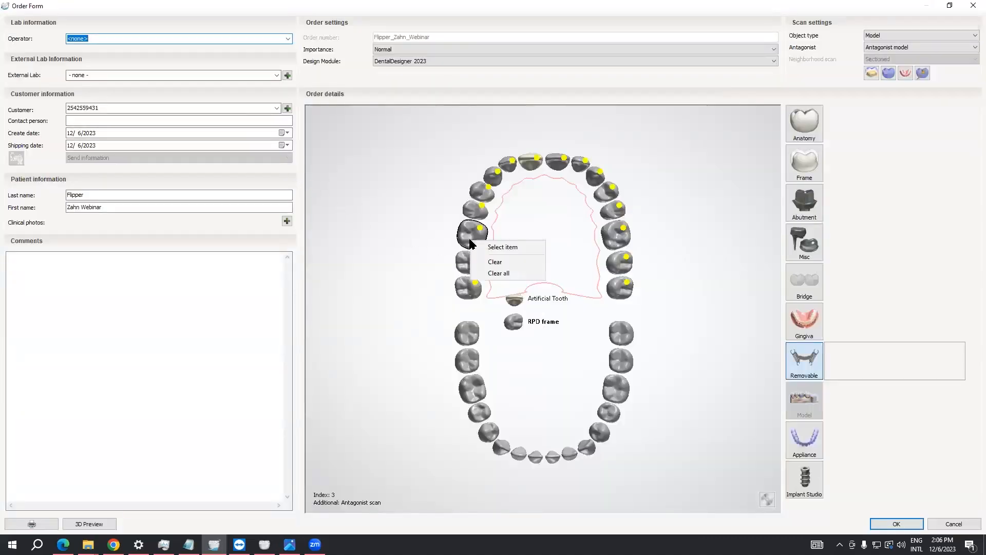
click(494, 262)
right_click(533, 163)
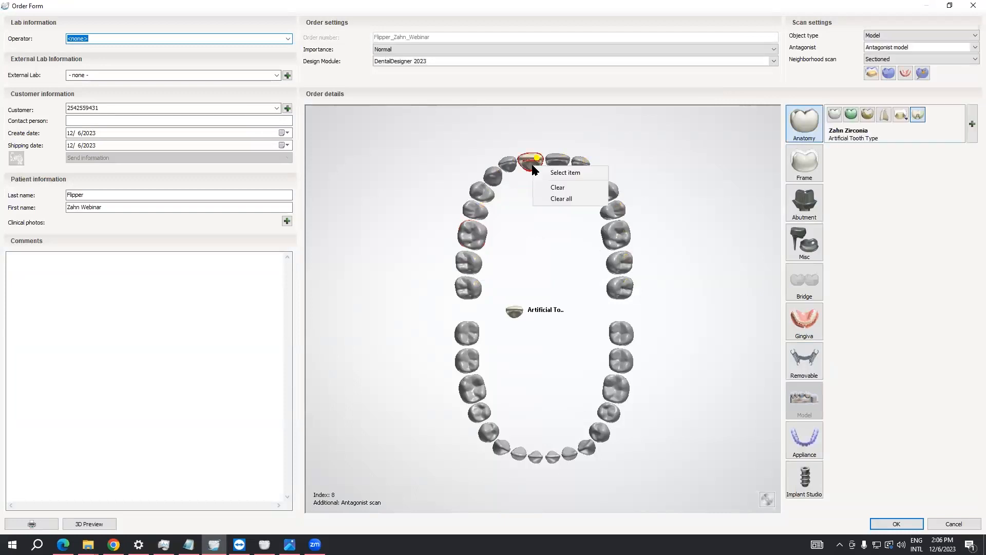
click(541, 187)
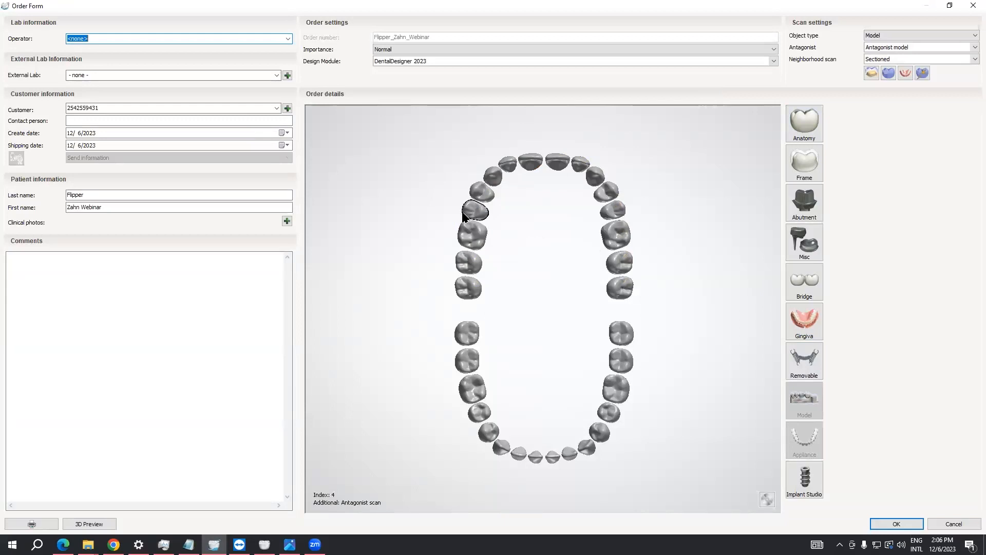
Inspect the upper jaw scan around the missing front tooth in the order's 3D preview
click(95, 524)
right_drag(473, 242, 489, 160)
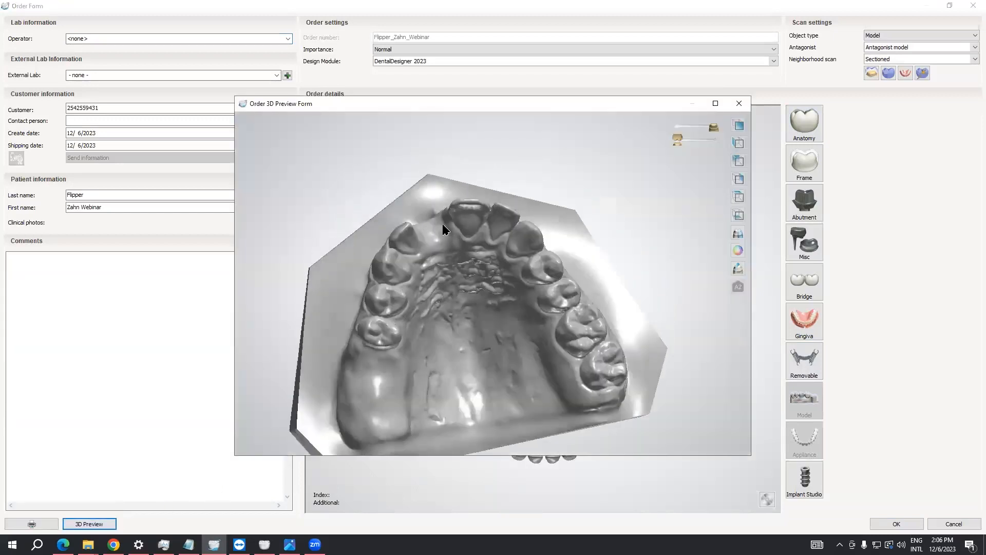
right_drag(399, 390, 383, 341)
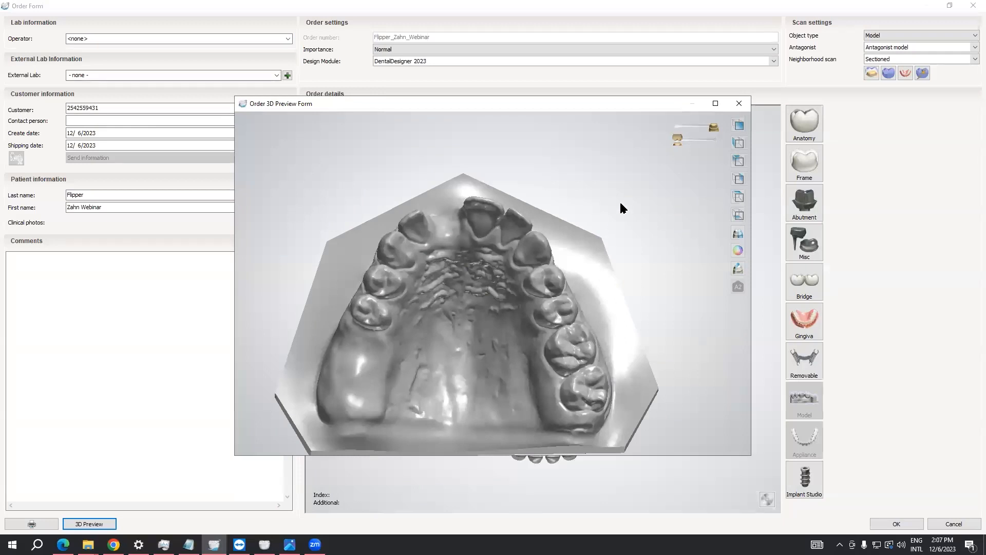
click(738, 104)
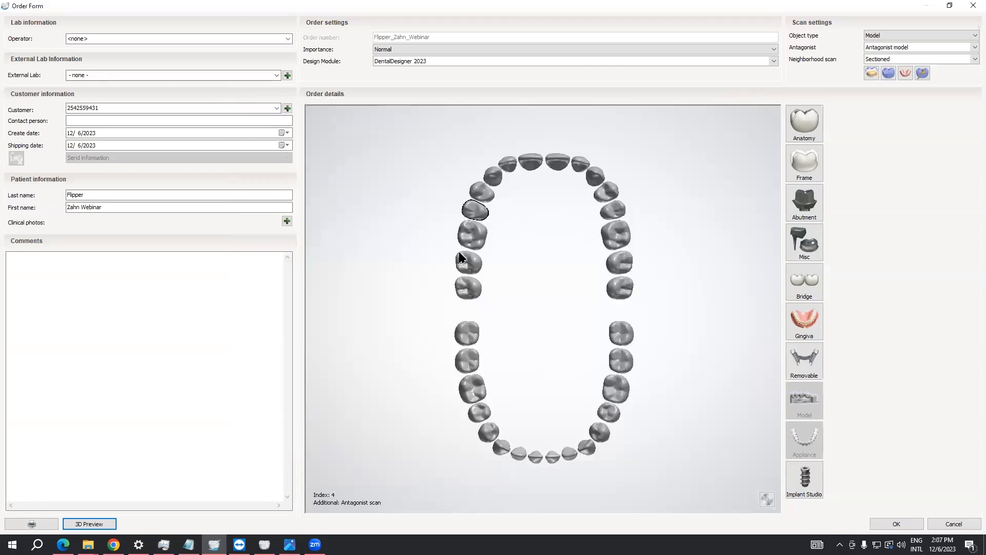
Assign a Zahn Model Resin RPD frame to the upper arch and a Dentsply Sirona IPN artificial tooth to tooth 8
click(532, 169)
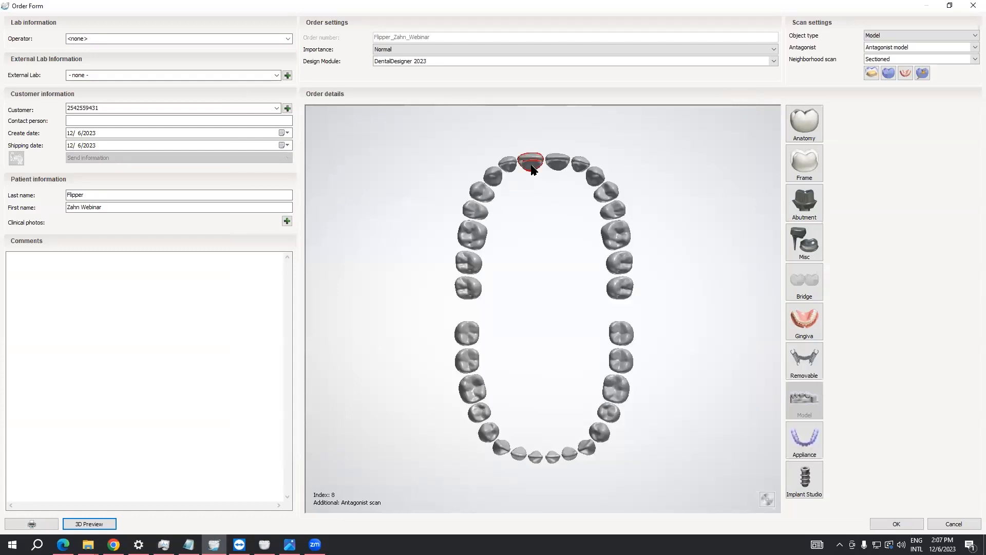
click(802, 368)
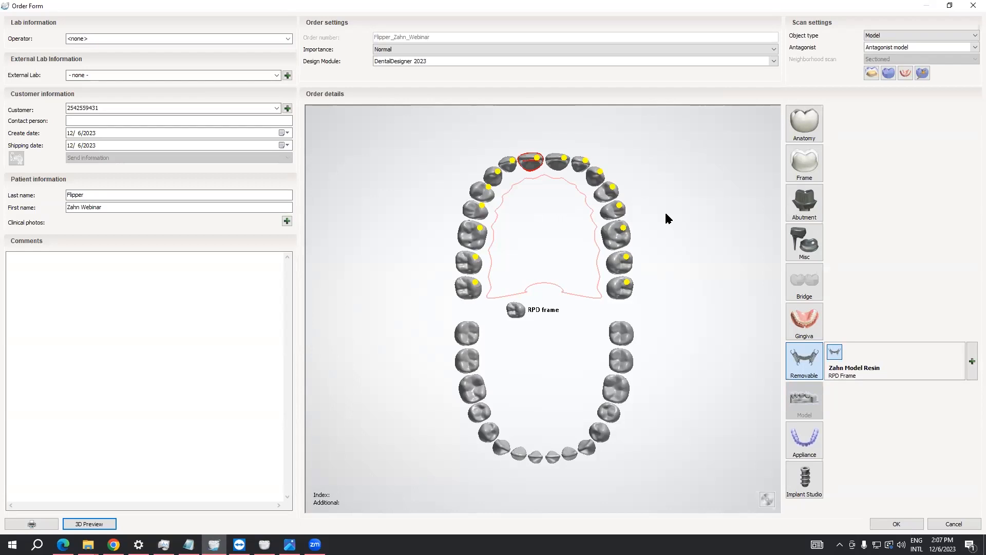
click(574, 232)
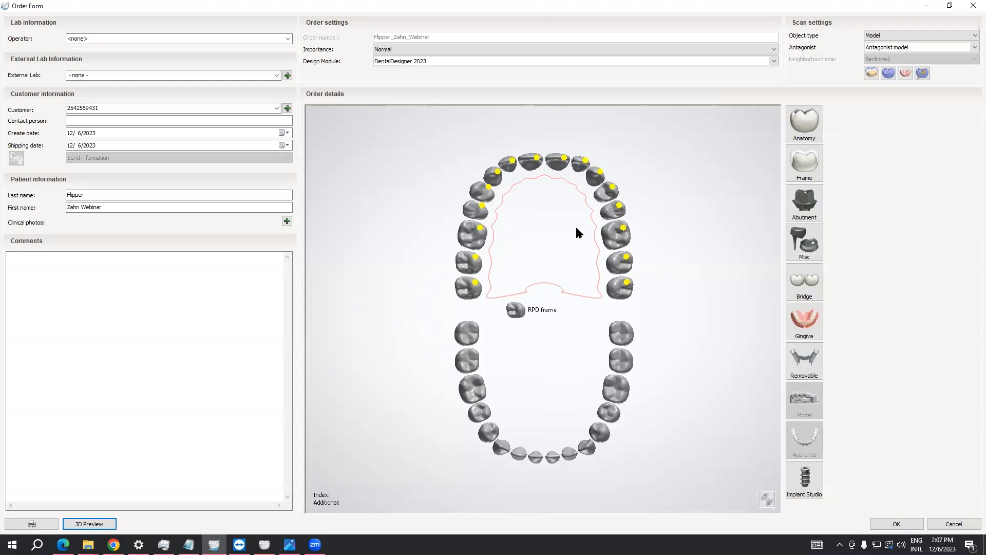
click(532, 165)
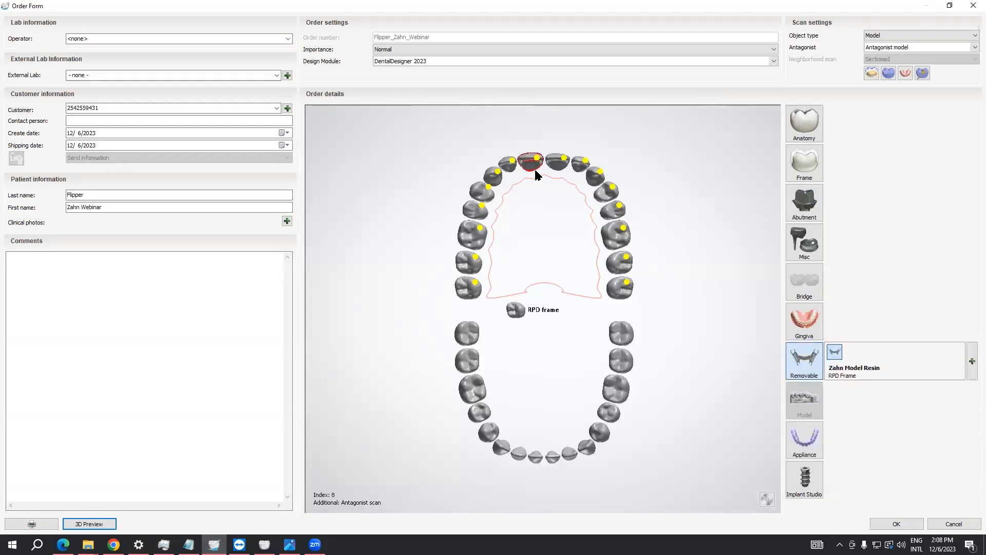
click(803, 137)
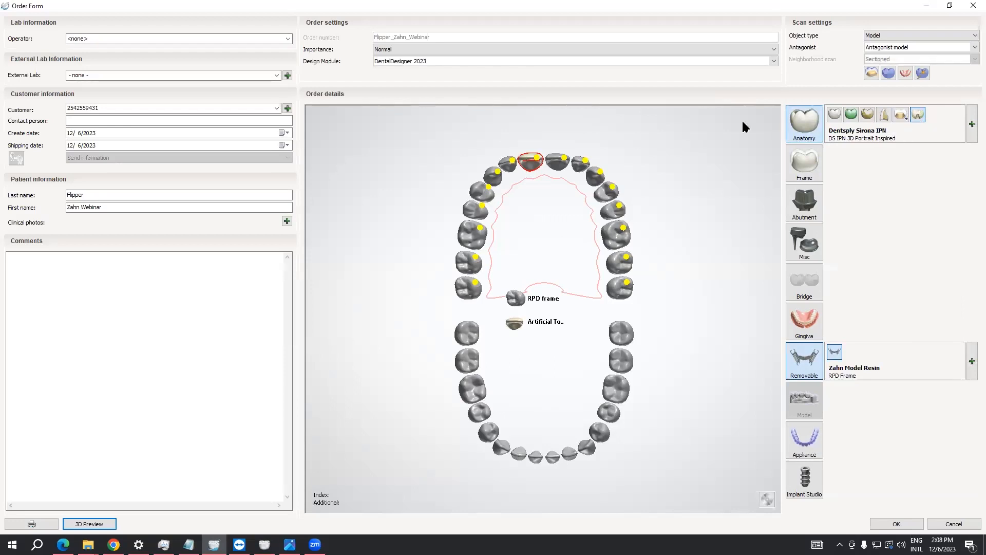
Try a crown pontic and an anatomical pontic on tooth 8, and return it to a Dentsply Sirona IPN artificial tooth
click(528, 157)
click(851, 115)
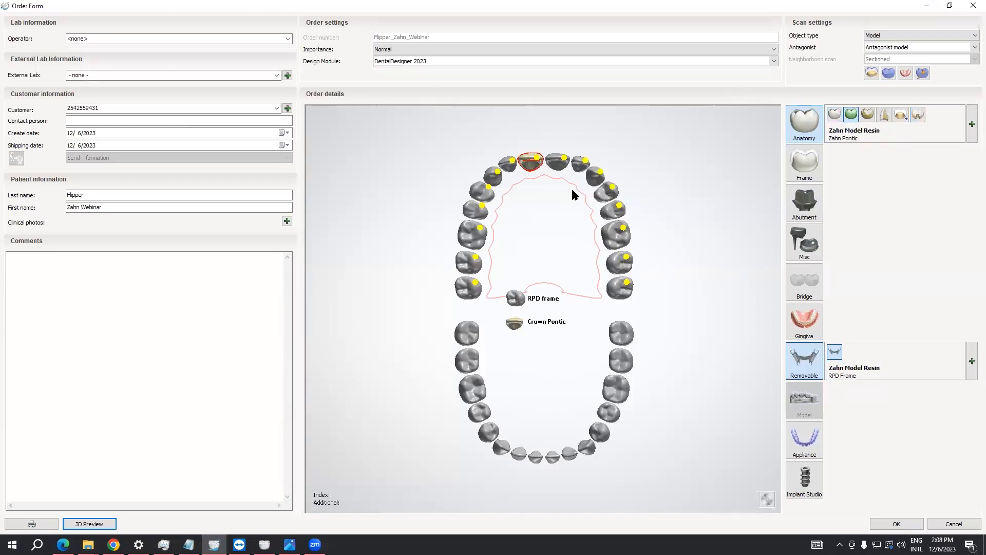
click(801, 151)
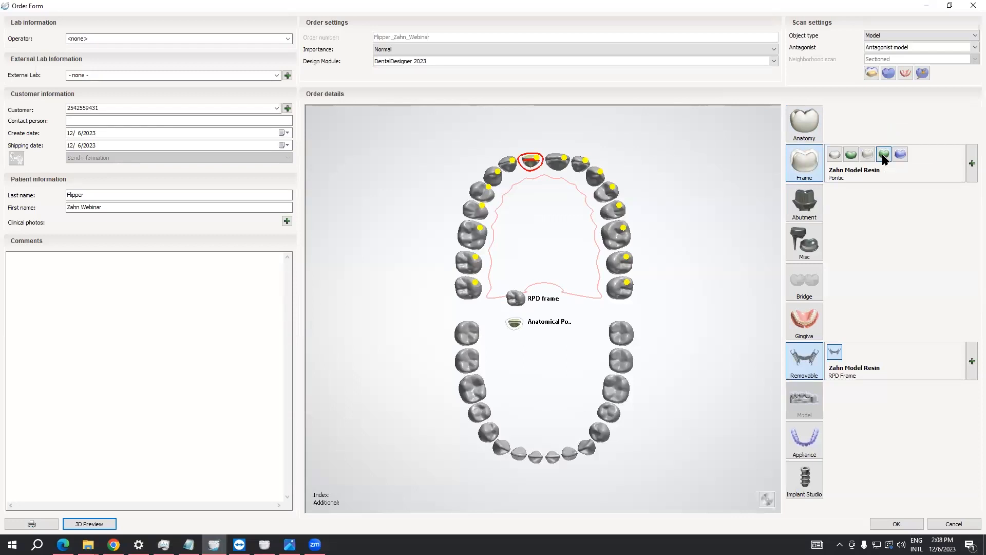
click(805, 166)
click(806, 132)
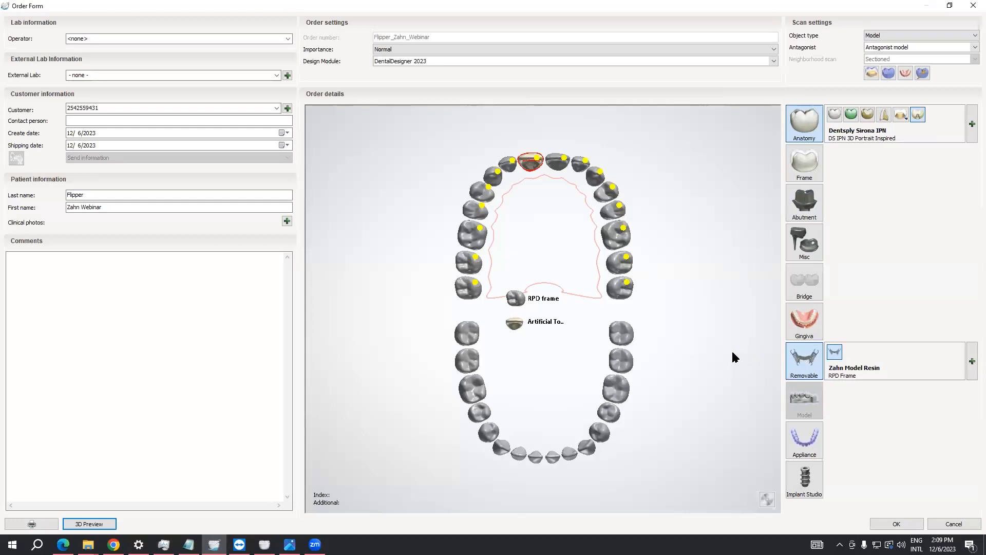
Try a Zahn Model Resin gingiva in place of the RPD frame, reassign the frame, and discard all order form changes
click(804, 350)
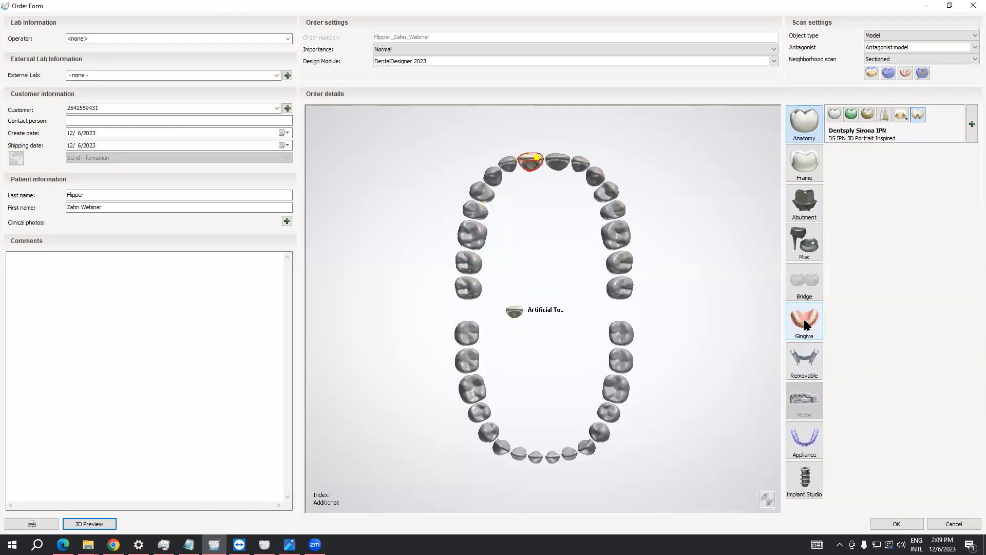
click(804, 319)
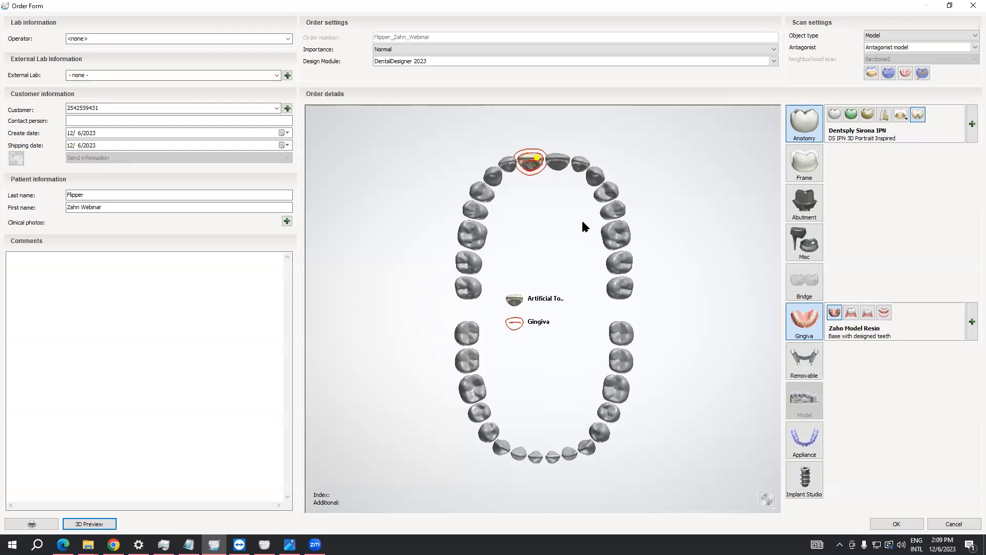
click(801, 321)
click(805, 361)
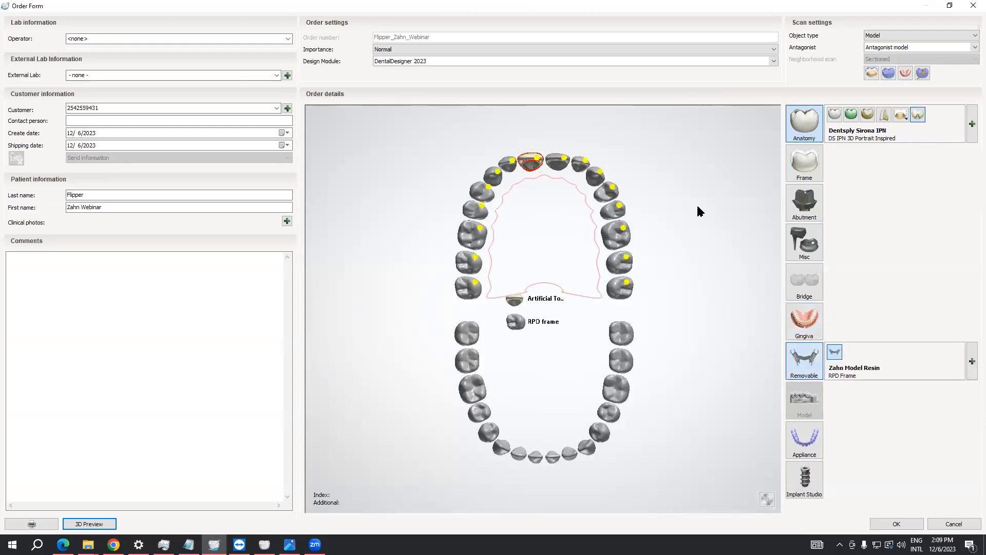
click(955, 526)
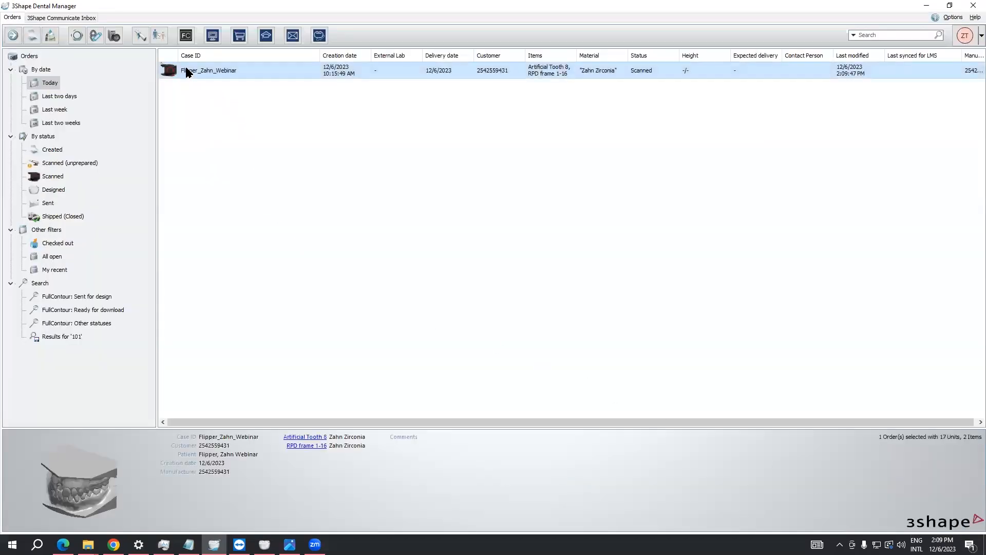
Open the flipper case for design and dismiss the license expiry notice
right_click(184, 72)
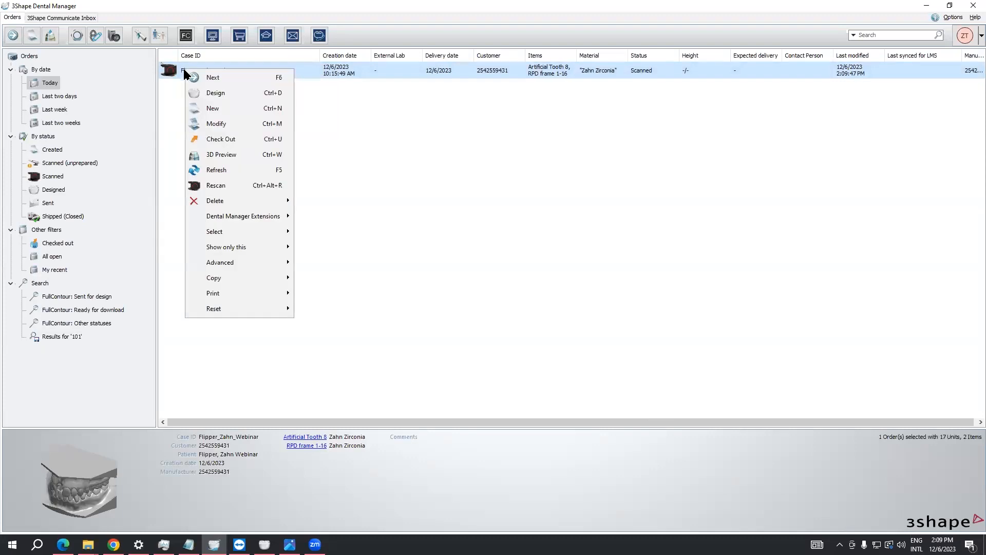
click(203, 90)
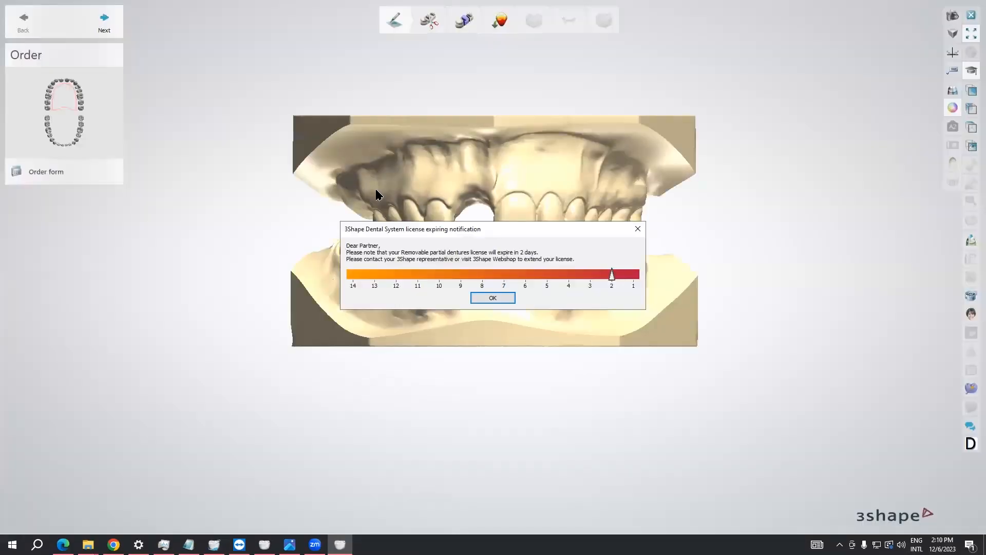
click(478, 299)
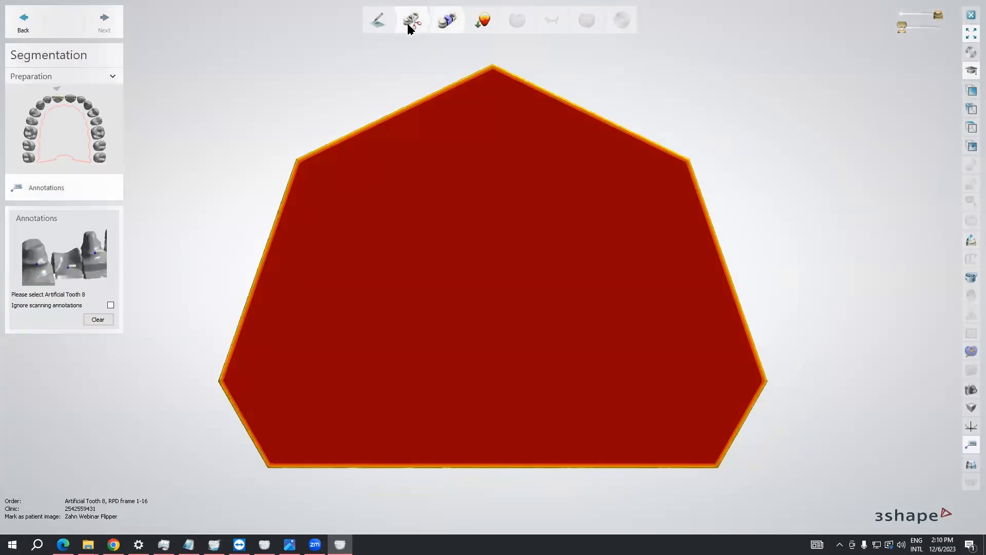
Try extracting the upper lateral incisor beside the gap with auto tooth detection while sculpting the upper jaw, and undo the extraction
click(410, 23)
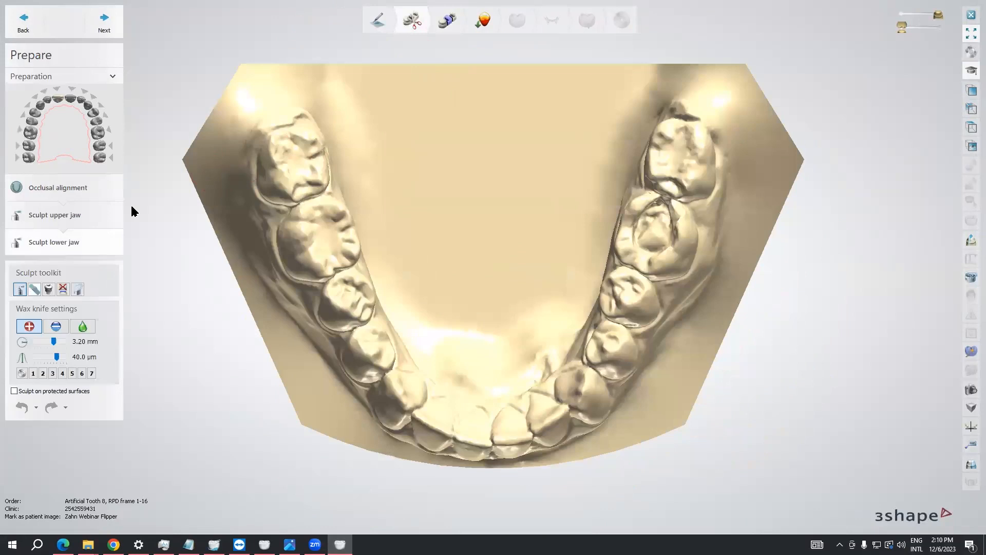
click(108, 218)
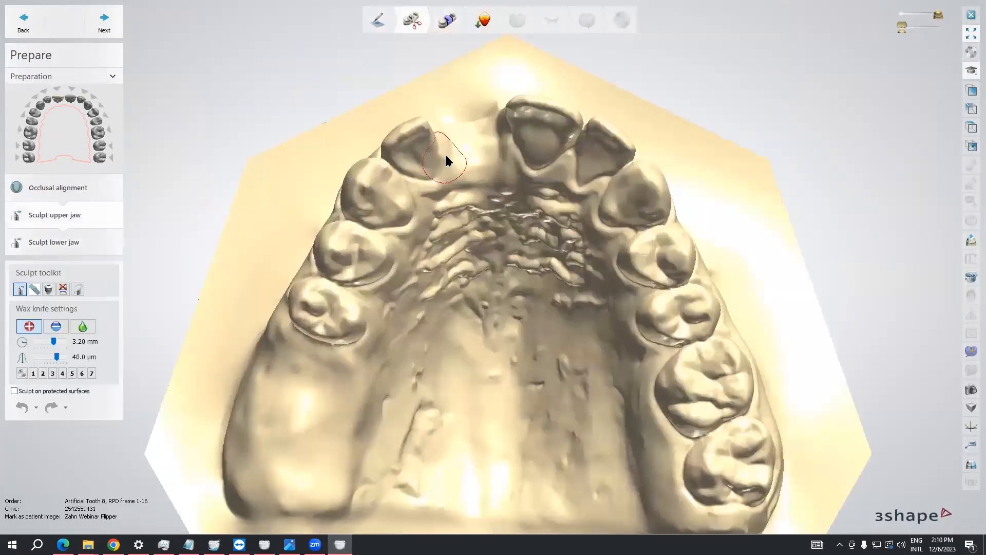
scroll(445, 156, up, 2)
middle_drag(445, 162, 432, 234)
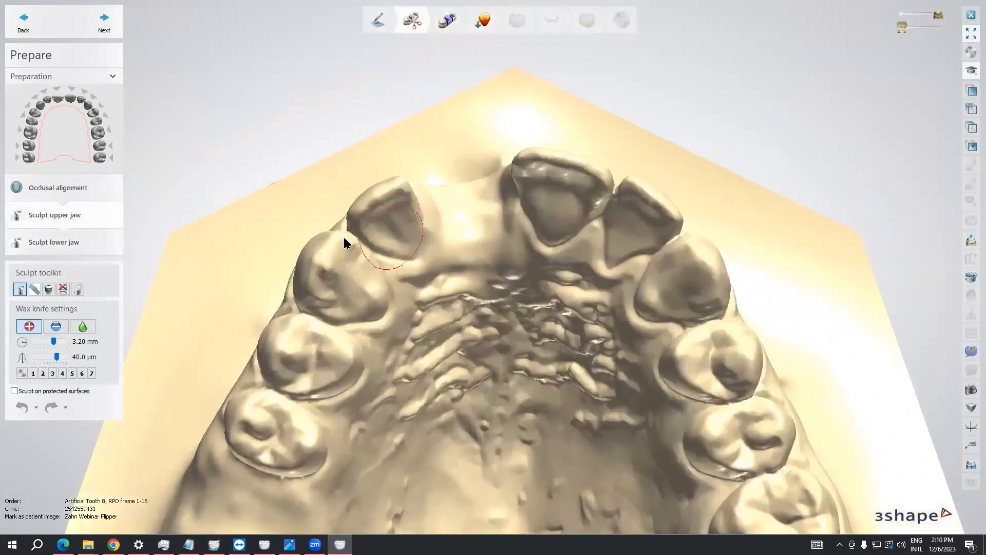
click(63, 289)
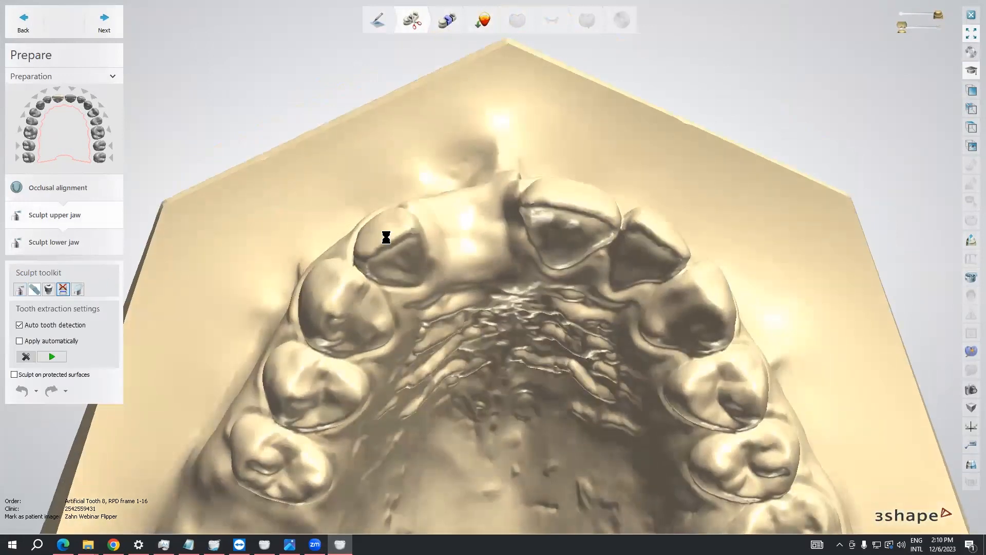
click(385, 232)
click(57, 355)
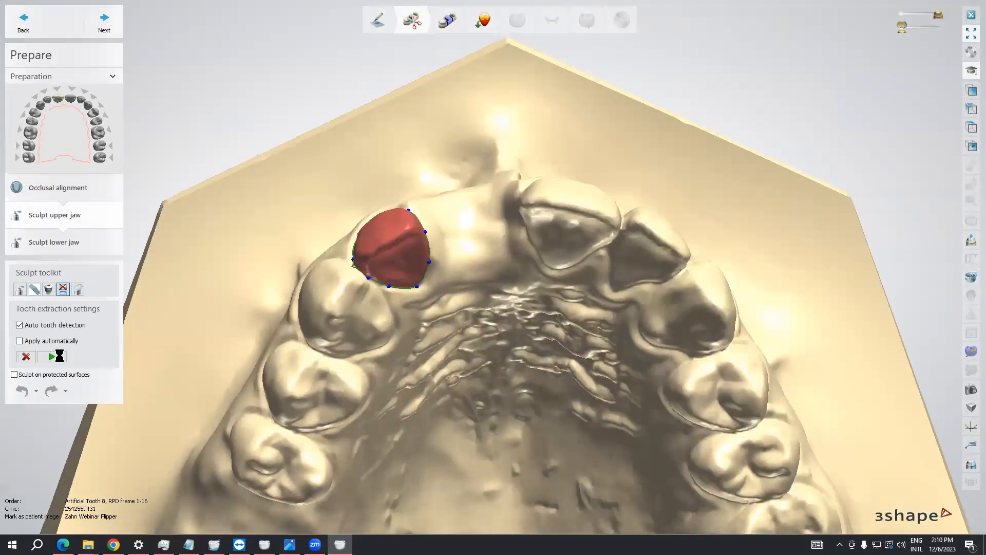
mouse_move(419, 266)
right_down()
mouse_move(394, 240)
mouse_move(415, 265)
mouse_move(406, 266)
right_up()
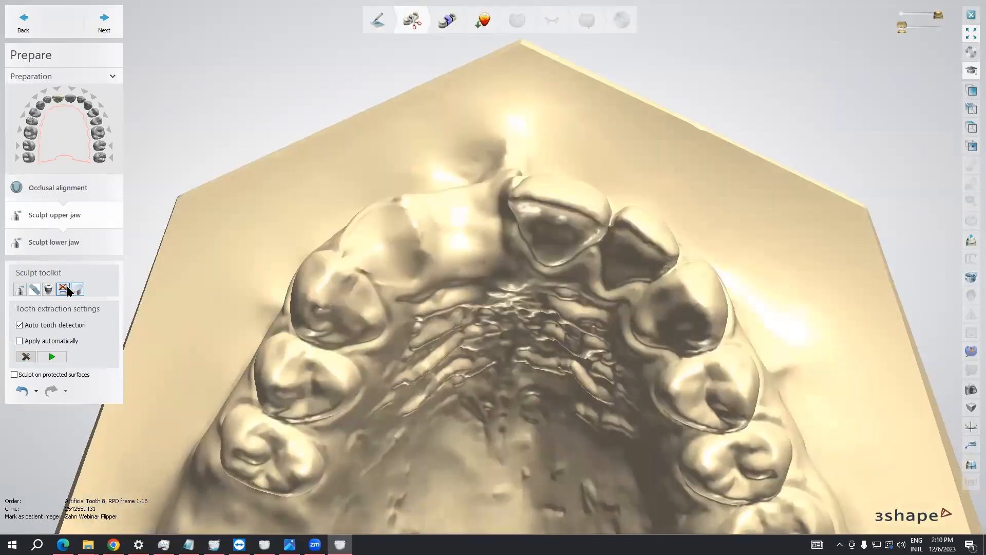
click(22, 391)
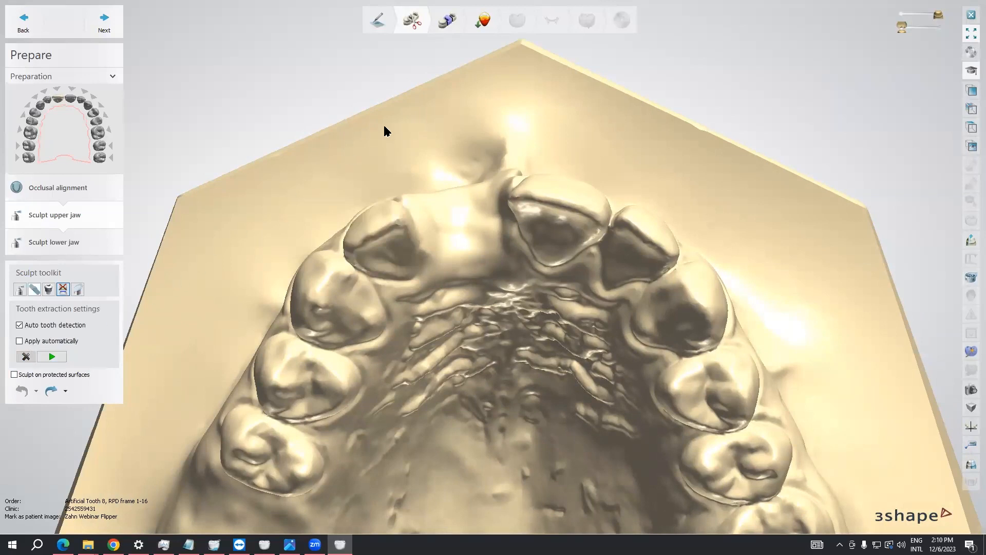
Place the Artificial Tooth 8 annotation in the upper jaw's front gap during segmentation and advance to Surveying and Blocking out
click(444, 29)
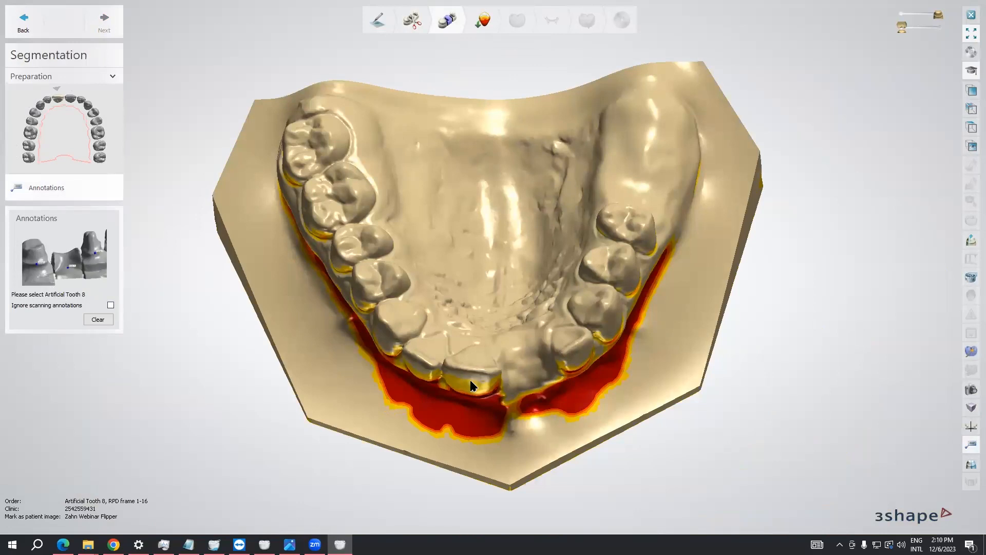
scroll(561, 389, up, 5)
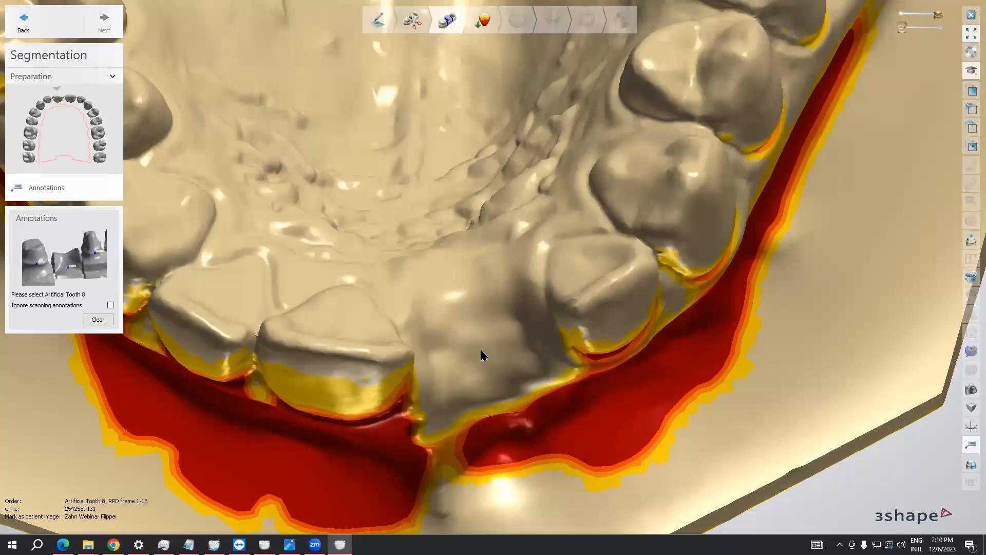
click(481, 351)
scroll(524, 361, down, 5)
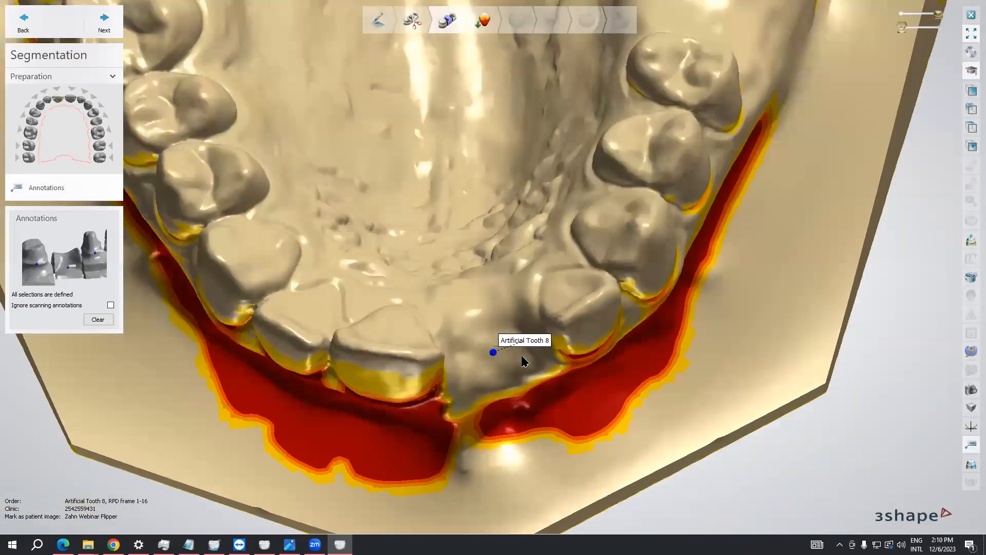
click(105, 23)
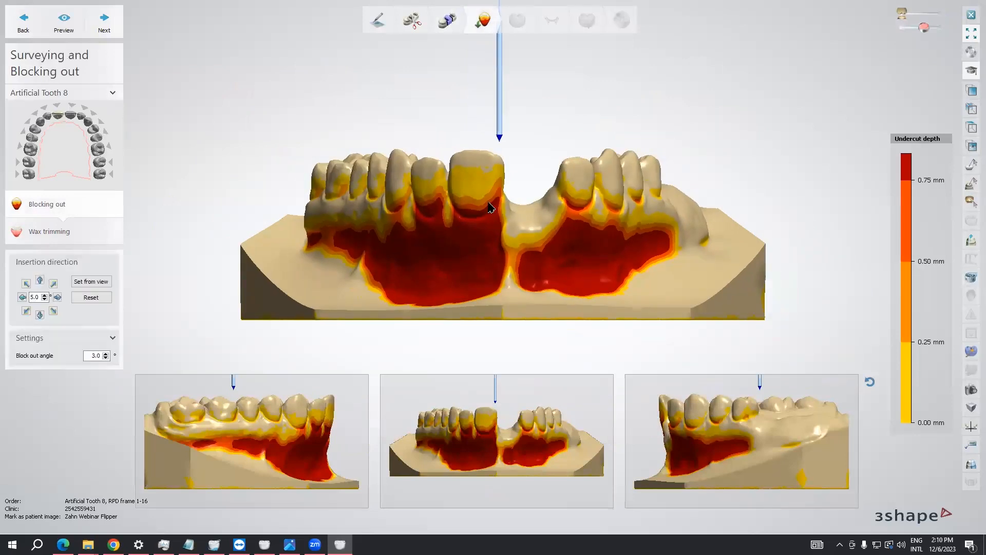
scroll(520, 198, down, 4)
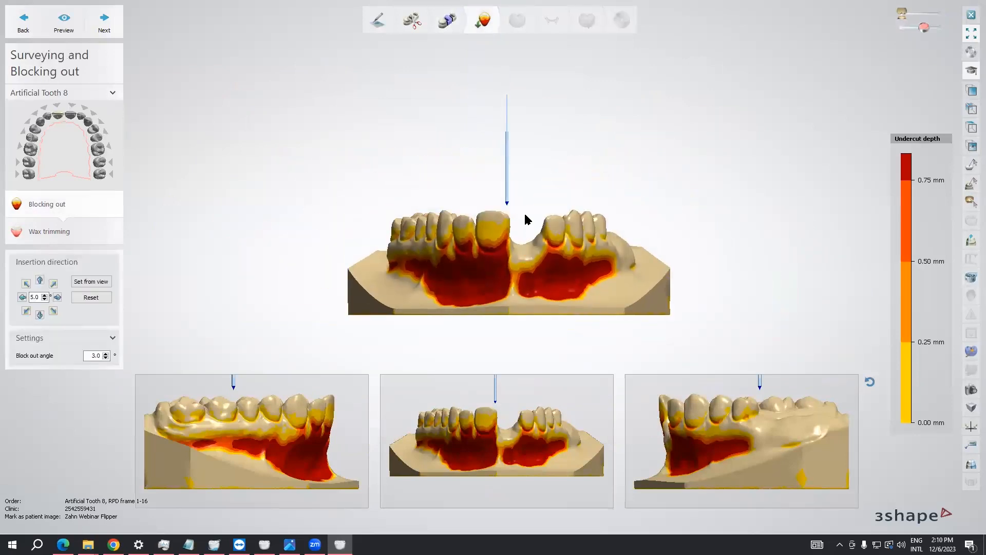
Examine the undercut depth on the upper jaw from the front, the occlusal side and the buccal side
right_drag(529, 213, 517, 249)
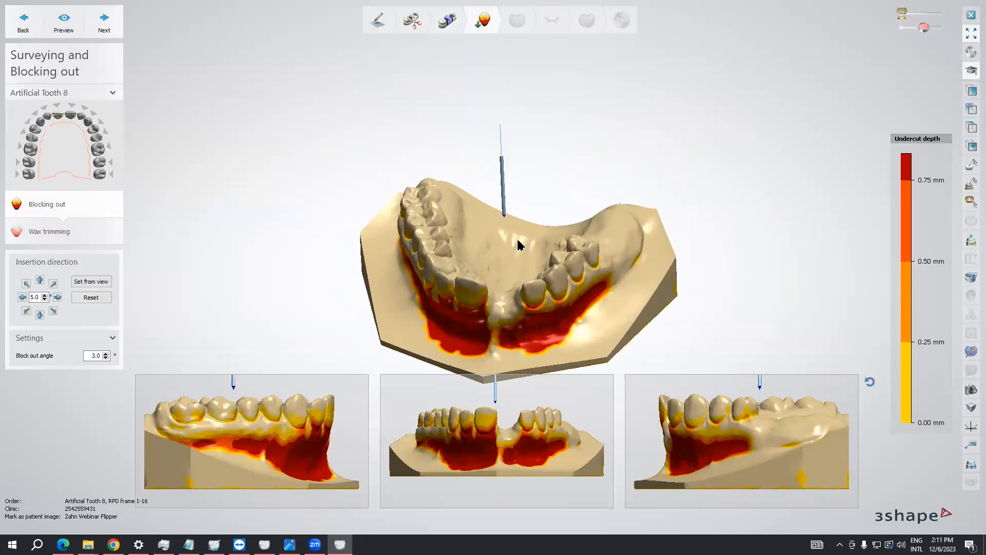
right_drag(507, 274, 536, 226)
scroll(505, 256, up, 3)
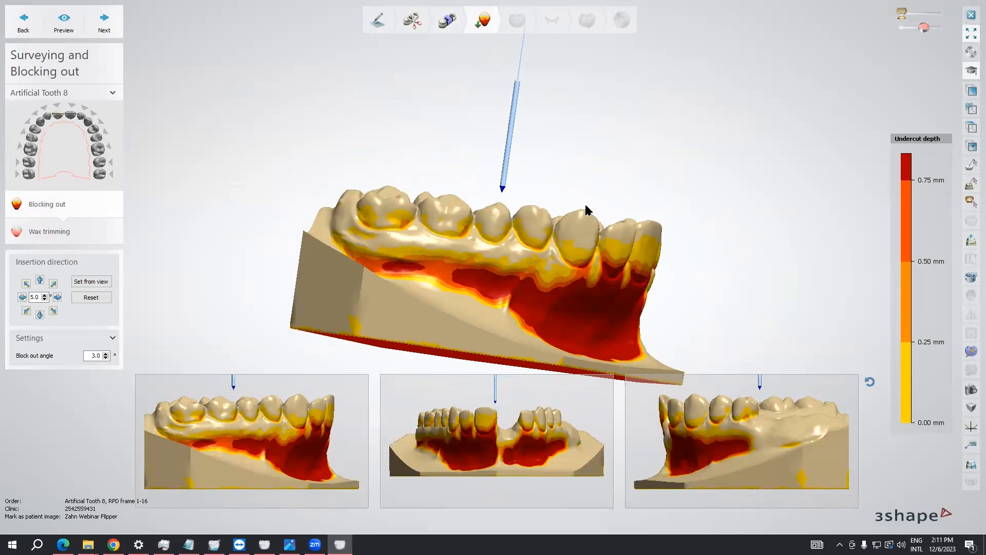
right_drag(603, 220, 525, 128)
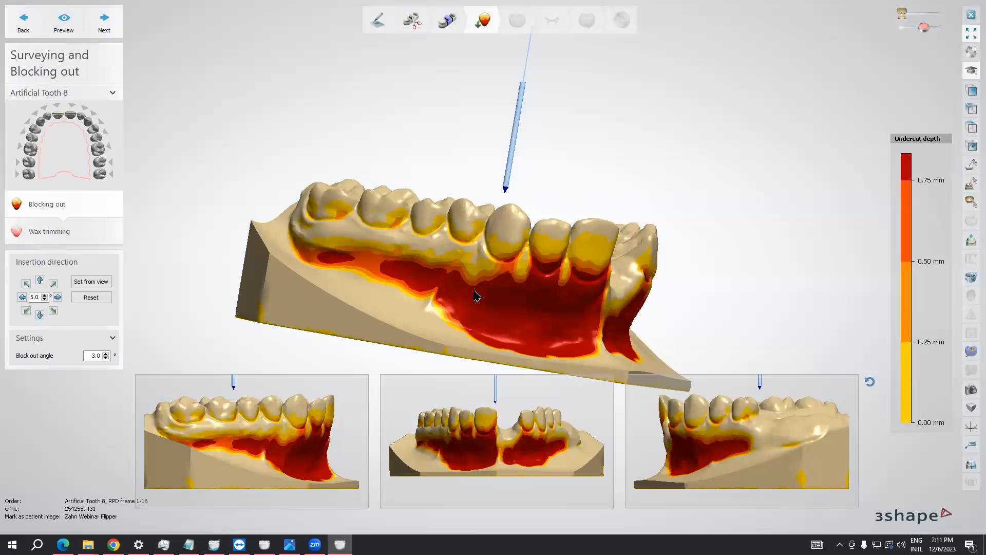
right_drag(572, 302, 519, 291)
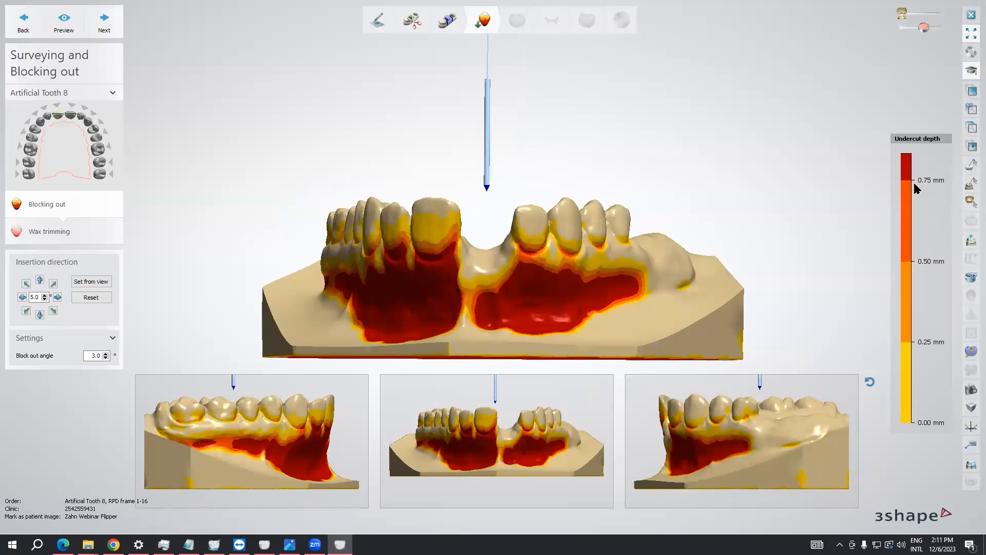
mouse_move(487, 257)
right_down()
mouse_move(502, 277)
mouse_move(489, 248)
right_up()
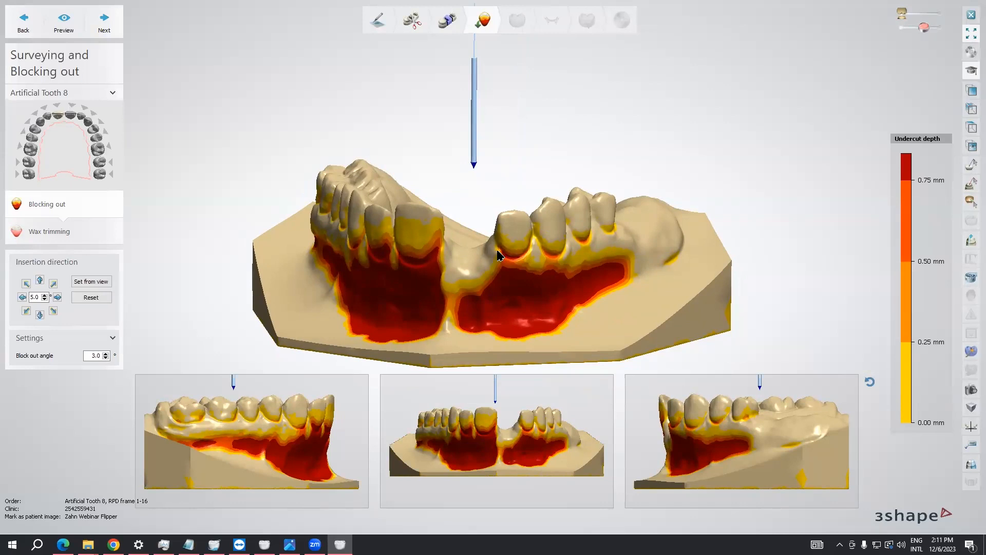
Set the insertion direction from an occlusal view of the upper jaw that hides most of the facial undercuts
right_drag(501, 242, 507, 280)
middle_drag(510, 283, 533, 207)
scroll(506, 258, up, 1)
scroll(505, 258, up, 2)
mouse_move(507, 255)
right_down()
mouse_move(516, 277)
mouse_move(535, 280)
mouse_move(520, 312)
mouse_move(501, 296)
right_up()
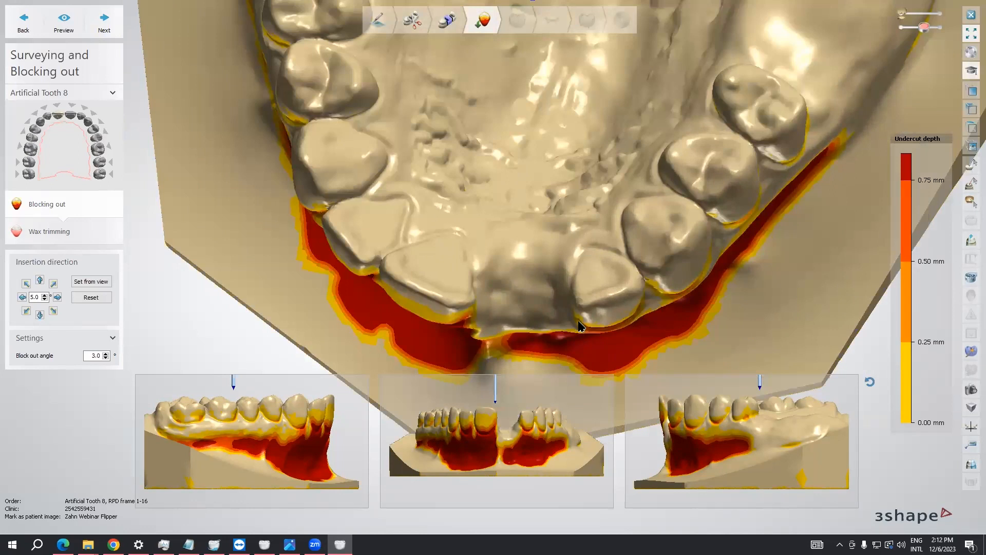
right_drag(564, 269, 564, 271)
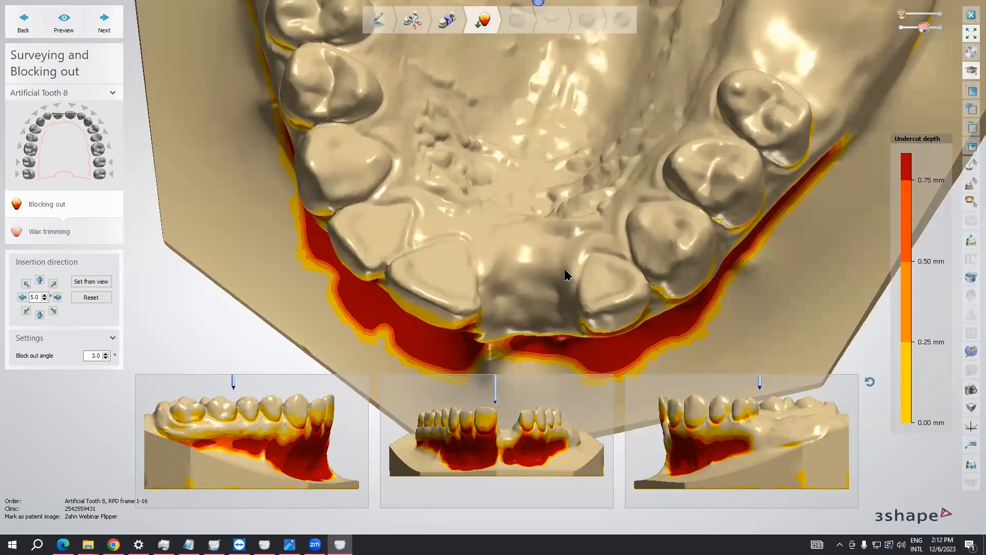
scroll(573, 282, down, 3)
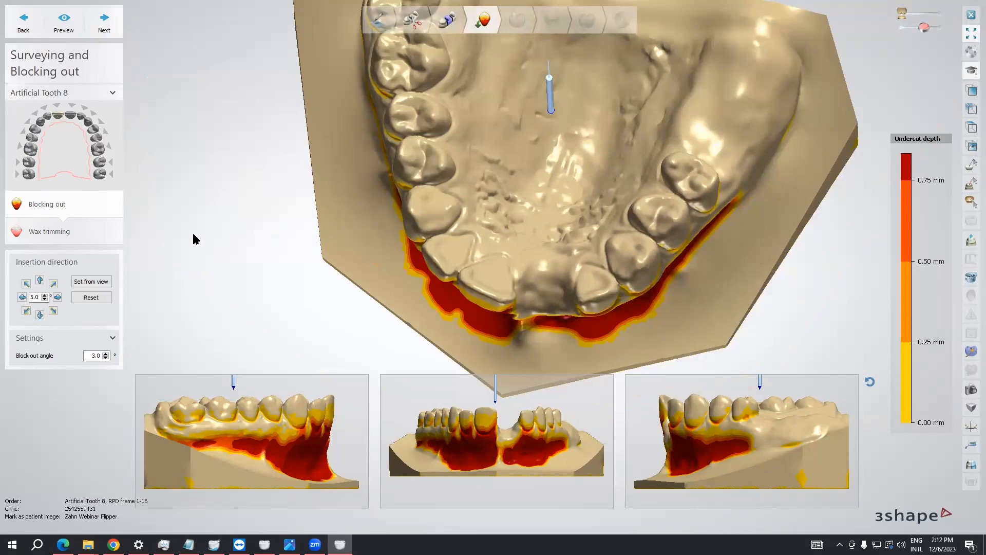
click(91, 282)
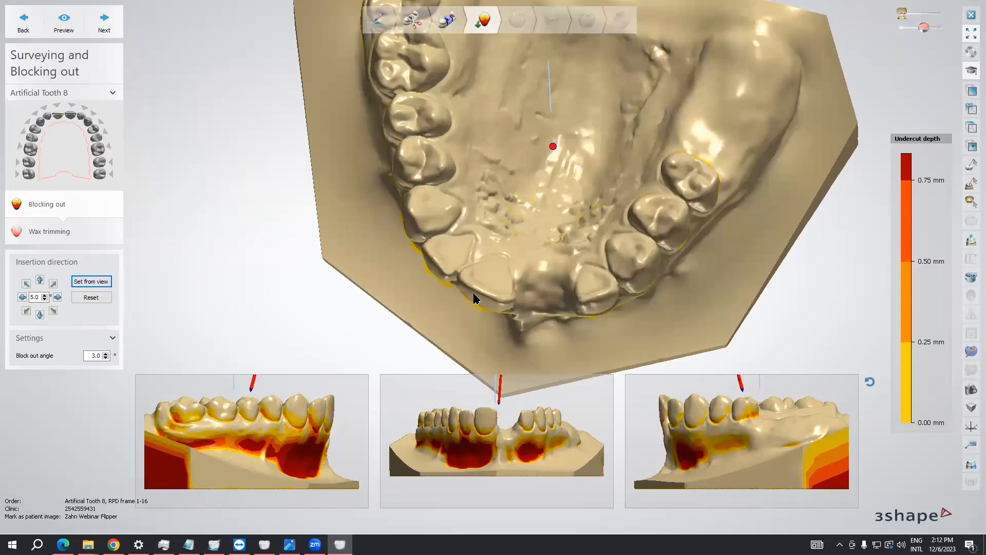
Examine the undercuts under the new insertion direction around the front gap, the palate and the premolars beside the edentulous ridge
right_drag(502, 315, 423, 280)
scroll(465, 325, up, 8)
right_drag(554, 280, 473, 264)
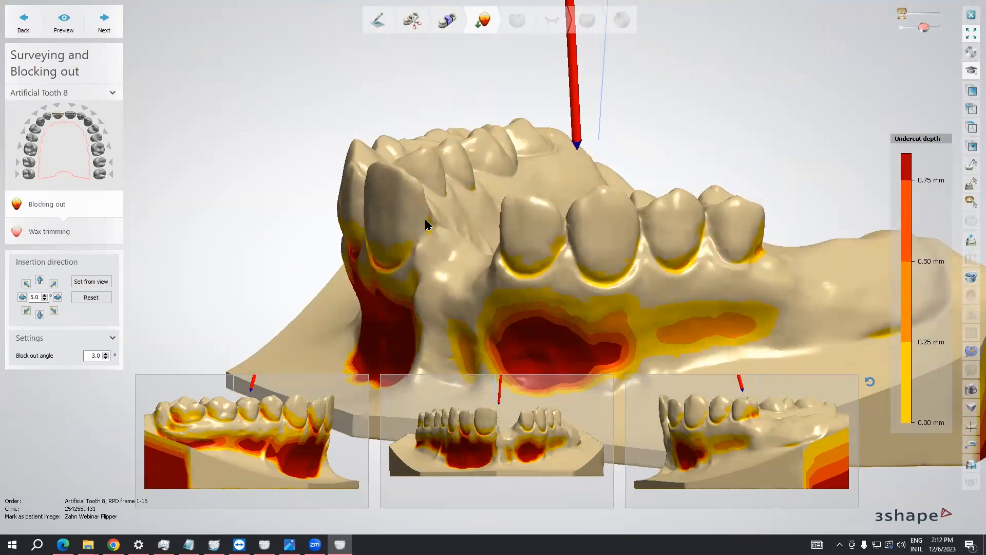
right_drag(430, 236, 429, 280)
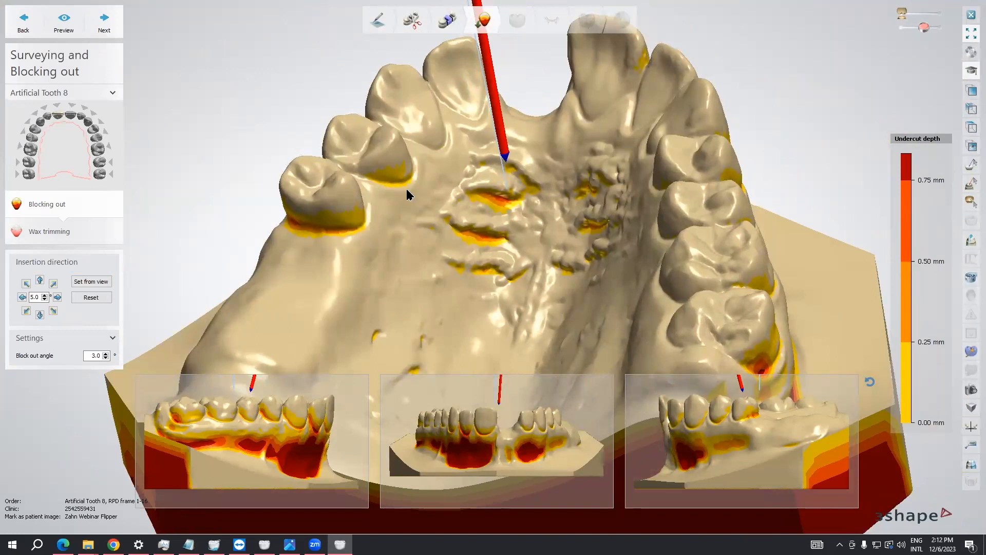
right_drag(422, 263, 531, 258)
right_drag(565, 266, 510, 290)
scroll(482, 302, up, 5)
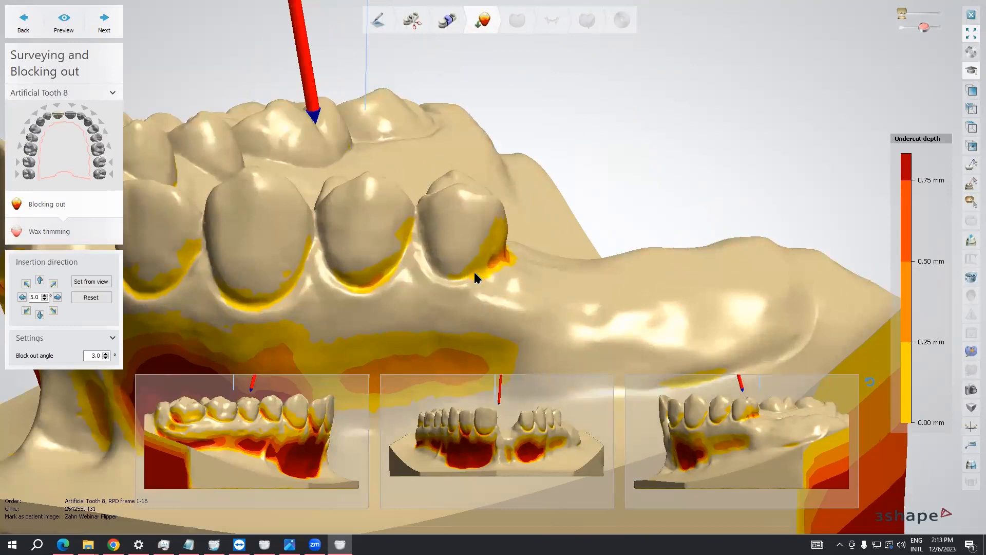
scroll(501, 284, up, 2)
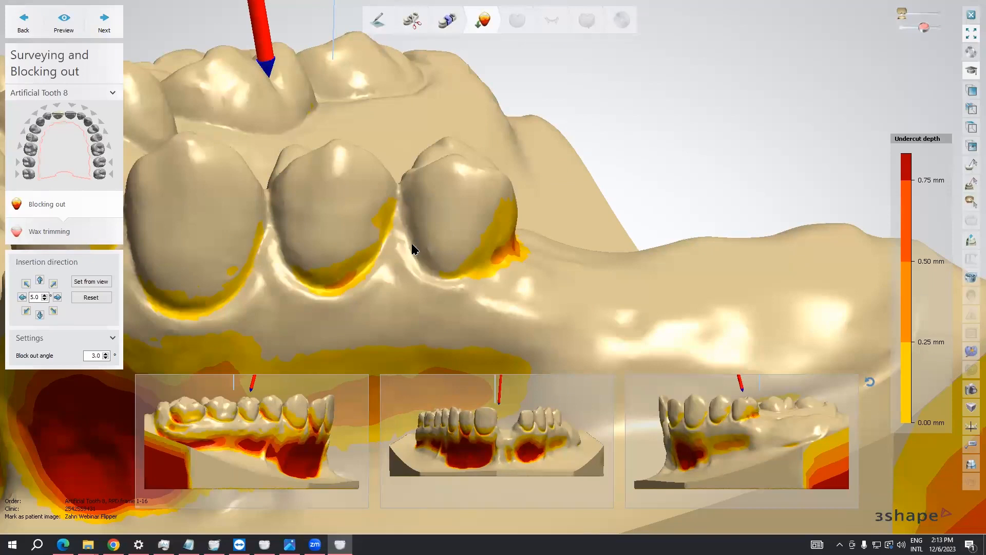
scroll(517, 313, down, 5)
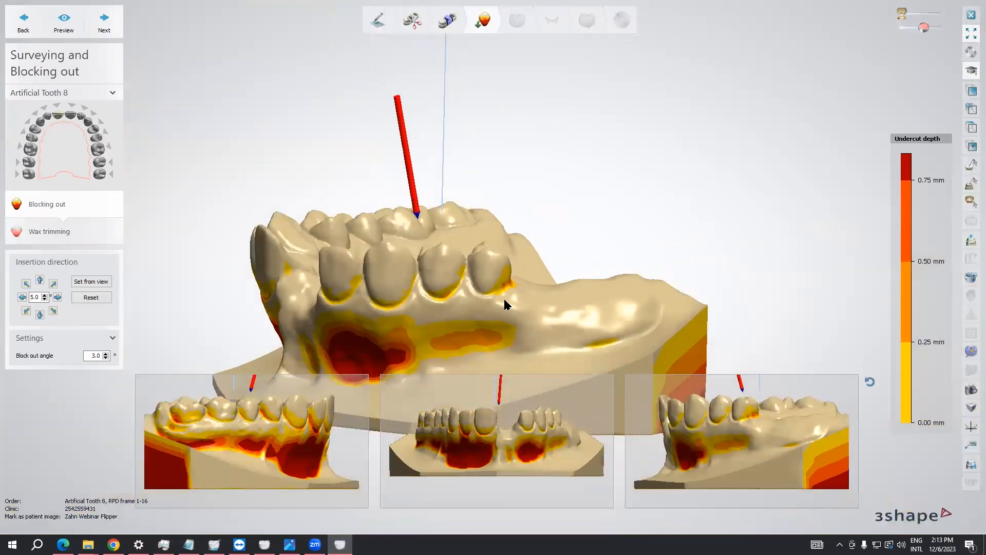
middle_drag(414, 311, 424, 282)
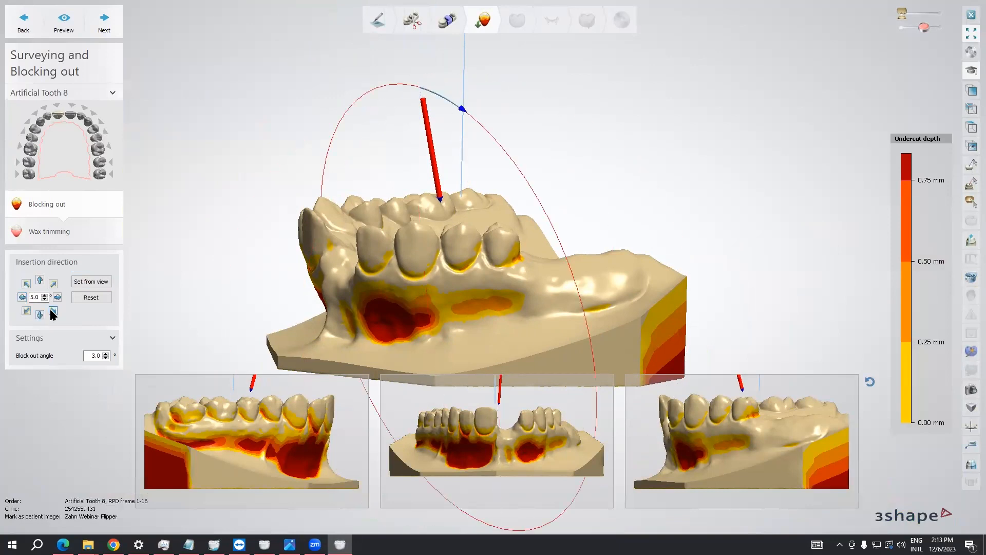
Fine-tune the insertion direction by tilting it 5° to the left and back to the right in 2.0° increments
mouse_move(334, 285)
right_down()
mouse_move(364, 281)
mouse_move(334, 292)
right_up()
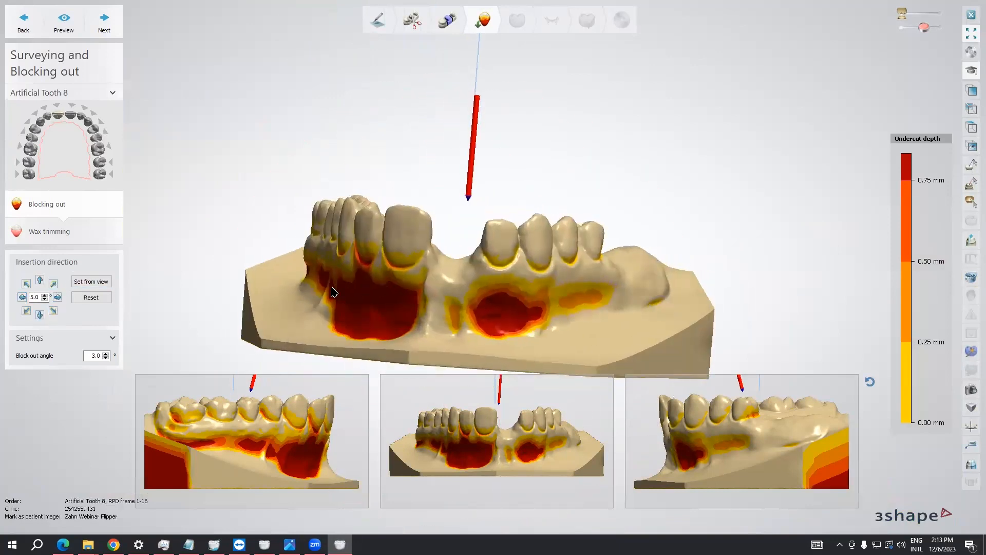
click(22, 298)
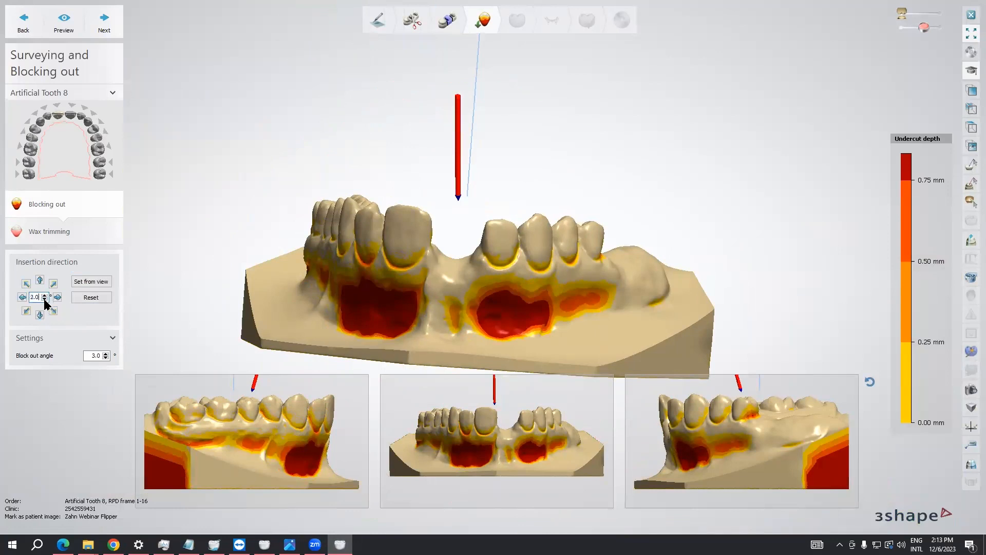
click(57, 297)
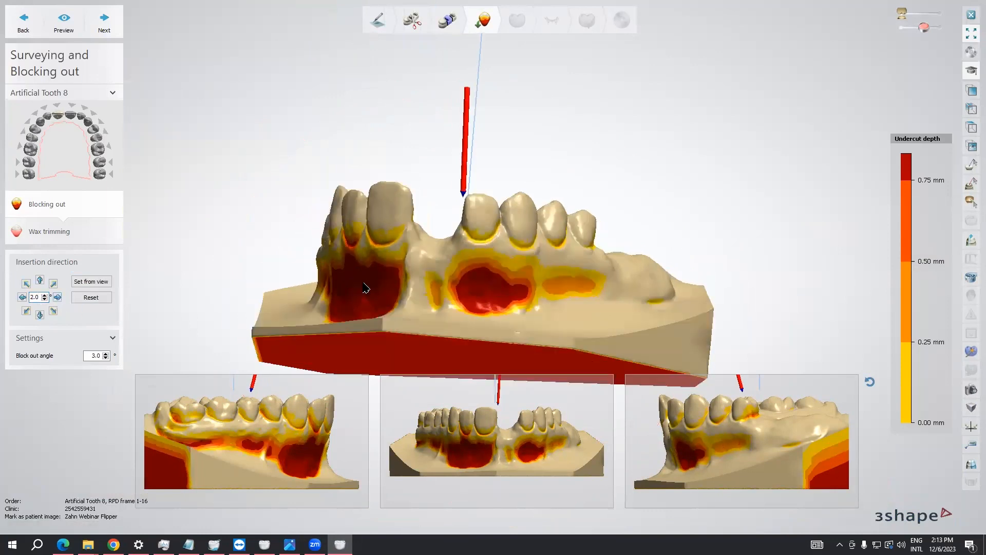
Accept the insertion direction, advance to Wax trimming, and make the block-out wax fully opaque
right_drag(344, 284, 382, 329)
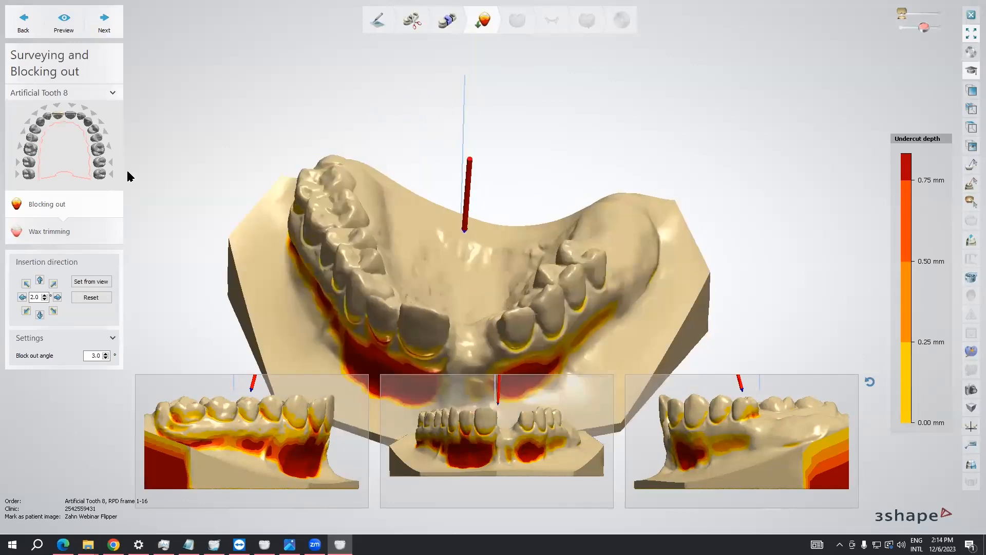
click(103, 29)
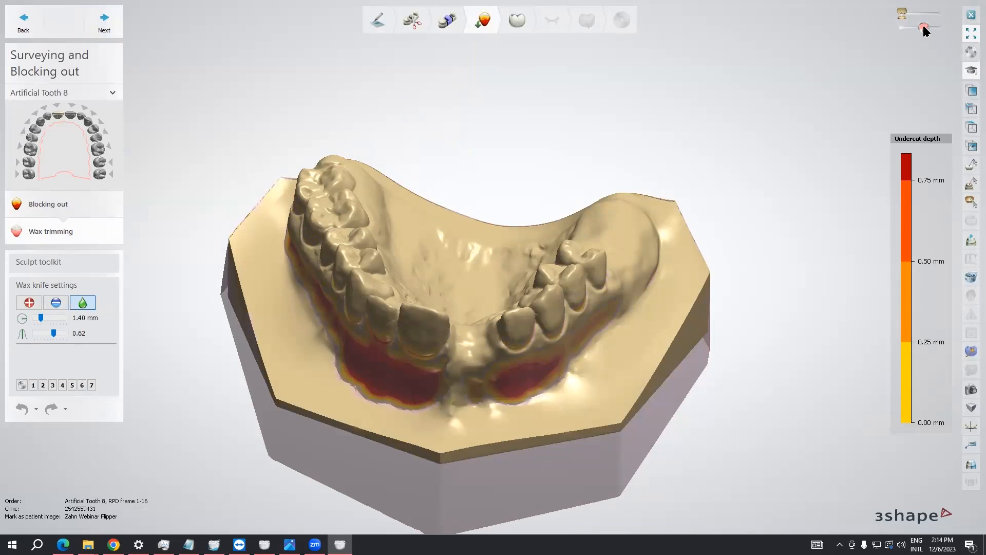
drag(924, 29, 938, 28)
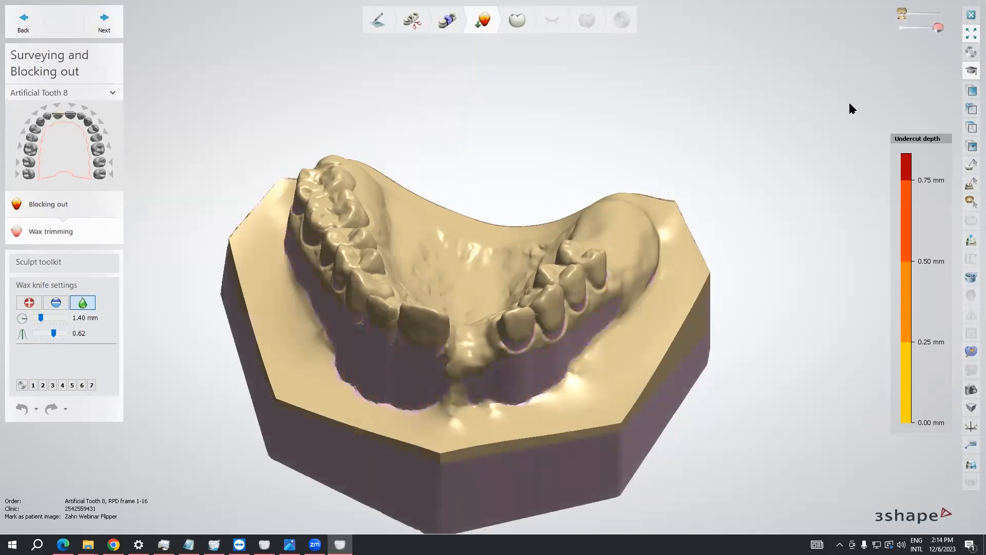
right_drag(594, 274, 590, 238)
scroll(493, 254, up, 4)
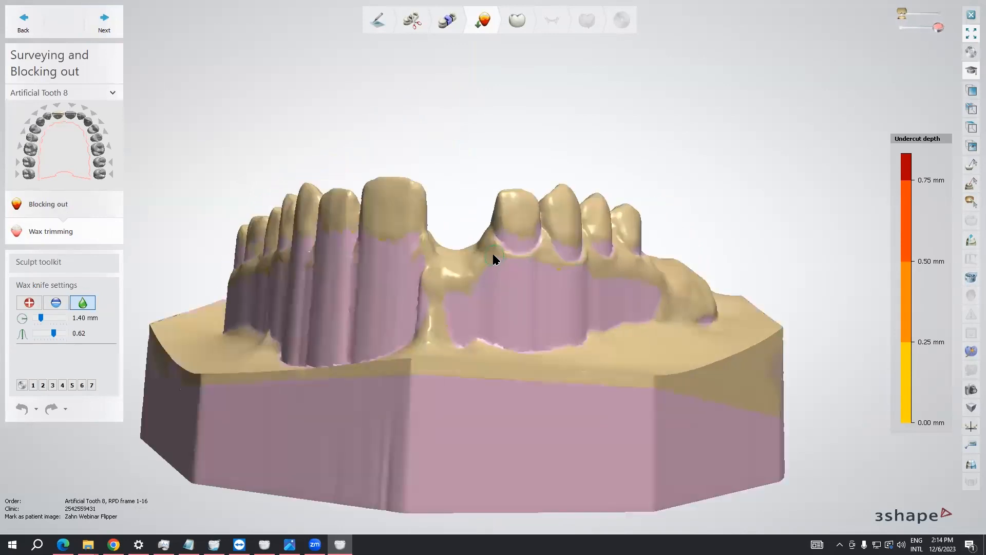
middle_drag(520, 255, 583, 282)
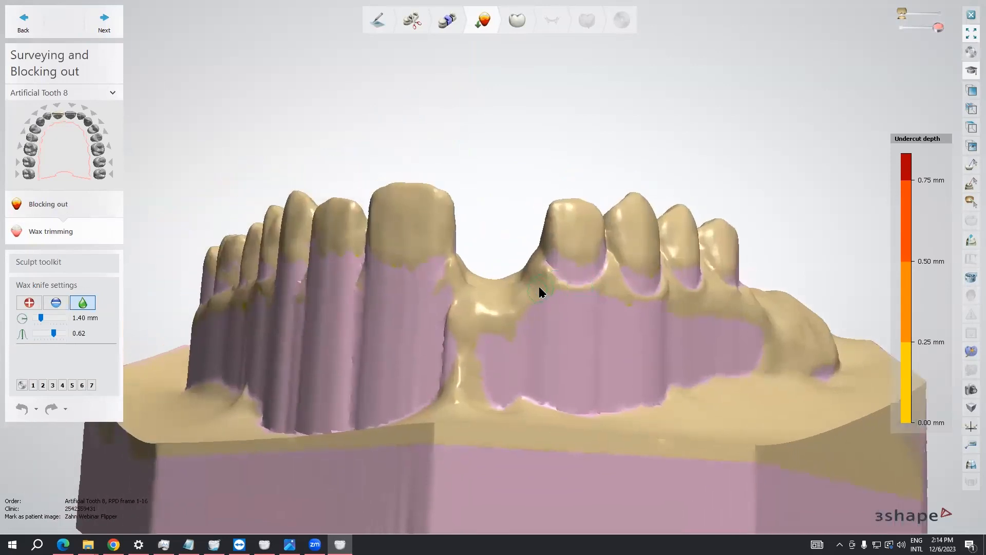
scroll(547, 286, down, 2)
right_drag(551, 284, 498, 315)
scroll(522, 292, up, 2)
Remove block-out wax from the palatal surfaces of the posterior teeth on both sides with a 1.40 mm wax knife and smooth the premolar area
click(56, 302)
right_drag(429, 330, 476, 279)
mouse_move(476, 275)
mouse_down()
mouse_move(496, 273)
mouse_move(476, 283)
mouse_move(494, 273)
mouse_up()
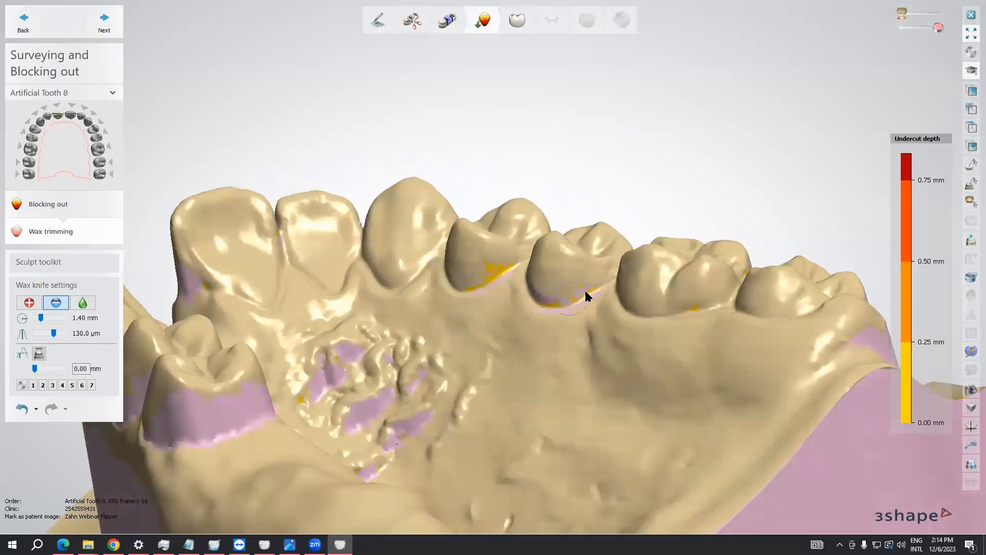
right_drag(577, 335, 467, 308)
mouse_move(440, 303)
mouse_down()
mouse_move(473, 308)
mouse_move(432, 307)
mouse_up()
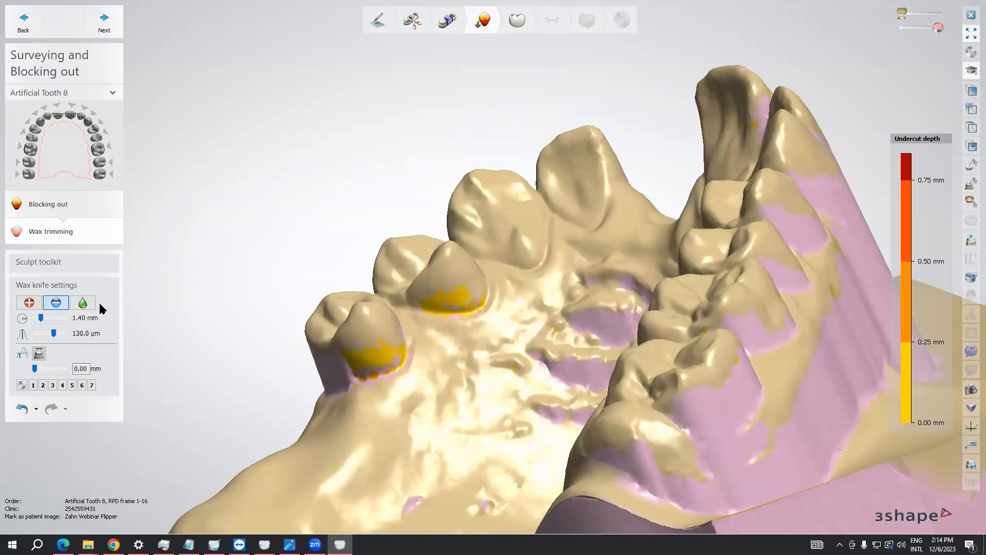
click(81, 304)
mouse_move(377, 374)
mouse_down()
mouse_move(391, 371)
mouse_move(359, 373)
mouse_up()
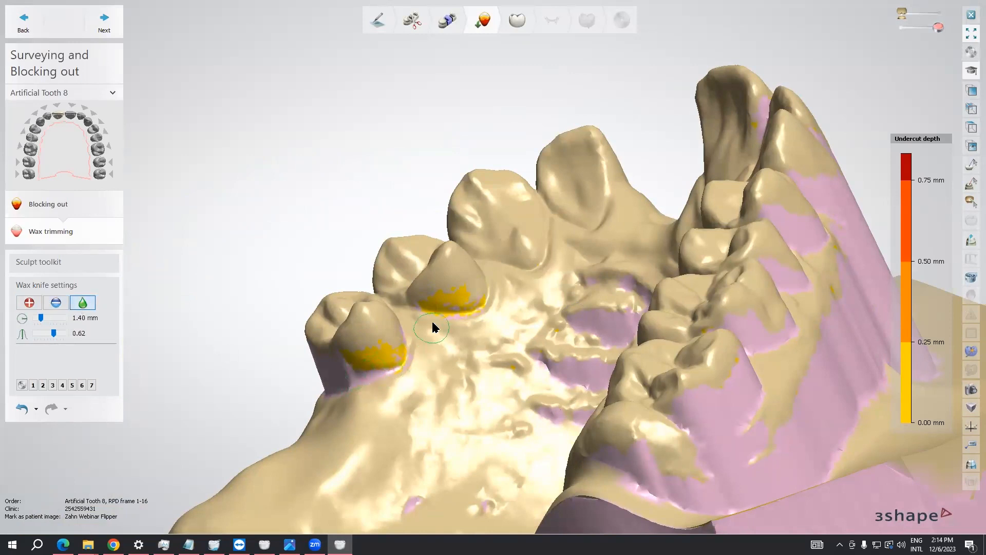
Remove block-out wax from the palatal rugae on both sides with the wax knife enlarged to 2.75 mm
right_drag(465, 332, 483, 359)
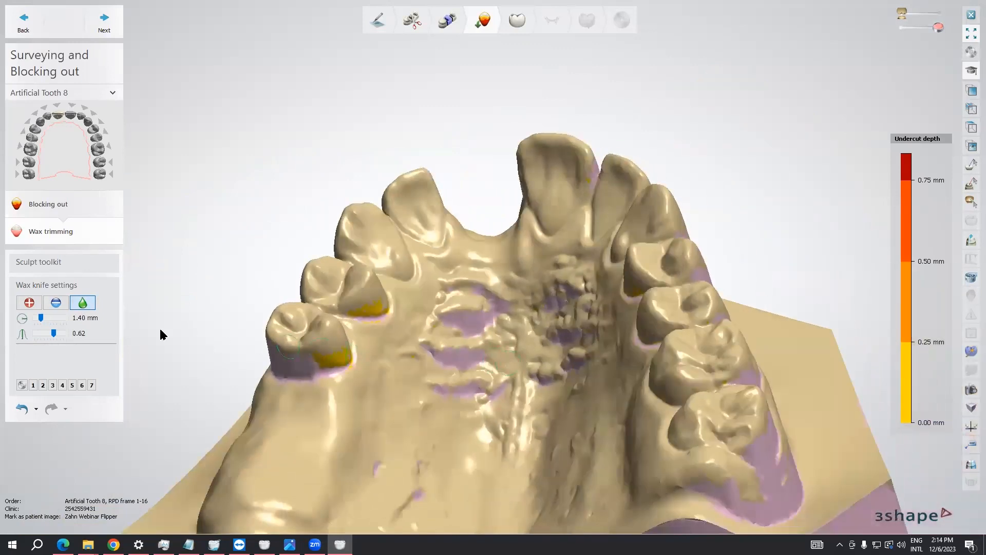
click(56, 302)
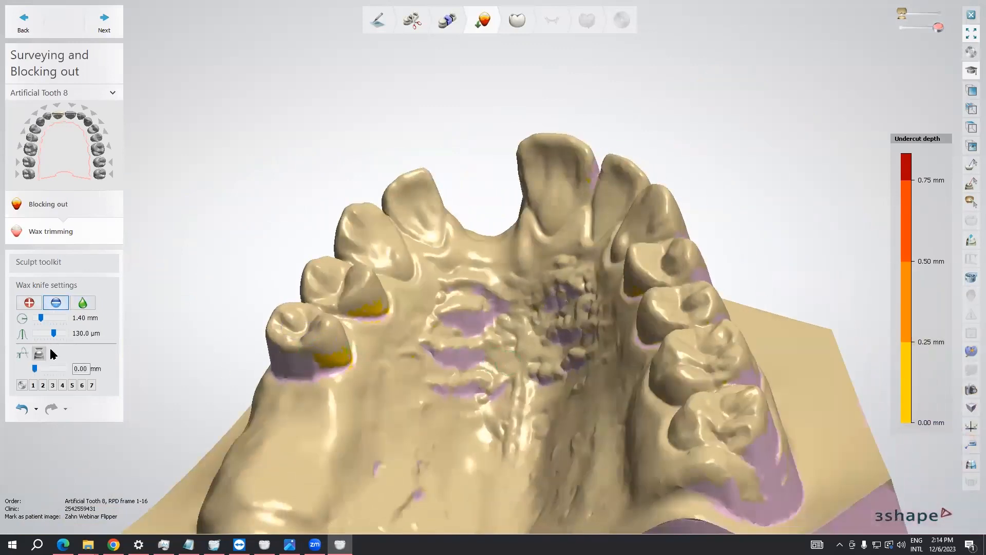
drag(38, 318, 48, 318)
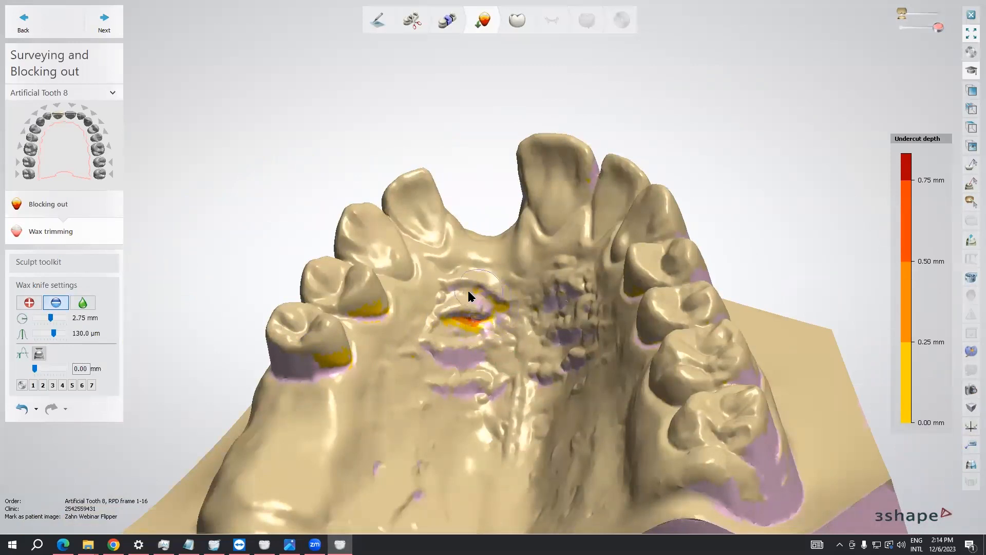
drag(472, 363, 458, 359)
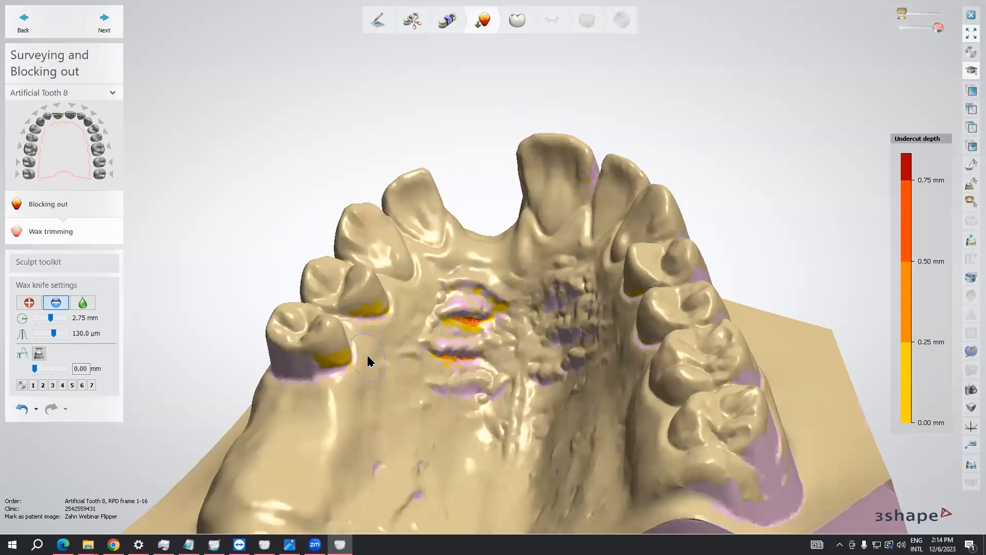
right_drag(473, 392, 568, 374)
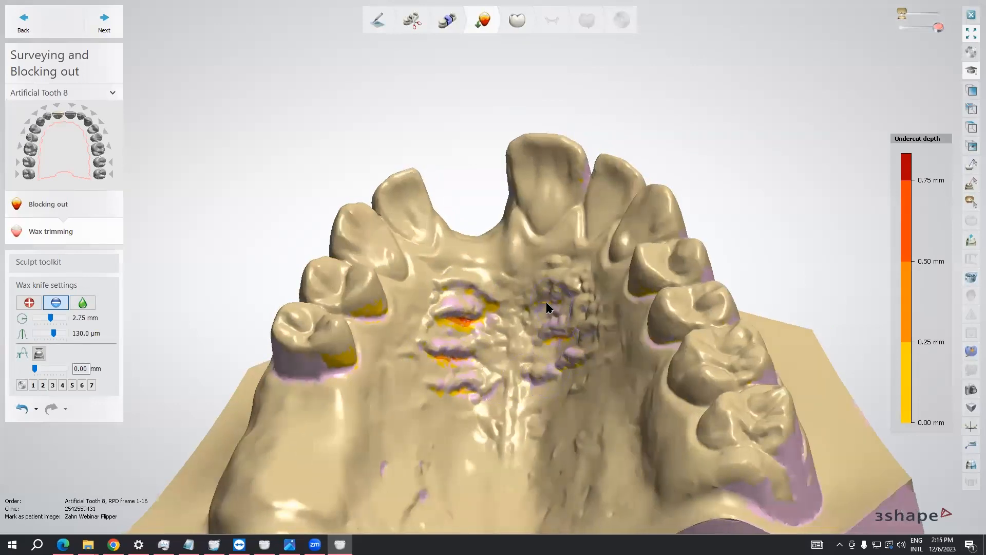
Smooth the trimmed block-out wax on the palatal rugae beside the missing tooth's side, using the smoothing knife at 1.85 mm
scroll(451, 303, up, 3)
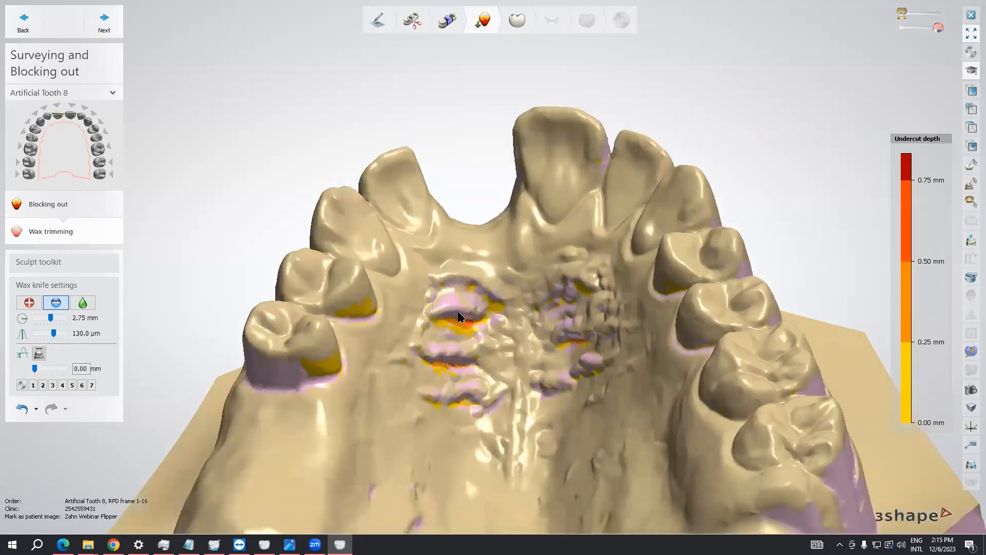
click(84, 303)
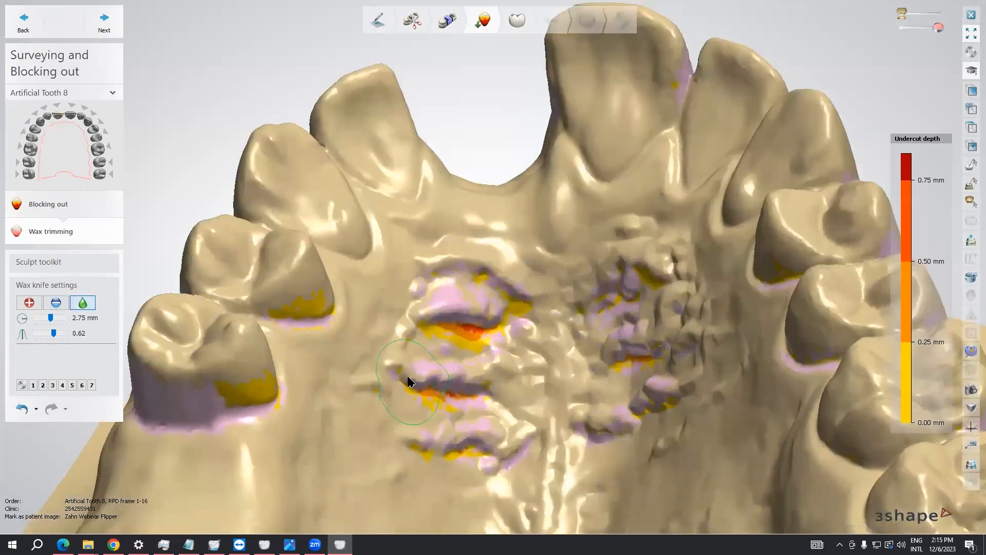
right_drag(408, 385, 457, 359)
ctrl+scroll(472, 350, down, 3)
drag(472, 349, 502, 352)
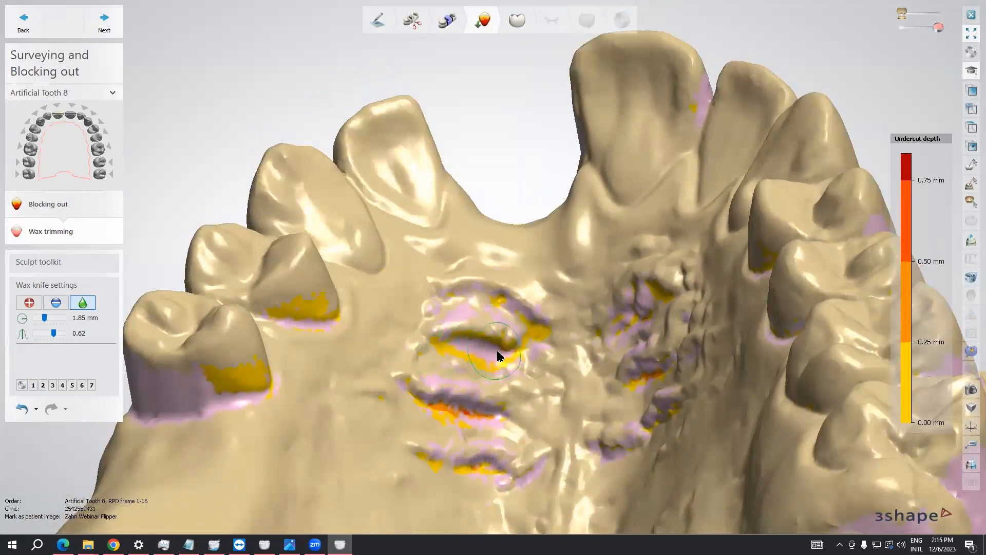
drag(453, 410, 476, 416)
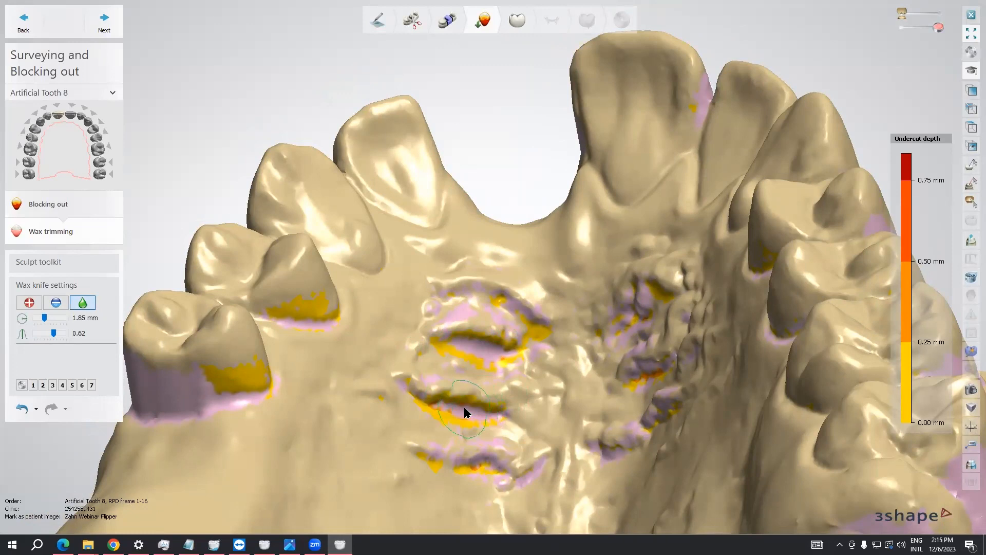
Remove block-out wax from the buccal gum margin of the last premolar next to the edentulous ridge
scroll(523, 379, down, 5)
right_drag(523, 379, 285, 353)
click(56, 304)
scroll(589, 366, up, 3)
mouse_move(590, 371)
mouse_down()
mouse_move(622, 341)
mouse_move(602, 372)
mouse_move(614, 371)
mouse_up()
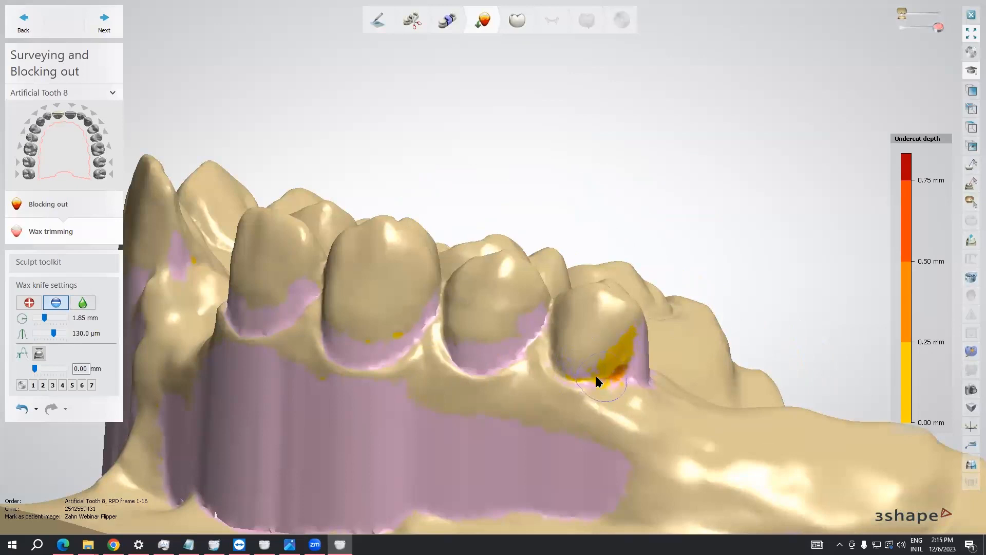
right_drag(632, 398, 592, 401)
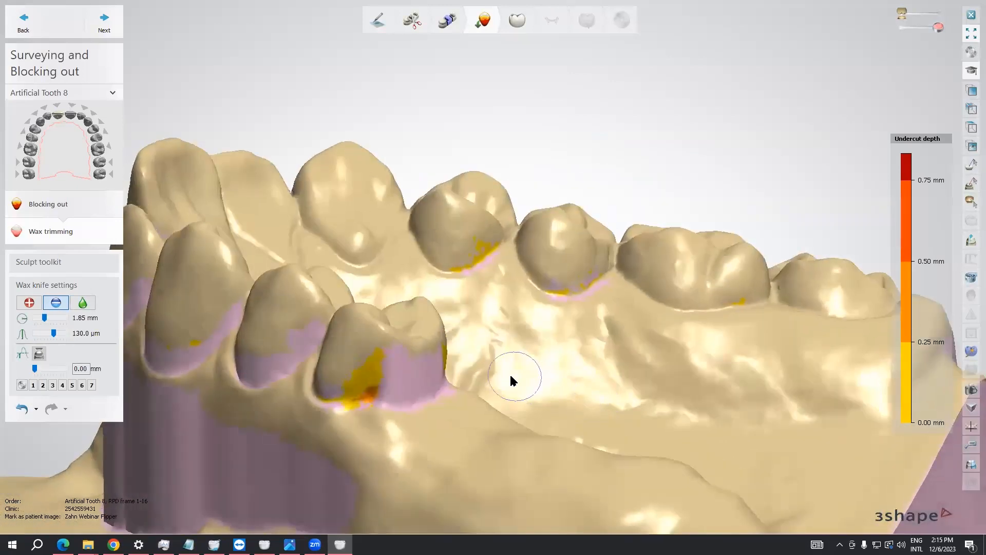
Smooth the trimmed wax edge at the base of the last premolar beside the edentulous ridge
scroll(499, 377, down, 2)
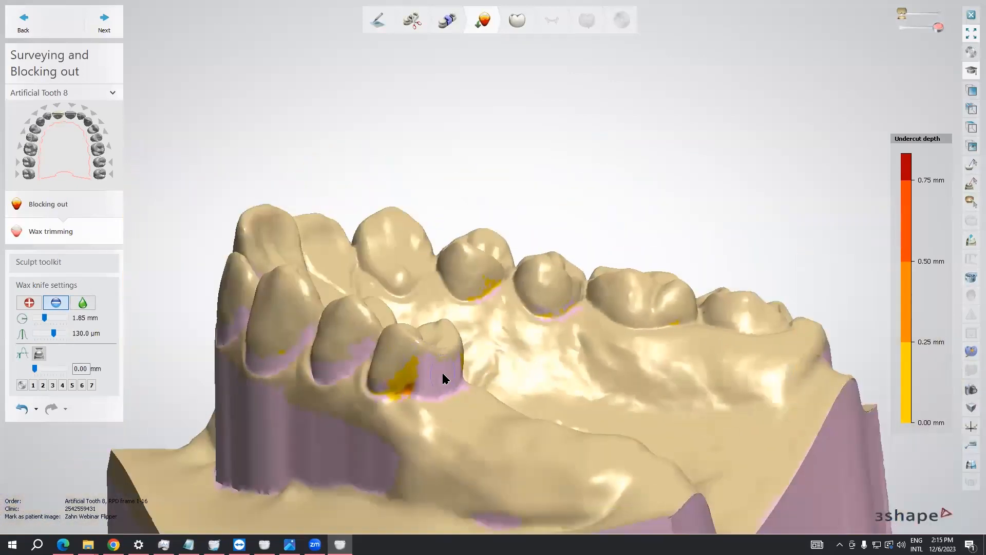
scroll(409, 393, up, 2)
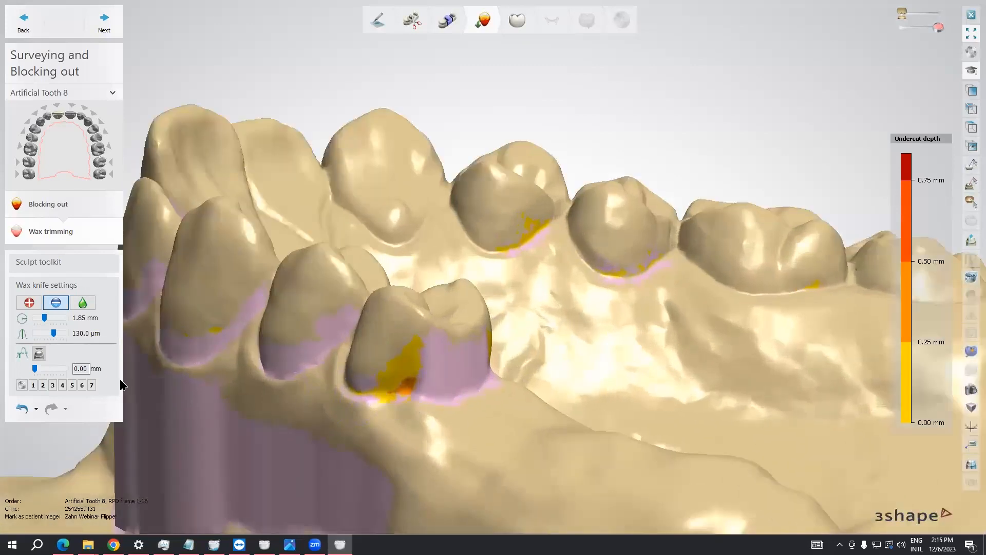
right_drag(361, 394, 361, 391)
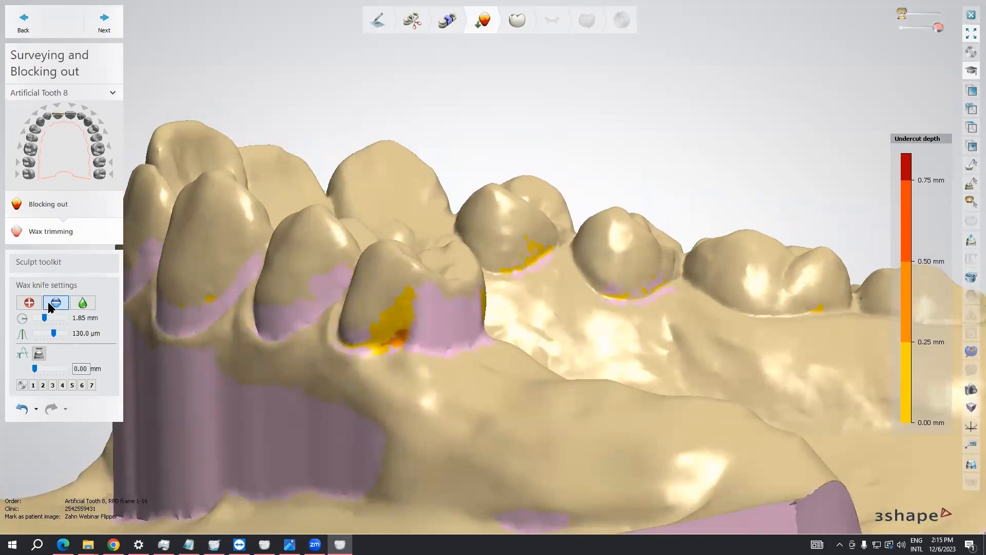
click(83, 303)
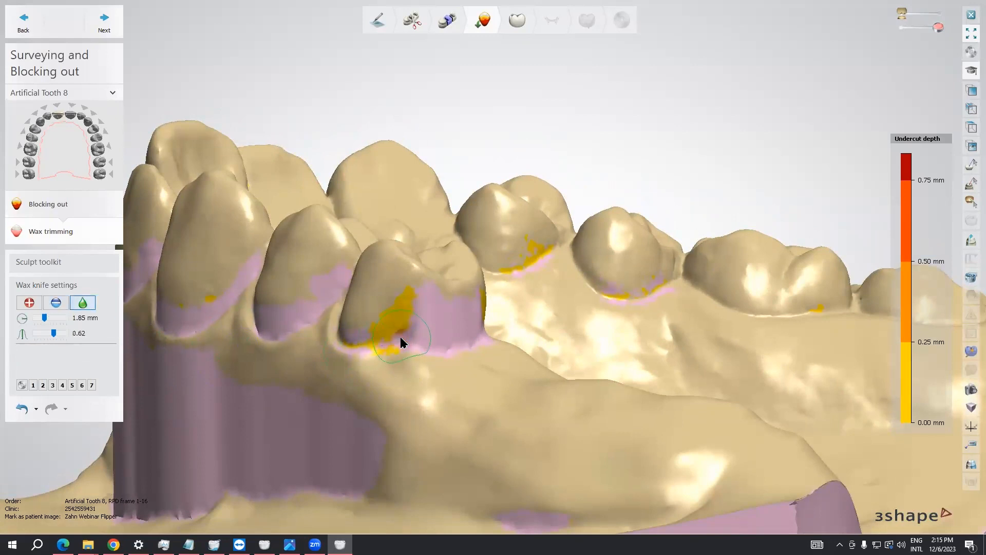
right_drag(447, 379, 464, 400)
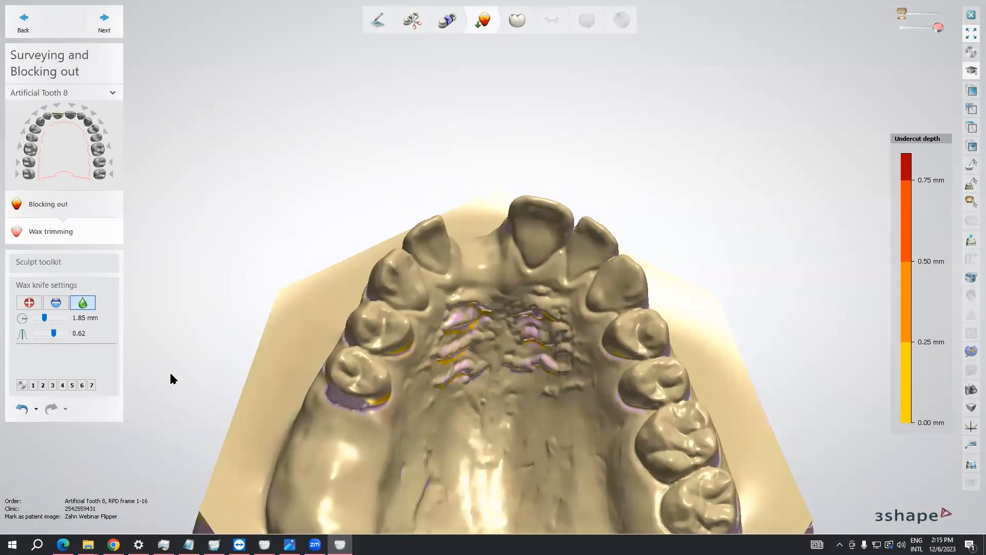
Try adding a strip of wax behind the last premolar with a 2.30 mm knife, 170.0 µm level and 0.80 mm thickness, and undo it
click(28, 304)
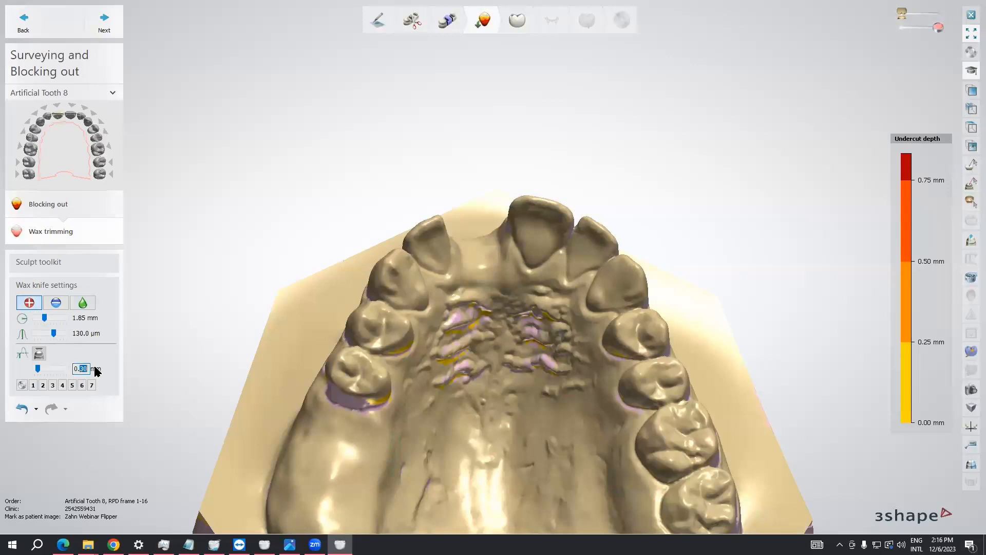
text(10)
drag(81, 367, 94, 369)
text(8)
drag(45, 320, 61, 335)
mouse_move(340, 431)
mouse_down()
mouse_move(353, 434)
mouse_move(330, 410)
mouse_move(346, 427)
mouse_move(400, 441)
mouse_move(424, 380)
mouse_move(403, 438)
mouse_move(291, 409)
mouse_up()
scroll(365, 442, up, 3)
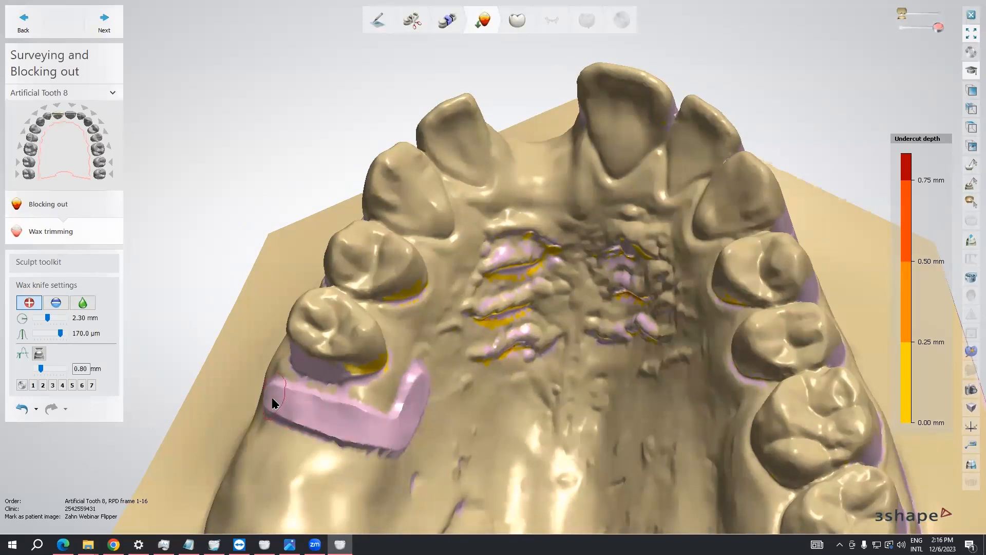
right_drag(433, 489, 374, 400)
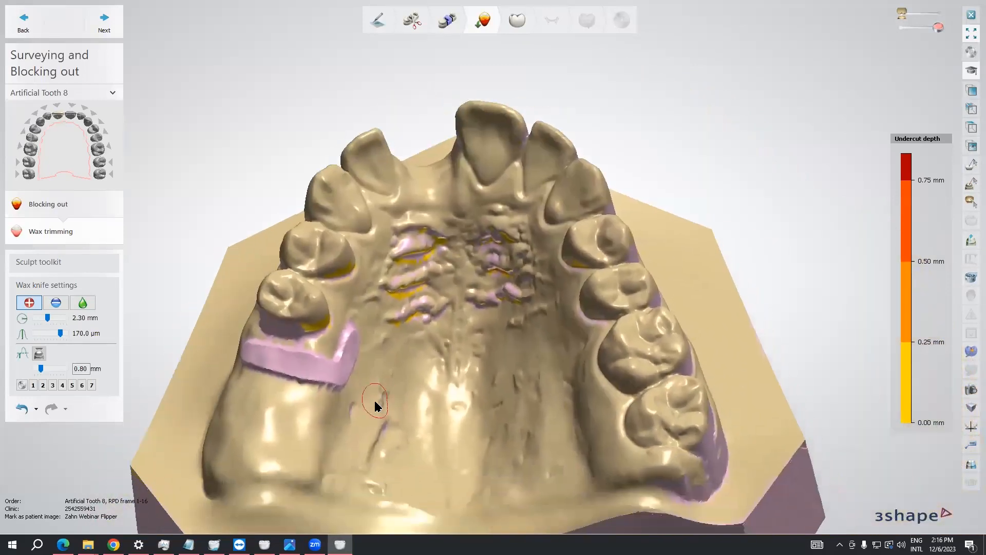
click(20, 411)
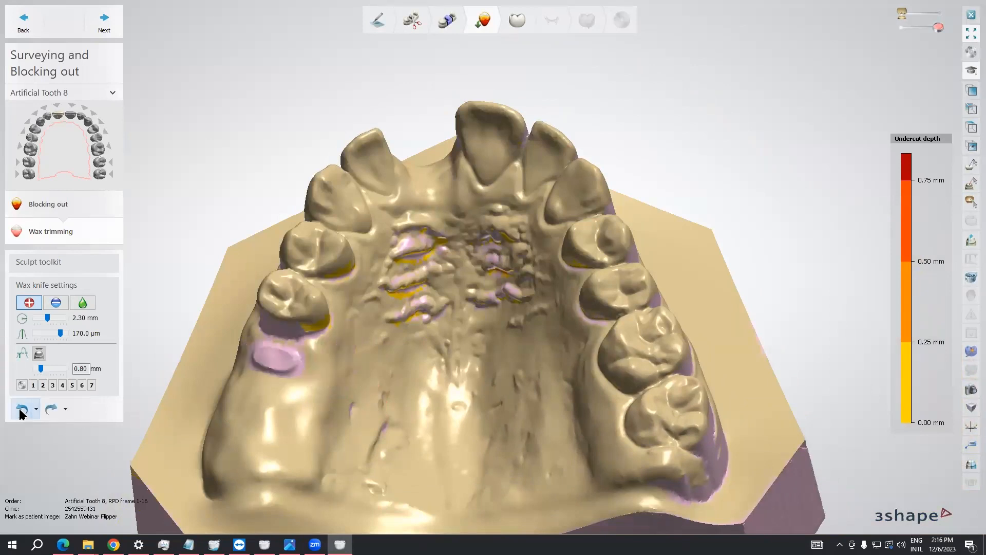
click(21, 411)
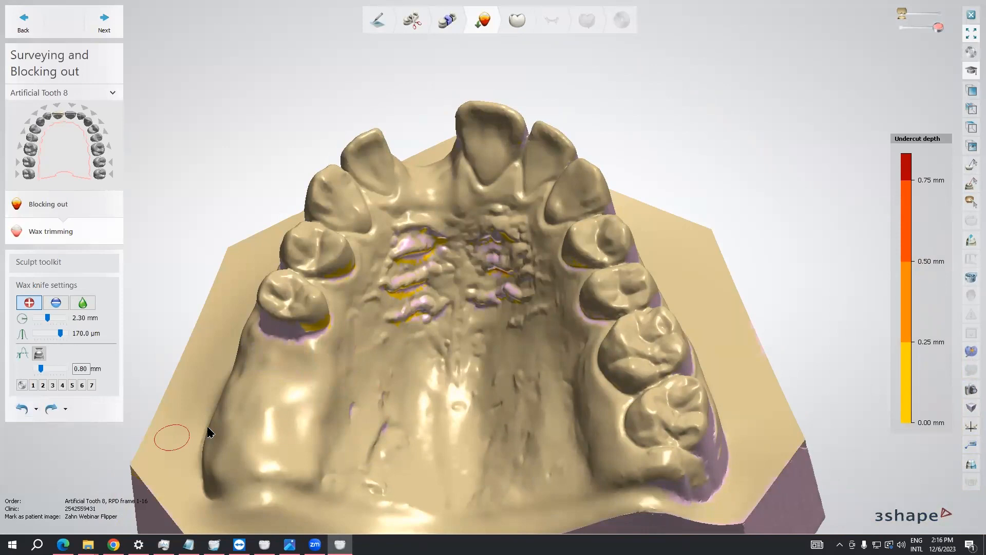
Finish wax trimming and advance to Anatomy design for Artificial Tooth 8
mouse_move(361, 246)
right_down()
mouse_move(362, 235)
mouse_move(360, 259)
right_up()
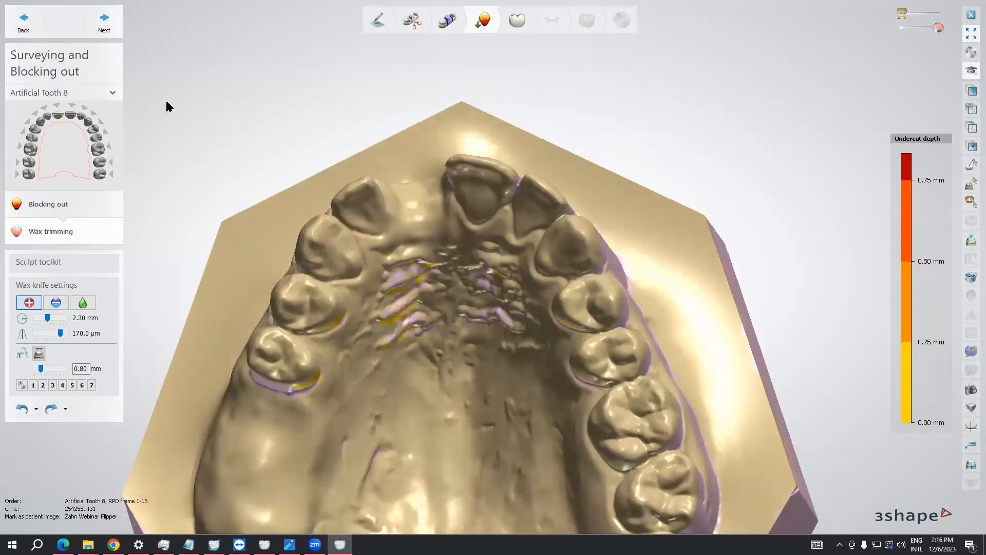
click(104, 31)
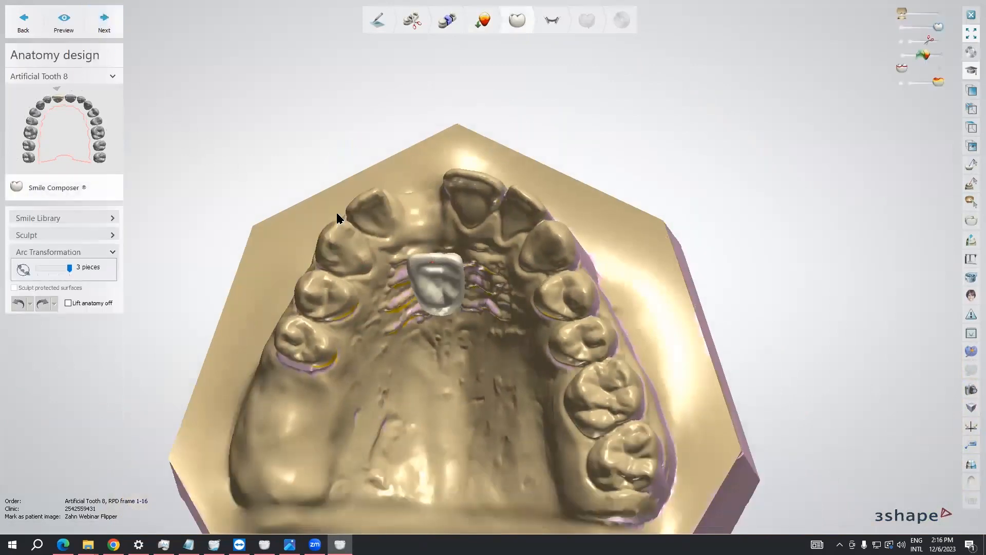
right_drag(266, 212, 276, 240)
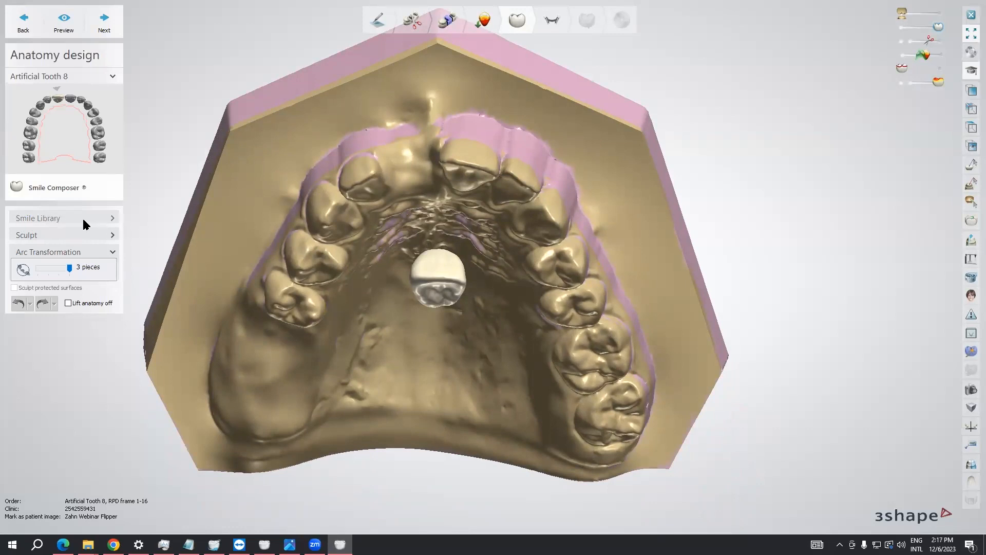
Browse the VITA PHYSIODENS teeth in the Smile Library and leave it without choosing another tooth
click(63, 218)
click(62, 217)
click(66, 234)
click(67, 234)
click(70, 238)
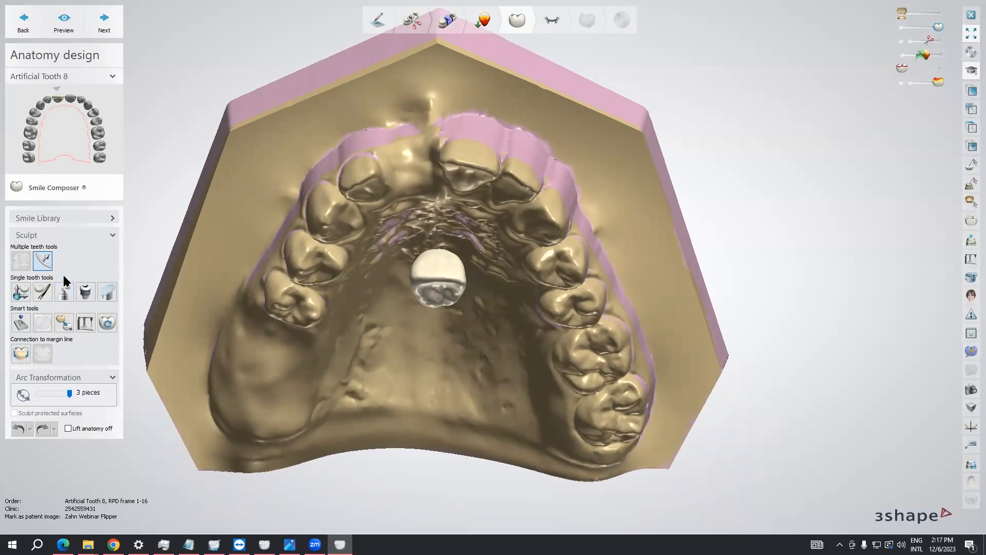
click(72, 235)
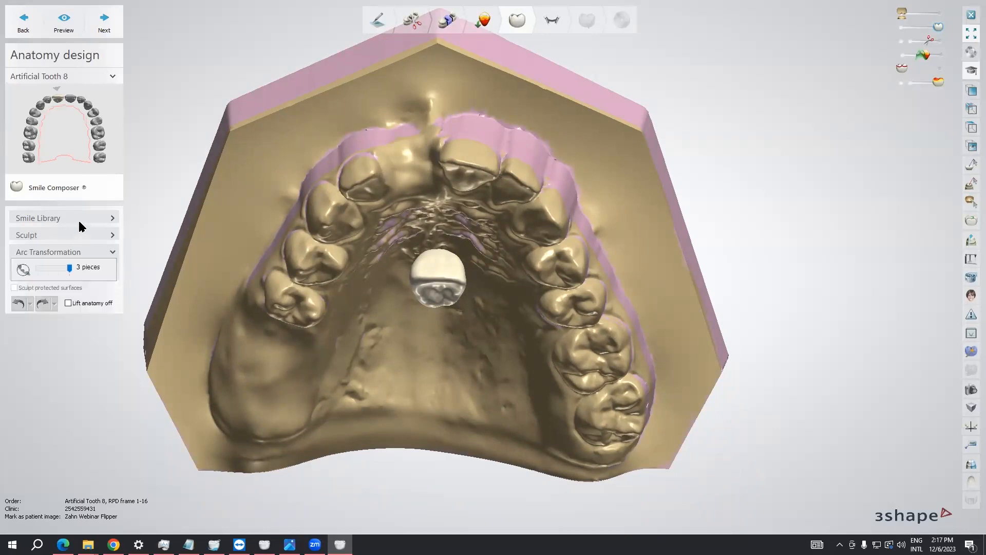
click(79, 218)
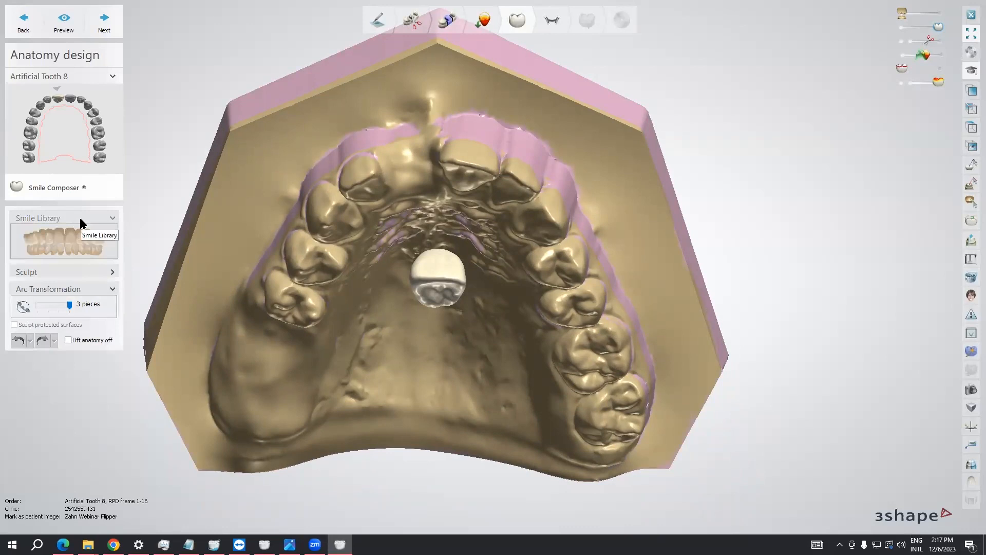
click(66, 242)
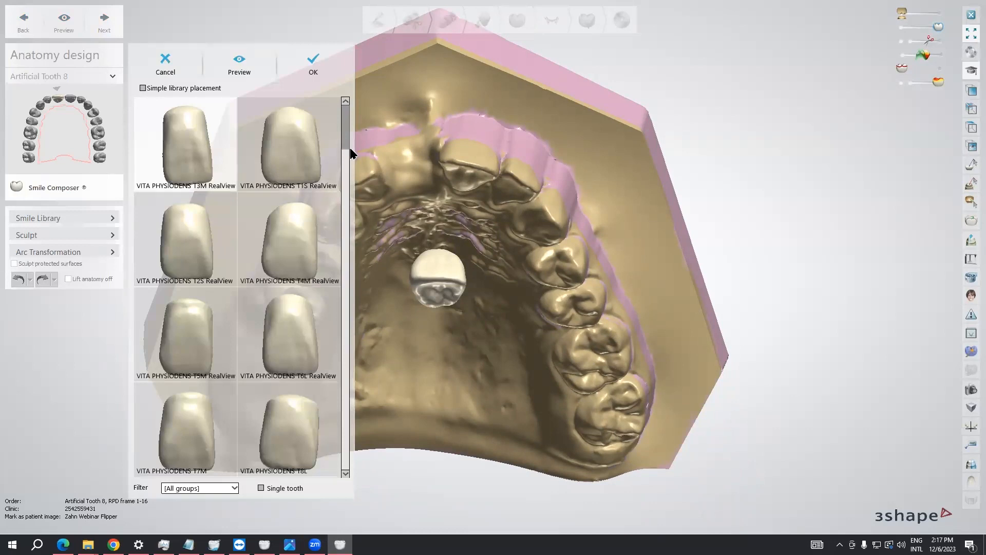
mouse_move(346, 146)
mouse_down()
mouse_move(346, 452)
mouse_move(347, 291)
mouse_move(335, 150)
mouse_up()
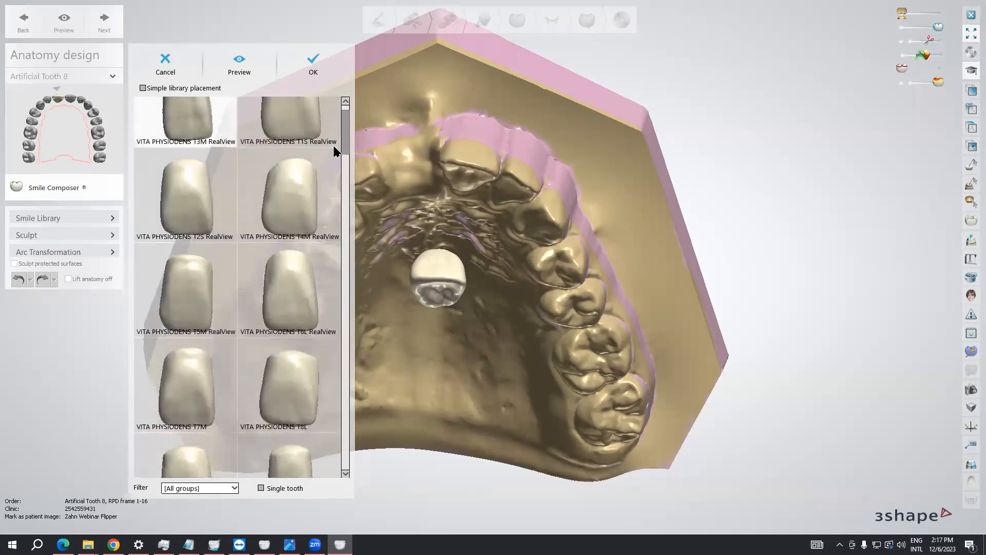
click(169, 65)
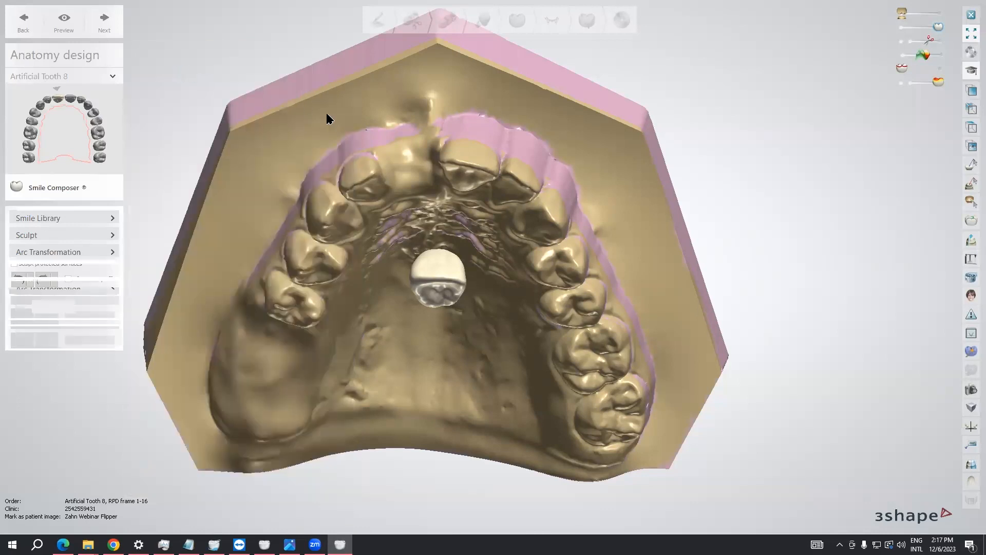
Move artificial tooth 8 from the palate into the front gap using the individual transformation sculpt tool
click(78, 223)
click(60, 235)
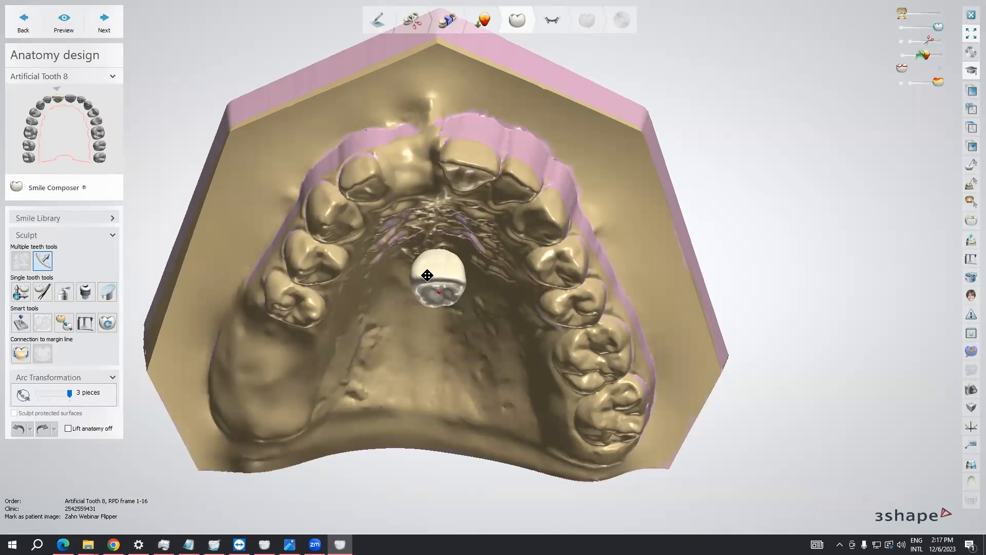
click(22, 292)
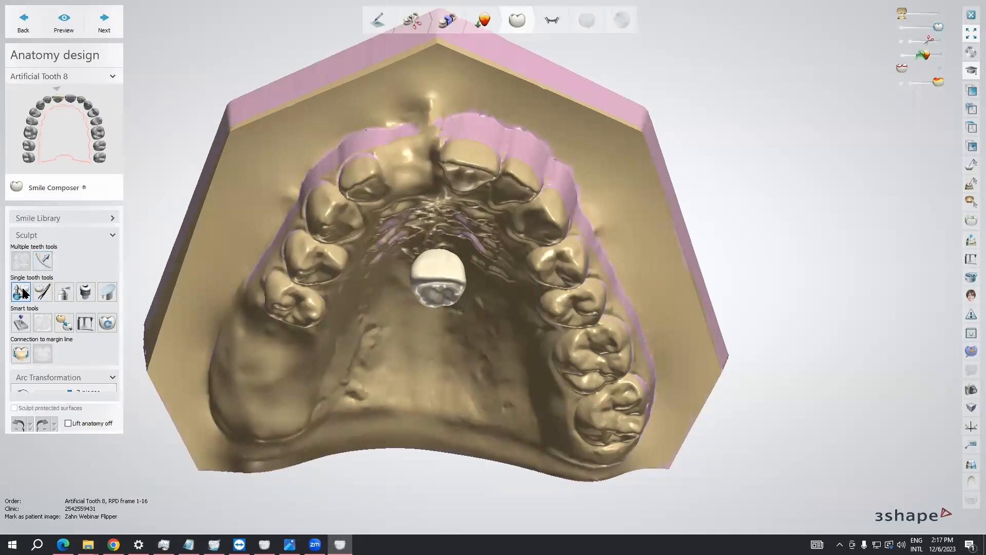
drag(431, 279, 403, 167)
right_drag(452, 184, 457, 259)
drag(414, 185, 412, 147)
Align and enlarge artificial tooth 8 so it fills the gap between its neighbours in the arch, seen from the incisal side
right_drag(412, 147, 424, 113)
scroll(408, 110, up, 5)
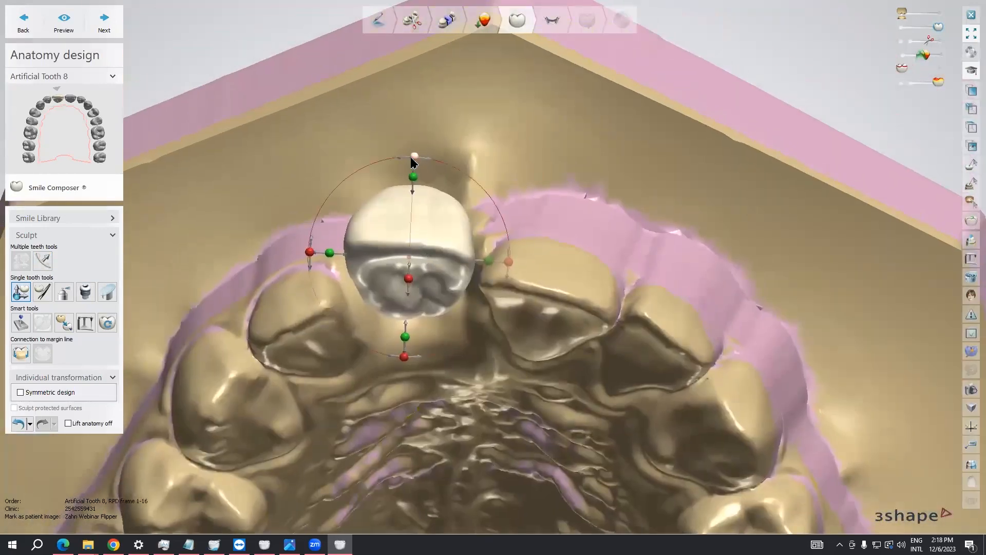
drag(399, 220, 409, 279)
drag(413, 322, 451, 286)
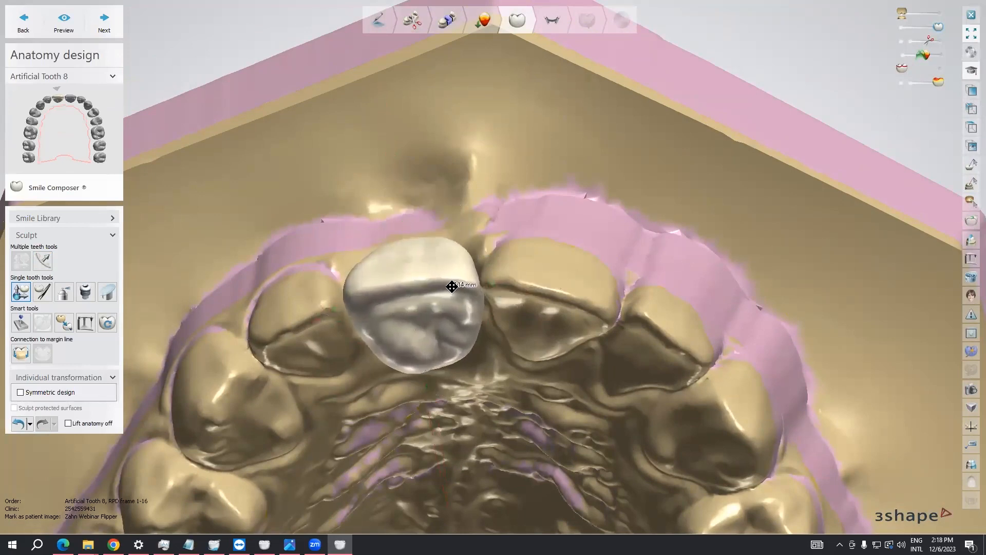
Adjust the tilt and height of artificial tooth 8 from the front to match the neighbouring incisors
scroll(491, 305, down, 3)
right_drag(497, 314, 674, 242)
drag(443, 199, 450, 201)
drag(454, 279, 453, 280)
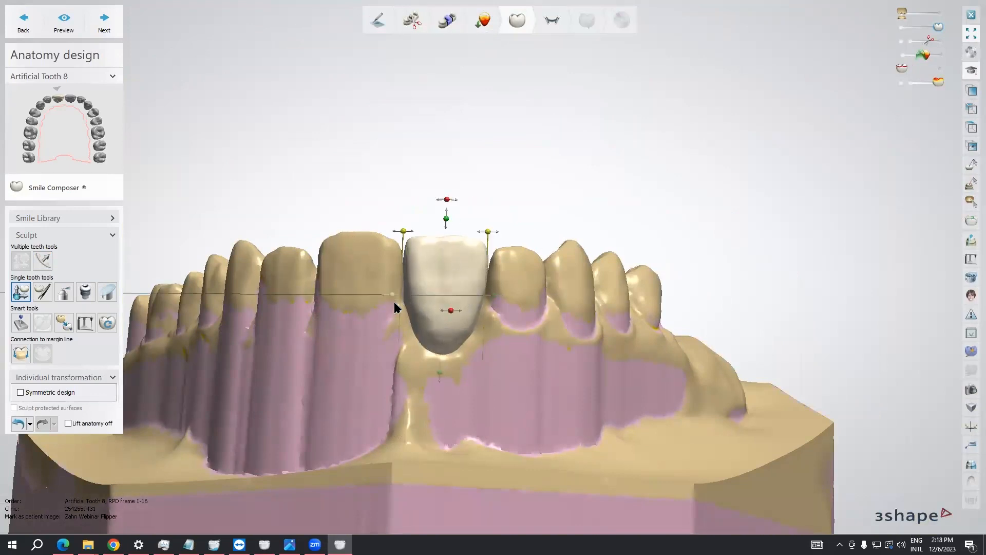
drag(440, 374, 440, 357)
Display the jaw scan with its colour-coded undercuts at full opacity instead of the block-out wax
mouse_move(514, 294)
right_down()
mouse_move(513, 346)
mouse_move(512, 296)
right_up()
drag(920, 59, 943, 59)
mouse_move(445, 344)
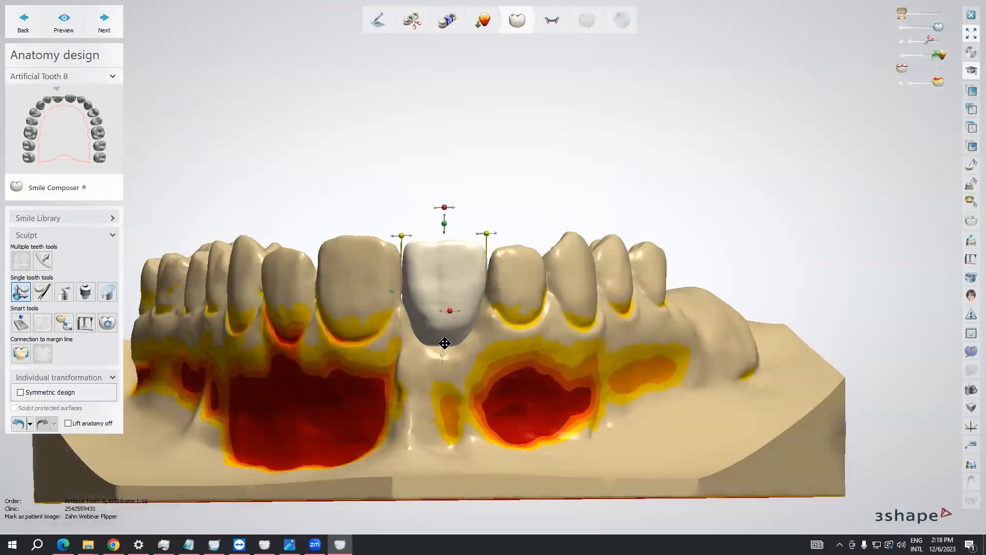
scroll(442, 340, up, 3)
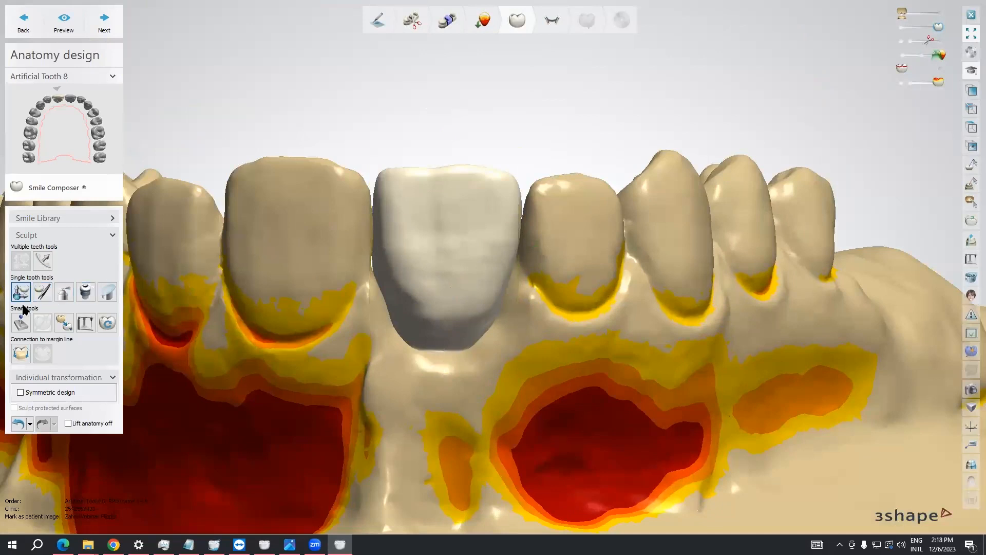
Start Mirror(Copy) from scan and set the direction arrows on artificial tooth 8 and the adjacent scanned central incisor
click(64, 324)
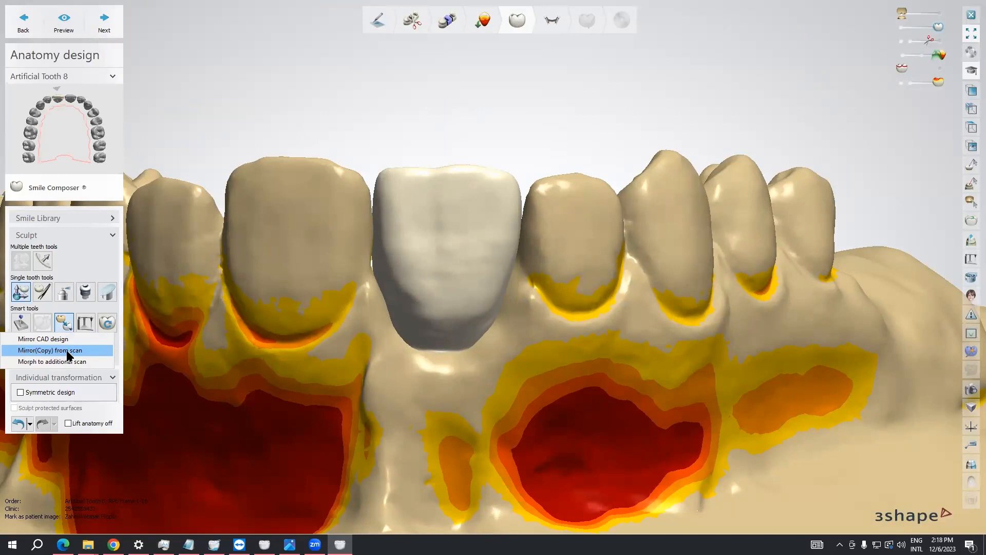
click(49, 351)
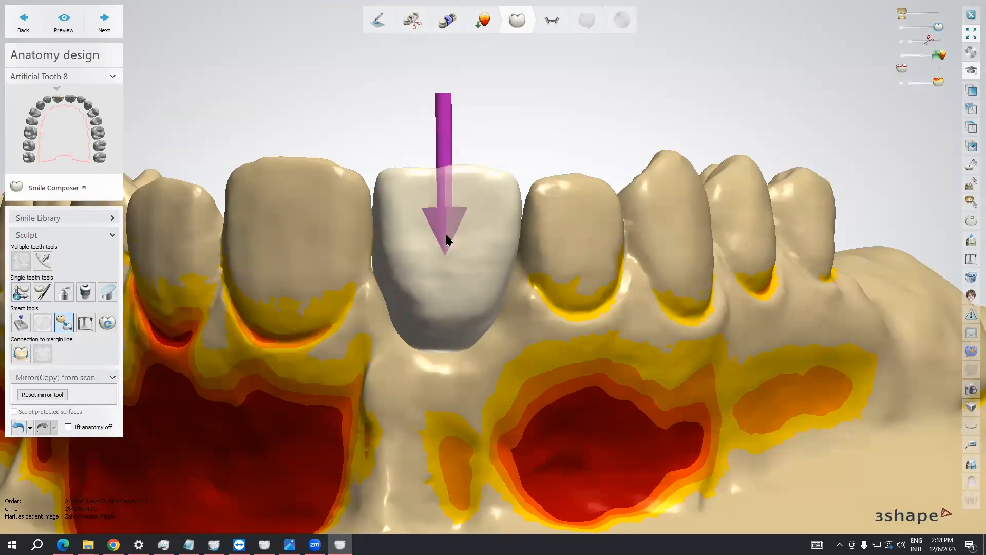
click(445, 239)
right_drag(300, 224, 300, 308)
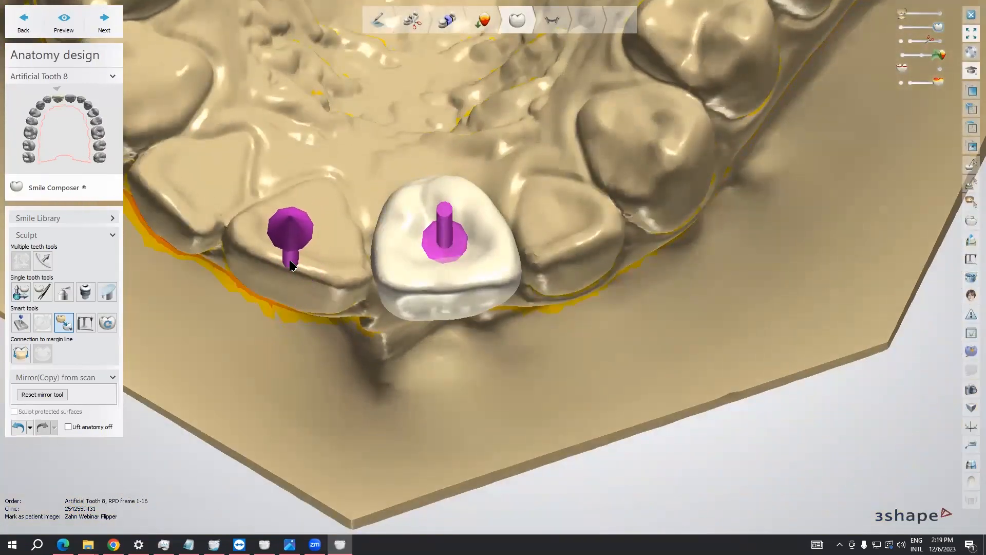
click(290, 265)
Outline the adjacent central incisor along its gum line and apply its mirrored copy to artificial tooth 8
right_drag(320, 297, 331, 216)
scroll(384, 314, up, 5)
mouse_move(391, 314)
mouse_down()
mouse_move(420, 318)
mouse_move(399, 317)
mouse_move(386, 295)
mouse_move(387, 313)
mouse_up()
scroll(333, 318, down, 5)
right_drag(293, 309, 365, 325)
scroll(318, 309, down, 5)
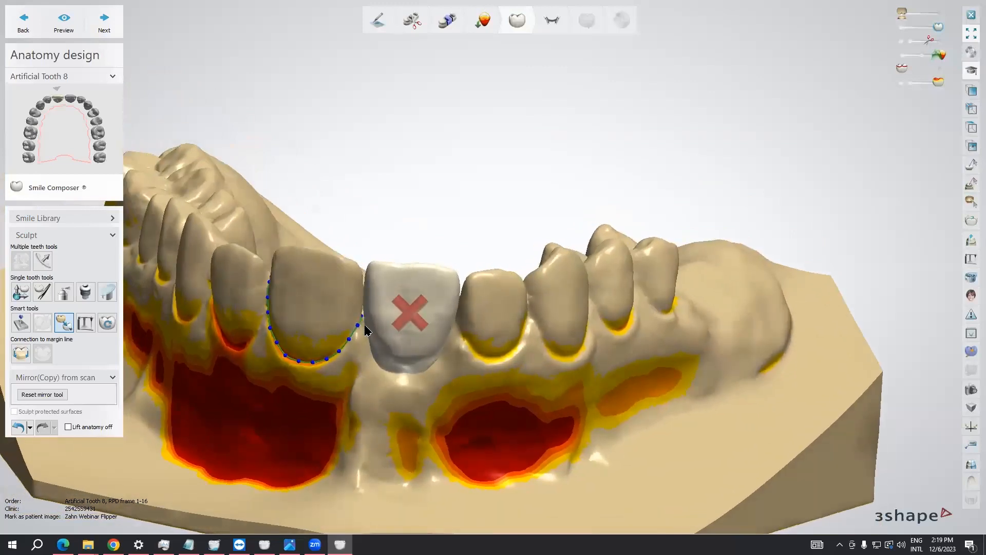
click(311, 289)
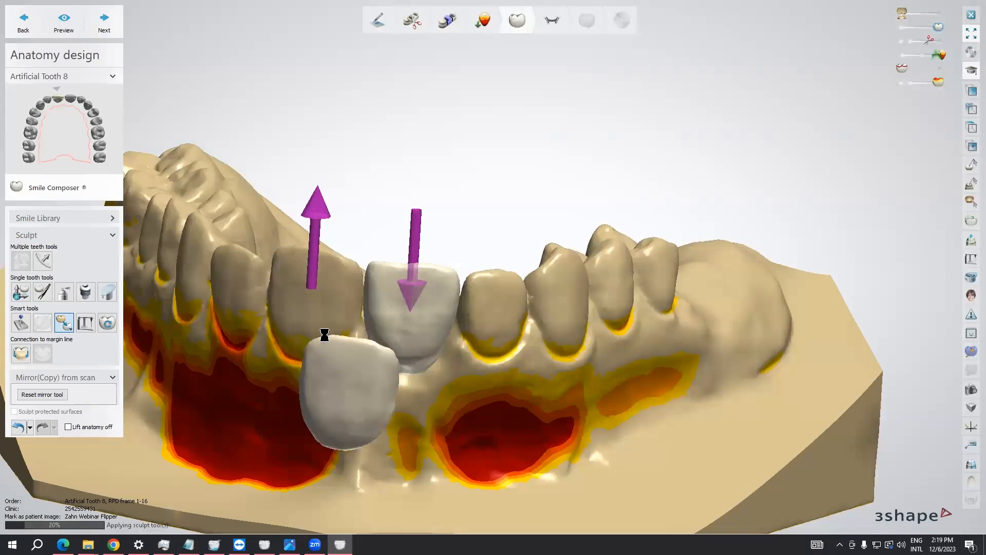
Shift the mirrored artificial tooth 8 slightly toward the lip with individual transformation, aligning it with the arch from the incisal side
right_drag(325, 339, 397, 438)
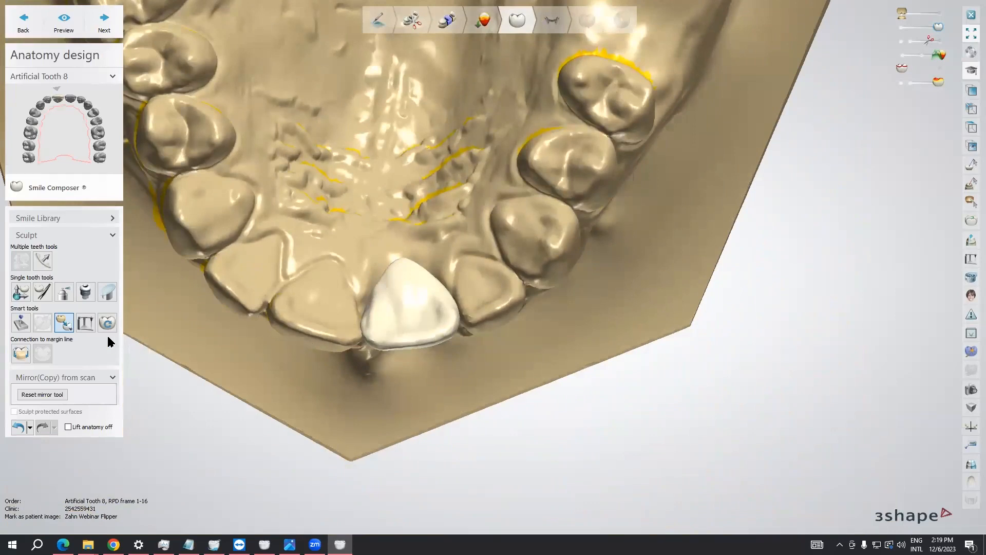
click(22, 294)
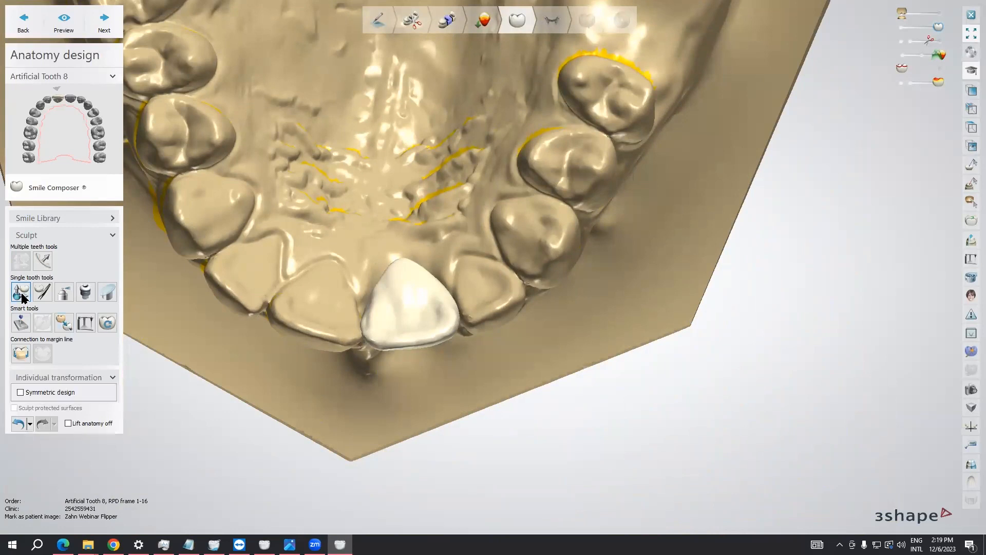
mouse_move(415, 304)
scroll(414, 304, up, 4)
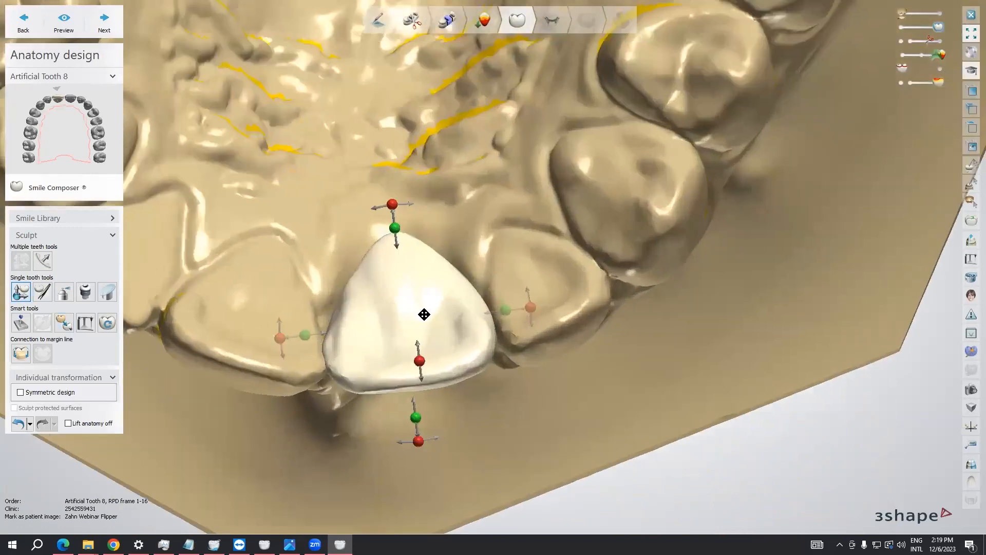
drag(424, 367, 421, 358)
drag(437, 343, 438, 348)
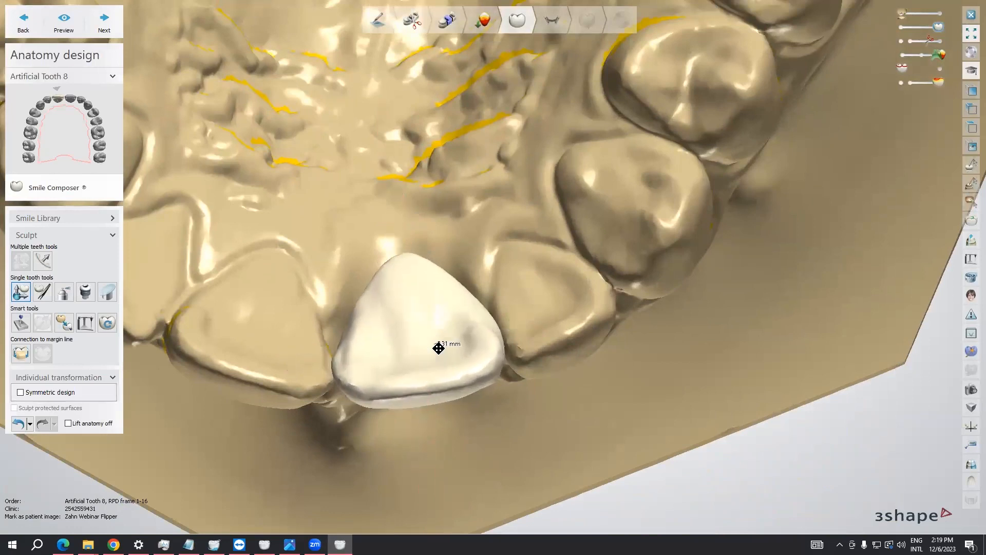
Fine-tune the position of artificial tooth 8 from the front and side so it follows the neighbouring incisors
right_drag(396, 337, 397, 242)
drag(398, 254, 399, 254)
right_drag(399, 254, 388, 362)
right_drag(384, 318, 484, 273)
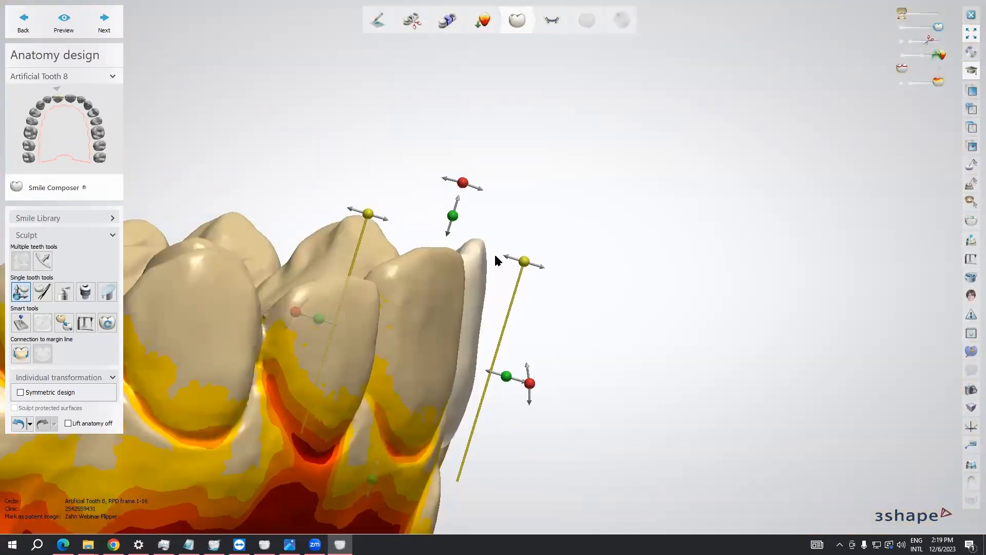
drag(473, 269, 474, 270)
right_drag(474, 270, 649, 282)
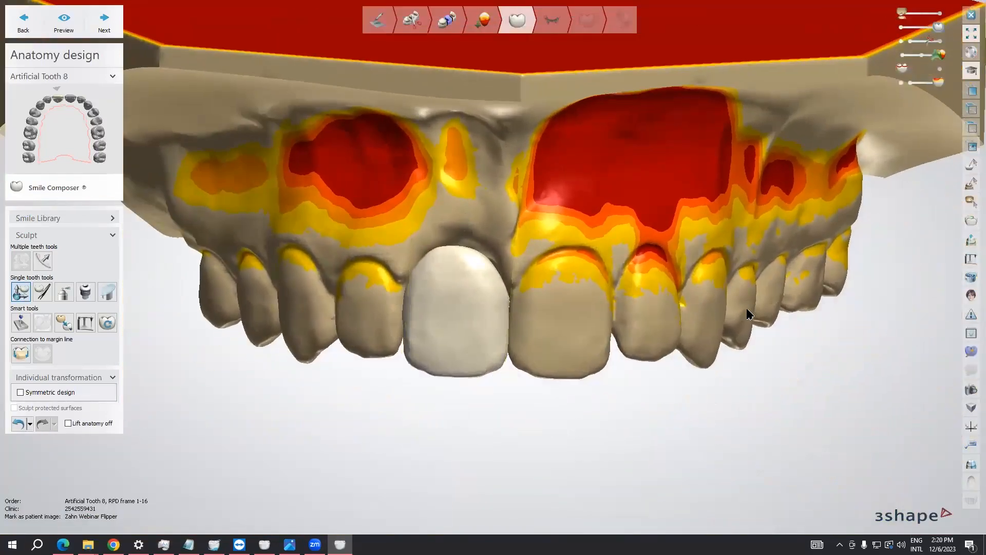
Compare the length and width of artificial tooth 8 with the adjacent incisor against a 2D grid, then remove the grid
click(971, 277)
scroll(685, 246, up, 3)
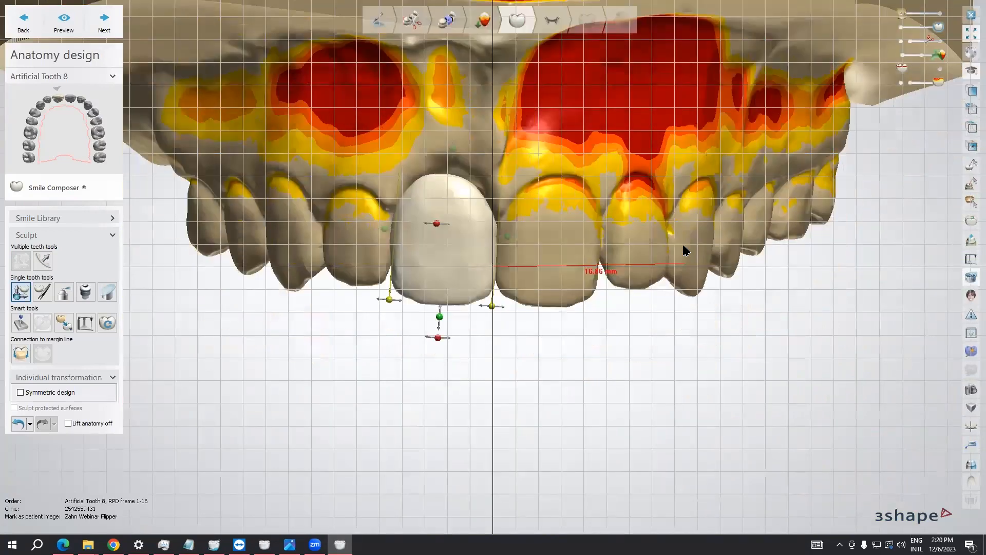
right_drag(673, 233, 680, 228)
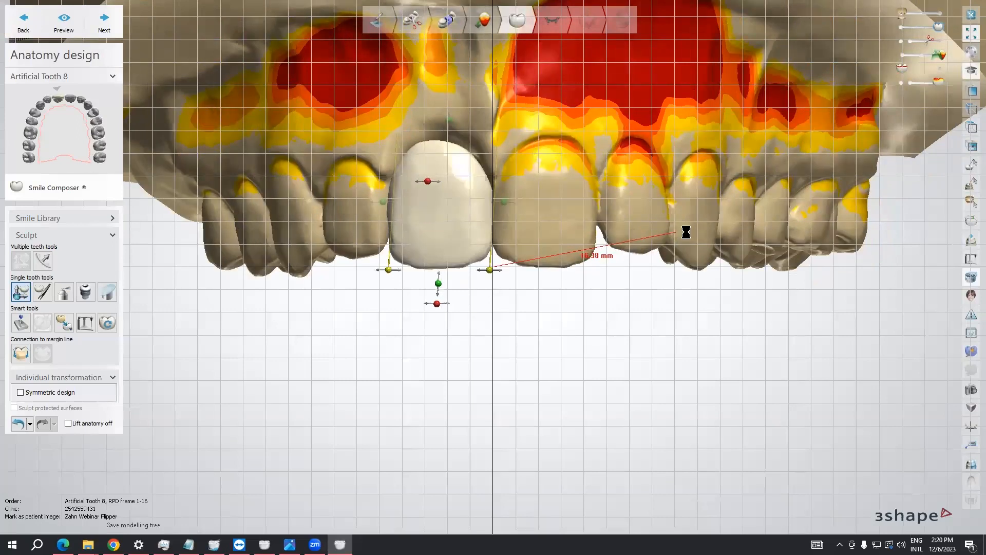
mouse_move(676, 235)
right_down()
mouse_move(668, 228)
mouse_move(668, 238)
right_up()
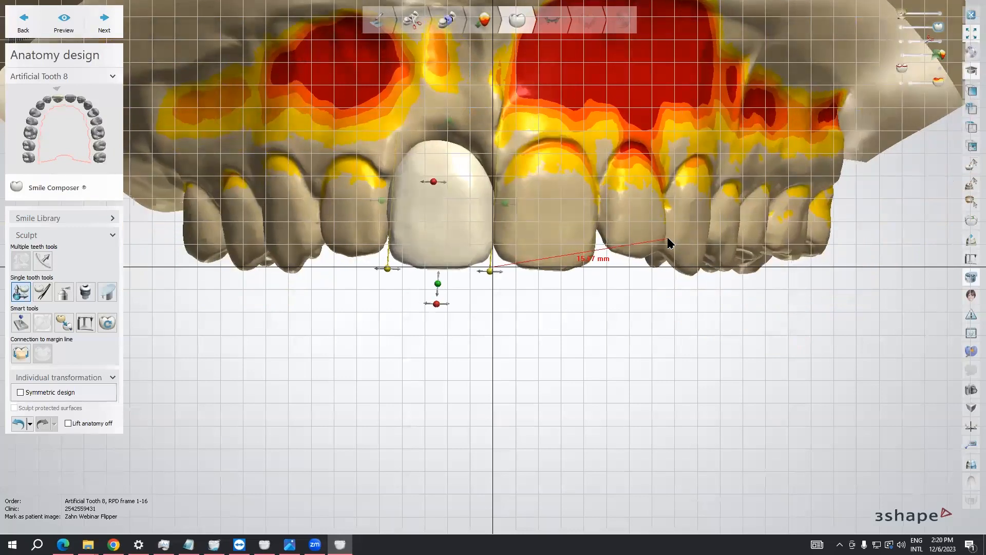
click(971, 278)
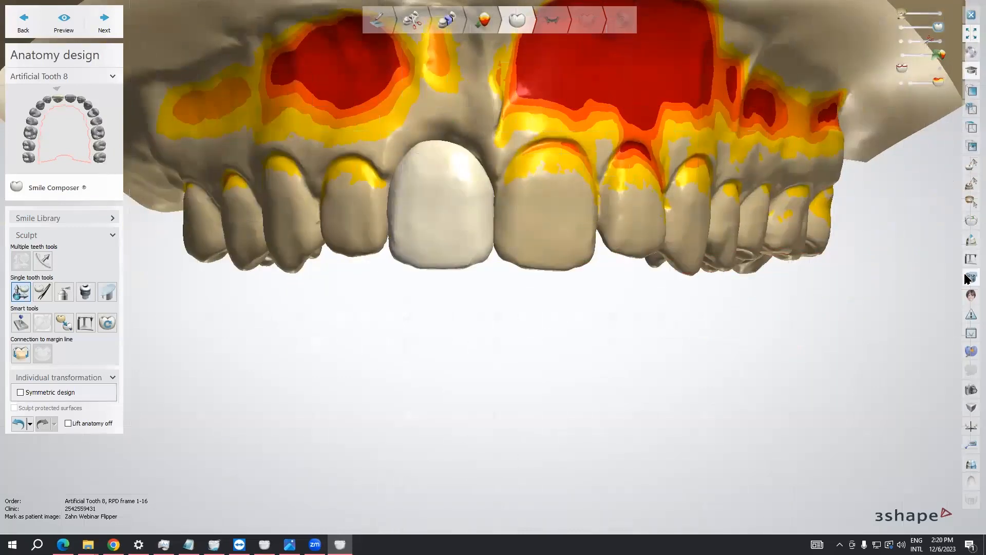
Examine artificial tooth 8 from the palatal side and briefly overlay the antagonist scan to check the bite
right_drag(576, 312, 511, 256)
scroll(493, 309, up, 4)
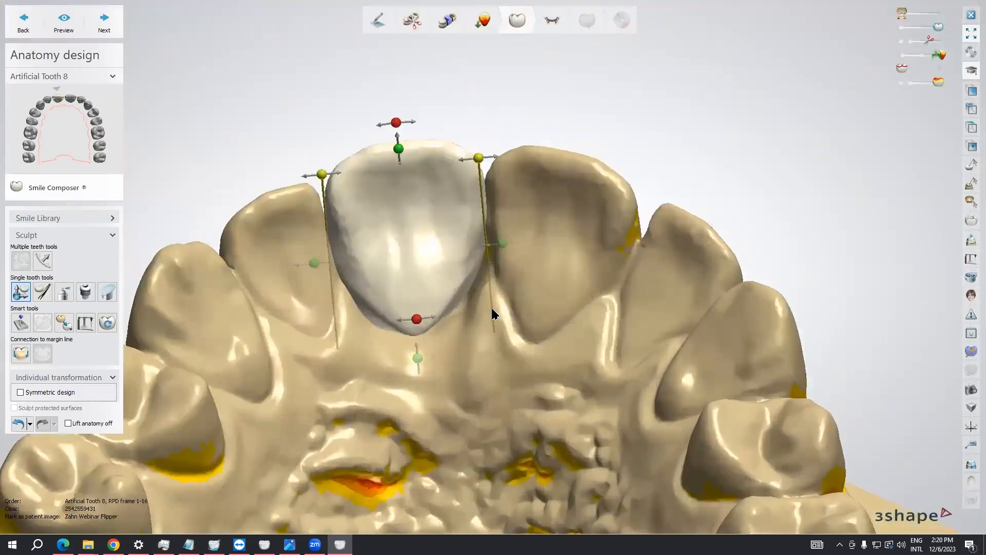
right_drag(507, 296, 456, 280)
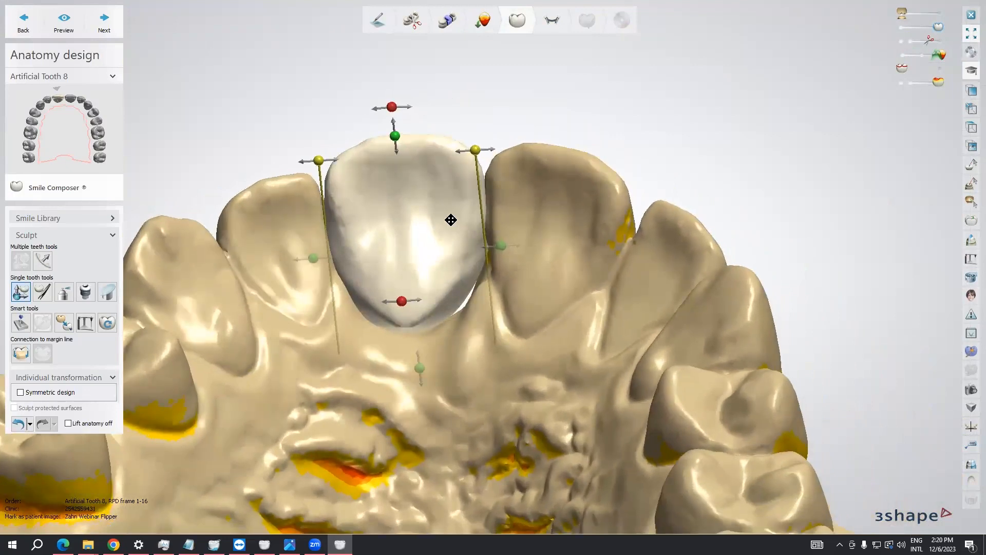
click(921, 14)
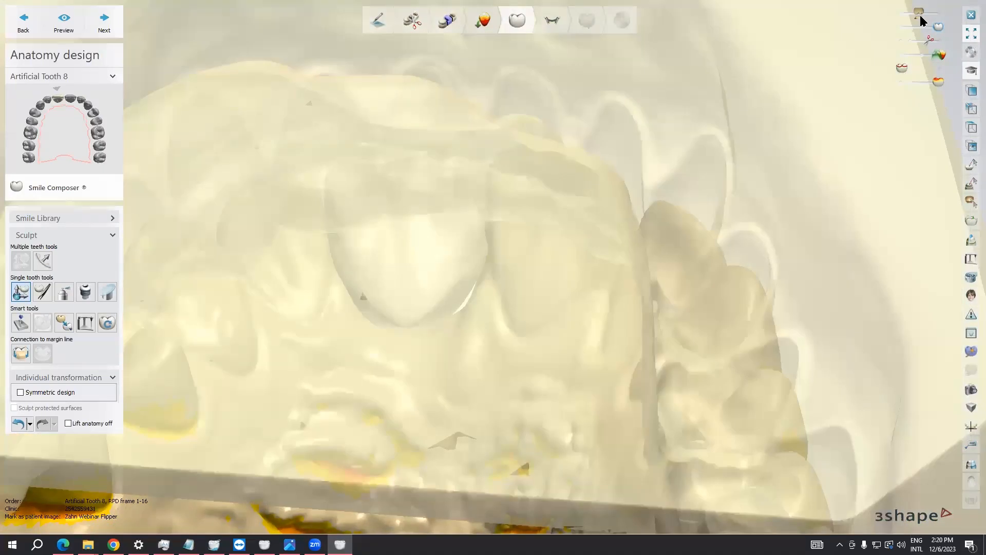
drag(920, 13, 894, 17)
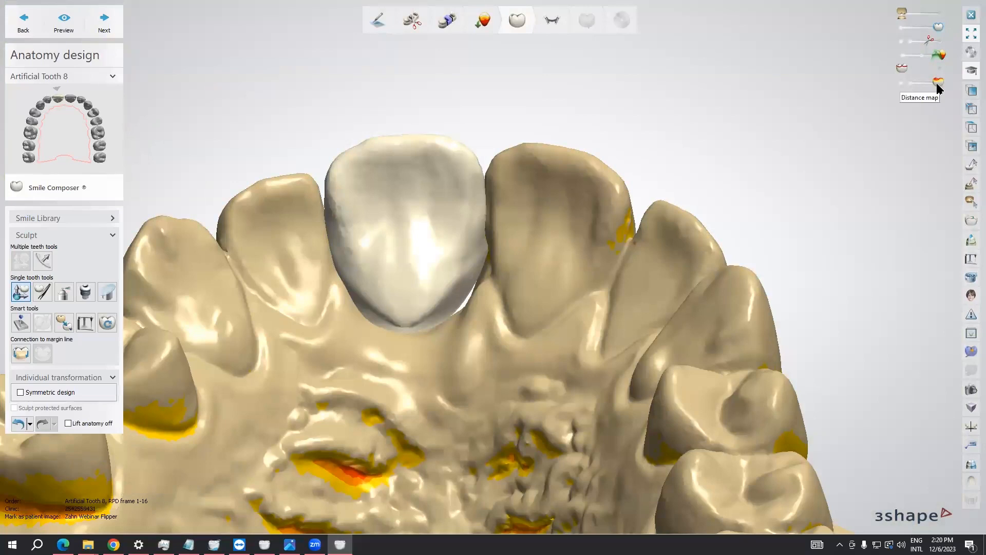
Show the distance map on artificial tooth 8 and hide the jaw scan to isolate the tooth
click(901, 82)
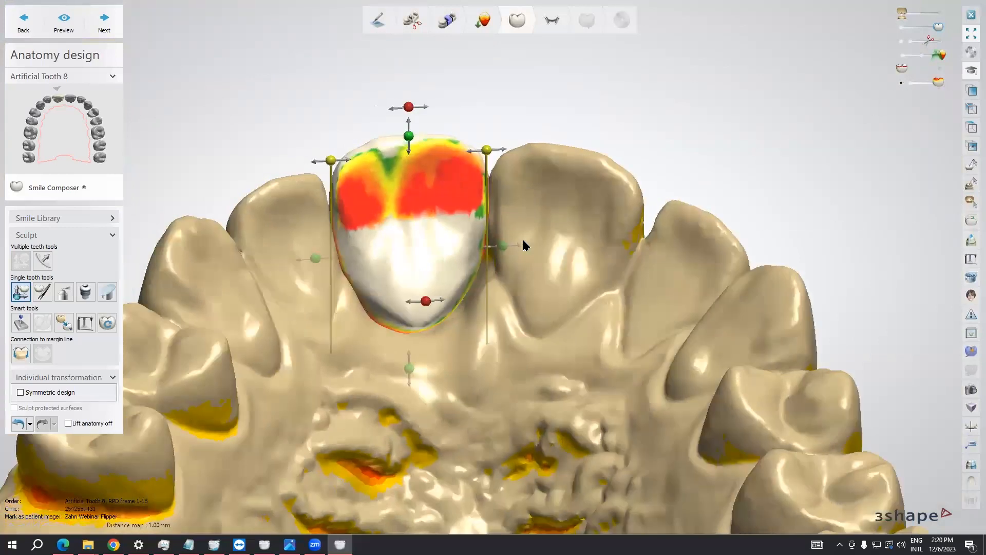
right_drag(523, 239, 615, 269)
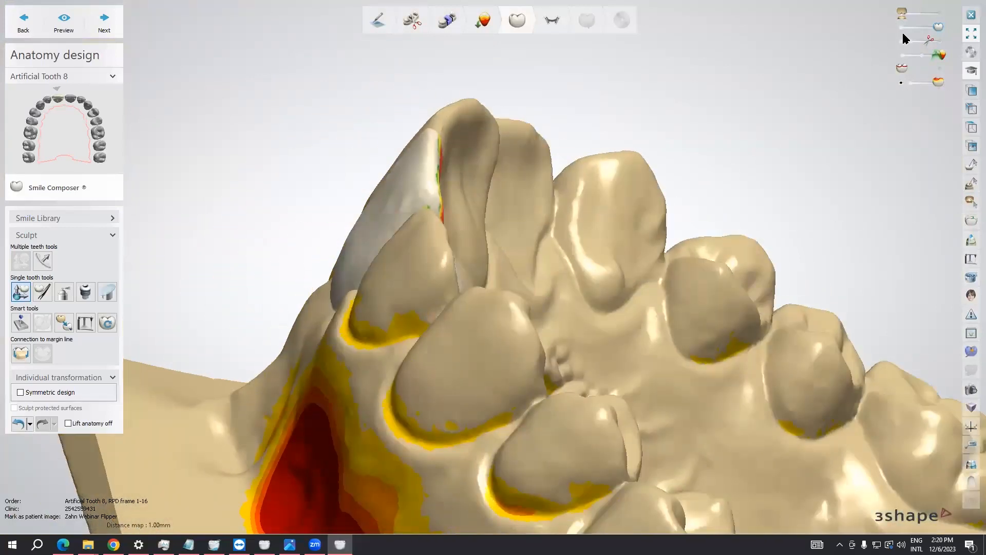
click(900, 54)
right_drag(789, 126, 706, 125)
right_drag(382, 245, 409, 224)
scroll(410, 225, up, 2)
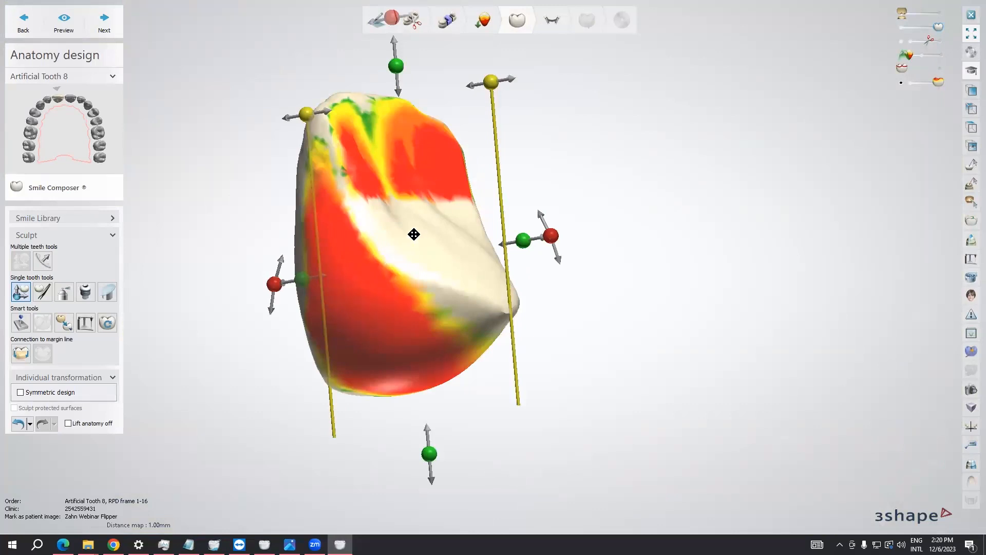
Reduce the distance map range on artificial tooth 8 to 0.51 mm to narrow the coloured contact areas
right_drag(439, 234, 436, 252)
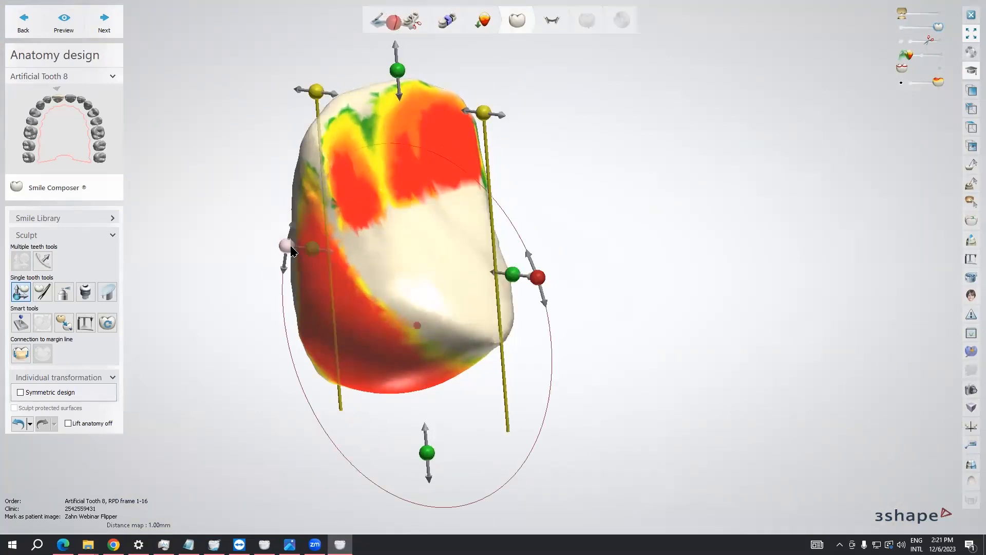
right_drag(363, 310, 334, 299)
middle_drag(386, 216, 392, 268)
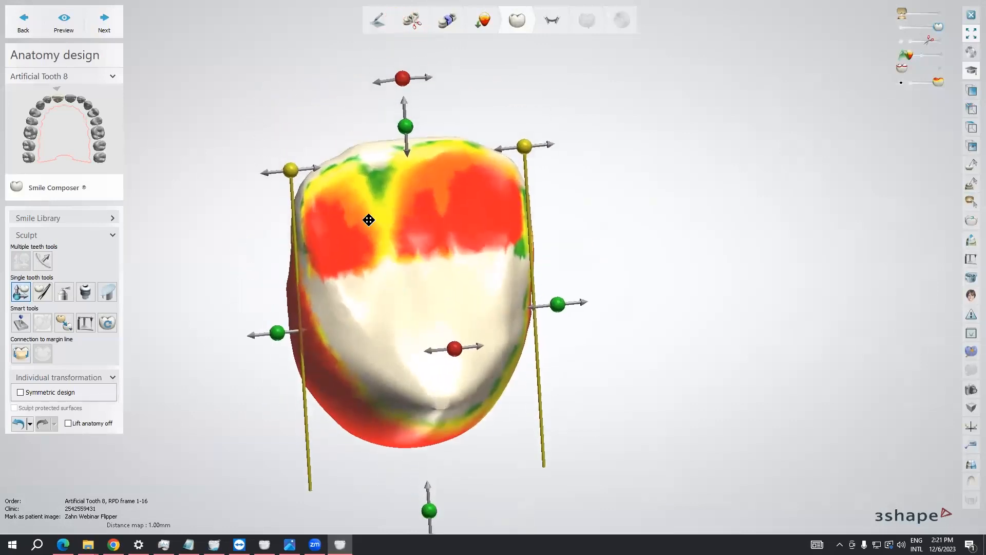
scroll(369, 220, up, 2)
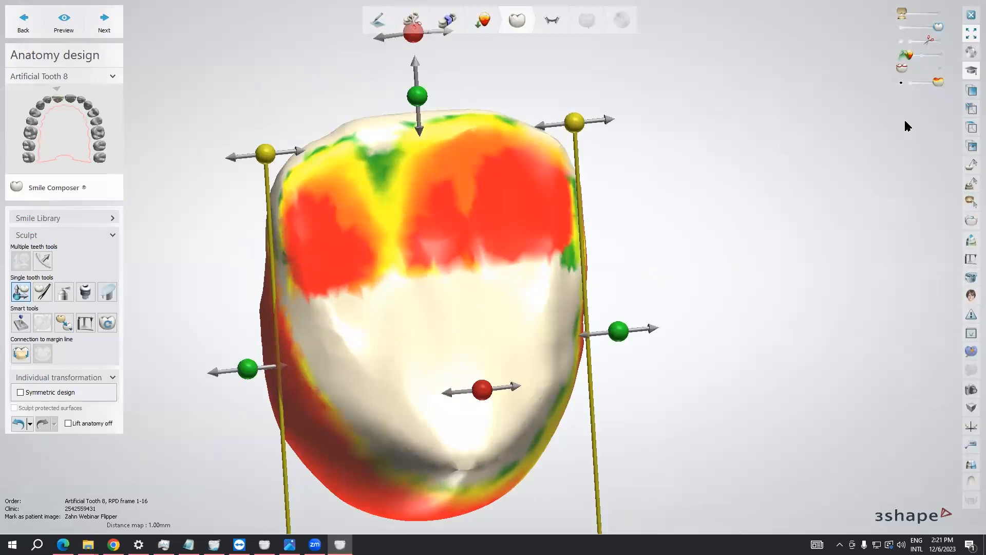
mouse_move(939, 87)
mouse_down()
mouse_move(915, 90)
mouse_move(946, 90)
mouse_move(916, 84)
mouse_move(927, 85)
mouse_up()
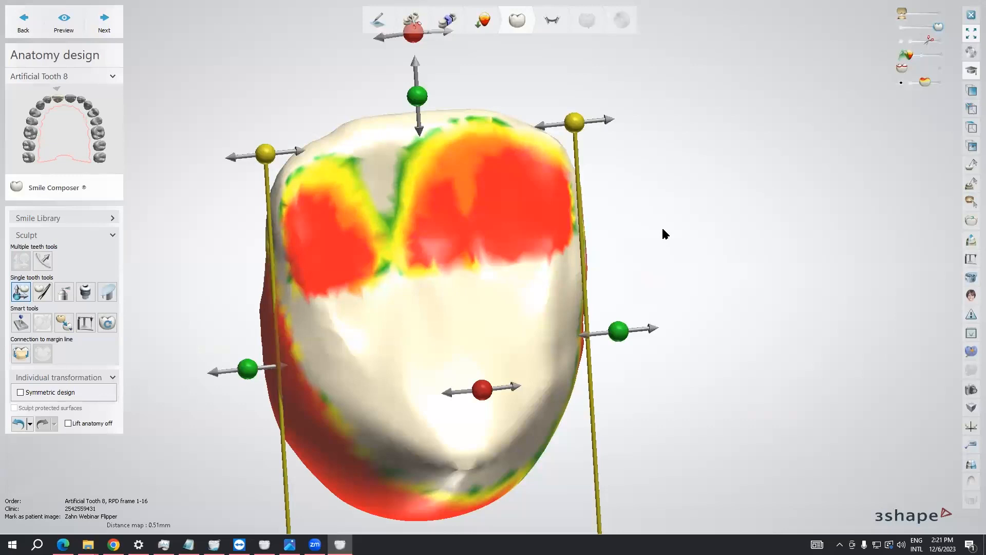
Overlay the antagonist scan semi-transparently to check how it meets the palatal side of artificial tooth 8, then hide it
right_drag(464, 313, 483, 315)
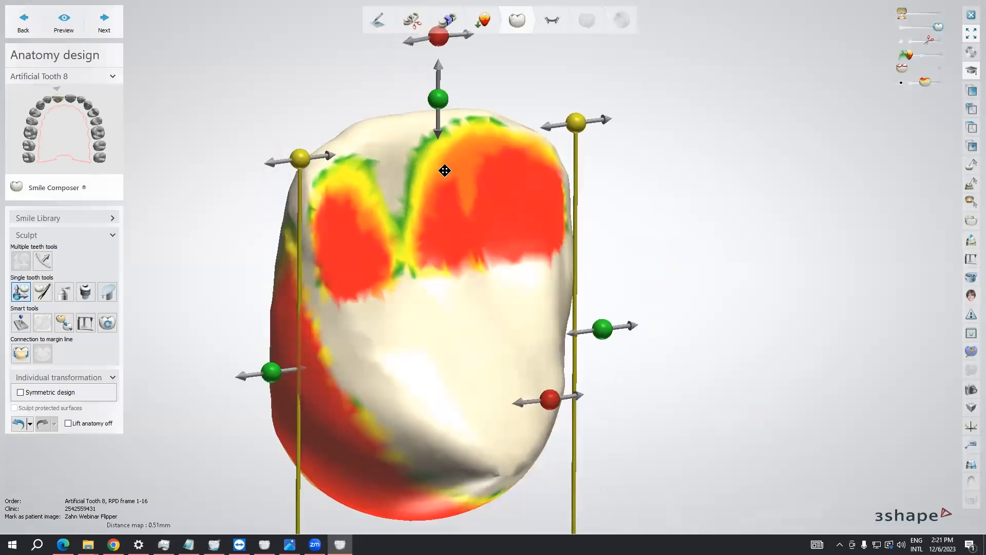
right_drag(920, 19, 679, 112)
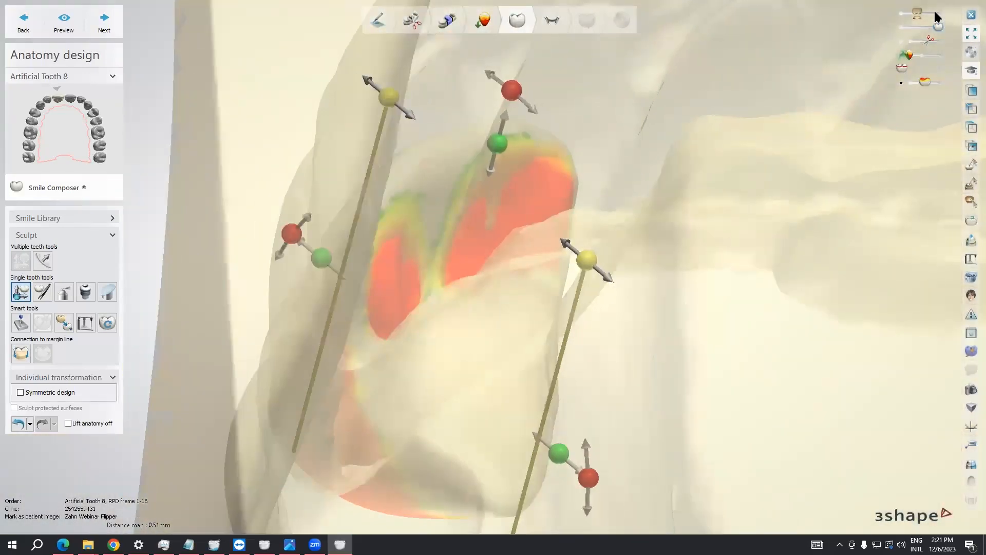
click(903, 14)
right_drag(802, 106, 745, 137)
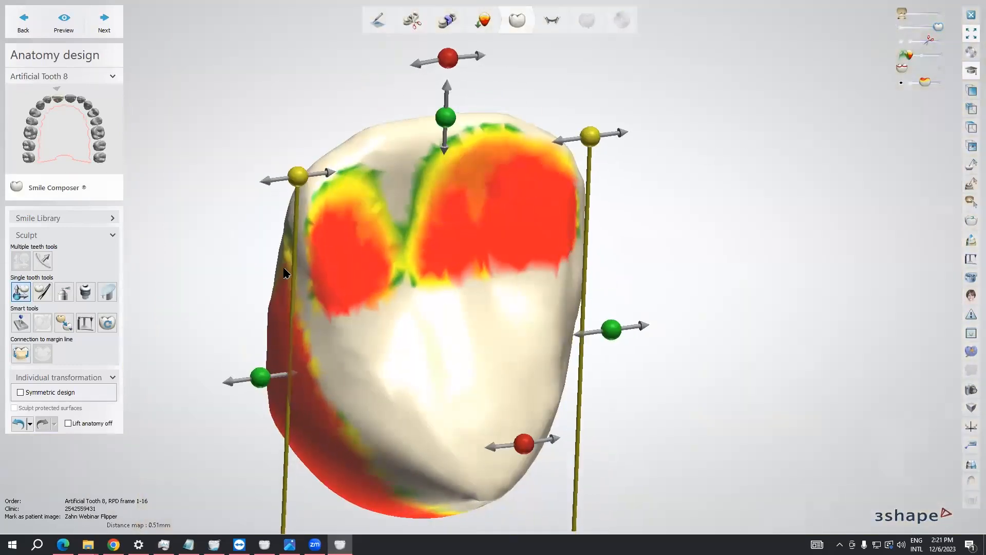
Morph the two red palatal contact areas of artificial tooth 8 inward using individual morphing with a 2.17 mm radius
click(43, 291)
ctrl+scroll(392, 255, up, 7)
ctrl+scroll(377, 256, down, 5)
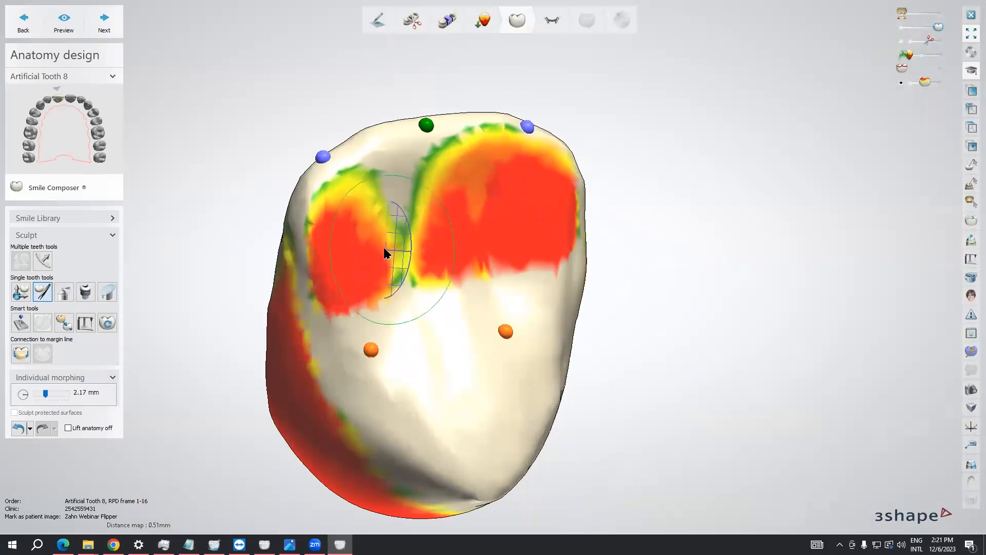
mouse_move(351, 251)
mouse_down()
mouse_move(339, 276)
mouse_move(347, 272)
mouse_up()
mouse_move(449, 231)
mouse_down()
mouse_move(498, 233)
mouse_move(511, 216)
mouse_move(531, 214)
mouse_up()
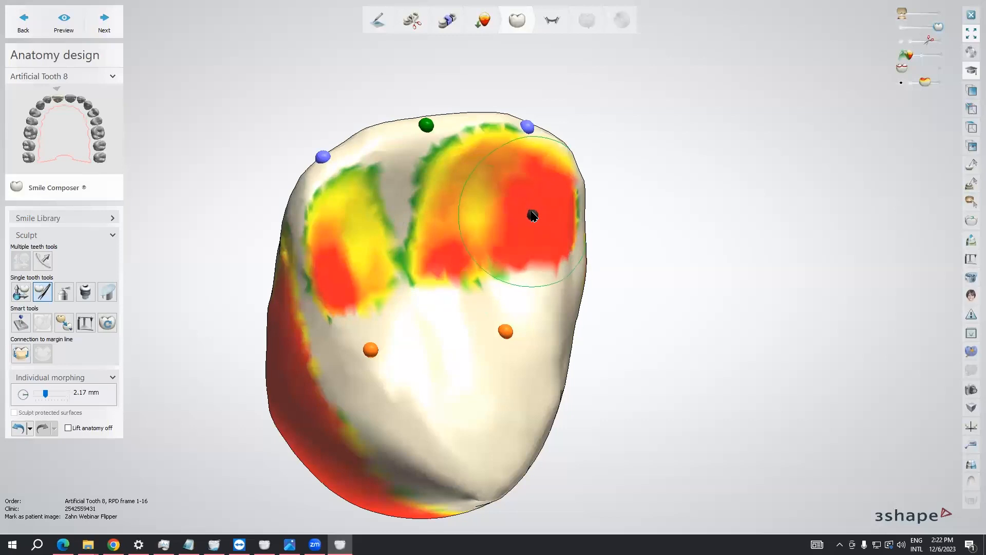
Smooth the palatal contact areas of artificial tooth 8 using the wax knife with a 2.44 mm radius and 40.0 µm level
click(64, 293)
click(57, 396)
mouse_move(517, 222)
mouse_down()
mouse_move(538, 220)
mouse_move(543, 202)
mouse_move(534, 249)
mouse_move(425, 276)
mouse_up()
mouse_move(343, 291)
mouse_down()
mouse_move(330, 282)
mouse_move(460, 260)
mouse_move(464, 270)
mouse_move(546, 245)
mouse_move(545, 181)
mouse_move(535, 282)
mouse_move(512, 299)
mouse_up()
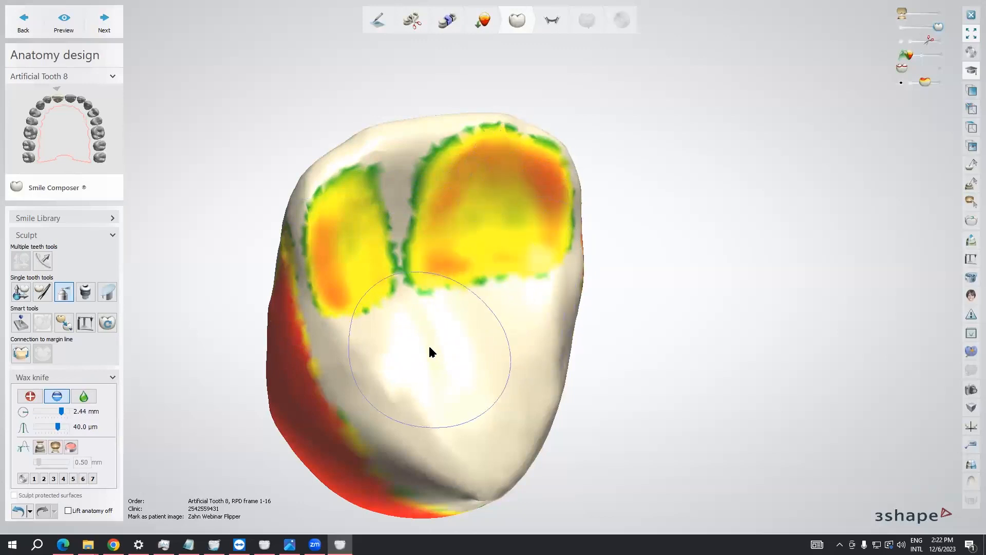
Show the jaw scan with its block-out wax again and inspect the facial fit of artificial tooth 8 between its neighbours
scroll(435, 350, down, 2)
mouse_move(449, 346)
right_down()
mouse_move(425, 330)
mouse_move(434, 329)
mouse_move(439, 293)
right_up()
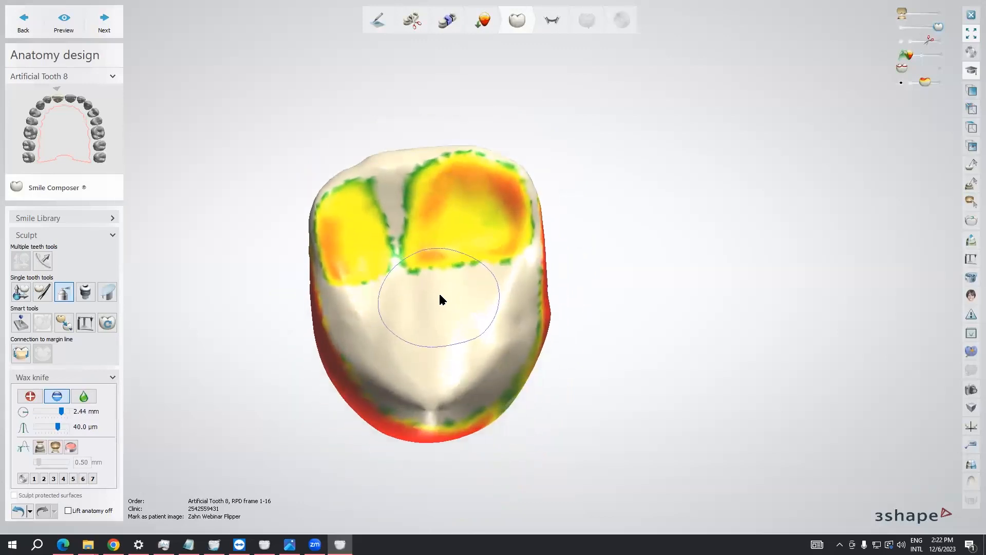
click(921, 53)
mouse_move(381, 228)
right_down()
mouse_move(561, 208)
mouse_move(574, 219)
right_up()
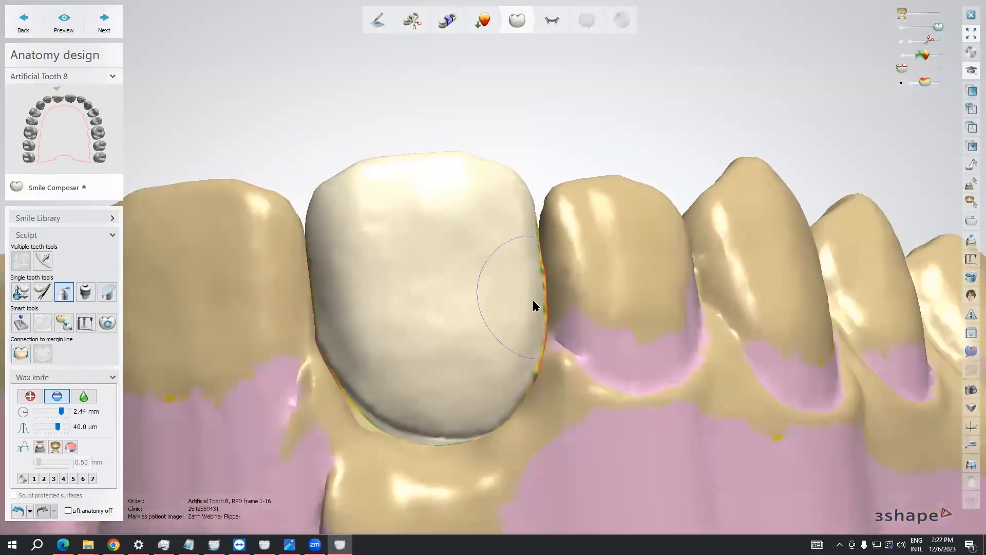
right_drag(532, 301, 548, 246)
mouse_move(522, 335)
right_down()
mouse_move(544, 302)
mouse_move(522, 332)
right_up()
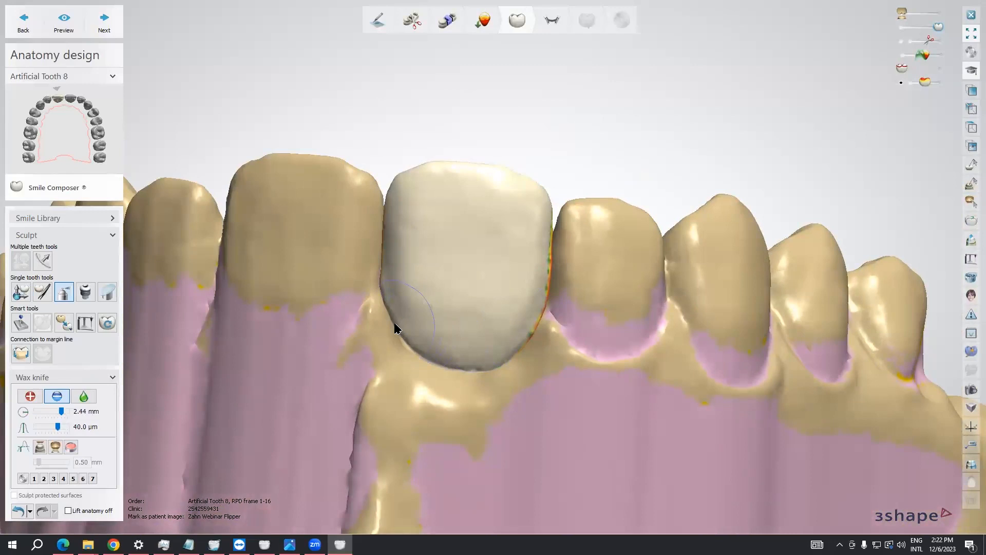
Try the automatic contact adjustment on artificial tooth 8 with the 0.50 mm value, then undo it
click(19, 324)
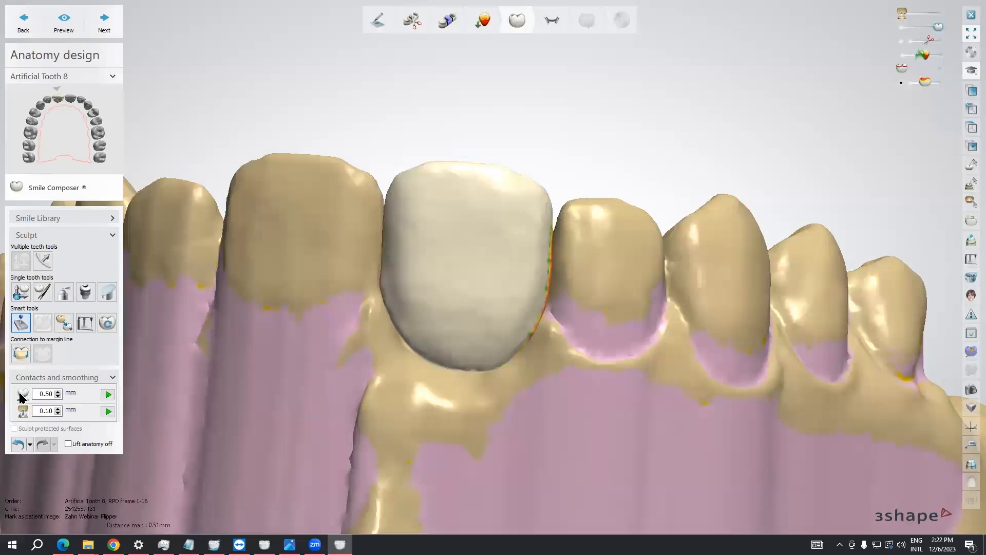
right_drag(425, 405, 435, 388)
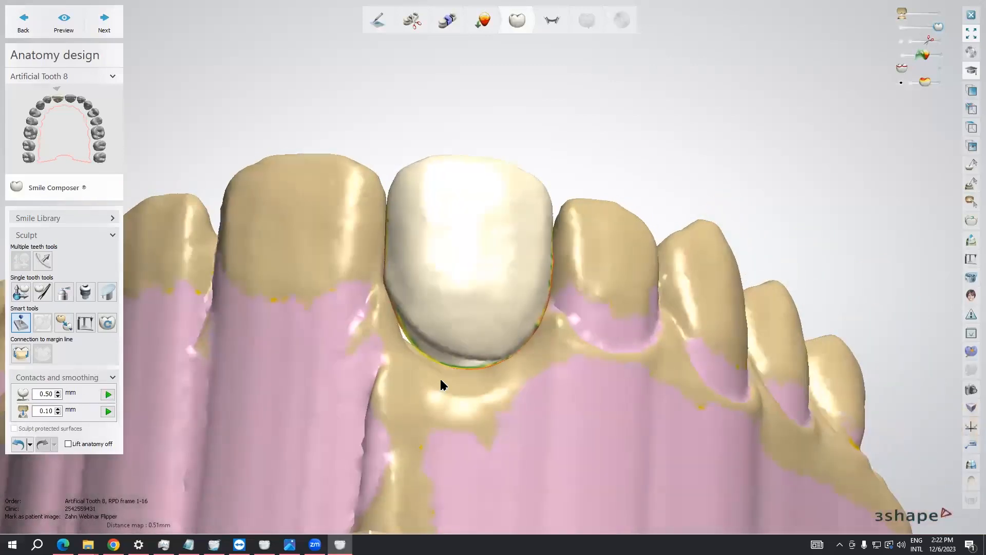
scroll(440, 385, up, 3)
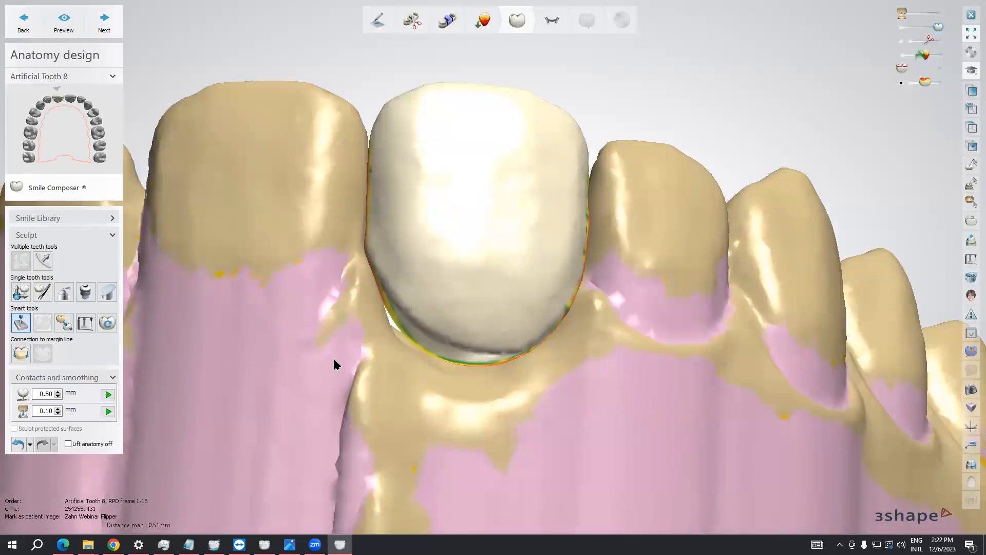
click(108, 395)
mouse_move(392, 316)
right_down()
mouse_move(394, 336)
mouse_move(378, 335)
mouse_move(383, 305)
mouse_move(398, 301)
mouse_move(408, 320)
mouse_move(400, 335)
mouse_move(399, 315)
right_up()
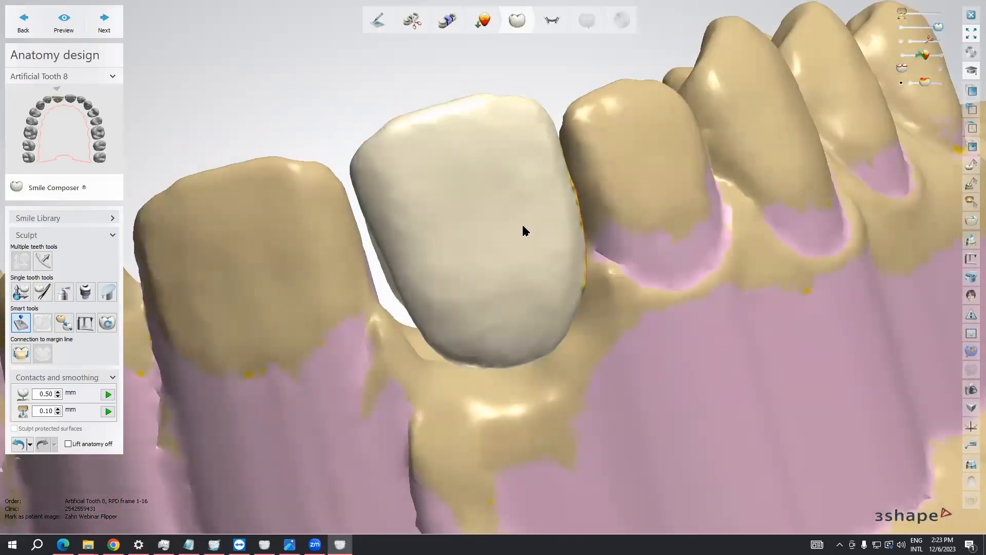
right_drag(358, 226, 373, 265)
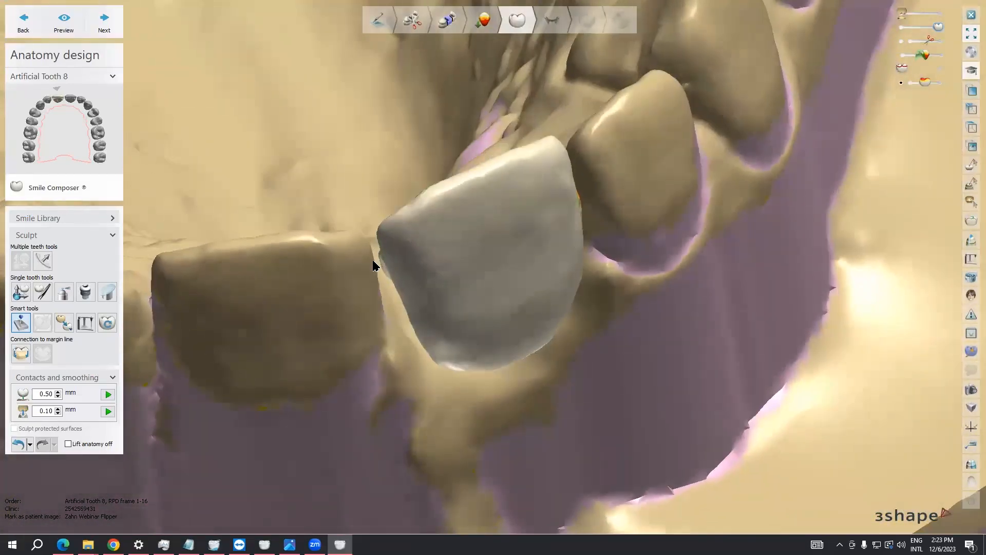
click(19, 445)
mouse_move(247, 429)
right_down()
mouse_move(255, 375)
mouse_move(238, 354)
mouse_move(224, 372)
mouse_move(232, 365)
right_up()
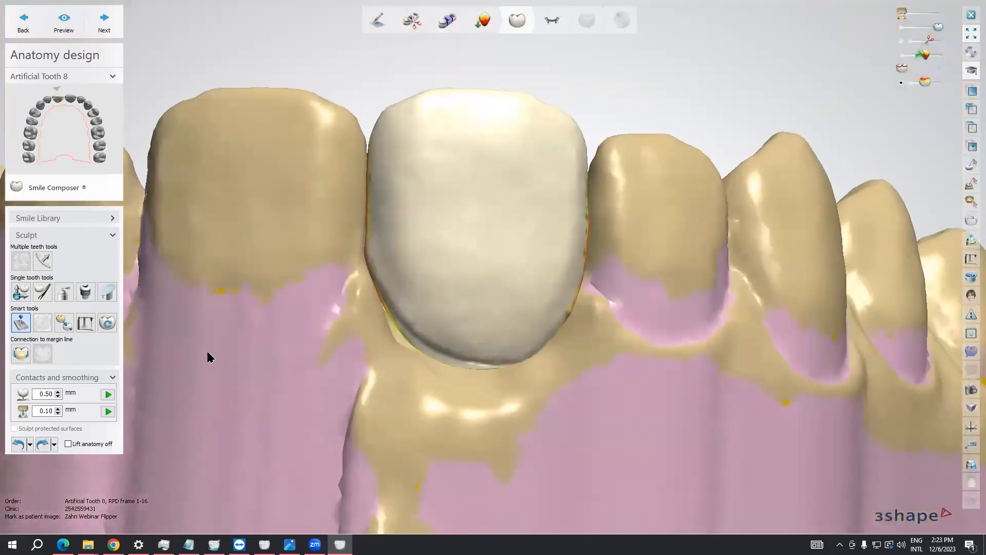
Return to the wax knife and enable its gingiva limit with a distance of 0.20 mm
click(65, 297)
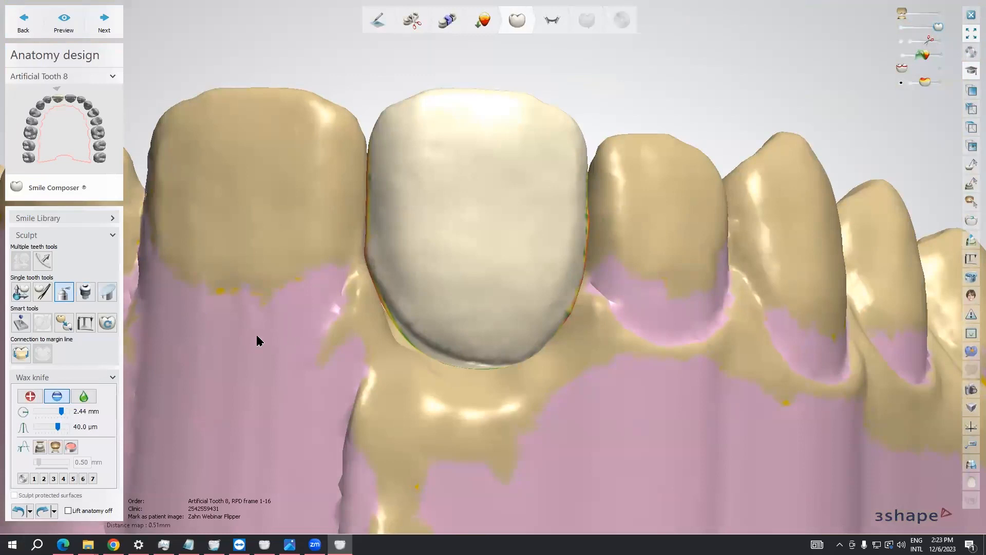
click(90, 238)
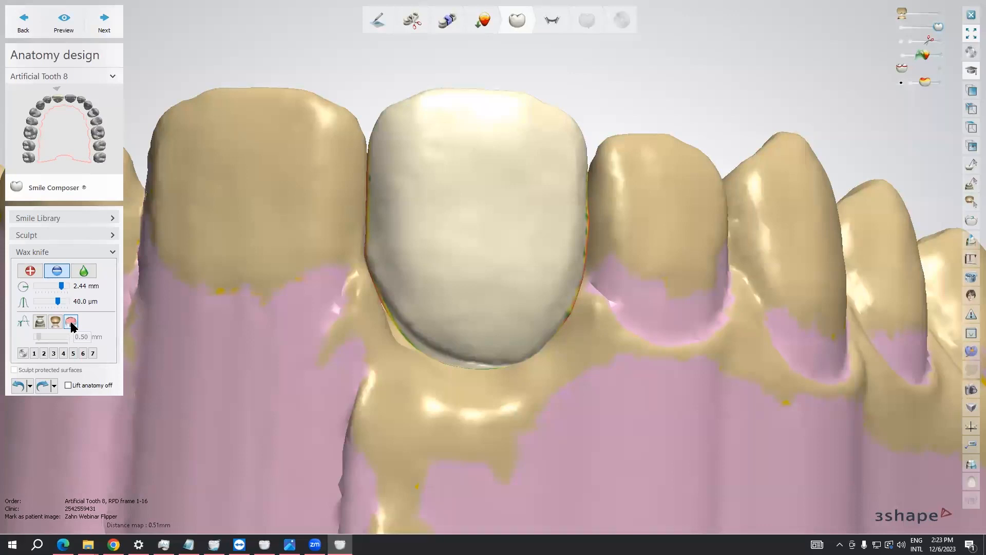
click(73, 322)
drag(81, 337, 94, 342)
text(0)
Hide the jaw scan and trim the red tissue-side area of artificial tooth 8 by wax removal with a 2.44 mm radius and 40.0 µm level
click(902, 55)
right_drag(602, 172, 668, 175)
mouse_move(421, 194)
mouse_down()
mouse_move(424, 153)
mouse_move(434, 326)
mouse_move(435, 304)
mouse_up()
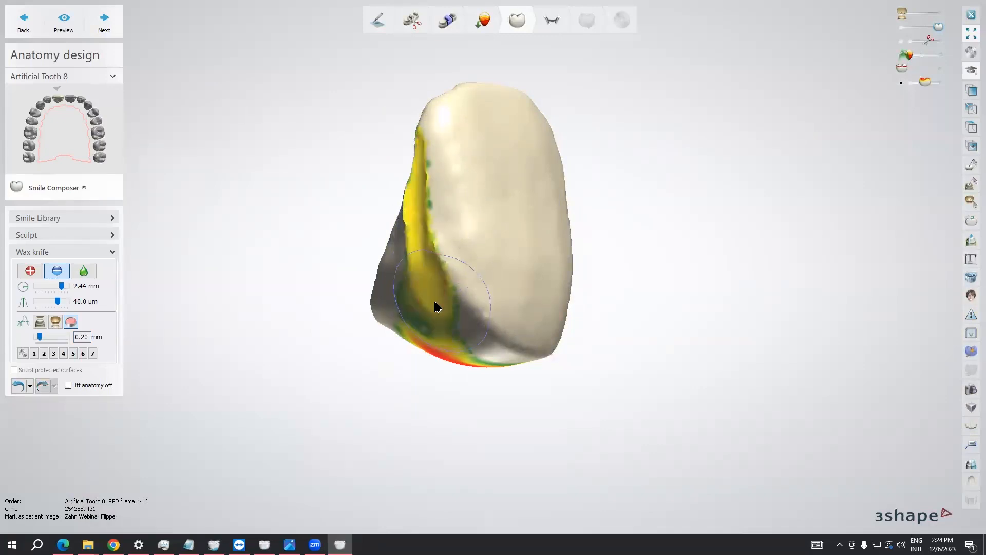
right_drag(435, 304, 433, 267)
right_drag(409, 346, 419, 264)
mouse_move(445, 297)
mouse_down()
mouse_move(440, 287)
mouse_move(455, 328)
mouse_move(479, 280)
mouse_up()
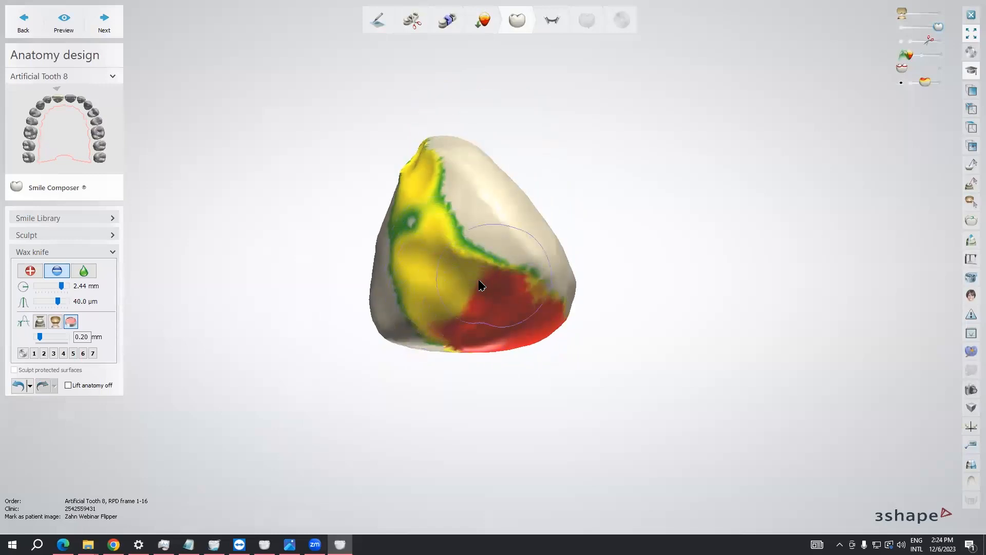
mouse_move(480, 314)
mouse_down()
mouse_move(492, 293)
mouse_move(478, 322)
mouse_move(467, 308)
mouse_move(477, 319)
mouse_move(471, 332)
mouse_up()
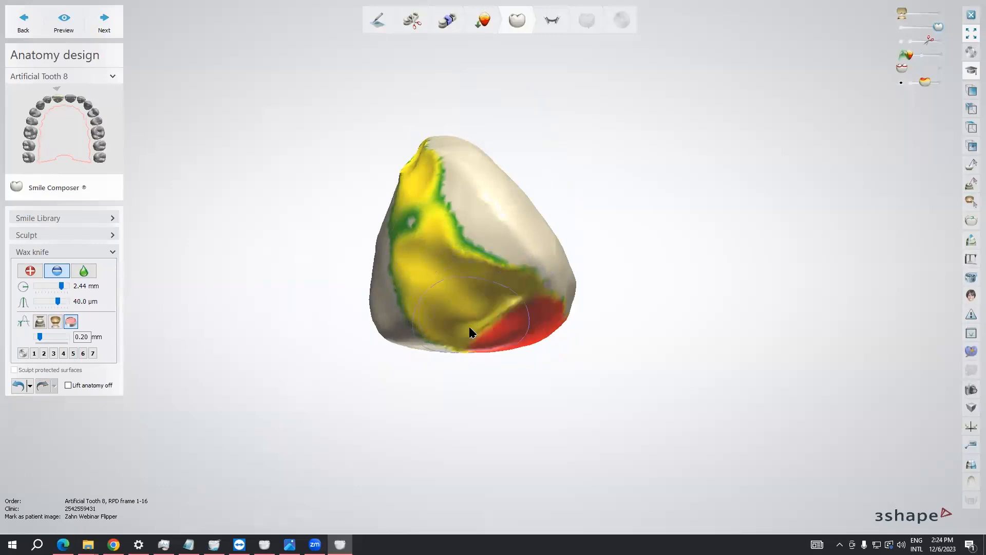
right_drag(497, 304, 454, 234)
mouse_move(454, 234)
mouse_down()
mouse_move(458, 287)
mouse_move(478, 225)
mouse_move(493, 282)
mouse_move(496, 235)
mouse_move(502, 267)
mouse_move(564, 282)
mouse_move(513, 268)
mouse_move(522, 265)
mouse_move(482, 272)
mouse_up()
right_drag(482, 273, 483, 296)
right_drag(424, 267, 421, 254)
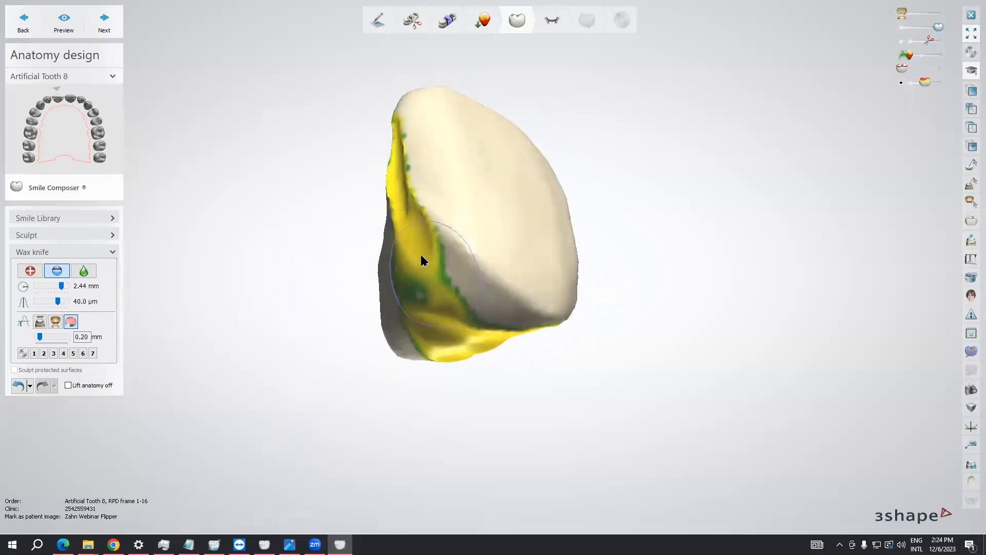
mouse_move(458, 286)
right_down()
mouse_move(394, 298)
mouse_move(374, 254)
mouse_move(406, 240)
mouse_move(457, 243)
right_up()
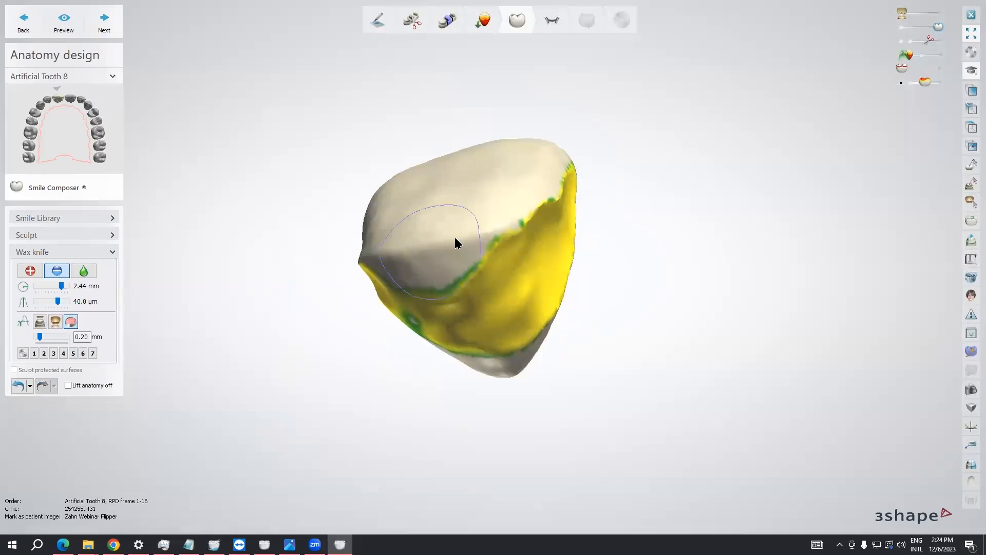
Check the trimmed base against the jaw scan, then hide the scan and set the wax knife's gingiva limit to 0.5 mm
click(918, 55)
right_drag(663, 147, 692, 216)
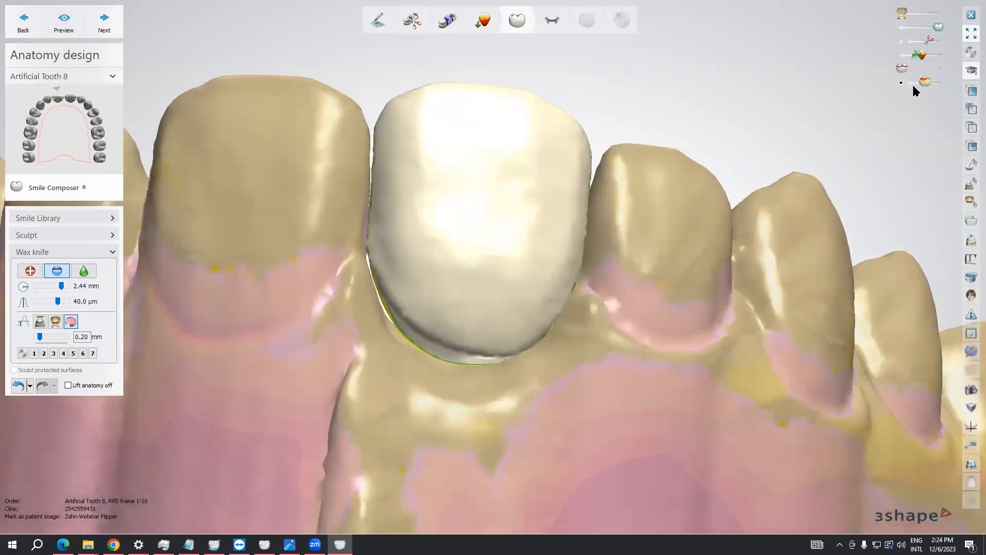
drag(915, 59, 899, 60)
right_drag(774, 189, 669, 166)
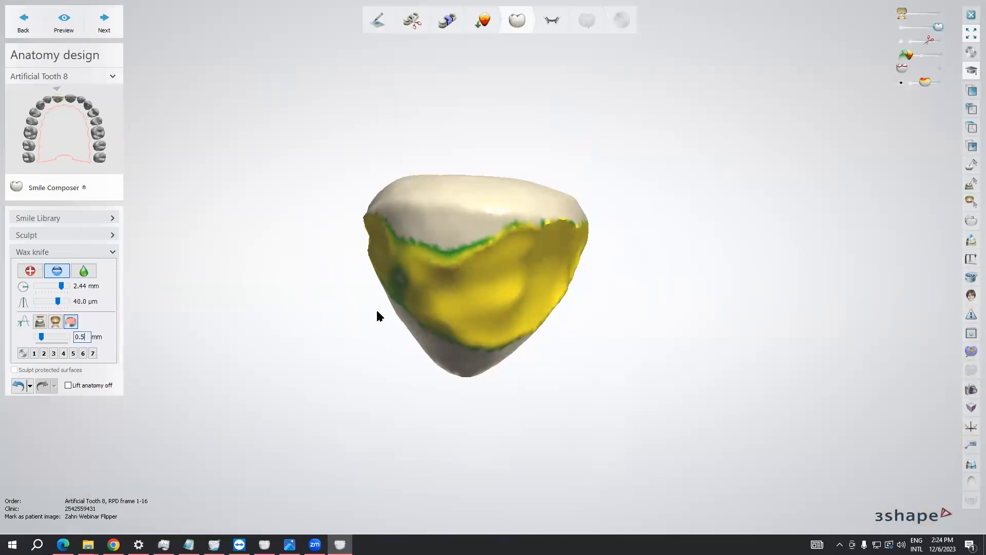
right_drag(423, 299, 447, 275)
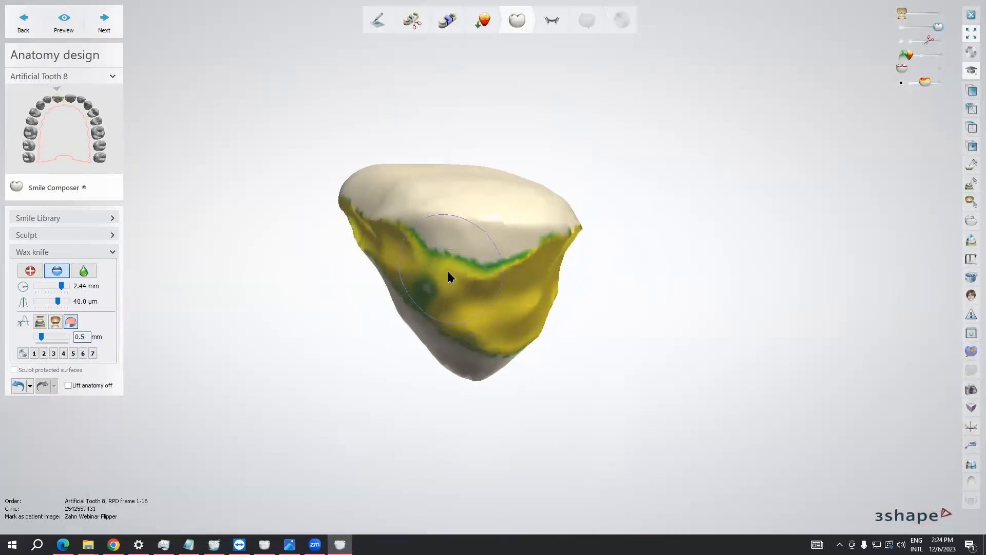
Remove wax across the yellow tissue-side surface of artificial tooth 8 down to the 0.5 mm gingiva limit
mouse_move(425, 270)
mouse_down()
mouse_move(449, 294)
mouse_move(473, 277)
mouse_move(480, 326)
mouse_move(498, 277)
mouse_move(507, 320)
mouse_up()
mouse_move(506, 319)
right_down()
mouse_move(483, 360)
mouse_move(479, 282)
right_up()
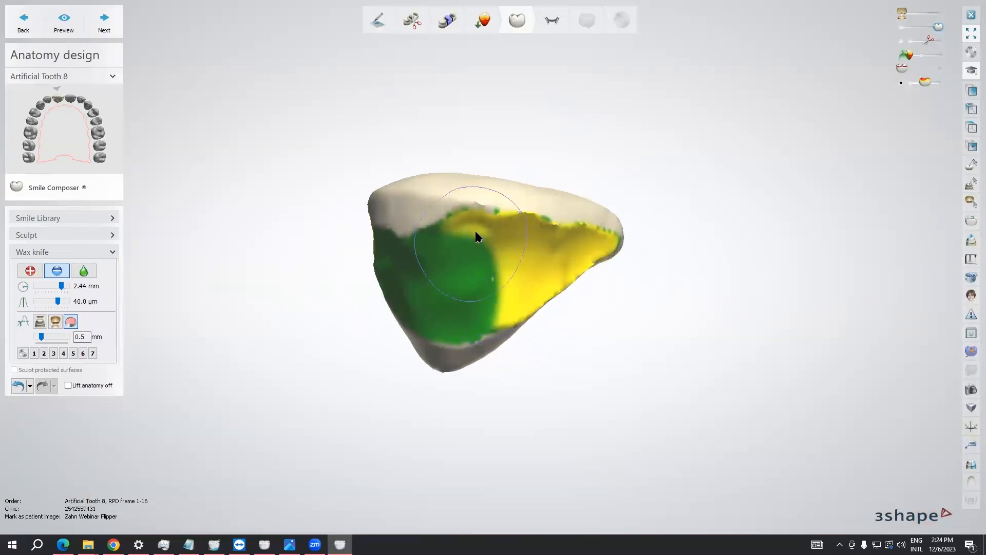
mouse_move(491, 243)
mouse_down()
mouse_move(515, 258)
mouse_move(518, 251)
mouse_move(522, 299)
mouse_move(521, 291)
mouse_up()
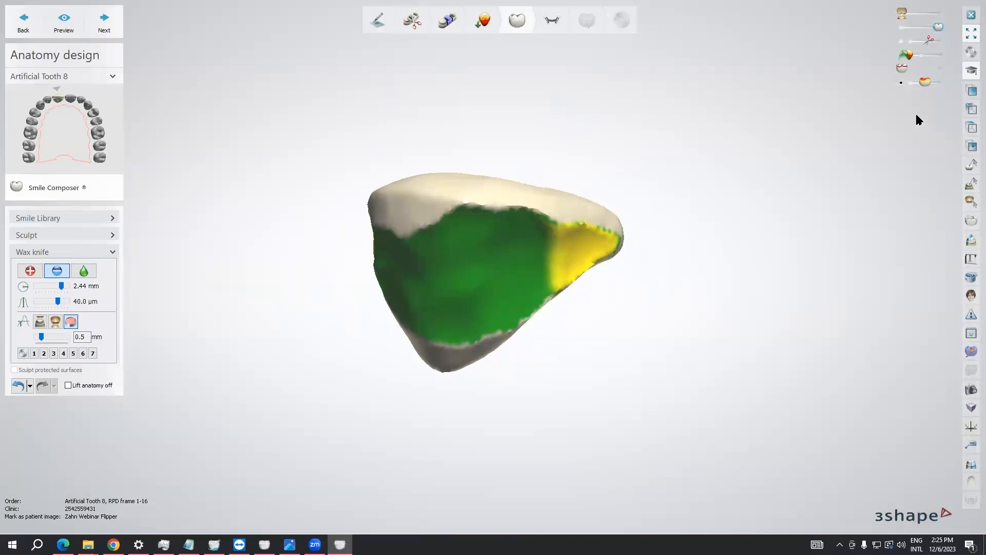
mouse_move(598, 264)
mouse_down()
mouse_move(535, 257)
mouse_move(529, 267)
mouse_up()
mouse_move(529, 267)
right_down()
mouse_move(520, 275)
mouse_move(548, 295)
mouse_move(437, 282)
mouse_move(458, 295)
mouse_move(430, 348)
mouse_move(311, 338)
right_up()
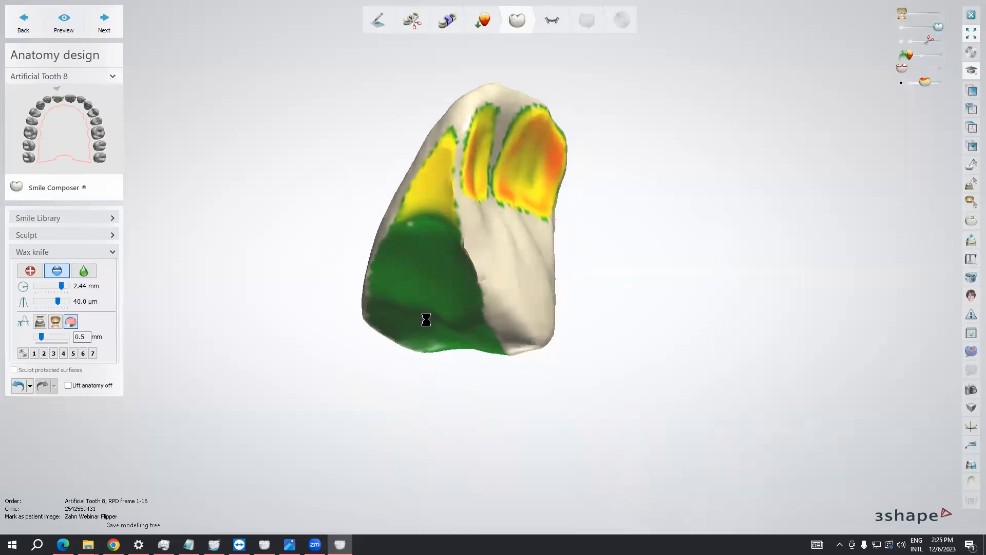
Turn off the gingiva limit and smooth the palatal edge of the tooth base with a 2.44 mm radius and 1.40 level
mouse_move(432, 315)
right_down()
mouse_move(501, 324)
mouse_move(445, 315)
right_up()
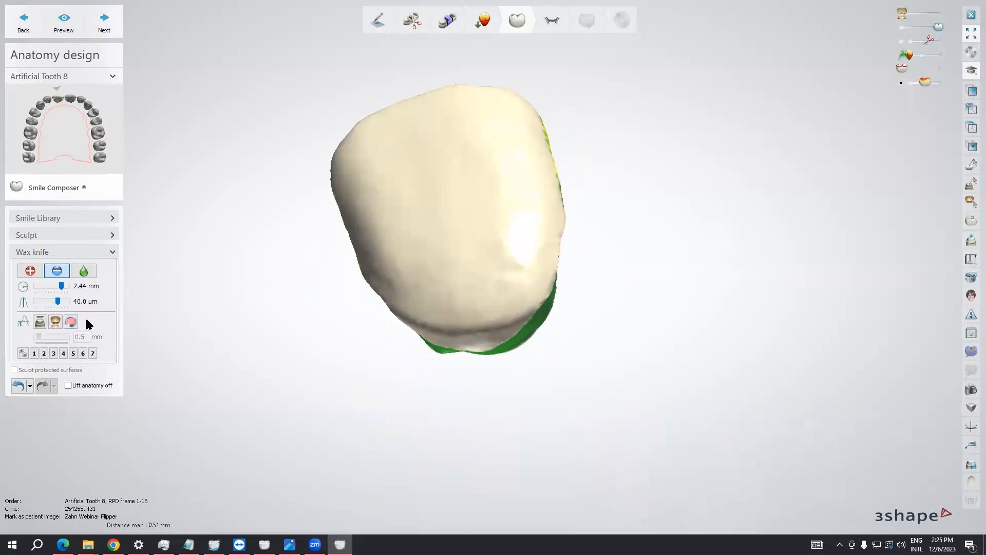
click(85, 274)
right_drag(539, 293, 403, 309)
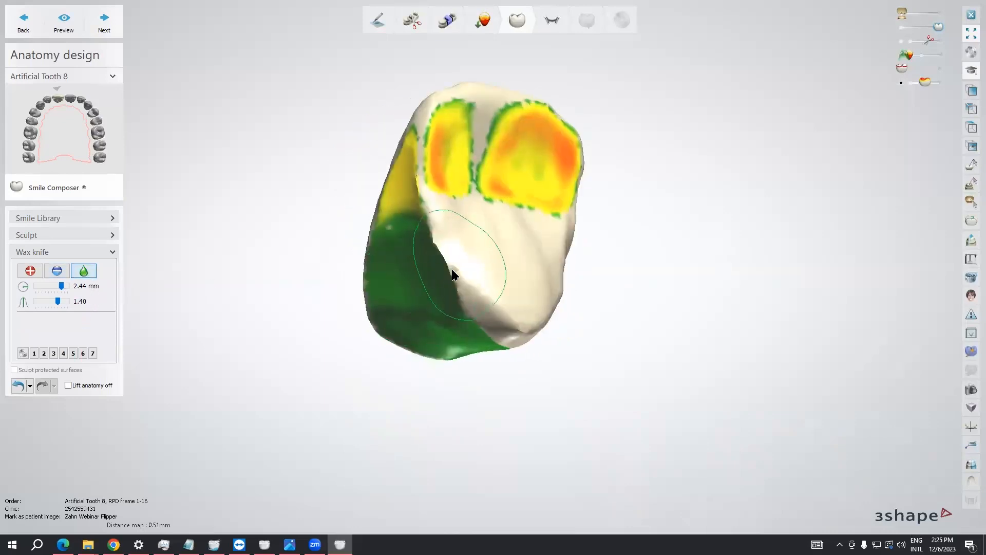
mouse_move(501, 329)
mouse_down()
mouse_move(522, 328)
mouse_move(489, 322)
mouse_move(504, 330)
mouse_up()
right_drag(504, 330, 441, 302)
right_drag(493, 321, 476, 321)
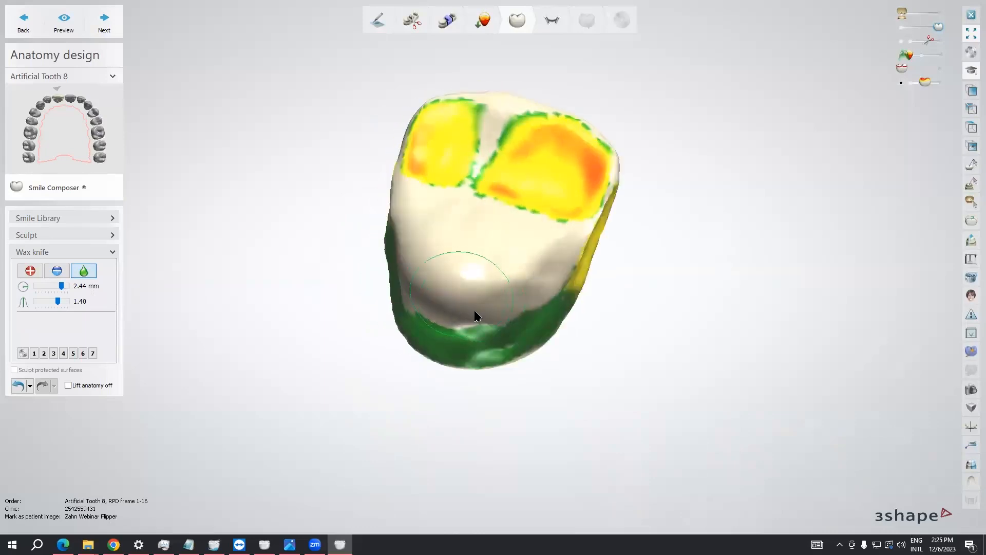
mouse_move(418, 286)
right_down()
mouse_move(450, 299)
mouse_move(483, 333)
right_up()
Reduce the smoothing radius to 0.76 mm and the level to 0.60, and smooth along the yellow proximal strip
scroll(473, 319, up, 3)
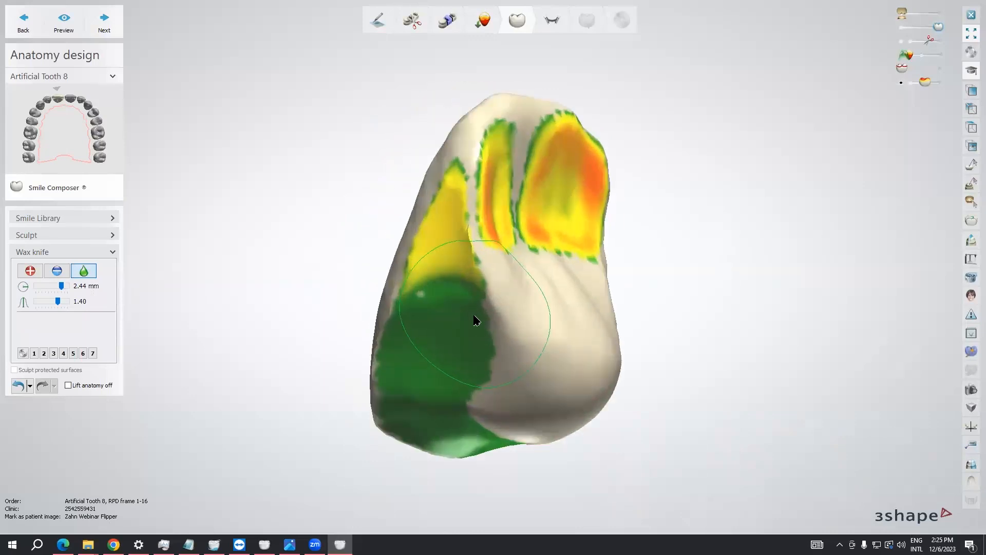
shift+scroll(470, 296, down, 3)
ctrl+scroll(473, 279, down, 2)
drag(473, 285, 460, 188)
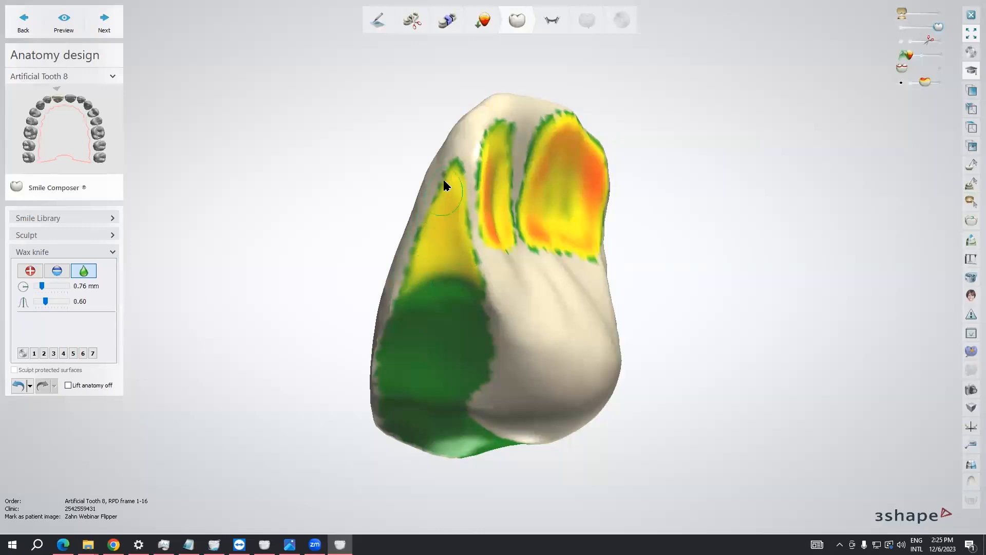
mouse_move(519, 303)
right_down()
mouse_move(403, 302)
mouse_move(590, 248)
right_up()
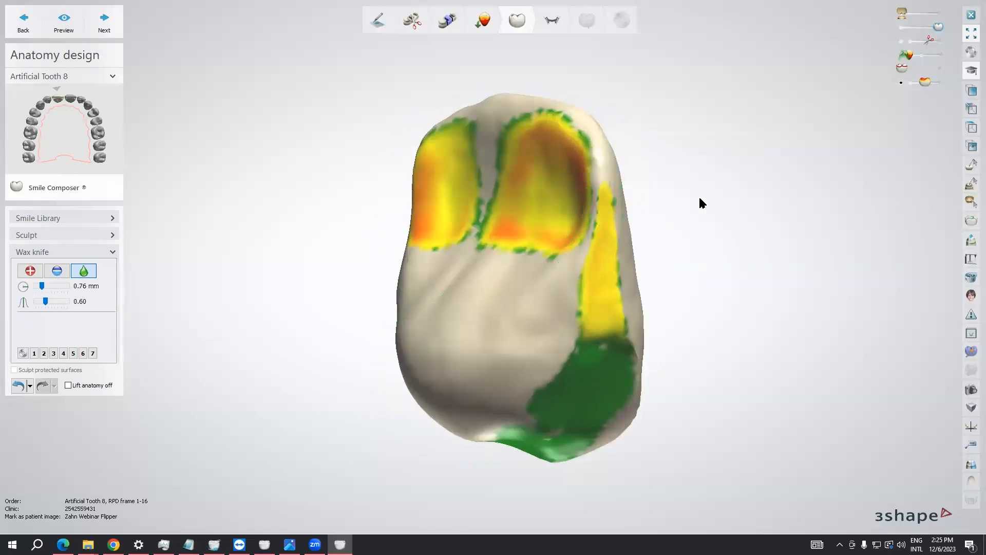
Hide the distance map and smooth the proximal ridges and cervical edge of artificial tooth 8 using the 0.76 mm radius
click(900, 83)
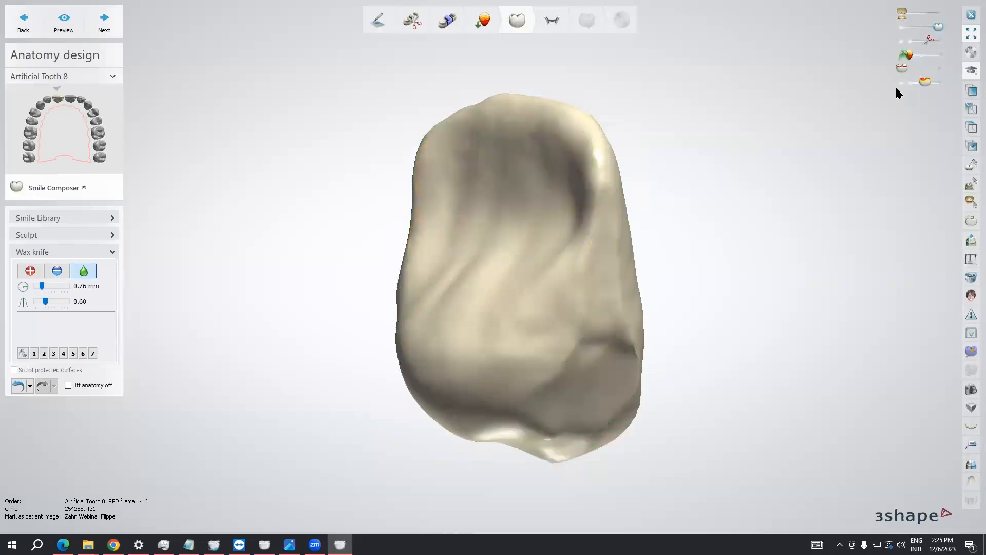
right_drag(584, 293, 535, 198)
mouse_move(550, 289)
mouse_down()
mouse_move(544, 193)
mouse_move(574, 337)
mouse_move(600, 387)
mouse_up()
right_drag(600, 388, 504, 273)
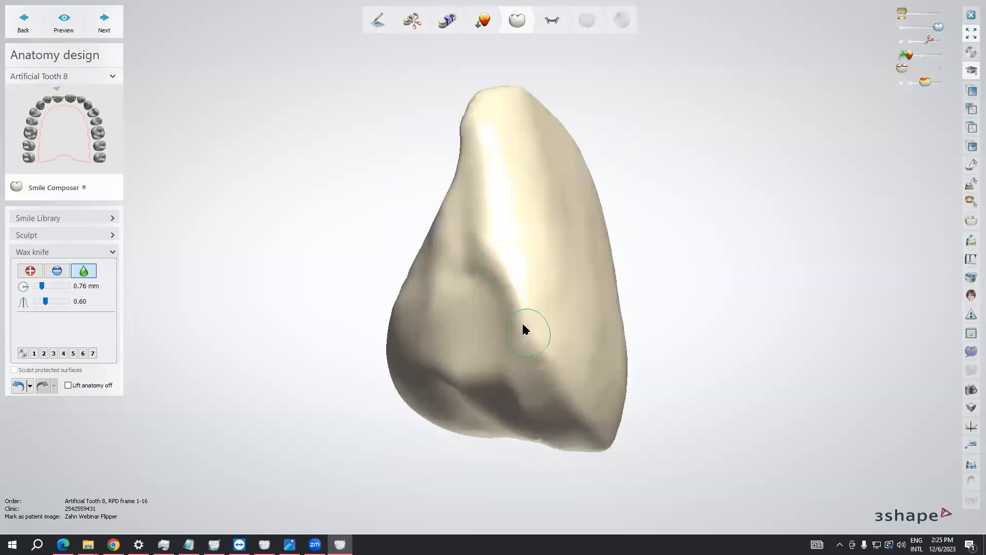
mouse_move(586, 368)
right_down()
mouse_move(500, 381)
mouse_move(589, 367)
right_up()
drag(546, 415, 516, 438)
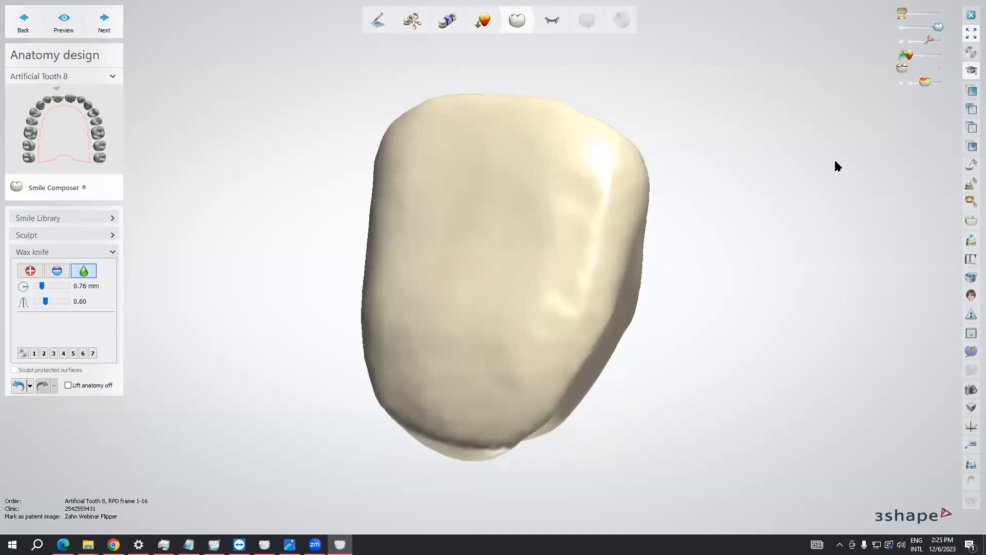
Show the jaw scan semi-transparently, set the wax knife radius to 1.32 mm, and inspect how artificial tooth 8 sits against the gingiva and neighbours
click(920, 54)
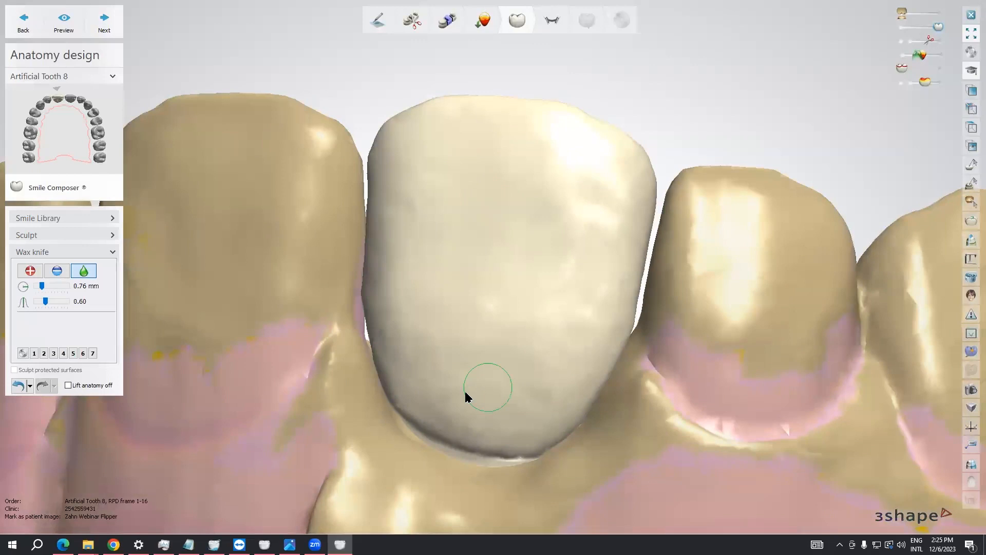
ctrl+scroll(421, 396, up, 5)
right_drag(421, 398, 479, 393)
middle_drag(479, 392, 525, 362)
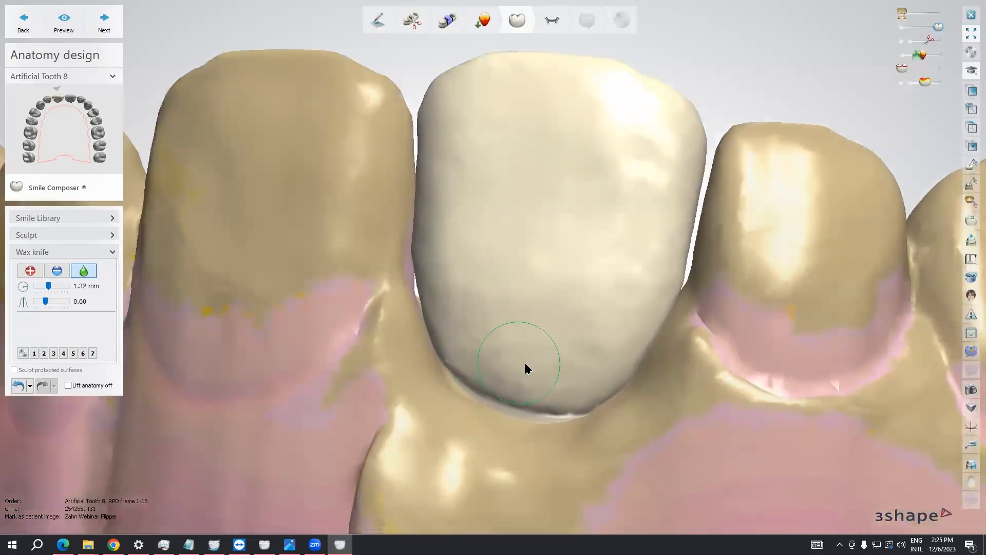
right_drag(525, 363, 553, 358)
right_drag(468, 366, 595, 409)
scroll(590, 363, down, 6)
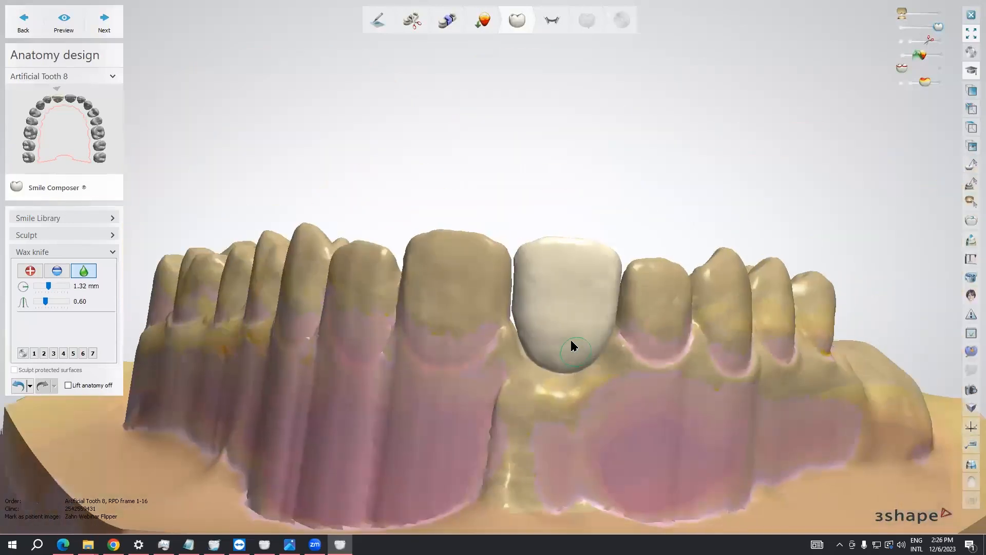
mouse_move(571, 342)
right_down()
mouse_move(567, 326)
mouse_move(617, 281)
mouse_move(595, 287)
mouse_move(623, 255)
mouse_move(624, 282)
mouse_move(595, 282)
mouse_move(614, 286)
mouse_move(525, 318)
right_up()
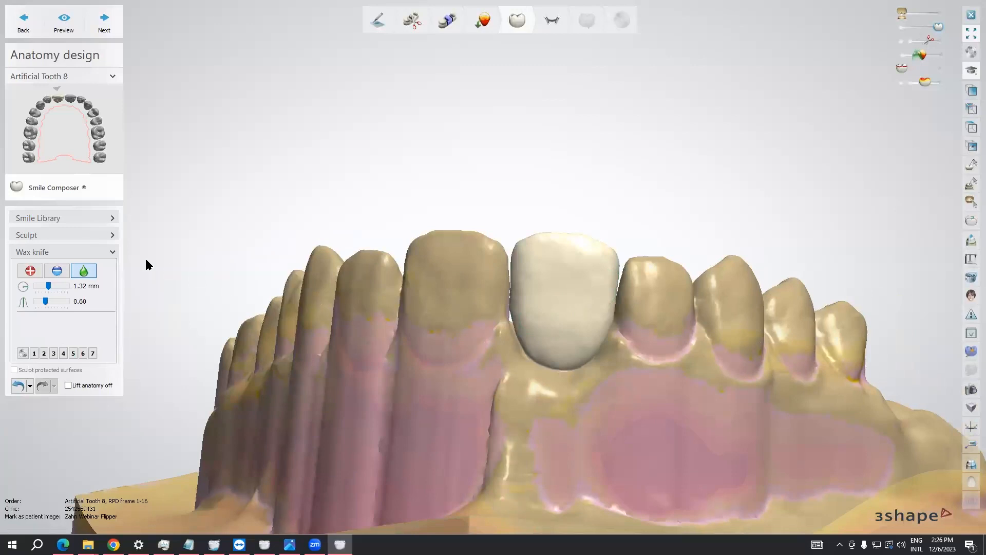
Open the attachment tool for artificial tooth 8 and choose the Holes group
click(51, 236)
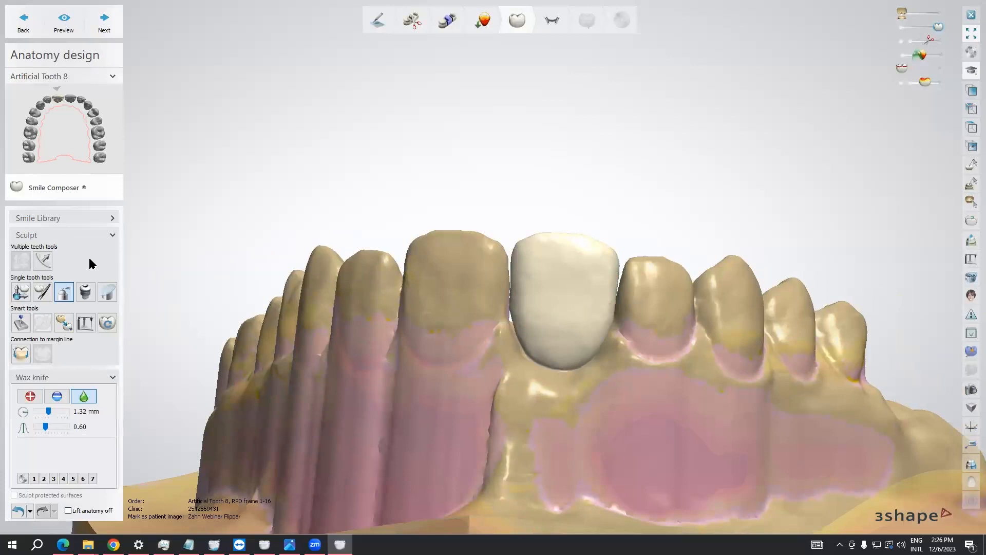
mouse_move(613, 369)
right_down()
mouse_move(522, 368)
mouse_move(535, 317)
mouse_move(450, 347)
mouse_move(475, 347)
right_up()
right_drag(488, 362, 463, 377)
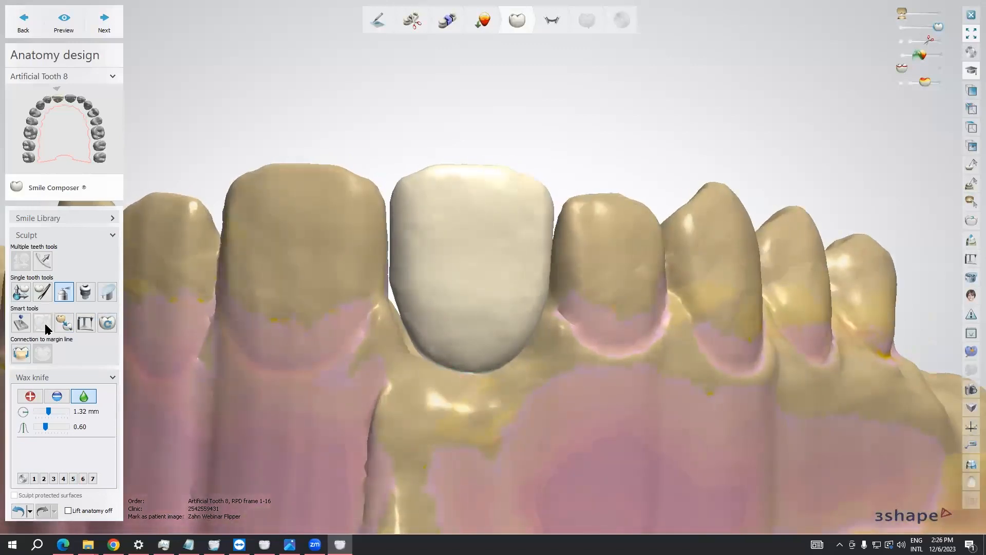
click(85, 292)
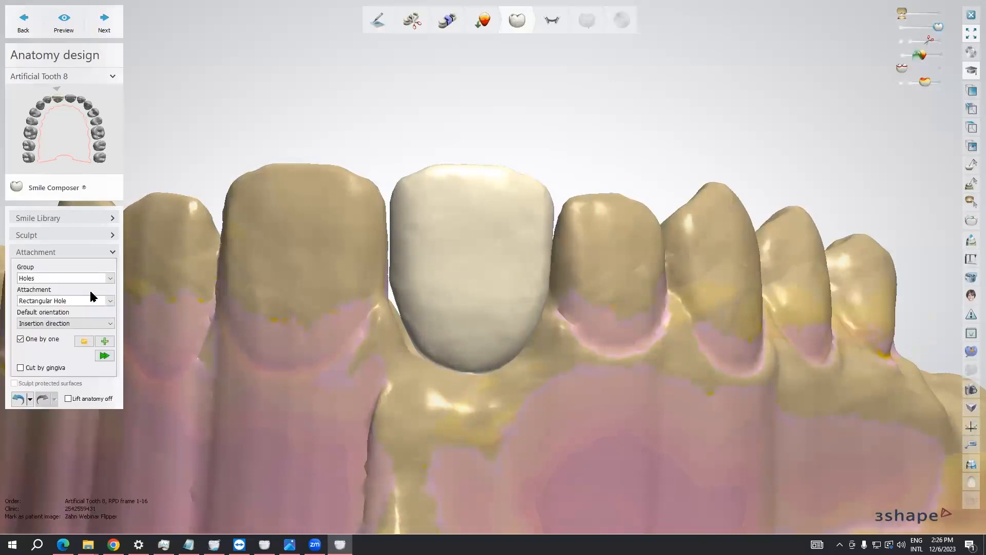
click(64, 279)
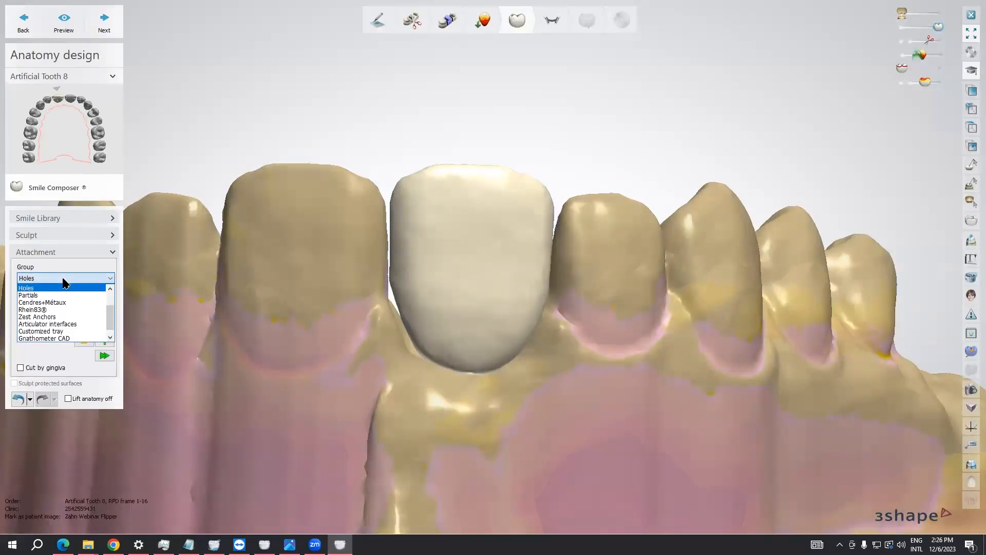
click(29, 289)
Try the Retention Hole attachment with Insertion direction orientation by previewing it over artificial tooth 8
click(36, 300)
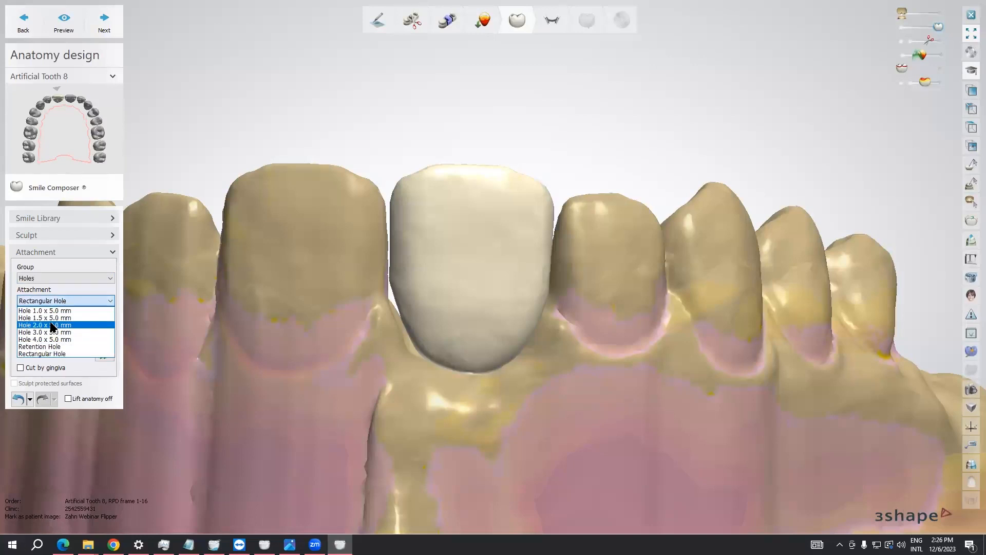
click(36, 347)
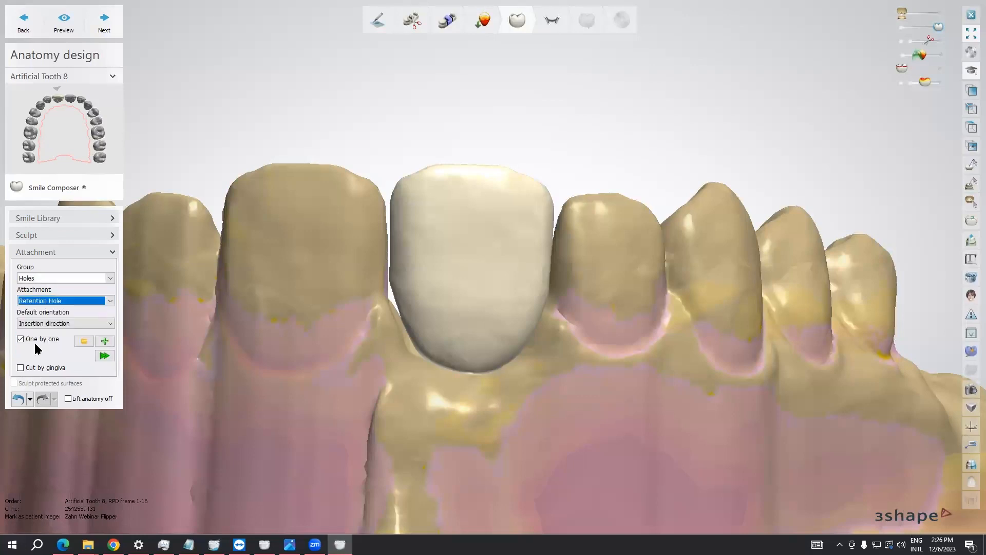
click(69, 322)
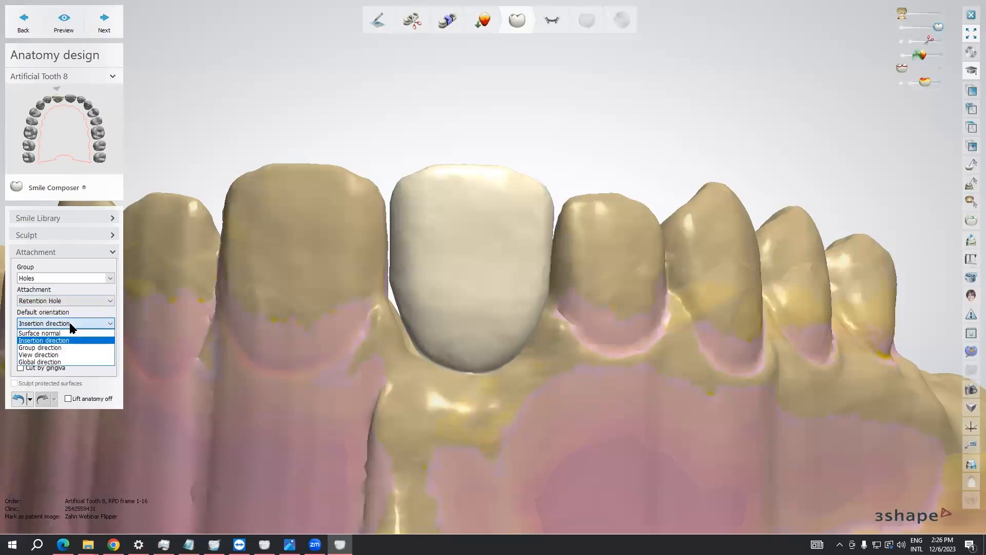
click(43, 341)
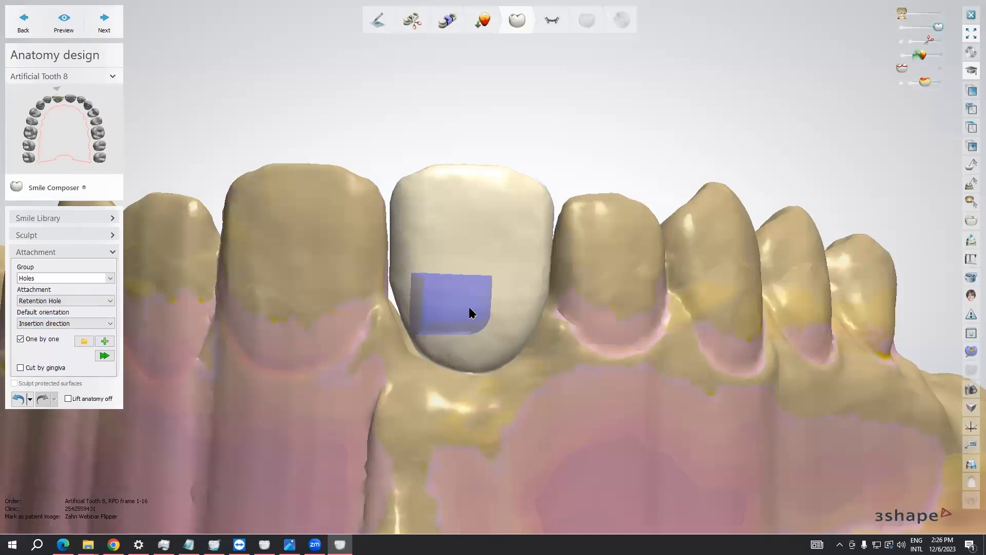
right_drag(480, 276, 482, 301)
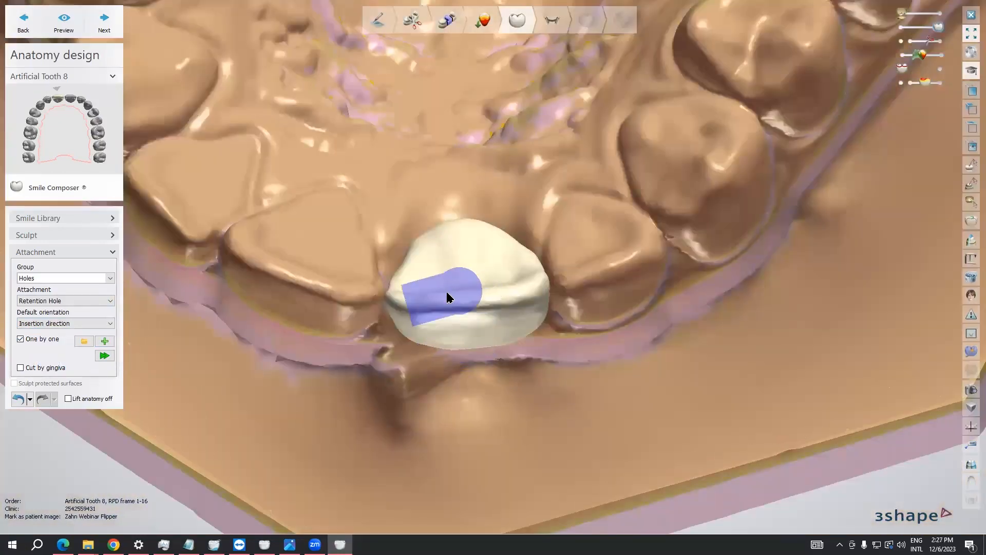
Place a Rectangular Hole attachment in Insertion direction on the palatal side of artificial tooth 8 and rotate it to align with the incisal edge
click(105, 301)
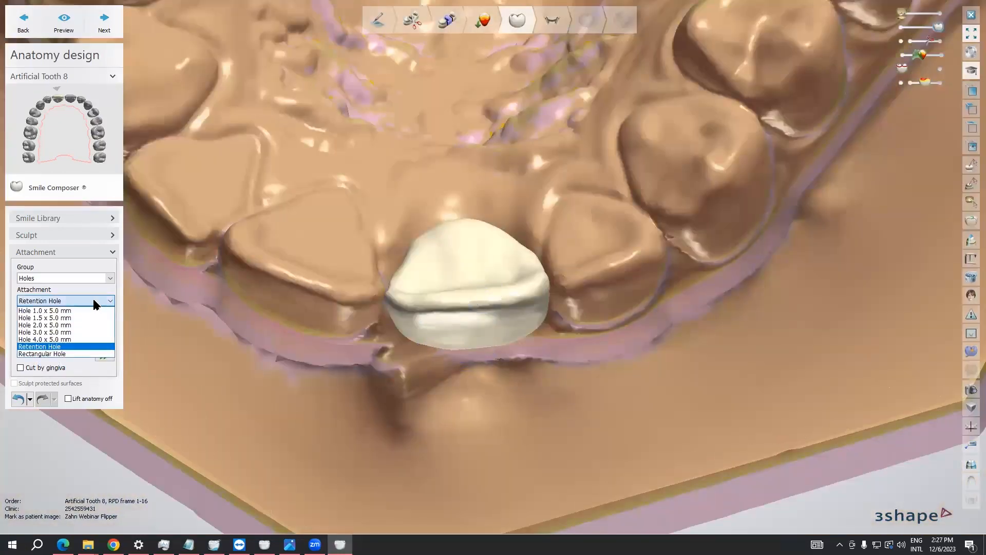
click(64, 353)
click(96, 324)
click(74, 345)
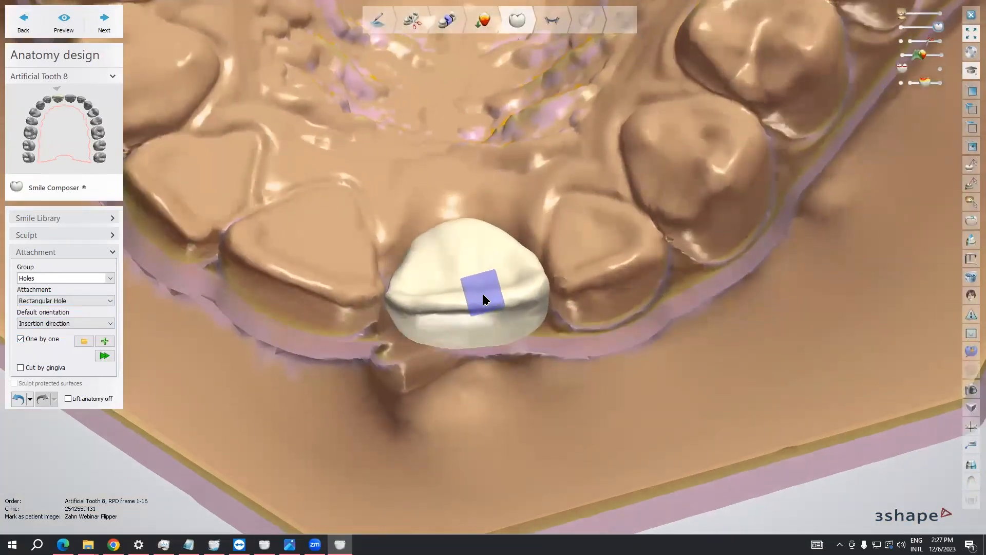
right_drag(483, 295, 479, 302)
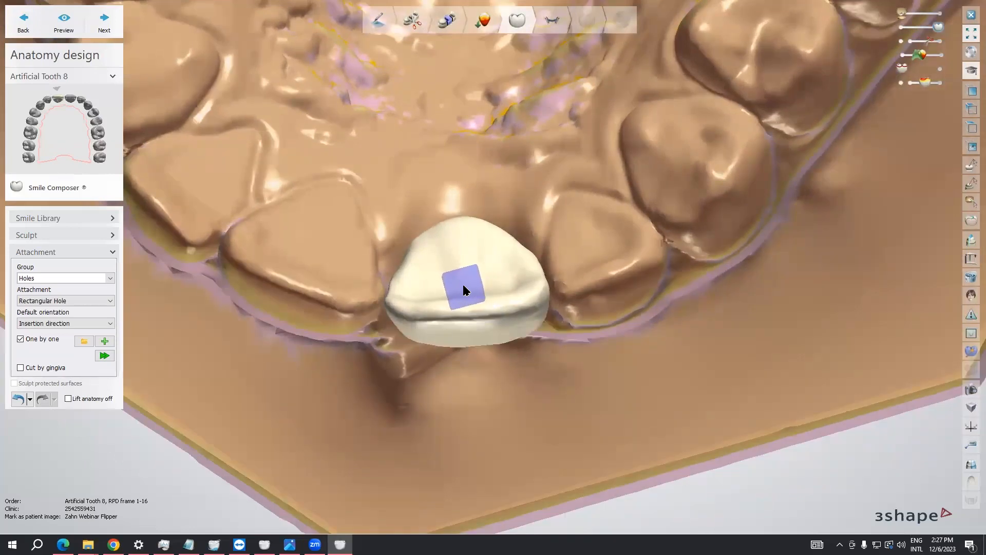
click(462, 287)
drag(432, 296, 433, 289)
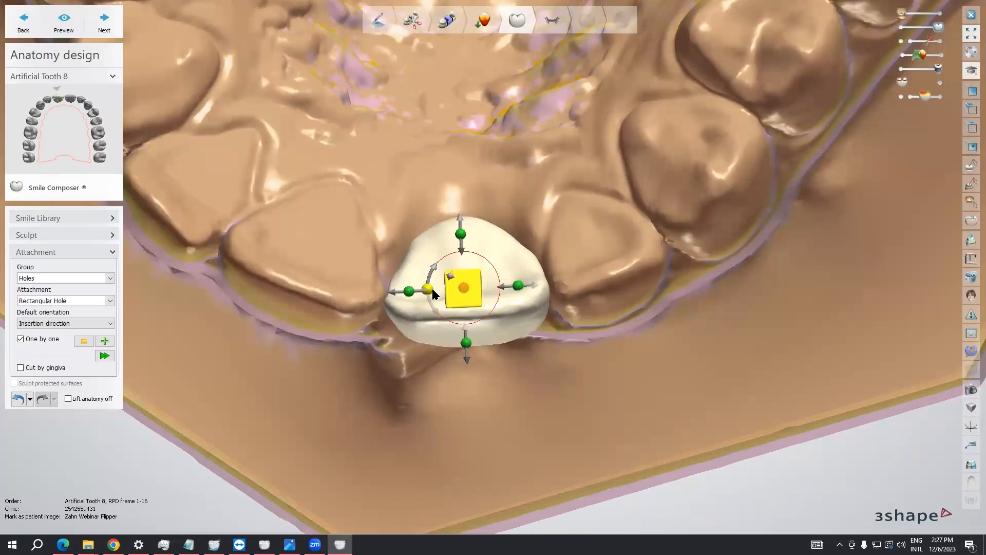
Make artificial tooth 8 semi-transparent, move the rectangular hole down to its base, and extend the hole's top up into the tooth
right_drag(493, 352, 523, 246)
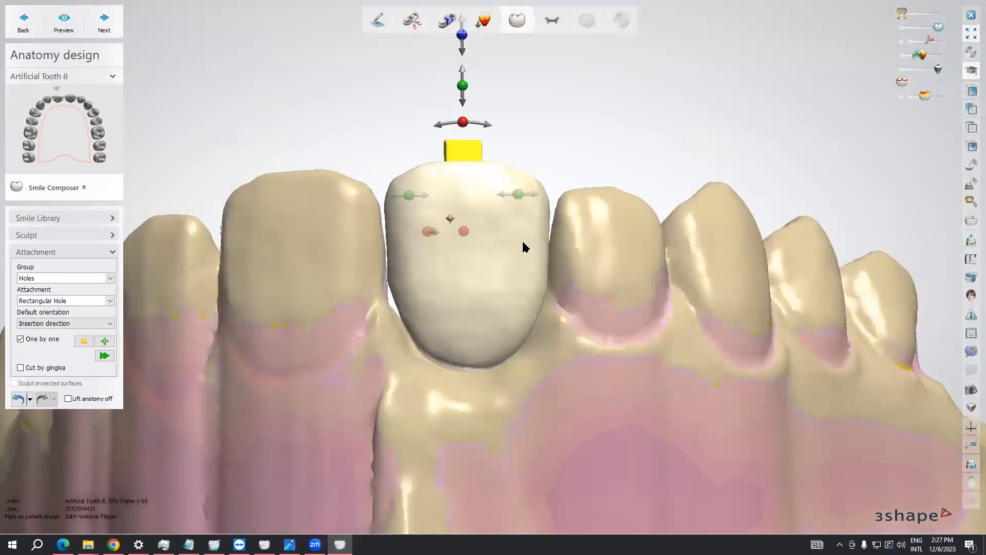
click(924, 28)
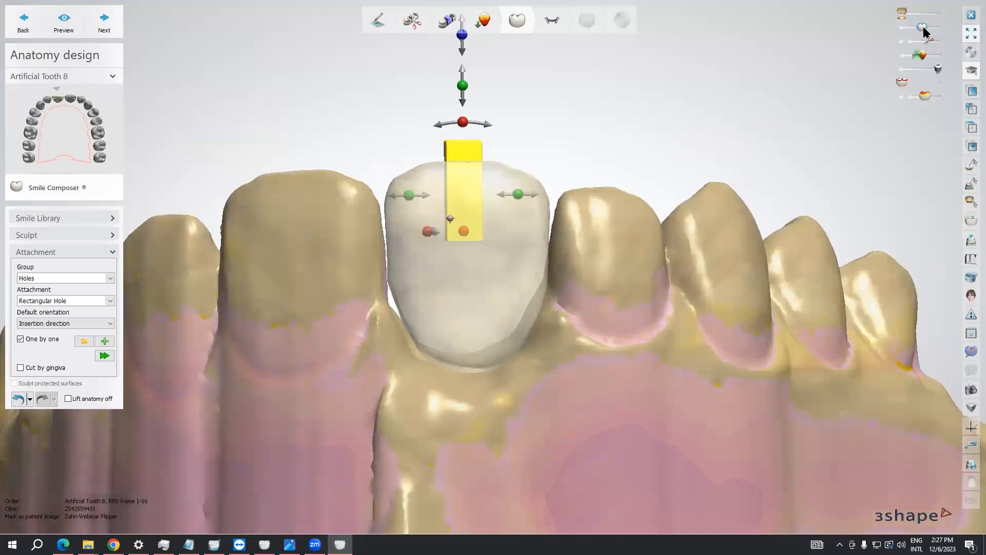
right_drag(703, 162, 597, 140)
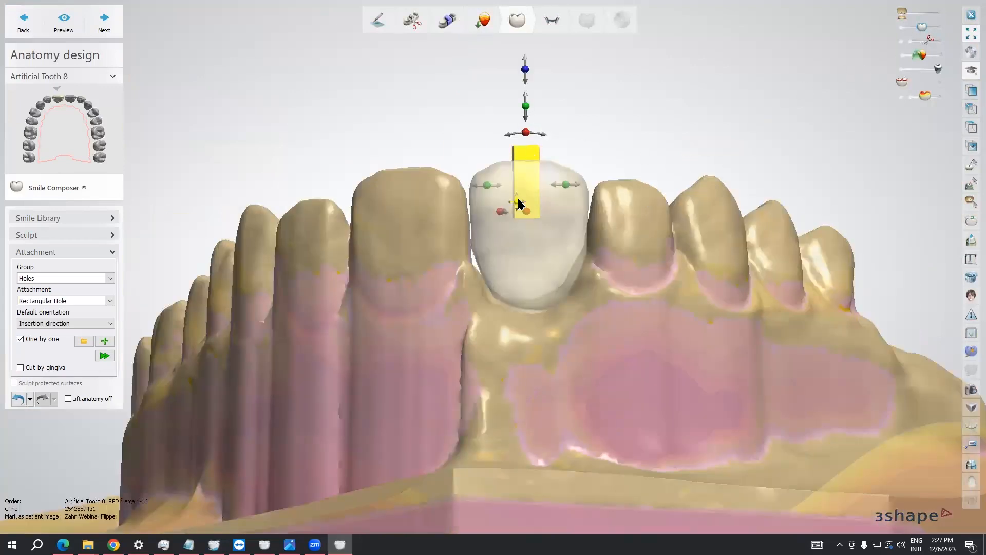
drag(519, 204, 519, 329)
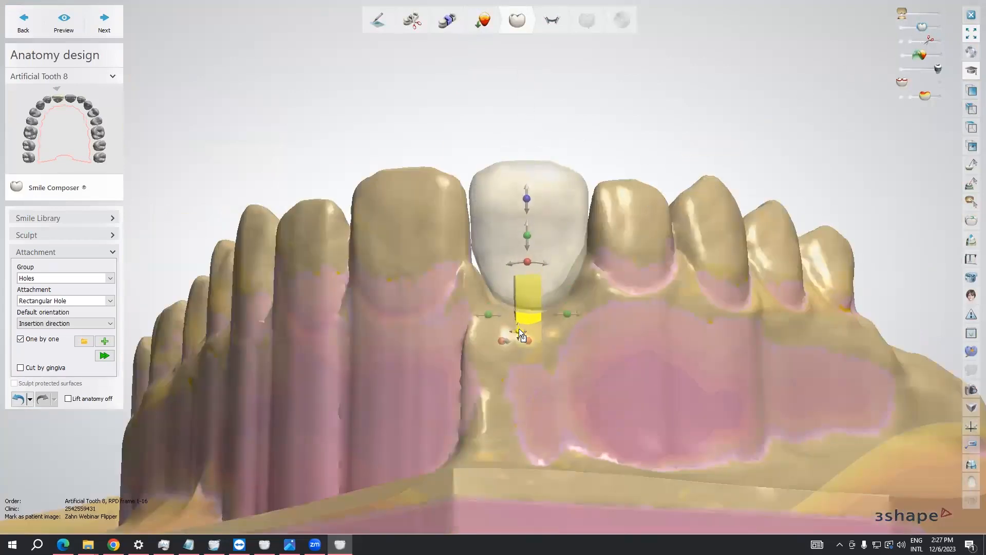
drag(528, 237, 528, 191)
right_drag(549, 222, 596, 240)
Hide the jaw scan and widen the rectangular hole sideways across the base of artificial tooth 8
click(903, 56)
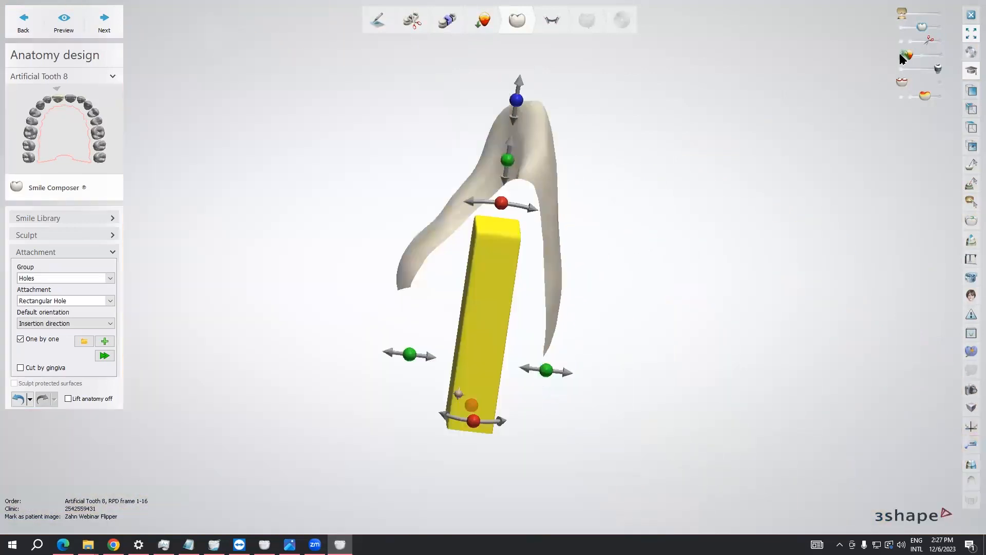
drag(924, 29, 940, 30)
right_drag(788, 106, 810, 124)
click(927, 29)
right_drag(781, 86, 808, 91)
right_drag(548, 215, 530, 312)
drag(538, 312, 551, 332)
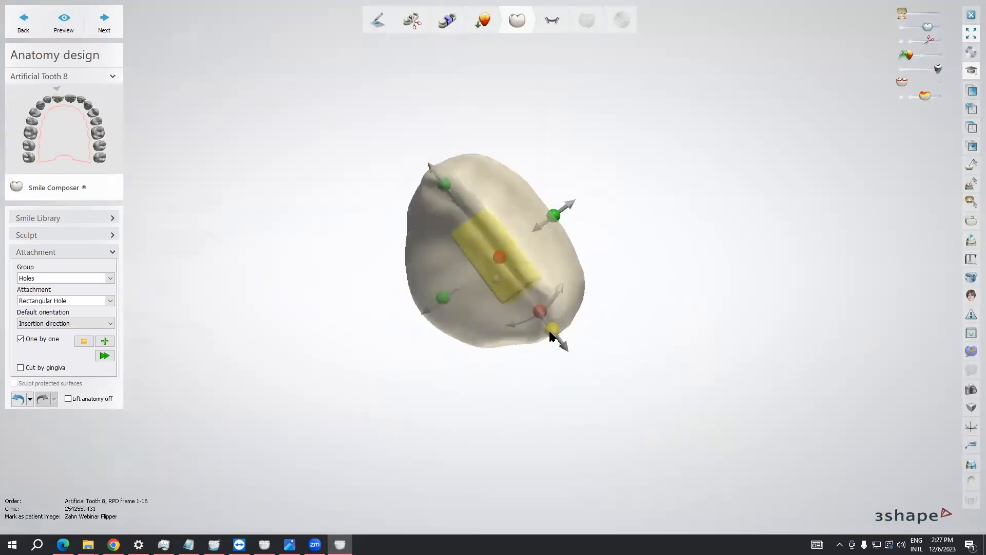
Make the tooth opaque again, cut the rectangular hole into its base, and check the cavity from several sides
right_drag(589, 303, 473, 199)
drag(927, 28, 950, 32)
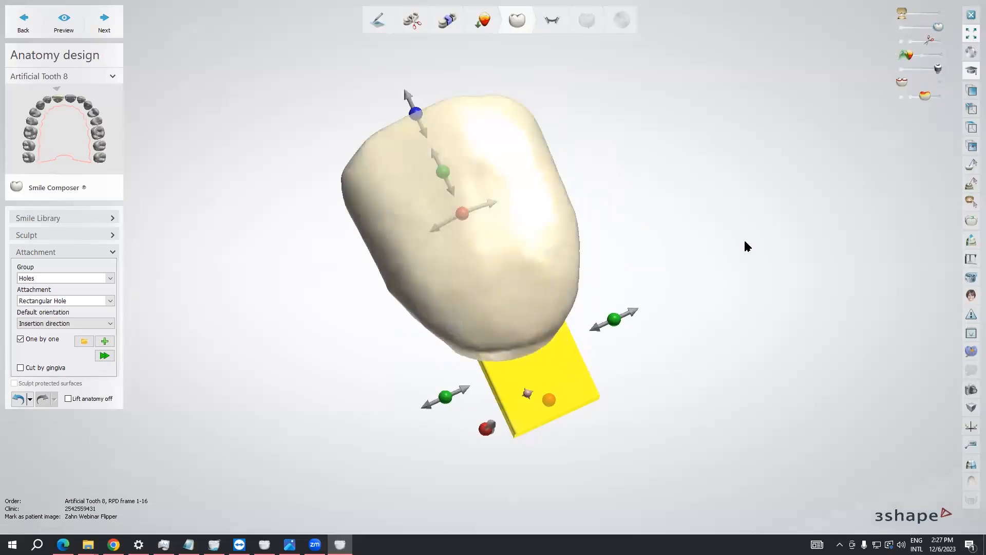
scroll(744, 238, down, 3)
right_drag(727, 264, 632, 242)
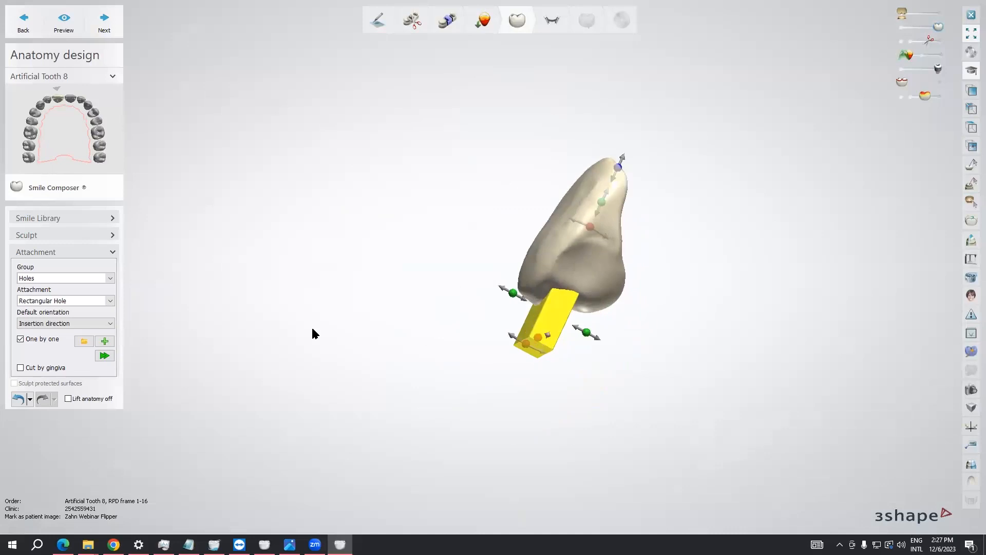
click(105, 356)
right_drag(440, 363, 463, 246)
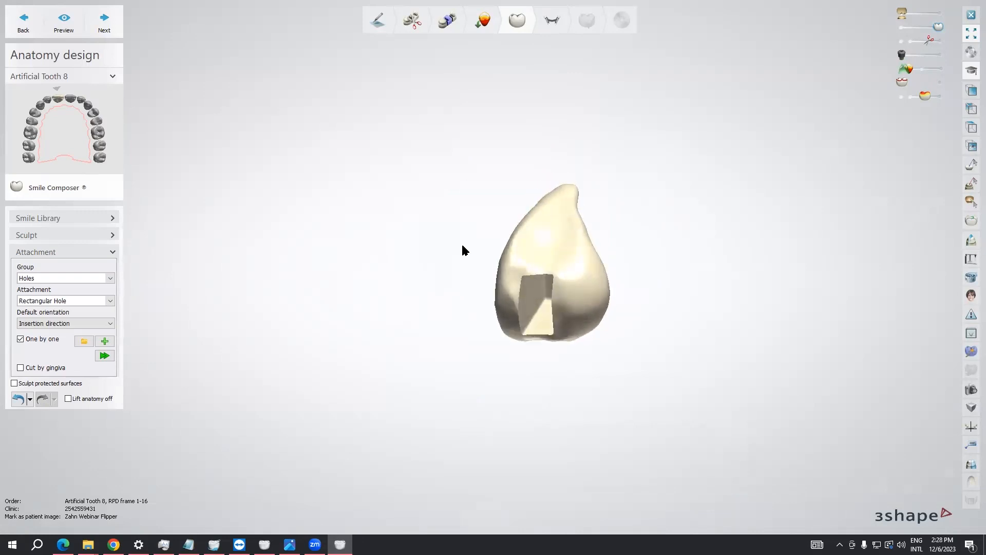
right_drag(487, 256, 788, 280)
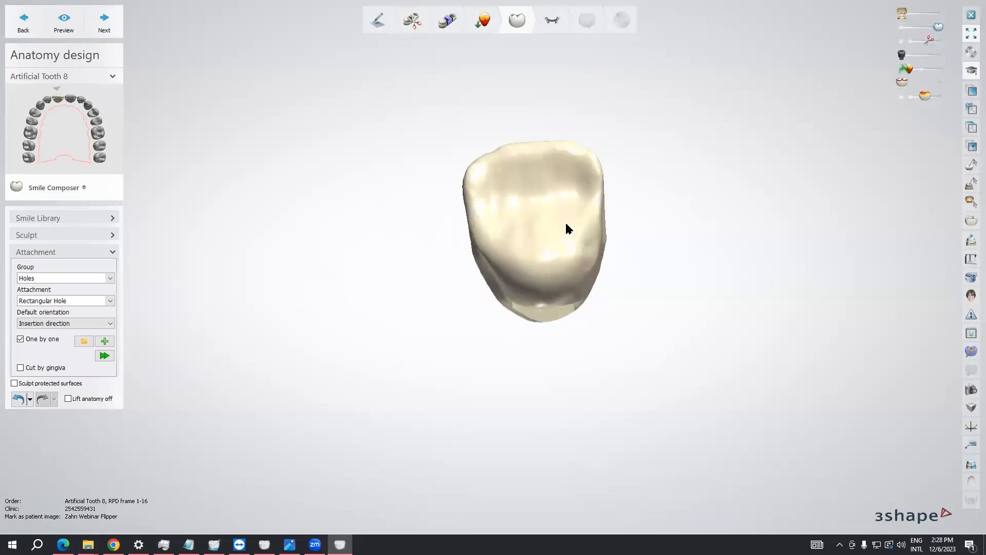
middle_drag(566, 224, 527, 323)
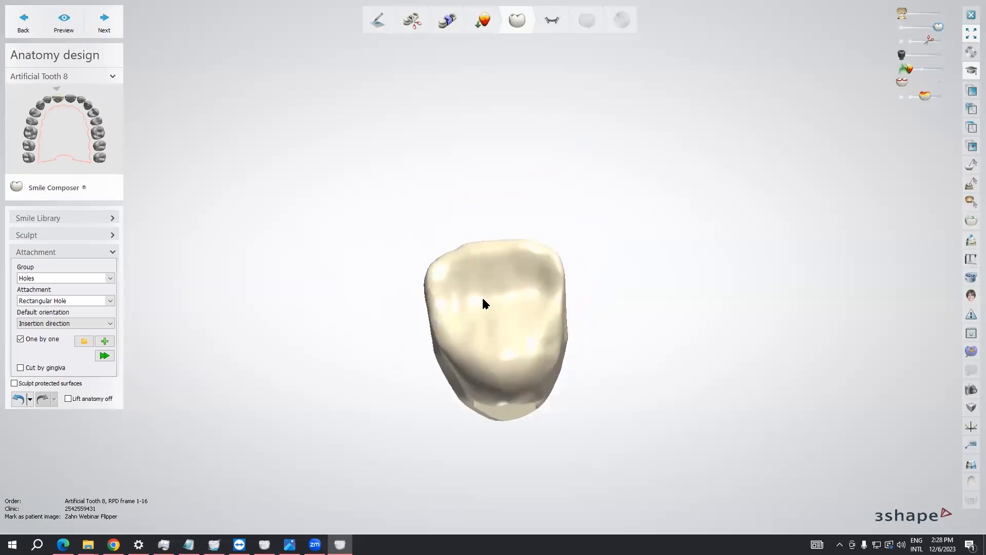
Advance to the RPD design stage and set the retention grid pattern to Grid 4x2.2
click(105, 32)
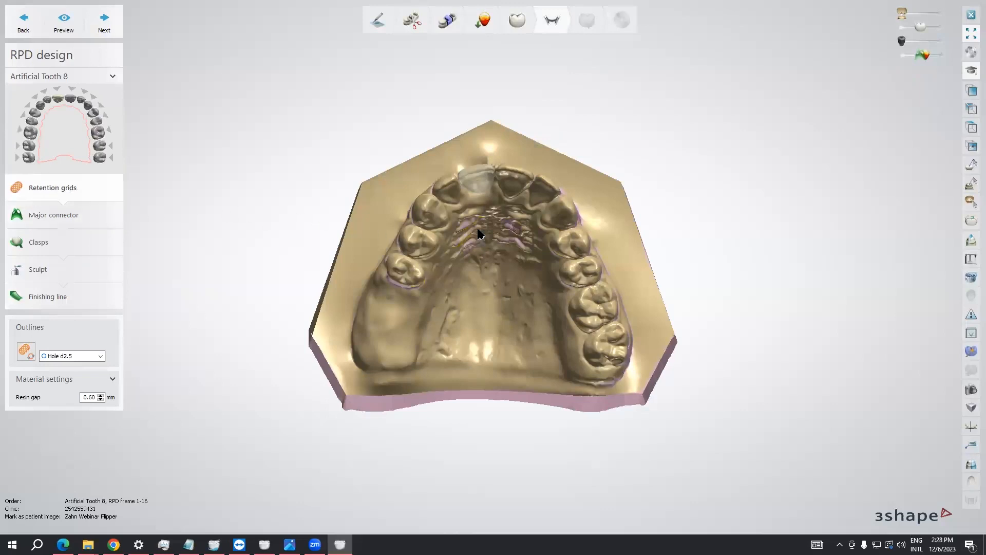
scroll(479, 234, up, 4)
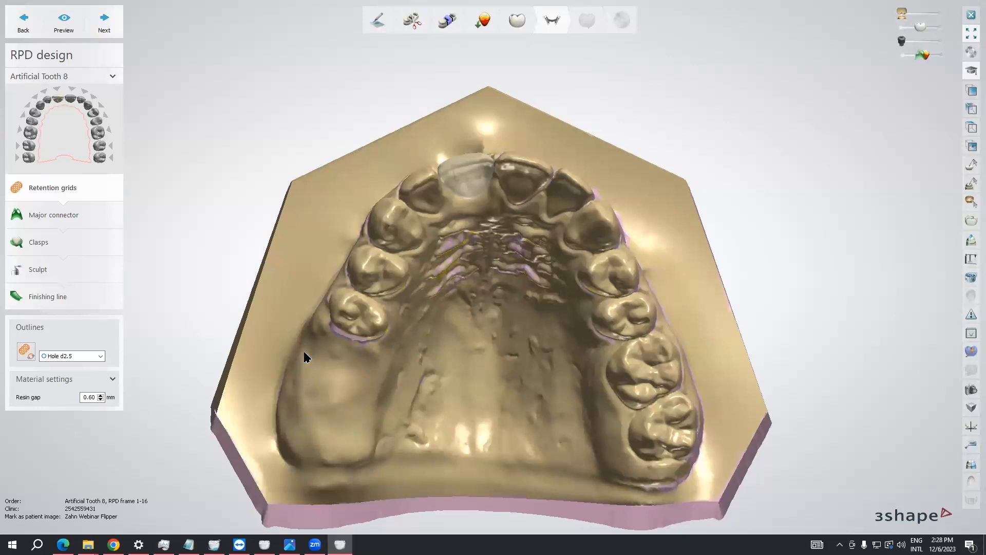
scroll(337, 374, up, 3)
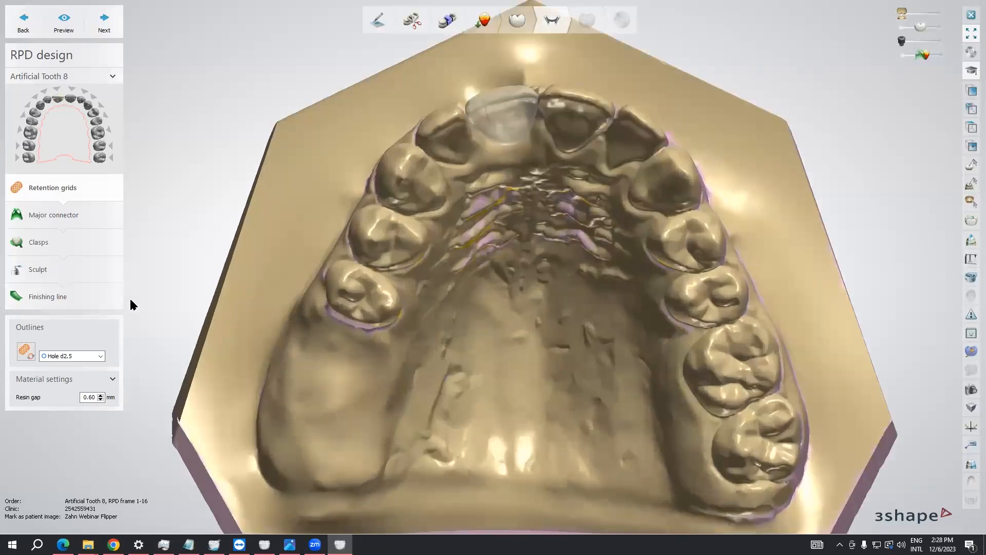
click(102, 358)
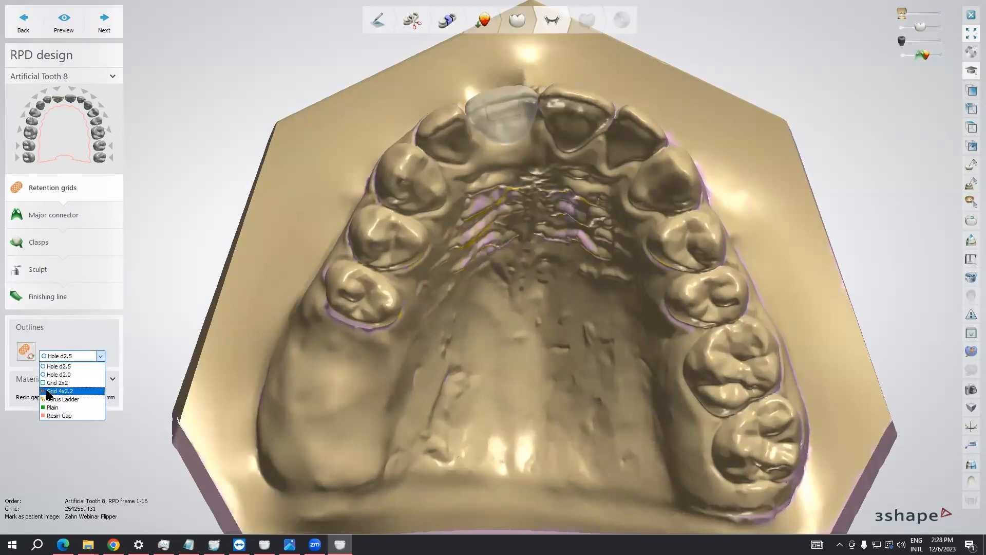
click(60, 391)
click(100, 359)
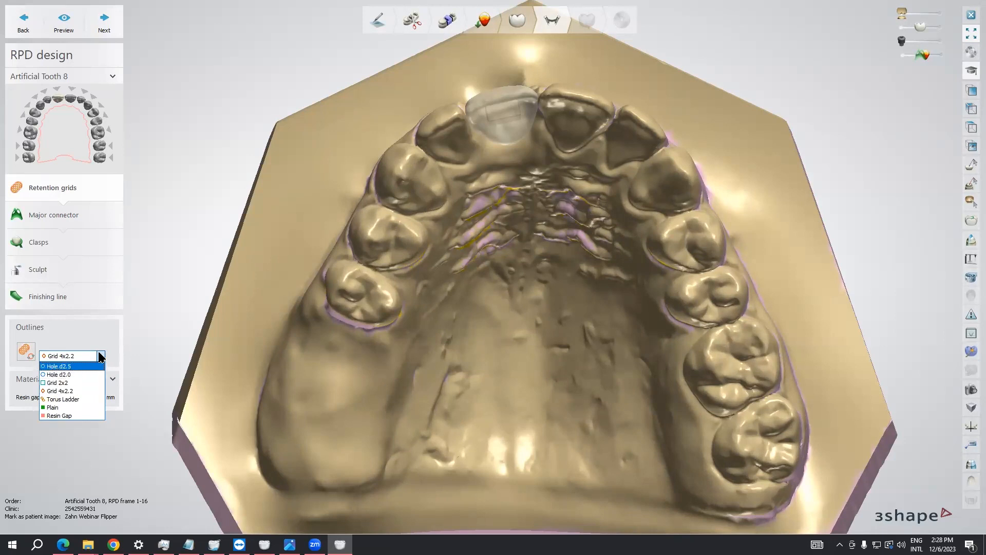
click(100, 356)
Draw a closed retention grid outline around the edentulous ridge behind the last tooth on artificial tooth 8's side
click(26, 351)
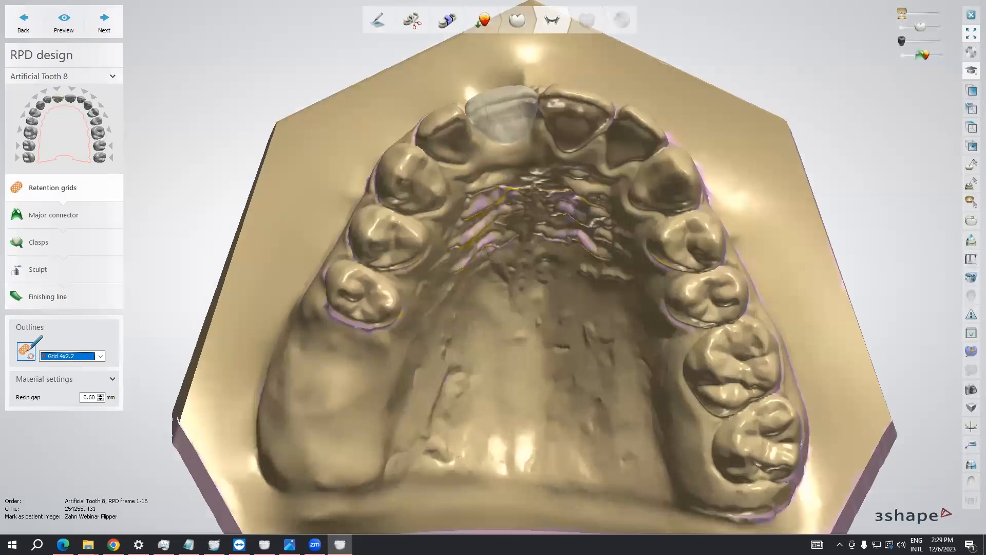
click(333, 329)
click(358, 335)
click(376, 345)
click(381, 362)
click(373, 396)
click(364, 436)
click(349, 462)
click(329, 472)
click(298, 472)
click(279, 456)
click(275, 423)
click(284, 385)
click(292, 362)
click(302, 340)
click(309, 333)
click(334, 330)
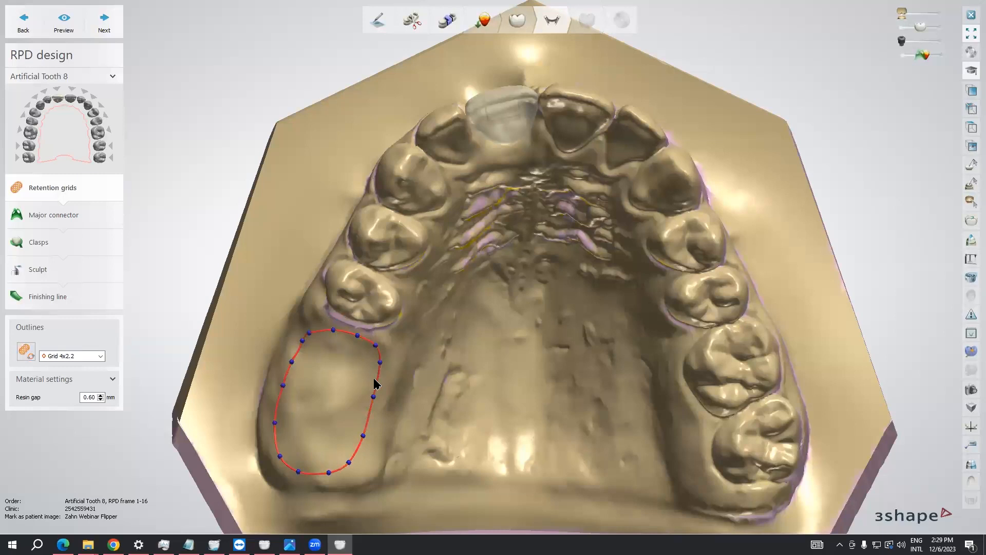
Preview the retention grid, adjust the placement of the grid pattern within its outline, and regenerate the preview
click(63, 22)
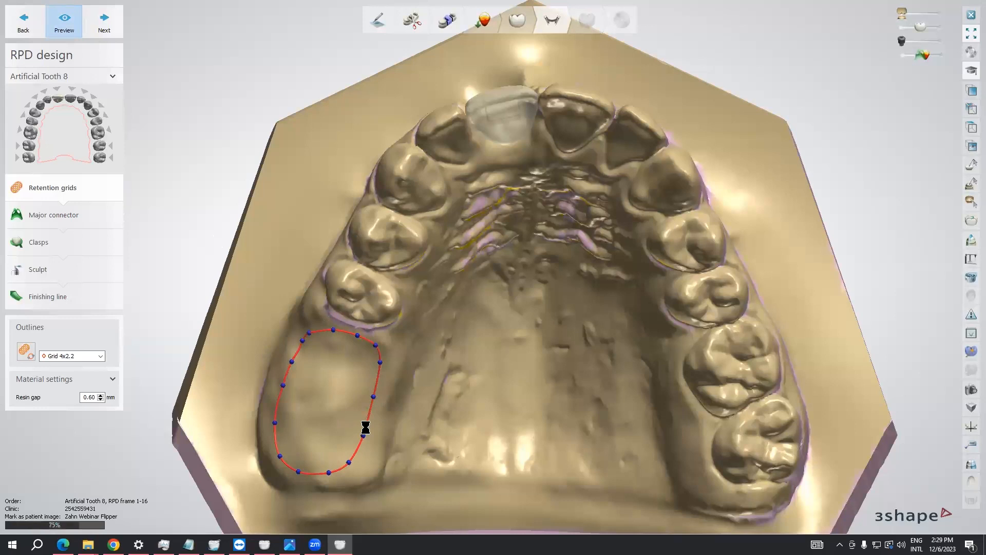
scroll(360, 411, up, 5)
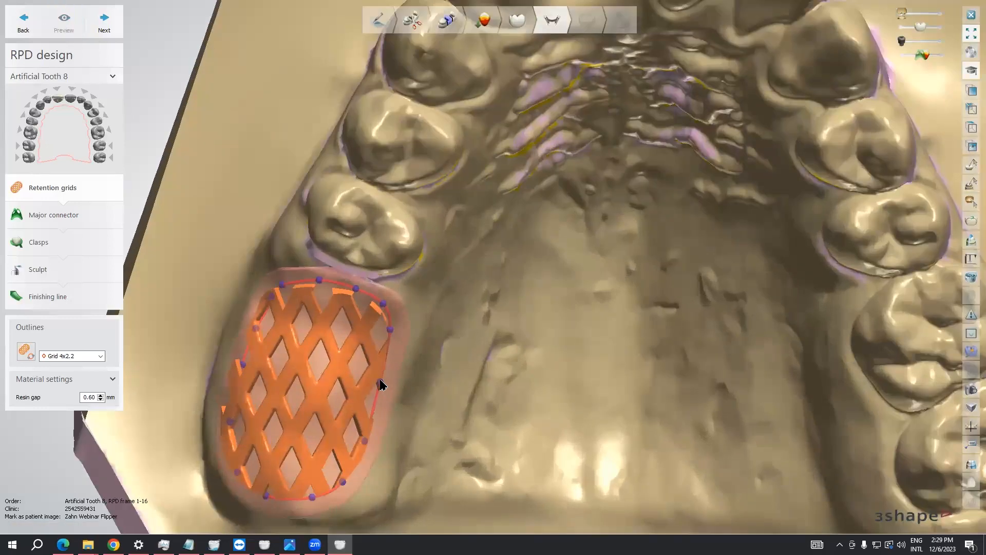
click(380, 382)
mouse_move(298, 397)
mouse_down()
mouse_move(333, 392)
mouse_move(300, 363)
mouse_move(291, 416)
mouse_move(304, 409)
mouse_move(282, 418)
mouse_move(306, 391)
mouse_up()
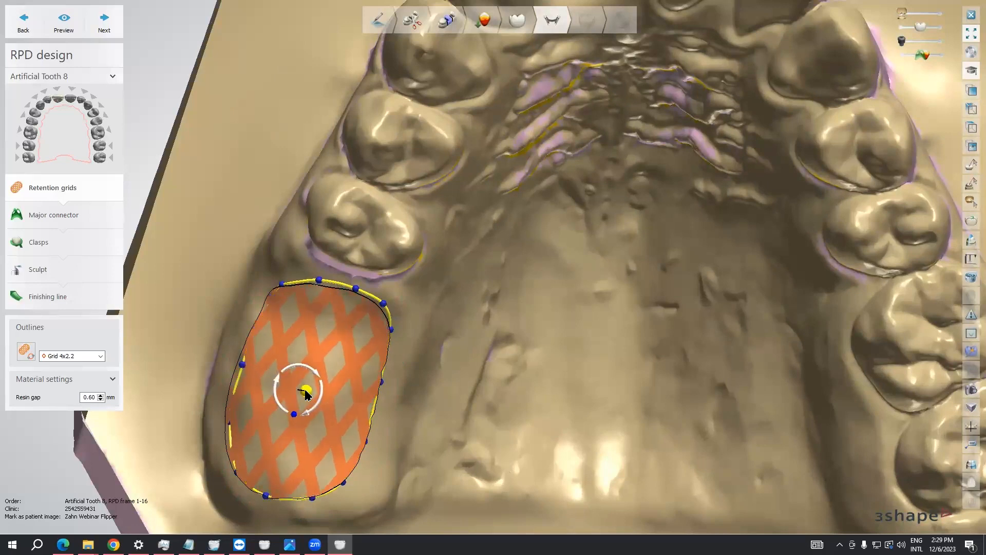
click(62, 29)
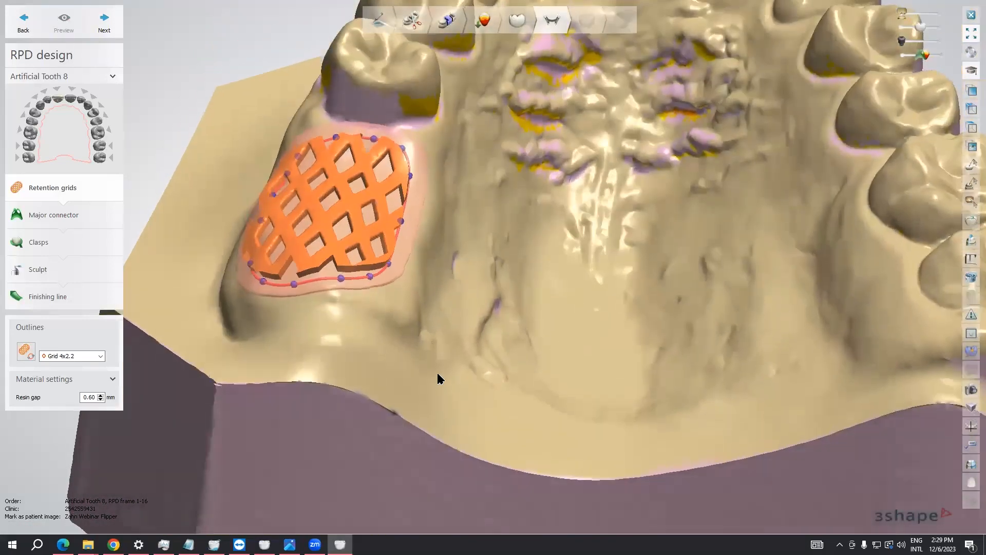
Inspect the retention grid's spacing above the ridge from behind and select its resin gap value
right_drag(438, 375, 438, 392)
scroll(443, 356, down, 1)
middle_drag(442, 356, 421, 433)
right_drag(420, 433, 398, 385)
scroll(366, 405, up, 3)
double_click(102, 397)
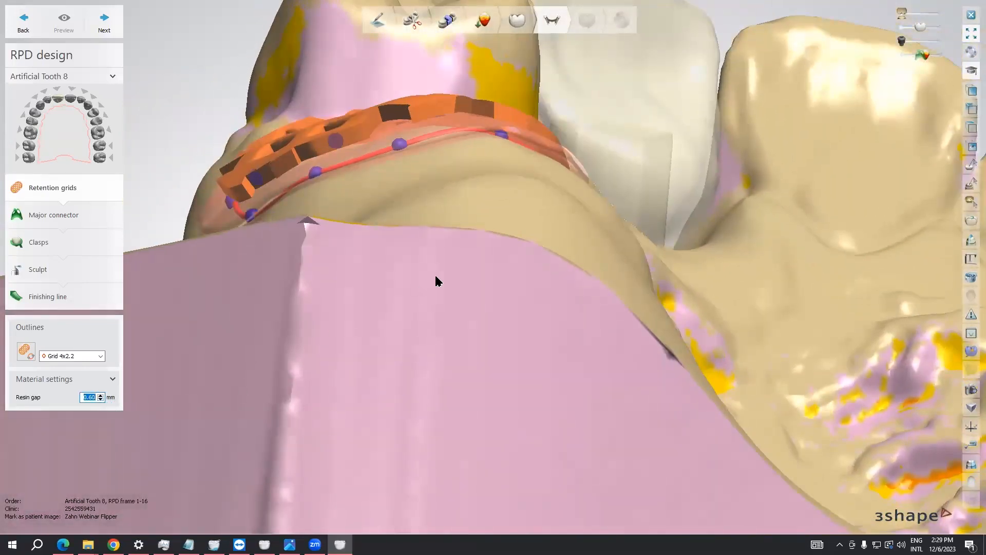
scroll(435, 277, down, 6)
right_drag(458, 270, 405, 274)
scroll(445, 313, down, 6)
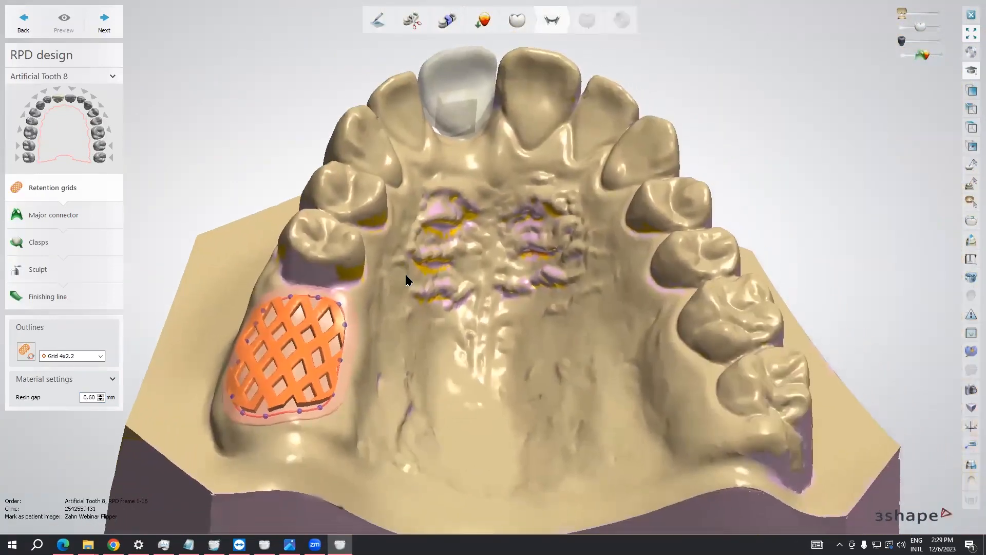
Advance to the major connector stage and start its outline along the palatal margin of the canine on the grid side, up to the lateral incisor
click(105, 25)
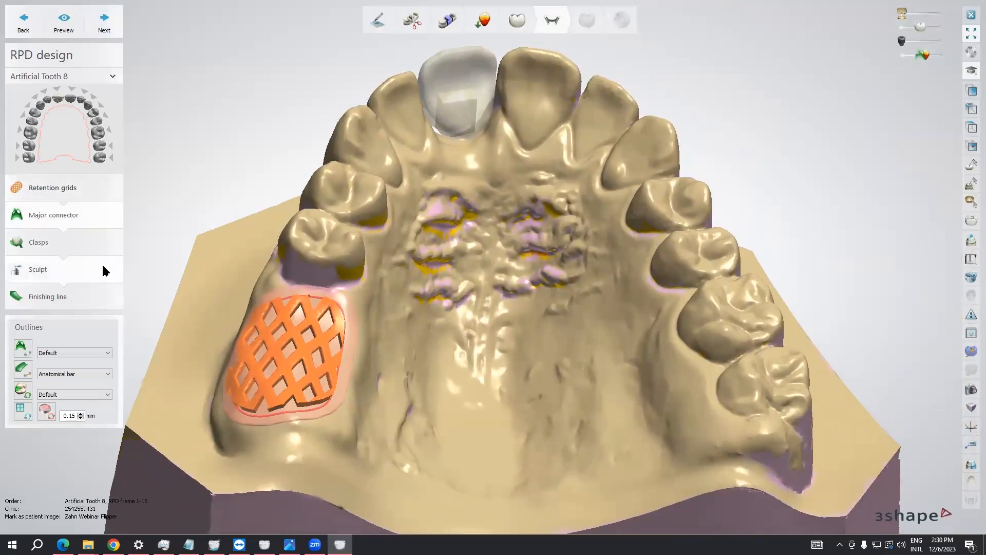
click(24, 349)
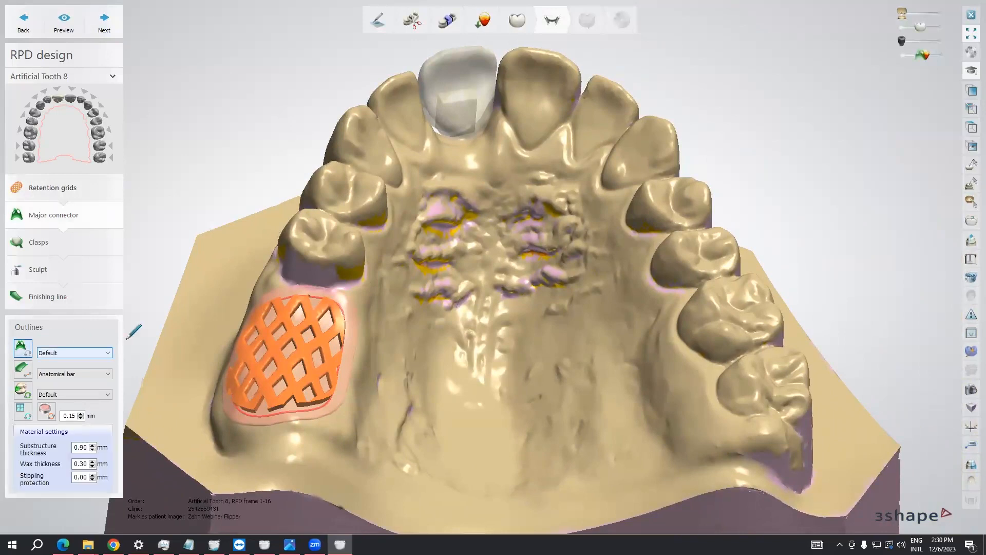
middle_drag(407, 208, 382, 297)
right_drag(382, 297, 380, 276)
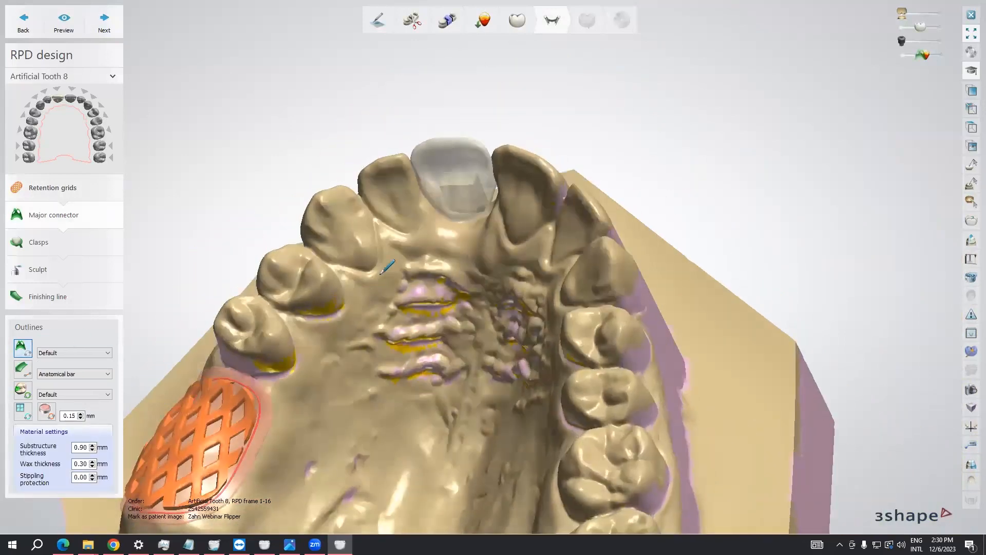
scroll(347, 268, up, 4)
click(334, 265)
click(358, 271)
click(378, 266)
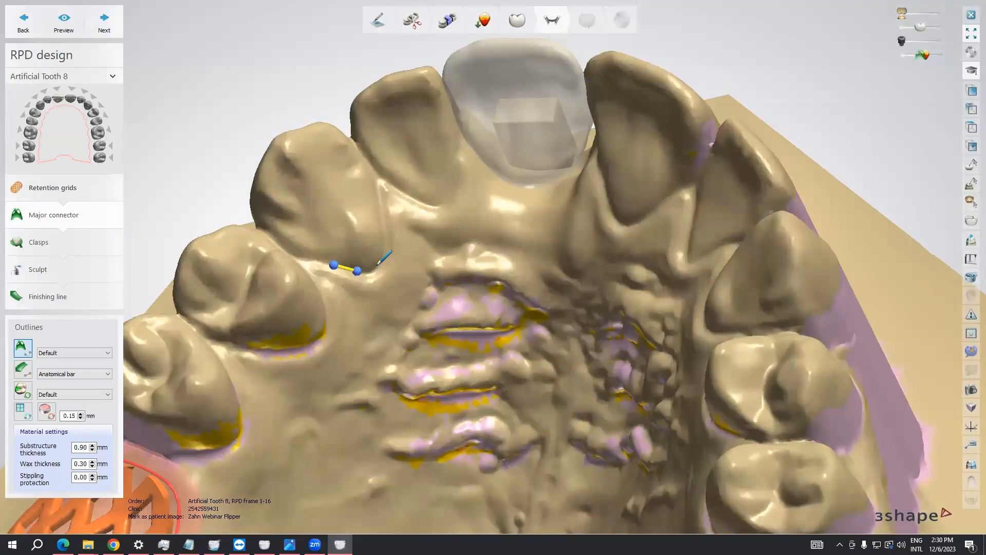
click(379, 242)
click(379, 216)
click(378, 190)
click(381, 182)
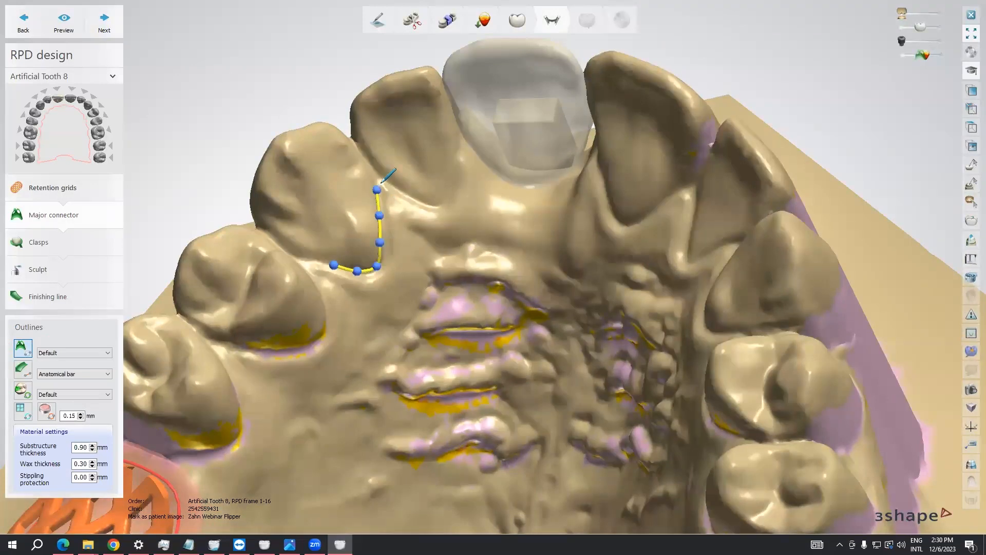
Extend the connector outline along the lateral incisor's palatal margin and up between that incisor and artificial tooth 8
click(397, 188)
click(419, 202)
click(440, 203)
click(447, 185)
middle_drag(464, 207, 468, 247)
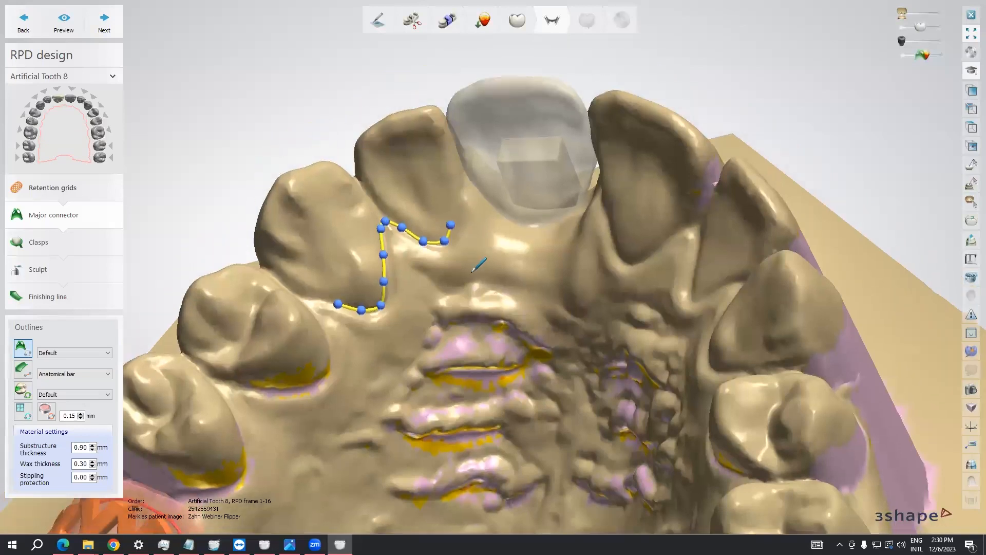
click(473, 272)
middle_drag(491, 227, 484, 276)
right_drag(491, 268, 491, 292)
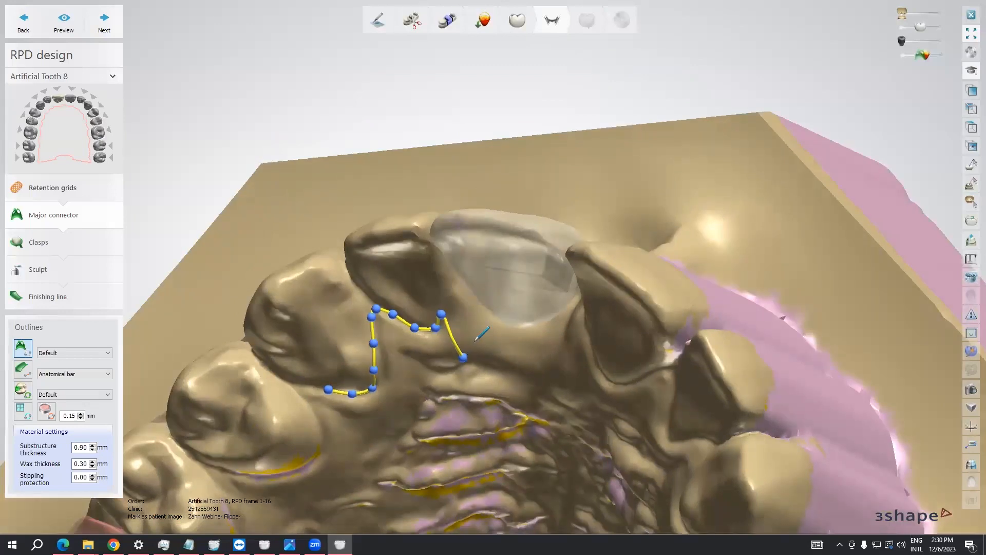
click(454, 294)
click(453, 269)
right_drag(478, 261, 438, 263)
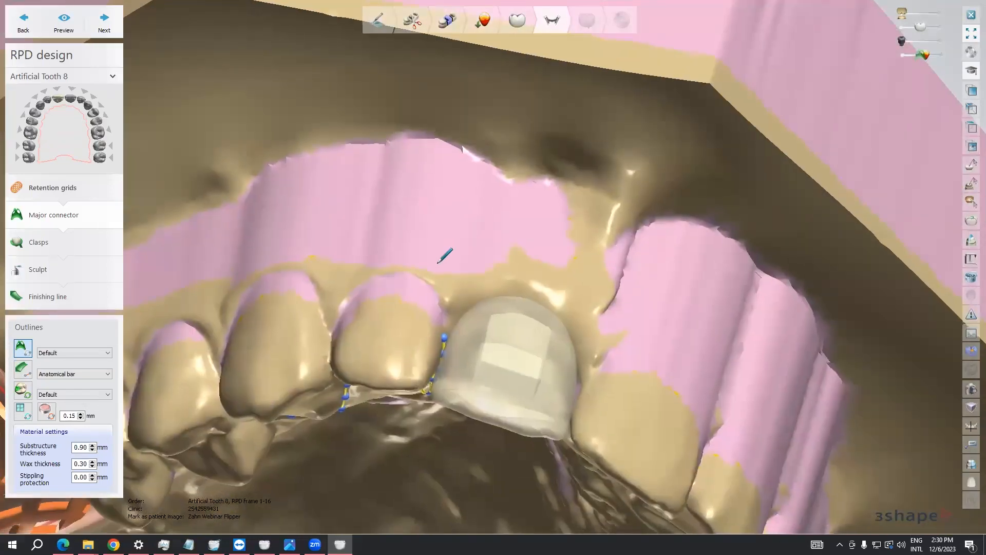
Carry the connector outline over the labial ridge around the gum margin of artificial tooth 8 to its other side
click(447, 311)
click(457, 290)
click(464, 275)
click(486, 262)
click(516, 259)
click(538, 264)
click(565, 277)
click(586, 292)
click(596, 318)
click(595, 343)
click(589, 368)
click(580, 385)
Bring the outline back to the palatal side beside artificial tooth 8 and follow the neighbouring incisors' palatal margins
right_drag(586, 384, 512, 221)
click(495, 229)
click(498, 268)
click(508, 291)
click(549, 288)
click(580, 282)
click(585, 301)
click(573, 333)
click(591, 346)
click(612, 343)
Continue the connector outline along the palatal margin of the canine opposite the grid side
ctrl+right_drag(614, 341, 287, 180)
click(278, 181)
click(282, 171)
click(295, 175)
click(312, 193)
click(330, 211)
click(346, 216)
click(362, 206)
click(370, 196)
click(381, 184)
Continue the connector outline along the palatal margins of the premolars opposite the grid side
click(397, 180)
click(405, 183)
click(414, 188)
click(430, 196)
click(447, 201)
click(460, 201)
click(477, 198)
click(489, 196)
click(501, 193)
click(507, 193)
Extend the connector outline along the palatal margin of the first molar
click(517, 197)
click(523, 209)
click(540, 223)
click(564, 228)
click(591, 228)
click(607, 224)
click(621, 220)
Carry the outline along the last molar's palatal margin and turn it around at the back onto the palate
click(640, 228)
click(672, 247)
click(705, 256)
click(733, 262)
click(768, 260)
click(782, 258)
click(792, 258)
click(797, 270)
click(797, 286)
click(788, 305)
click(771, 325)
click(739, 346)
Draw the connector's inner border forward over the palate, parallel to the molars and premolars opposite the grid side
right_drag(697, 351, 733, 310)
click(767, 317)
click(739, 325)
click(703, 324)
click(673, 317)
click(646, 307)
click(596, 292)
click(560, 279)
click(517, 283)
click(476, 284)
click(430, 287)
Continue the inner border across the anterior palate over the rugae and back toward the retention grid side
right_drag(431, 287, 544, 288)
click(426, 290)
click(379, 293)
right_drag(327, 300, 583, 259)
click(575, 265)
click(522, 290)
click(474, 302)
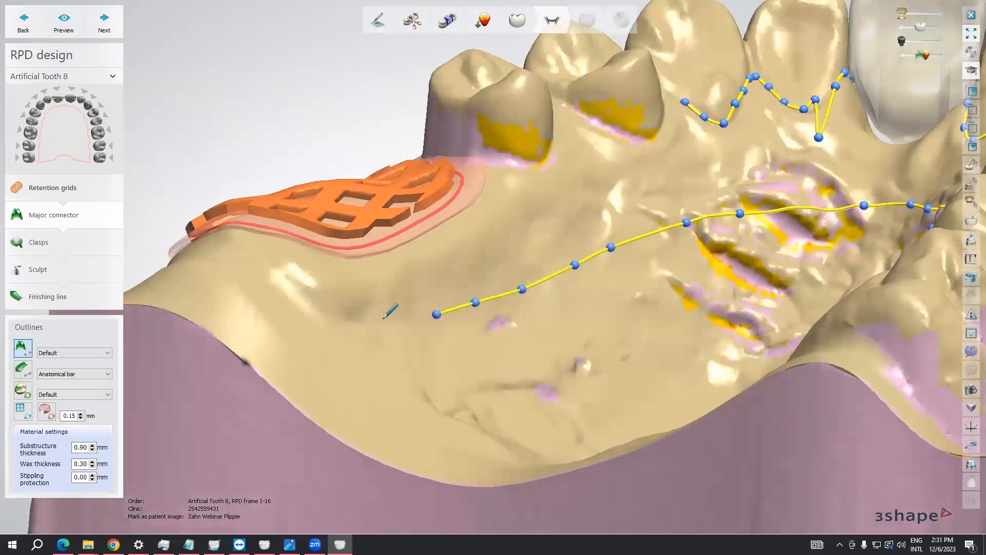
Extend the inner border back past the retention grid and turn it onto the grid's rear palatal corner
right_drag(386, 311, 396, 360)
click(423, 416)
click(386, 423)
click(354, 416)
right_drag(338, 404, 350, 409)
click(349, 453)
click(345, 437)
Run the connector outline forward along the palatal edge of the retention grid to its front edge
click(360, 425)
click(378, 412)
click(394, 400)
click(432, 348)
click(445, 328)
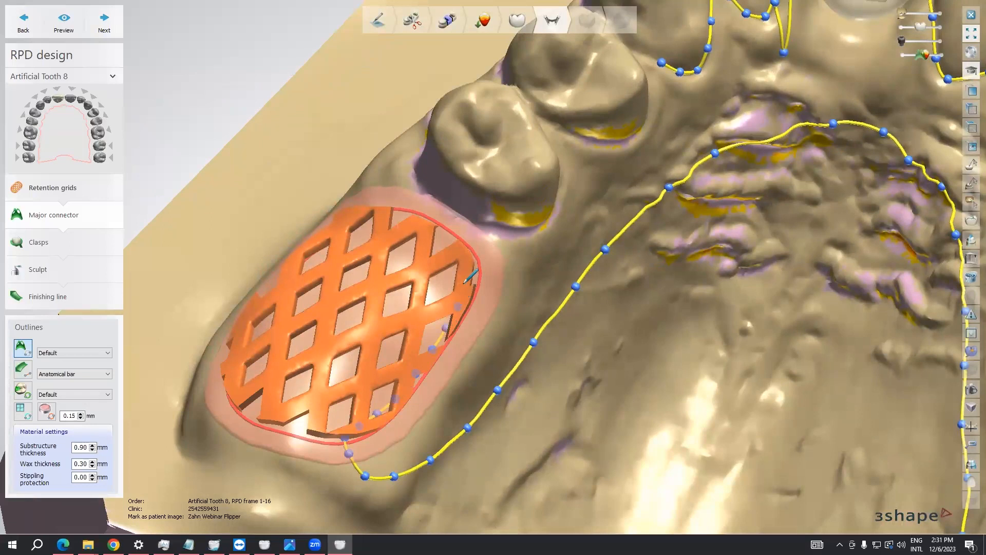
click(457, 263)
click(437, 241)
click(441, 220)
Continue the connector outline along the palatal margins of the two premolars in front of the retention grid
click(461, 225)
click(489, 229)
click(520, 231)
click(536, 229)
right_drag(585, 256, 574, 322)
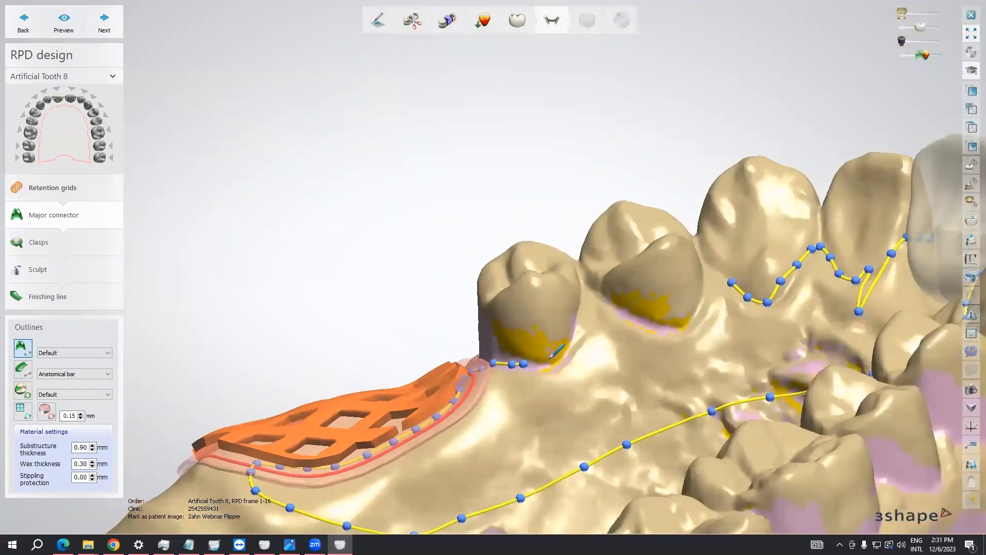
click(567, 342)
click(577, 320)
click(586, 307)
click(606, 306)
click(628, 312)
click(648, 313)
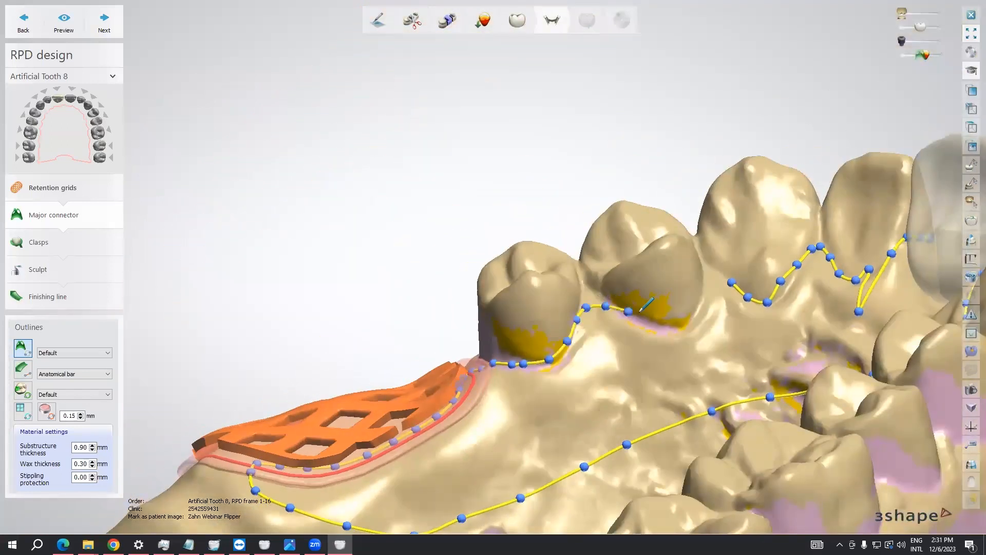
Trace the missing major connector outline along the first premolar's palatal margin and join it to the existing outline at the canine
click(671, 308)
click(689, 297)
click(697, 287)
click(704, 276)
click(714, 273)
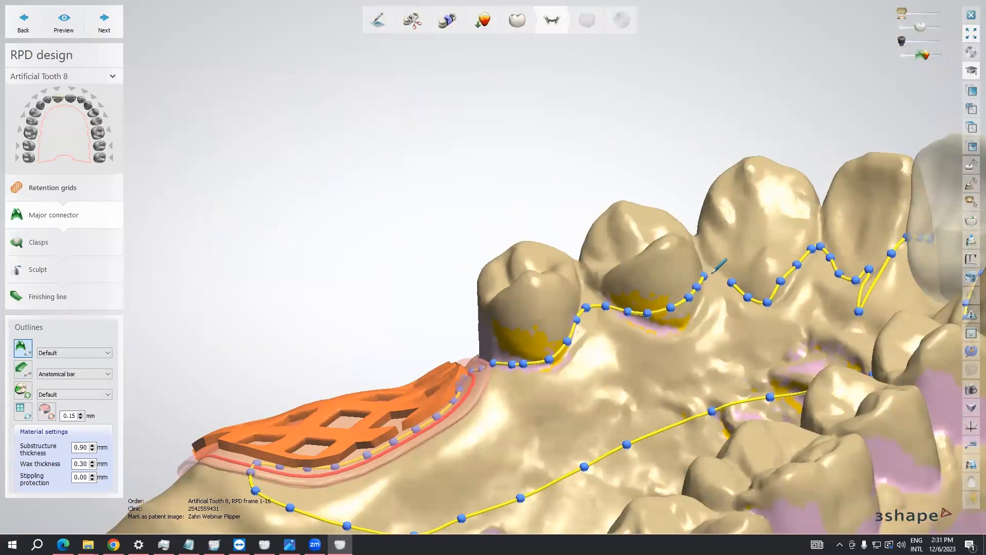
click(731, 282)
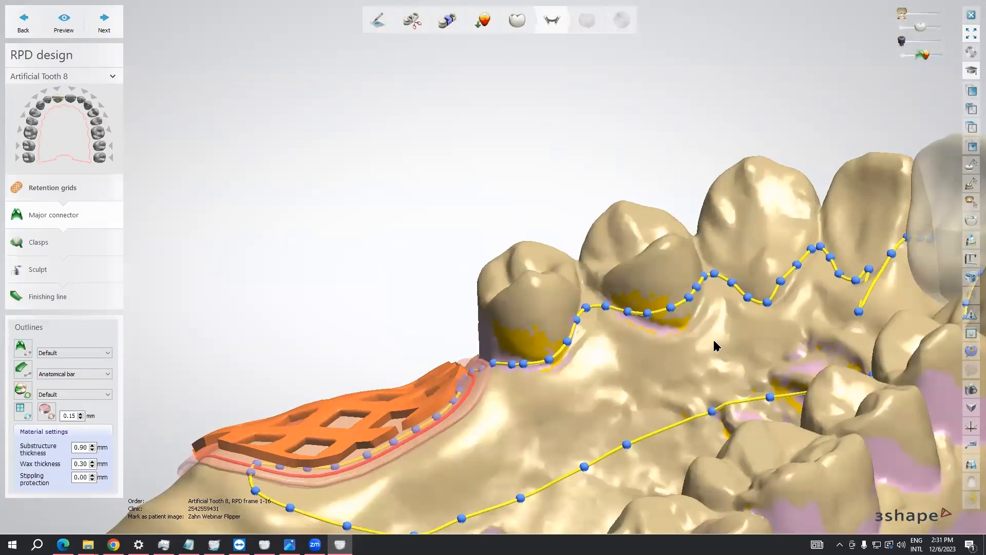
Reposition the stray major connector outline point at the lateral incisor's palatal margin to smooth the line toward the artificial tooth
right_drag(714, 340, 575, 340)
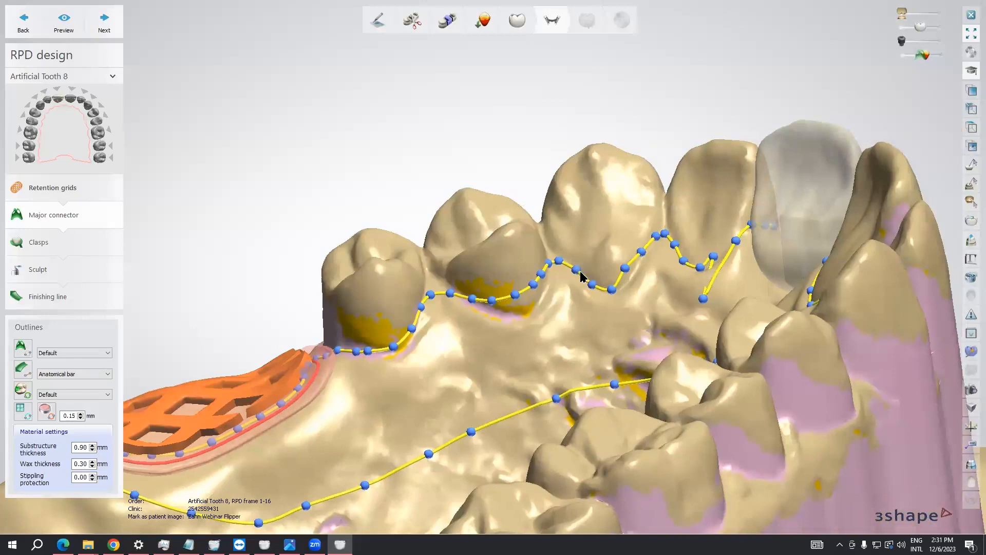
right_drag(574, 281, 673, 257)
scroll(678, 232, up, 5)
middle_drag(677, 232, 618, 305)
drag(592, 324, 614, 228)
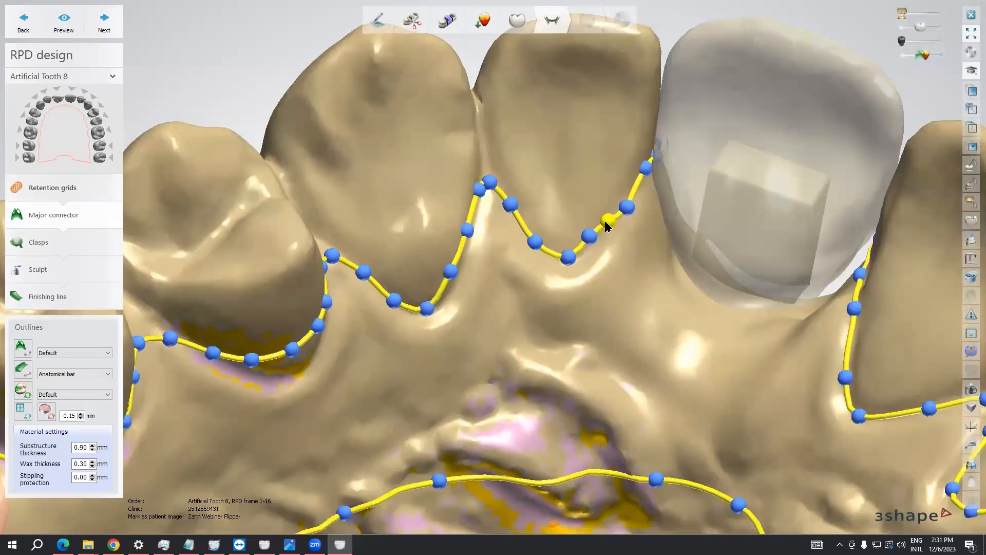
Remove the surplus major connector outline point between the artificial tooth and the neighbouring central incisor
middle_drag(650, 264, 489, 295)
right_drag(490, 297, 558, 274)
right_click(542, 277)
key(Escape)
right_click(533, 254)
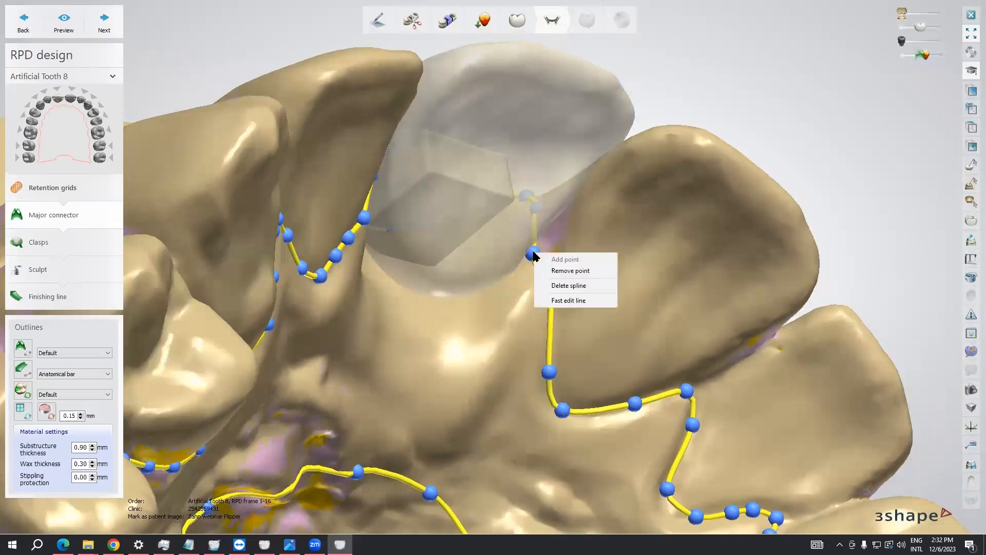
click(560, 271)
Reposition the major connector outline points between the artificial tooth and the central incisor to refine the curve
drag(560, 224, 574, 196)
right_drag(575, 196, 517, 348)
drag(538, 329, 552, 310)
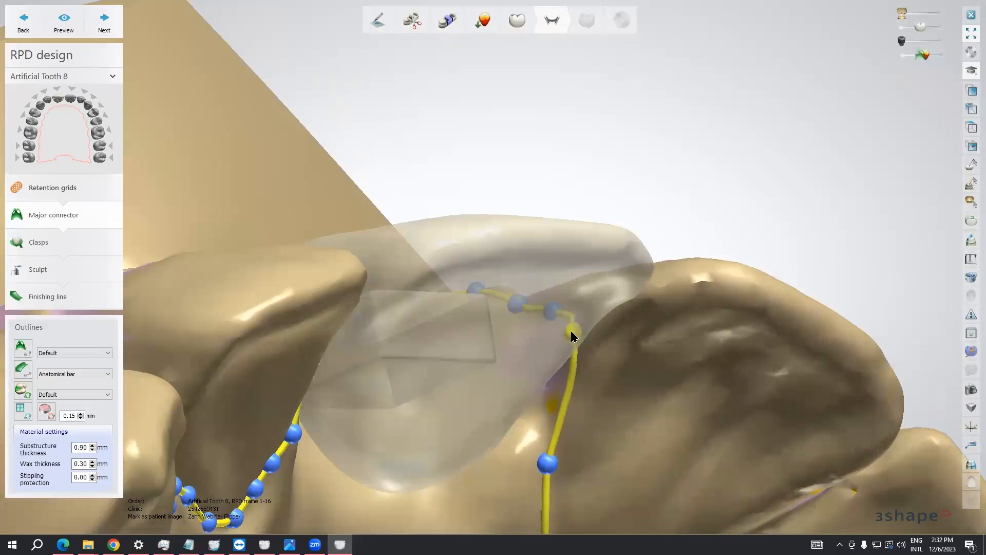
drag(547, 463, 546, 430)
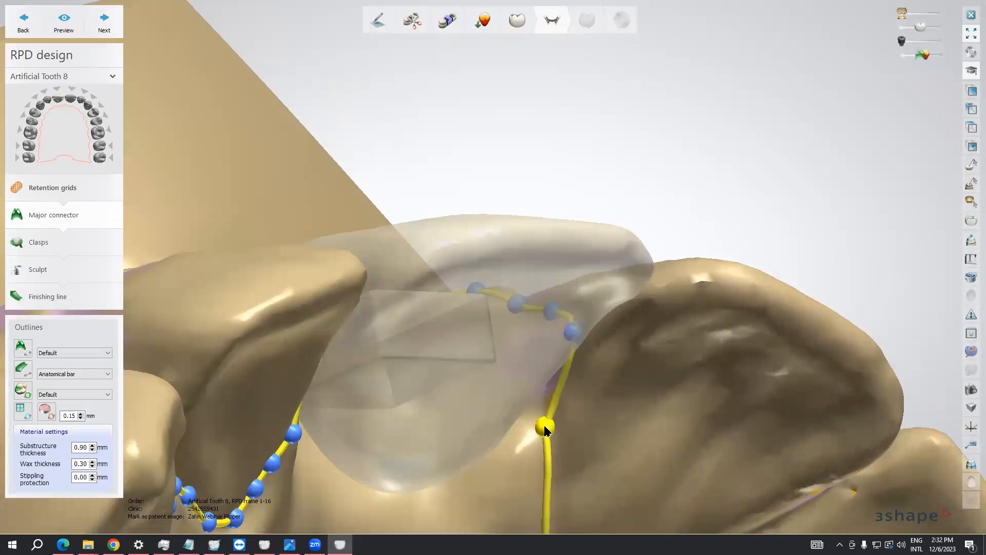
From the facial side, raise the outline point between the artificial tooth and the lateral incisor closer to the contact
scroll(558, 396, down, 3)
right_drag(573, 416, 433, 341)
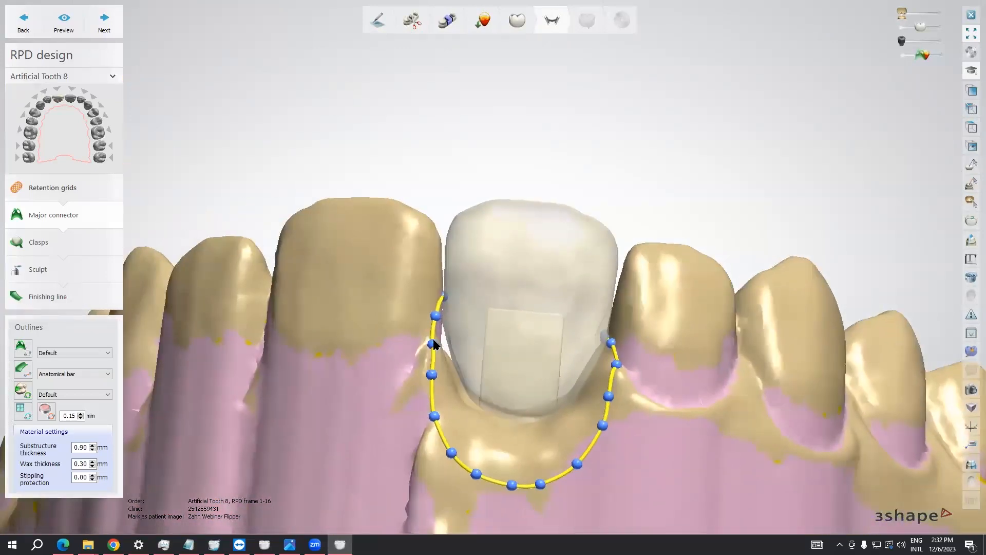
scroll(437, 332, up, 2)
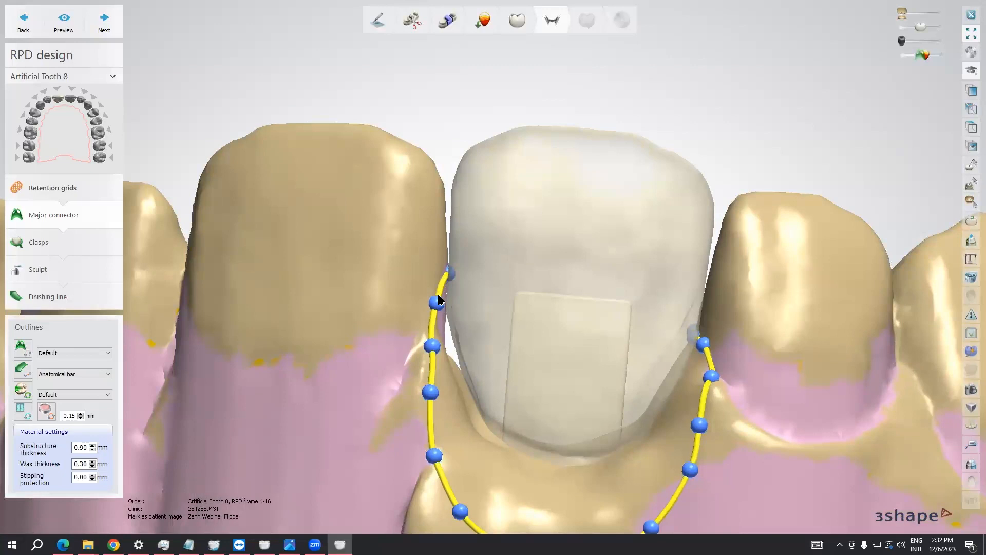
middle_drag(453, 354, 464, 316)
right_drag(471, 311, 422, 311)
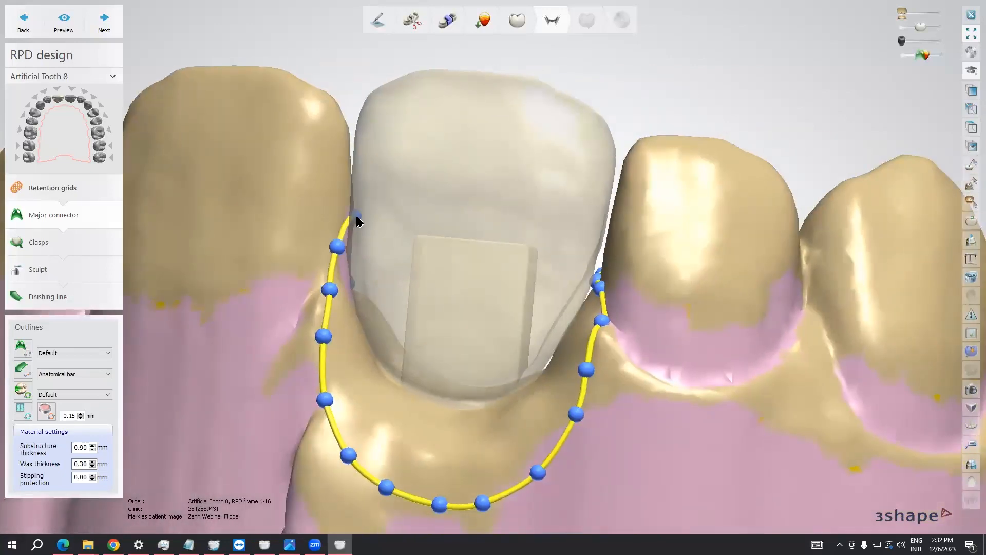
mouse_move(559, 290)
right_down()
mouse_move(602, 308)
mouse_move(614, 379)
mouse_move(705, 390)
mouse_move(637, 381)
right_up()
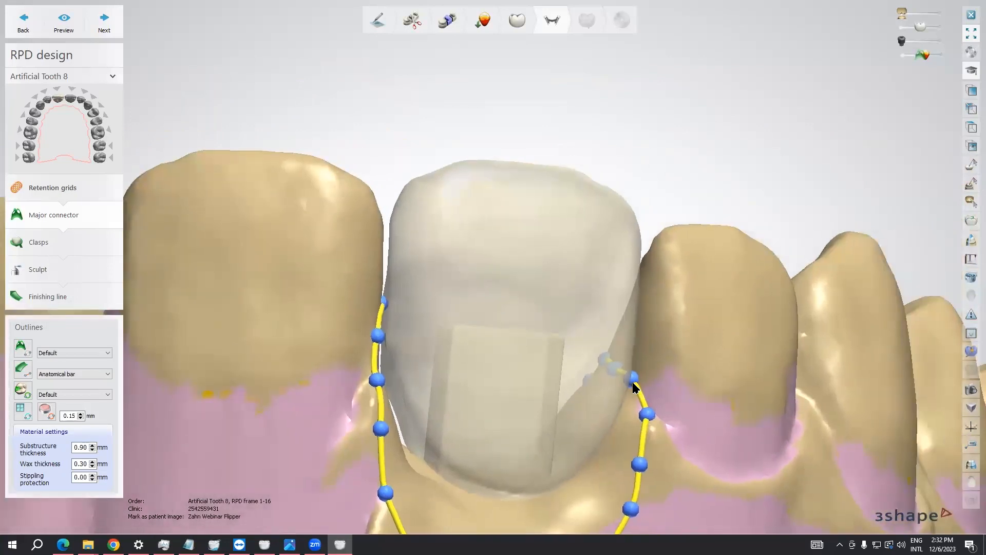
scroll(603, 363, up, 2)
drag(630, 376, 644, 357)
mouse_move(628, 372)
right_down()
mouse_move(707, 403)
mouse_move(579, 366)
right_up()
scroll(545, 377, down, 5)
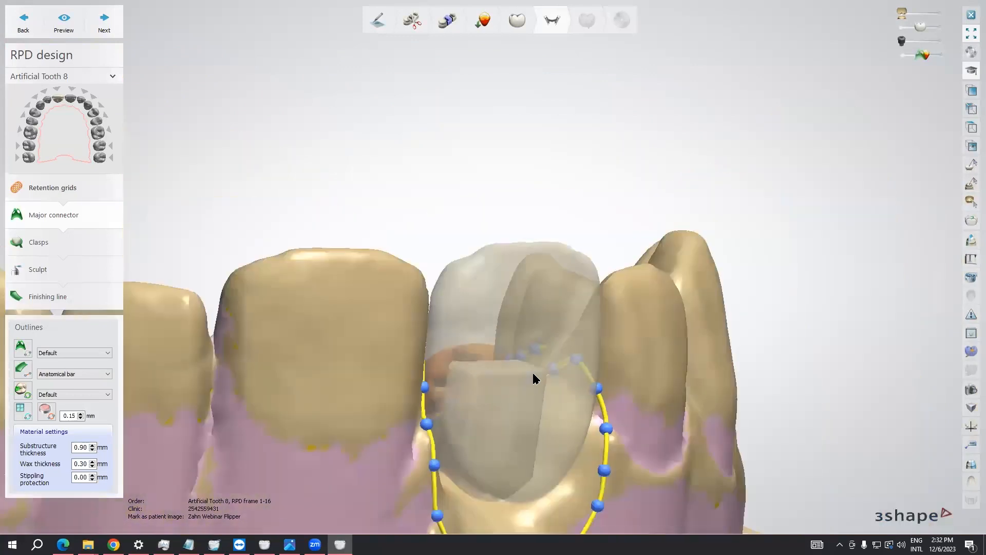
Set the major connector's substructure thickness to 1.50 mm
right_drag(406, 325, 545, 371)
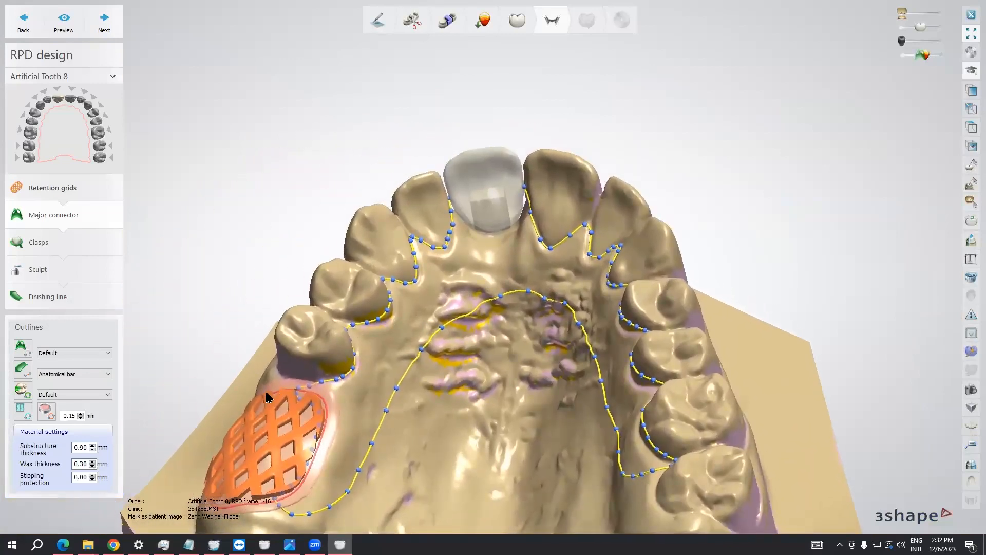
drag(75, 449, 104, 454)
right_drag(495, 304, 436, 332)
click(74, 450)
drag(73, 450, 104, 451)
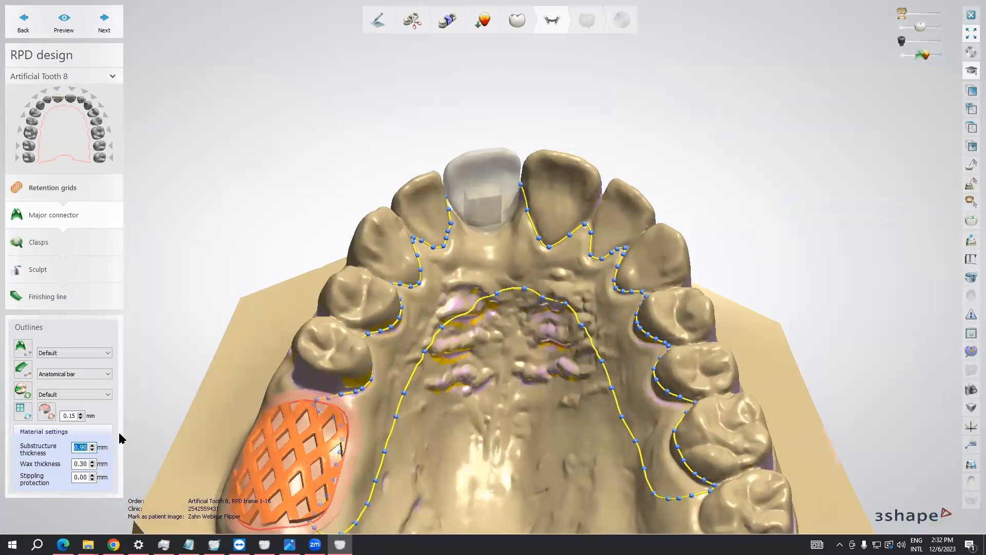
text(1.50)
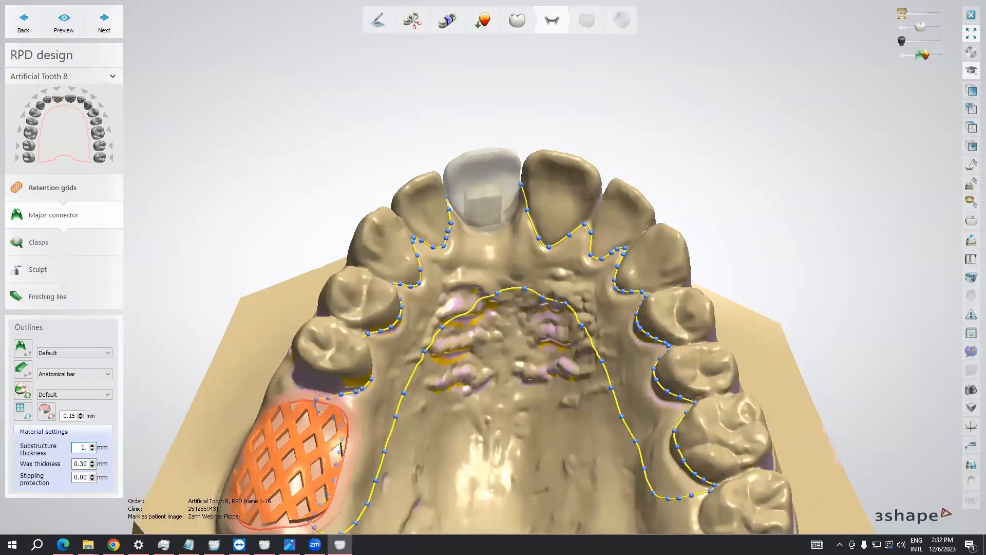
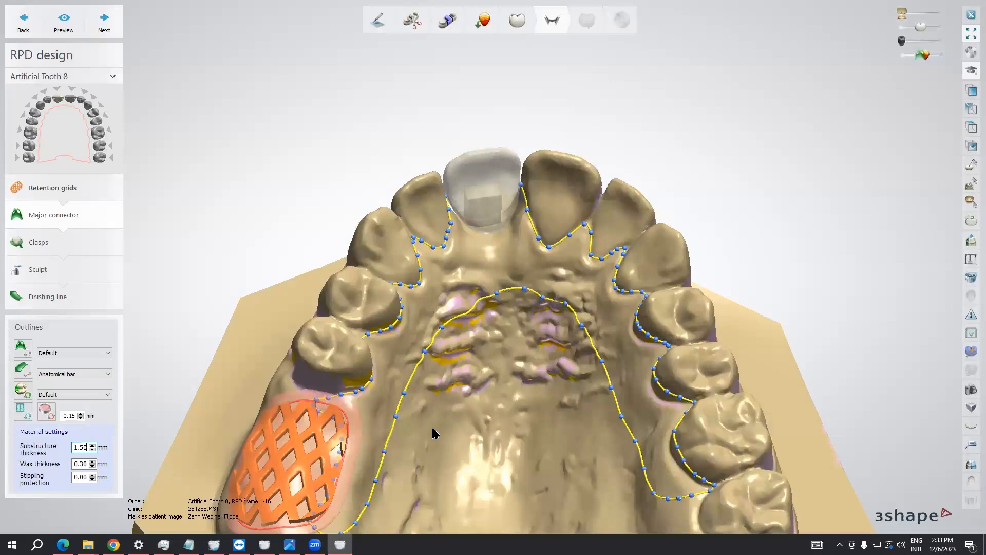
Draw a closed Default-type outline up the second premolar's distal surface onto its occlusal edge and back to the retention grid
scroll(442, 360, up, 4)
right_drag(447, 343, 222, 312)
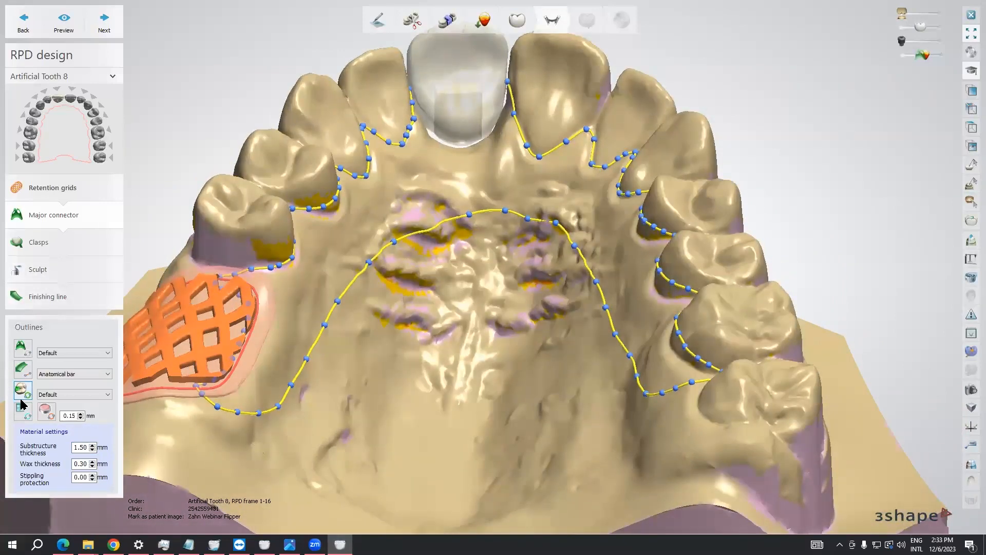
right_drag(256, 313, 270, 351)
scroll(269, 361, up, 4)
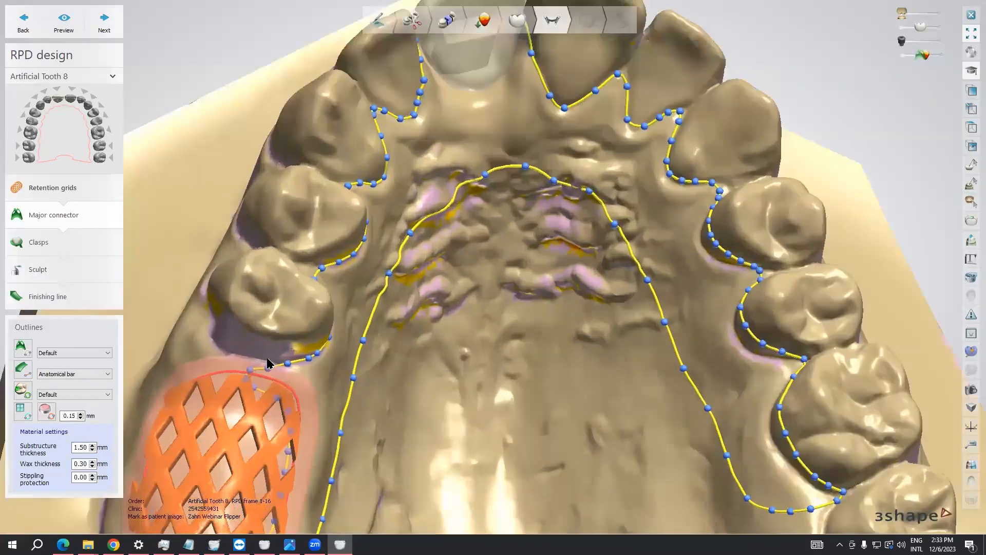
click(24, 390)
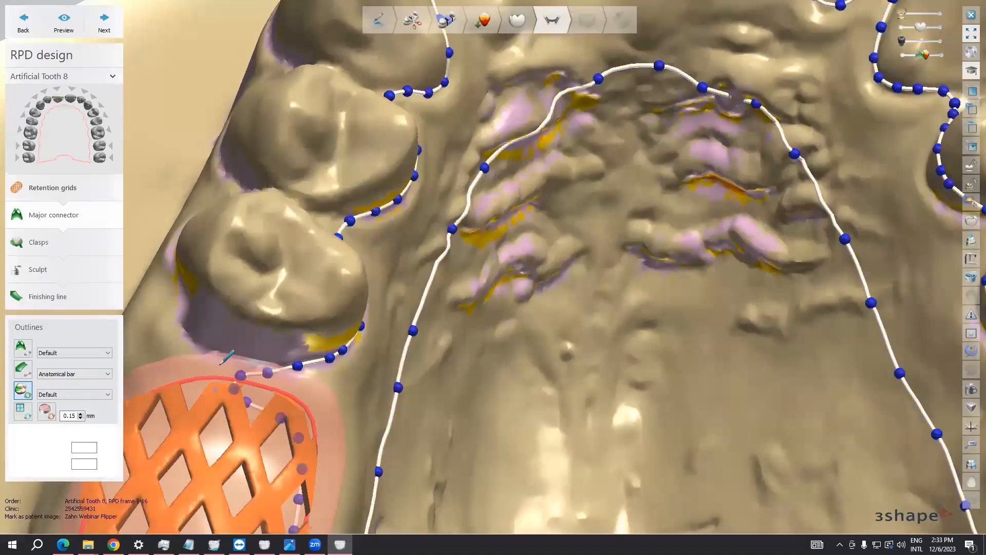
click(230, 329)
click(236, 310)
click(244, 297)
click(259, 290)
click(274, 290)
click(286, 302)
click(286, 326)
click(276, 353)
click(268, 372)
click(263, 391)
click(256, 400)
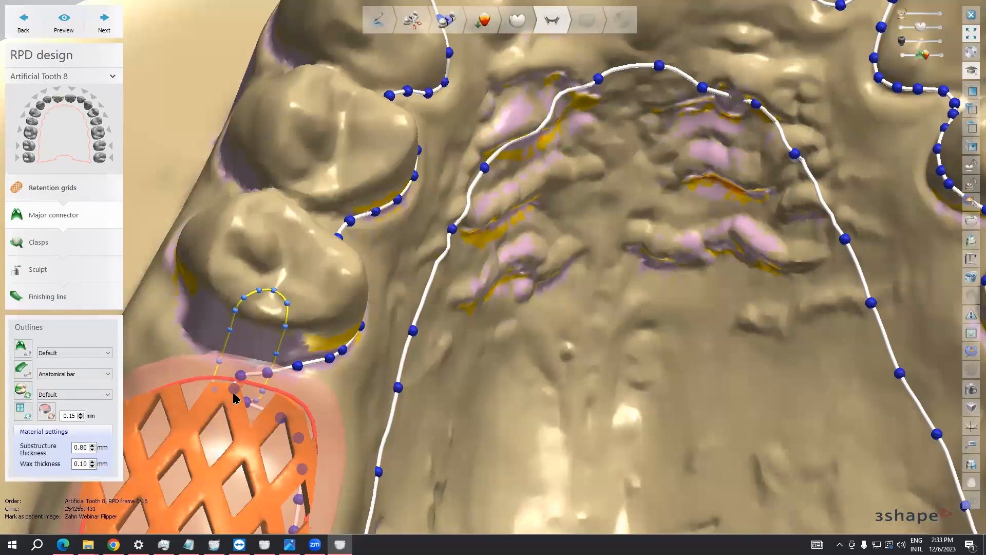
Check the complete set of outlines over the arch, generate the major connector and advance to the clasp stage
scroll(237, 400, down, 5)
scroll(354, 389, down, 2)
middle_drag(354, 389, 288, 364)
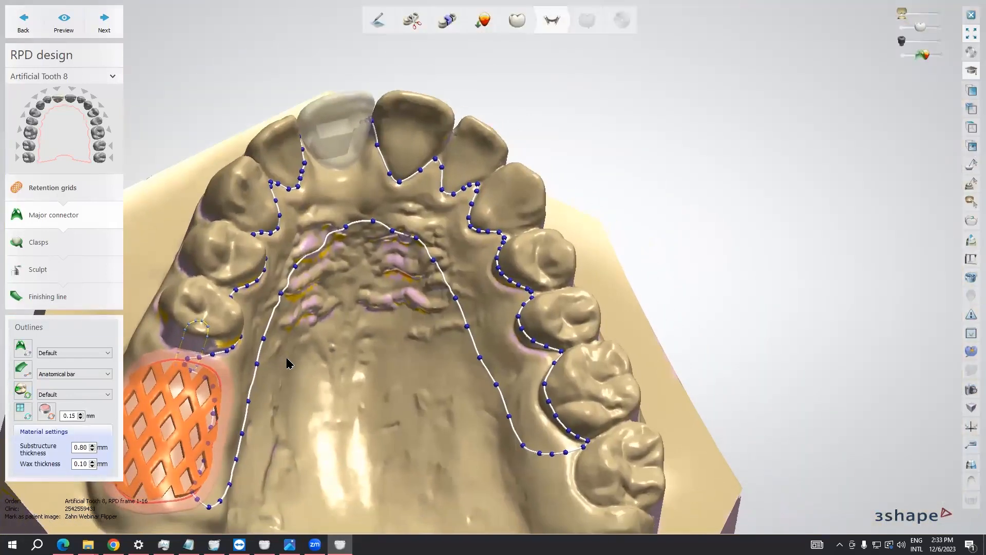
scroll(309, 367, down, 1)
right_drag(311, 367, 254, 268)
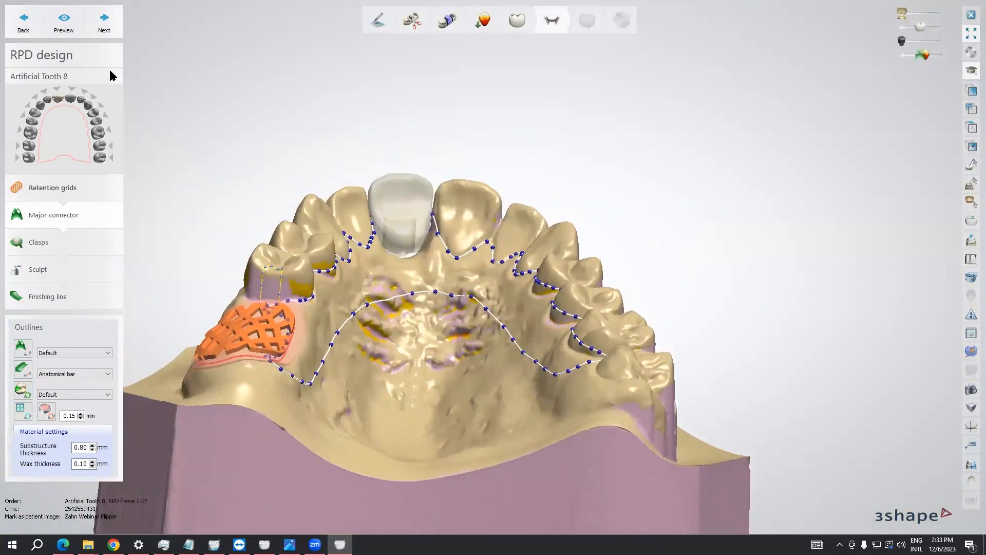
click(104, 31)
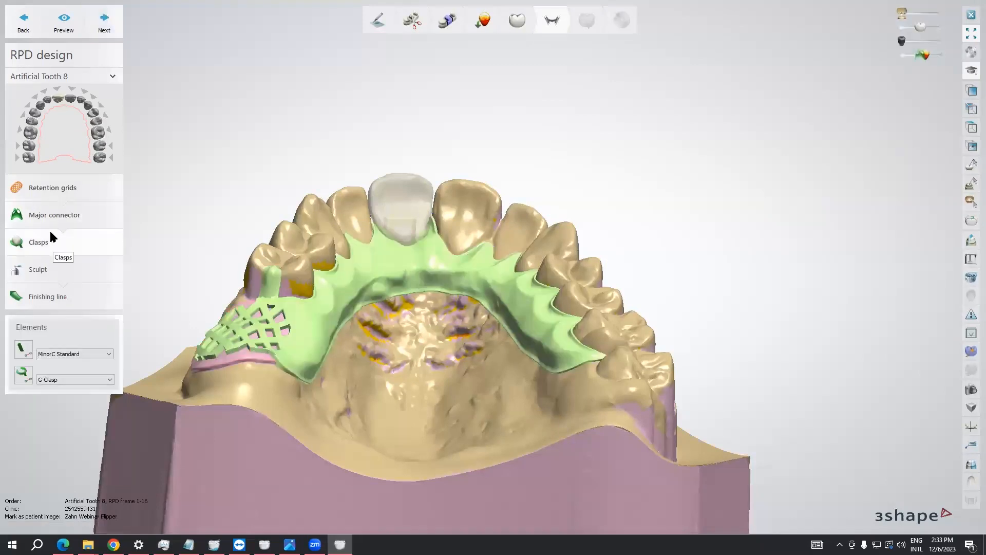
Draw a G-Clasp from the distal plate around the second premolar's buccal surface, ending at its mesial side
right_drag(149, 303, 430, 350)
scroll(467, 341, up, 2)
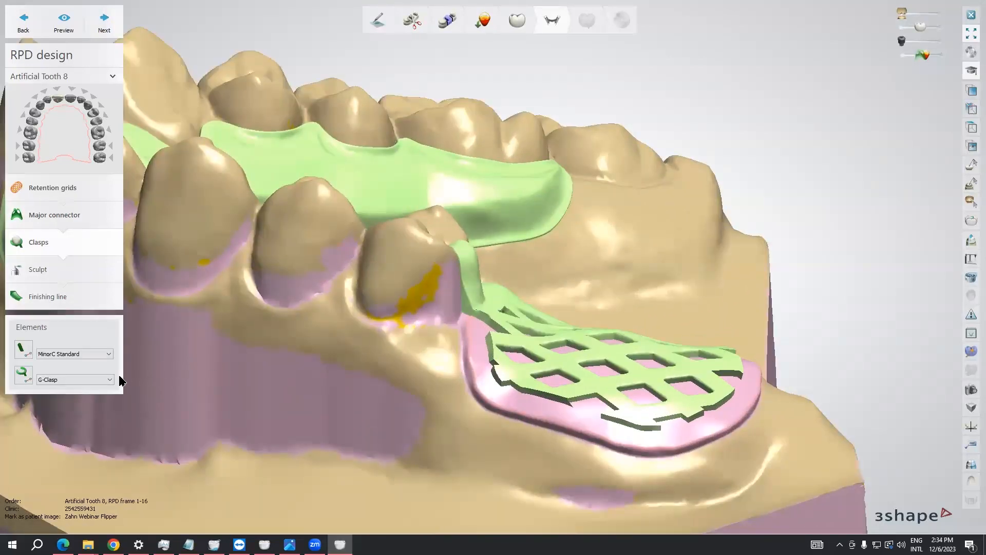
click(109, 380)
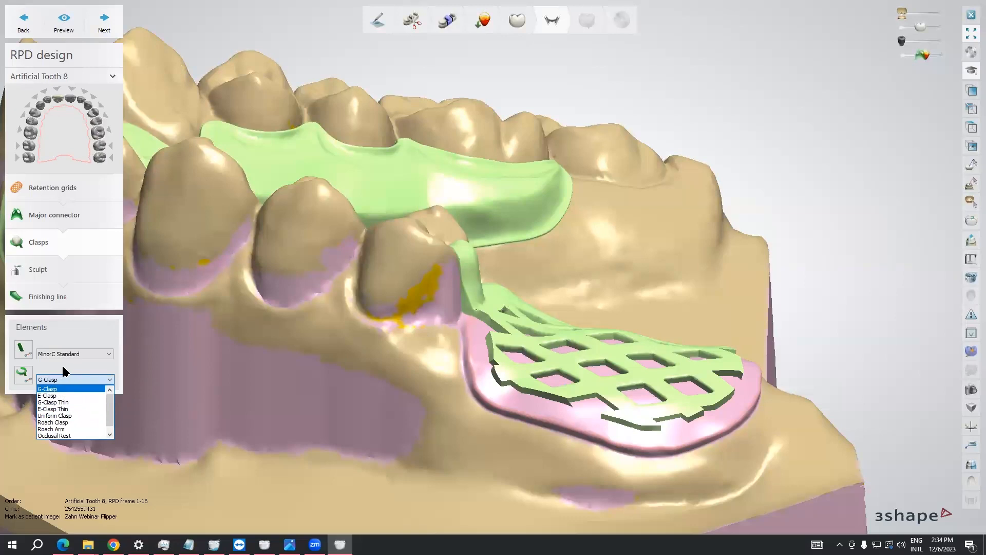
click(51, 379)
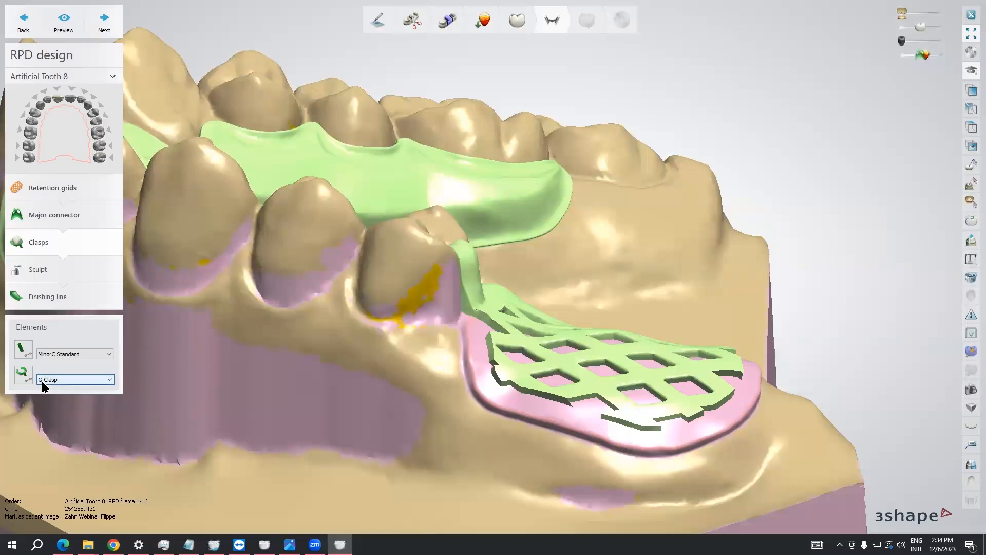
click(27, 381)
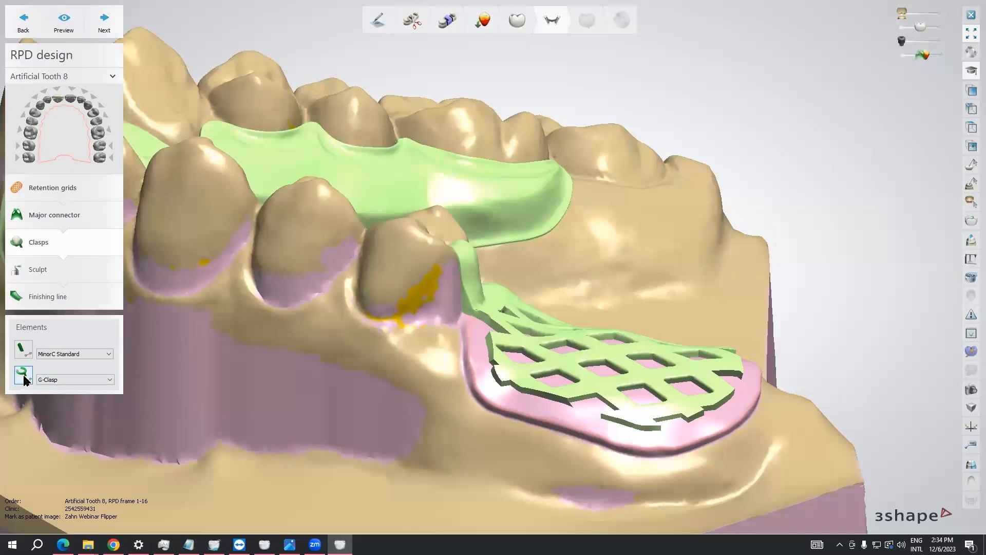
click(23, 375)
scroll(465, 293, up, 5)
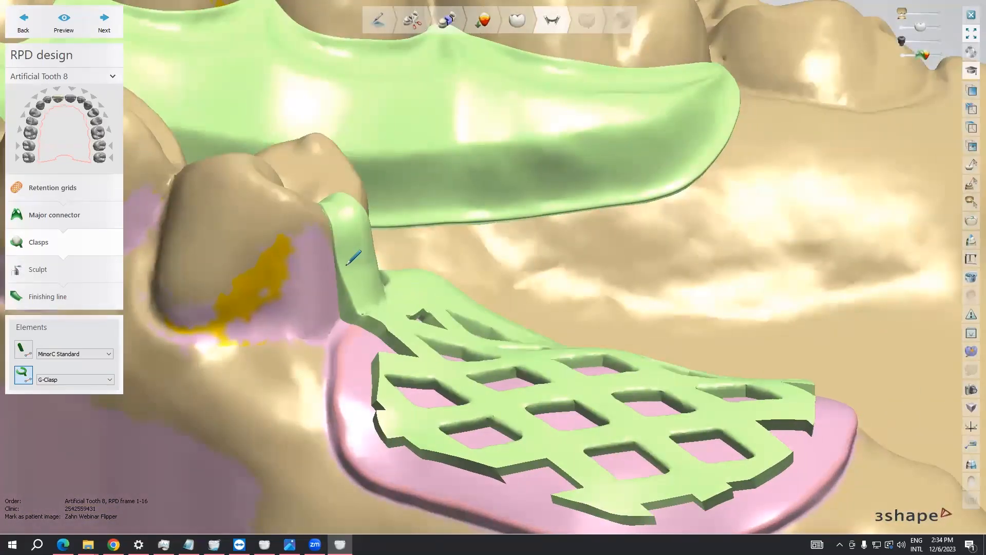
click(347, 264)
click(253, 281)
click(223, 306)
click(193, 318)
right_drag(188, 322, 378, 353)
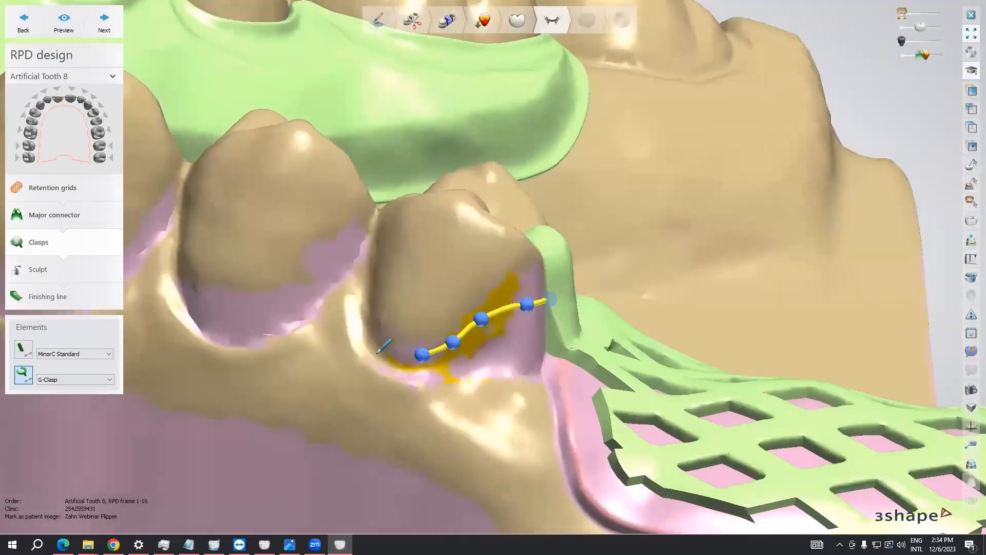
click(379, 350)
click(362, 309)
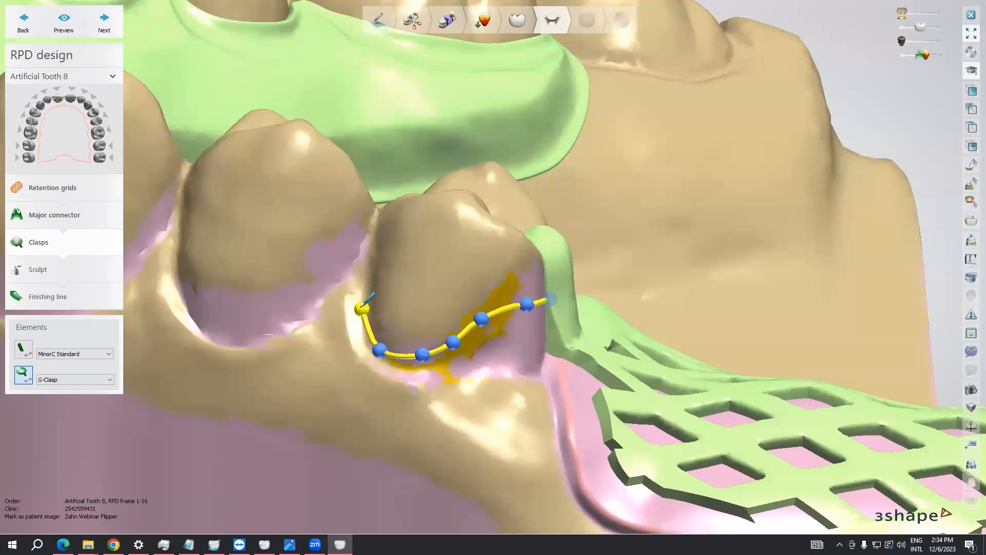
double_click(362, 308)
Resize the cross-section at the G-Clasp's mesial tip to about 1.27 mm by 0.99 mm
mouse_move(487, 363)
right_down()
mouse_move(477, 356)
mouse_move(492, 365)
right_up()
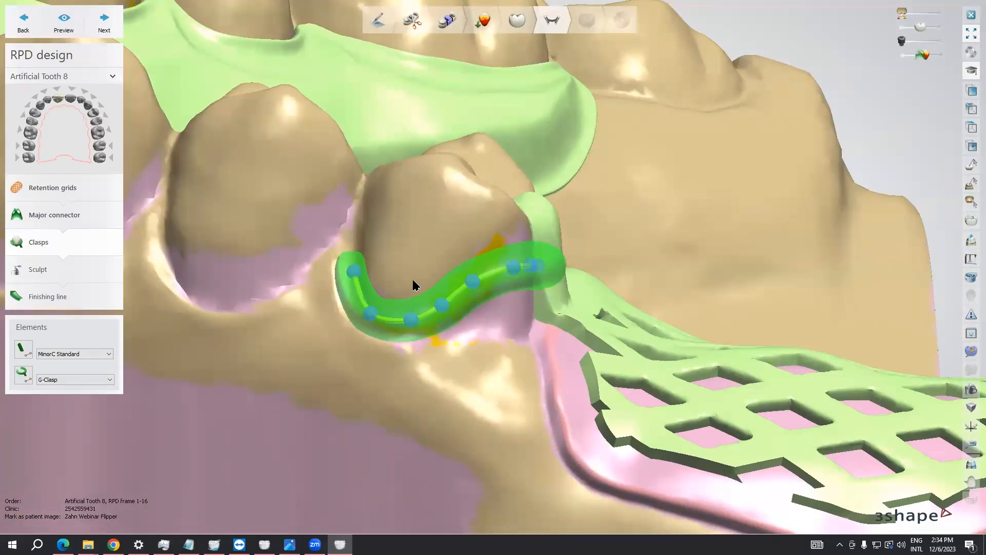
scroll(383, 282, up, 2)
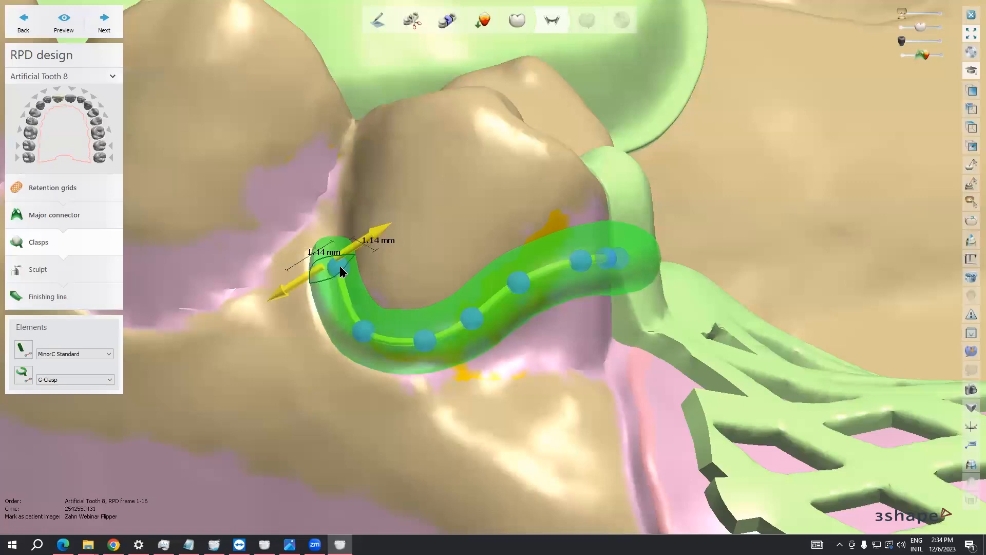
scroll(341, 271, up, 5)
scroll(340, 272, down, 10)
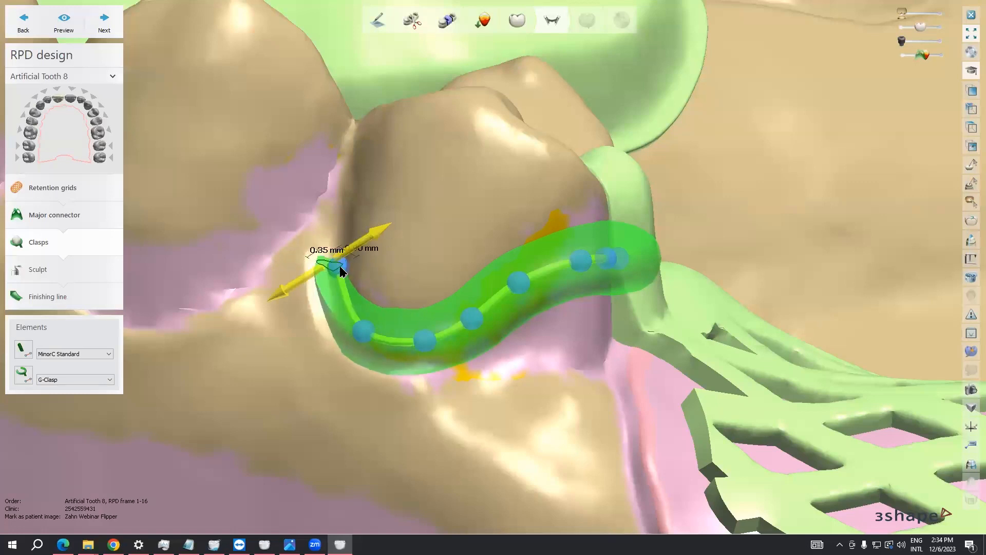
scroll(341, 272, up, 5)
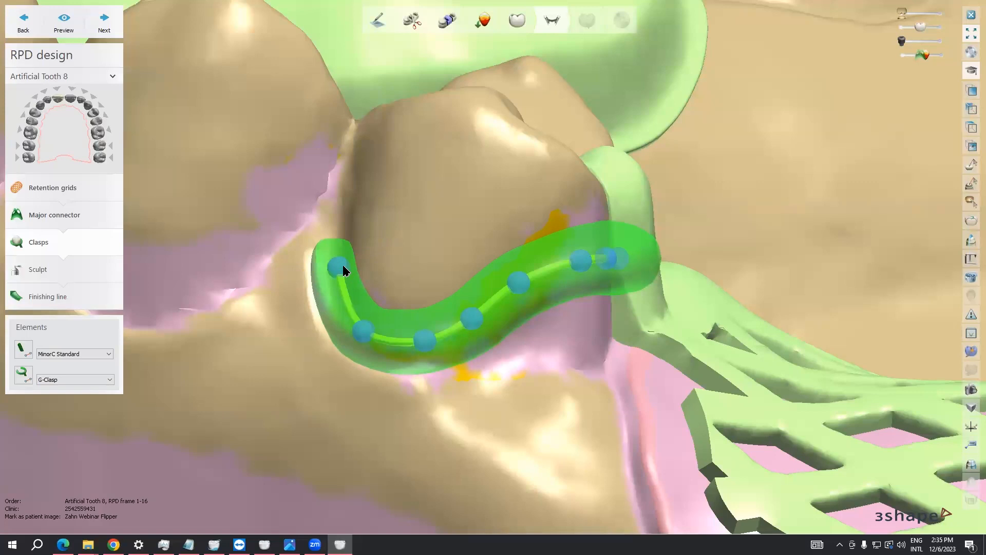
mouse_move(343, 265)
shift+scroll(337, 264, down, 6)
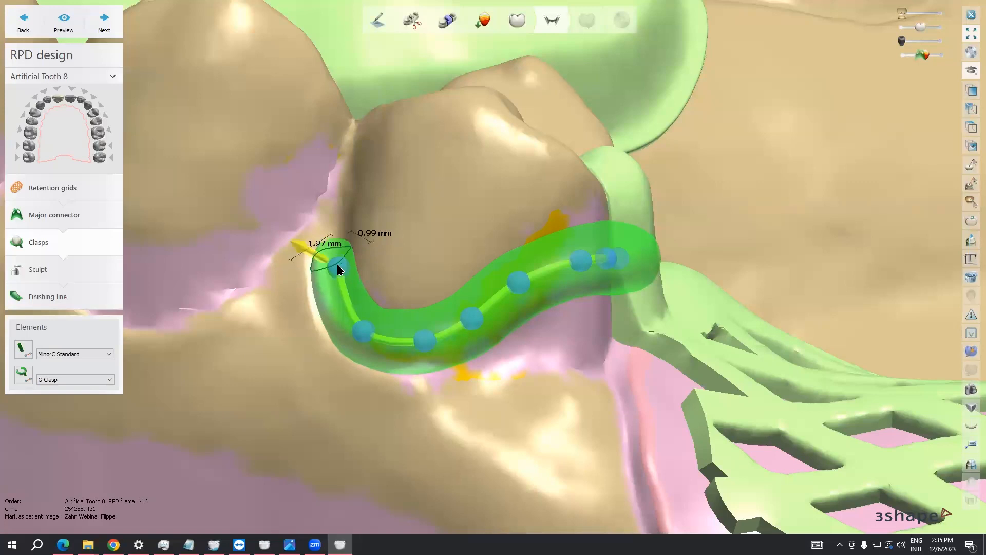
Adjust the cross-section at the G-Clasp's mesial tip, trying sizes up to about 1.35 mm, and slim the tip into a taper
shift+scroll(337, 264, up, 3)
shift+scroll(337, 264, up, 7)
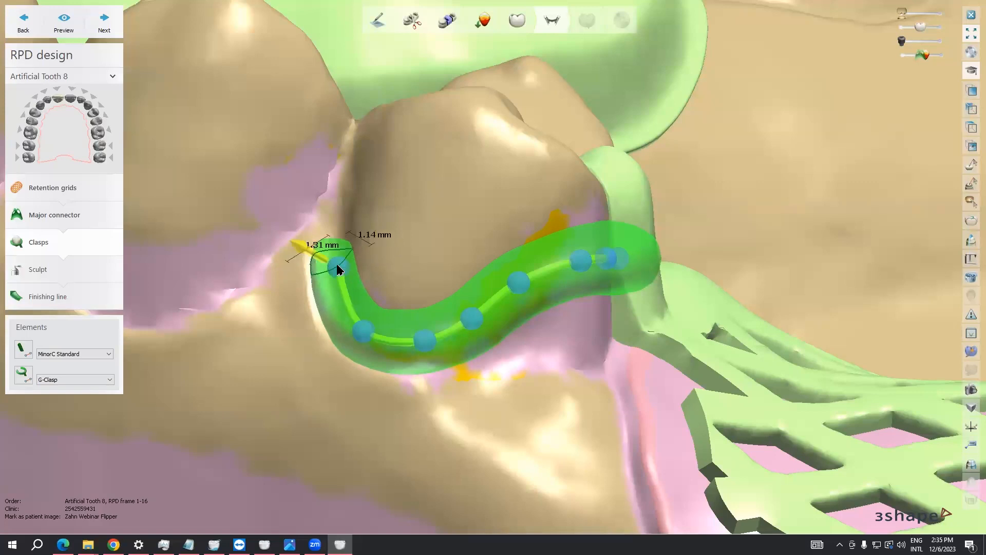
shift+scroll(338, 264, down, 2)
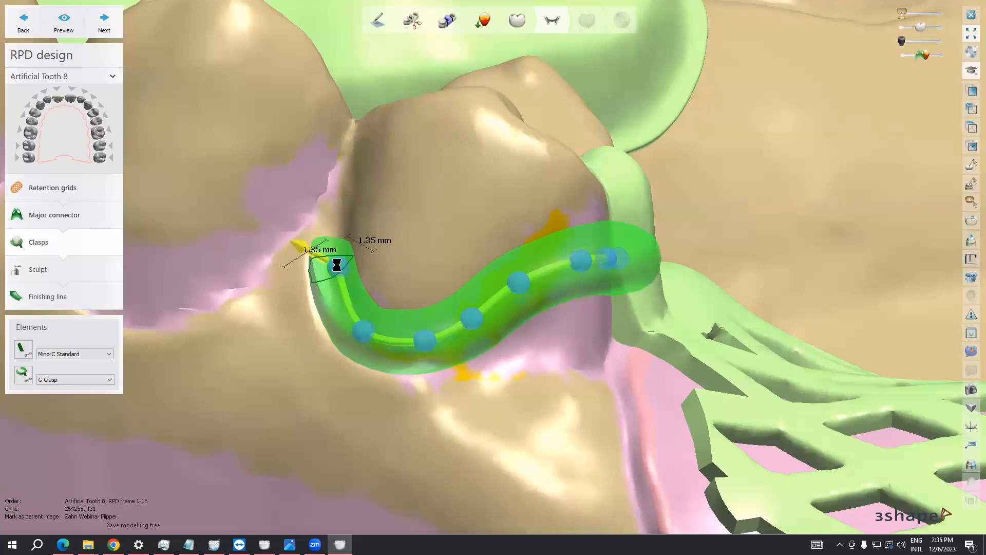
shift+scroll(337, 265, down, 4)
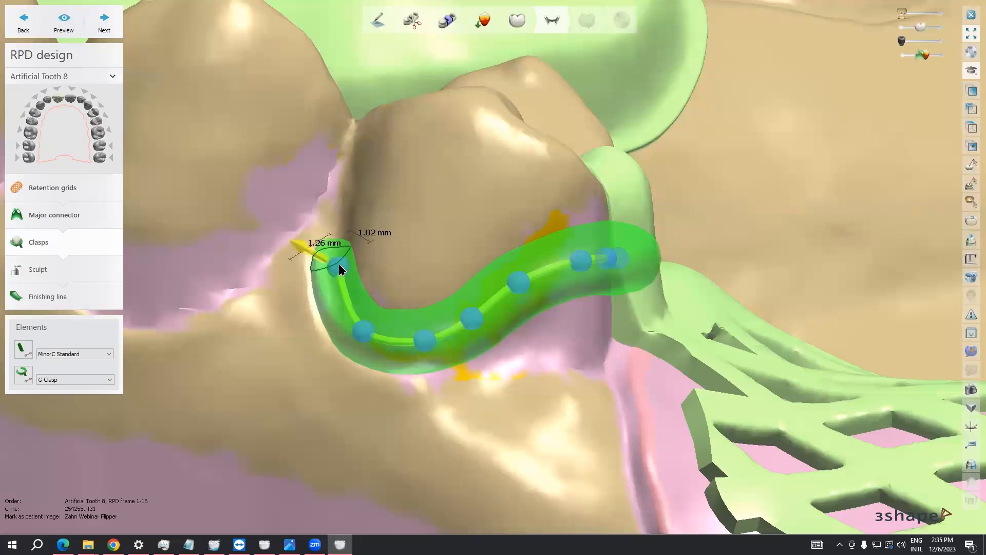
shift+scroll(337, 266, down, 2)
shift+scroll(337, 265, up, 1)
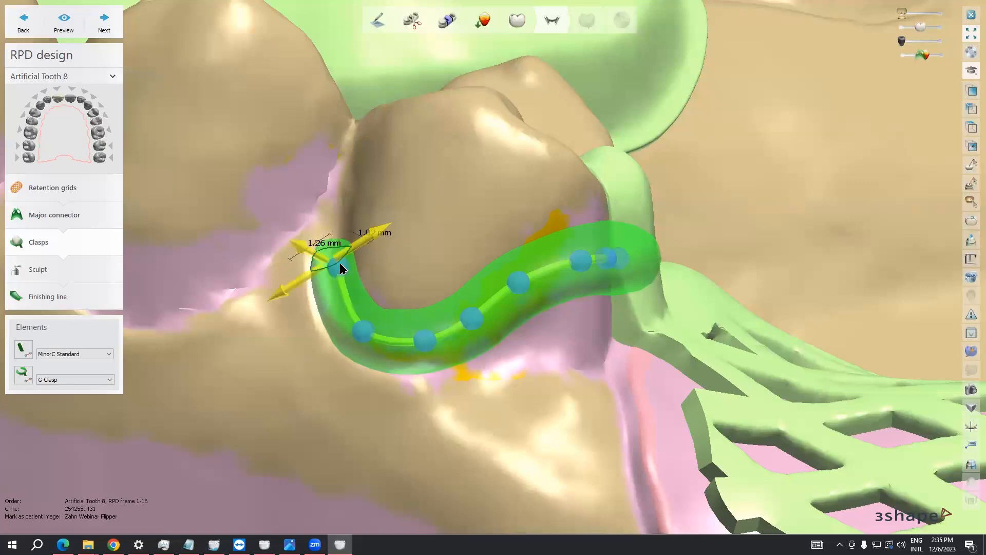
drag(338, 265, 340, 277)
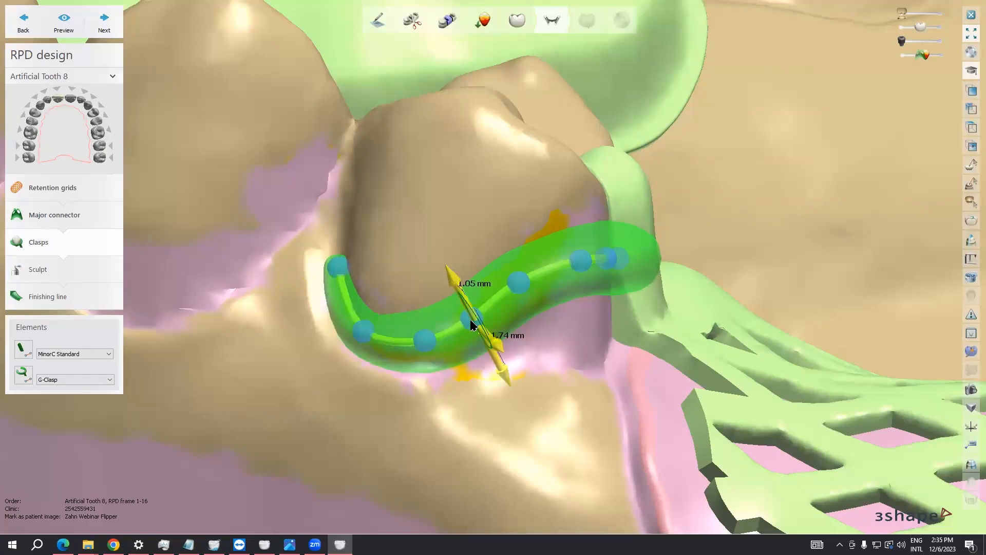
Remove two intermediate control points from the G-Clasp and reposition the remaining ones to smooth its curve across the second premolar's buccal surface
right_click(426, 342)
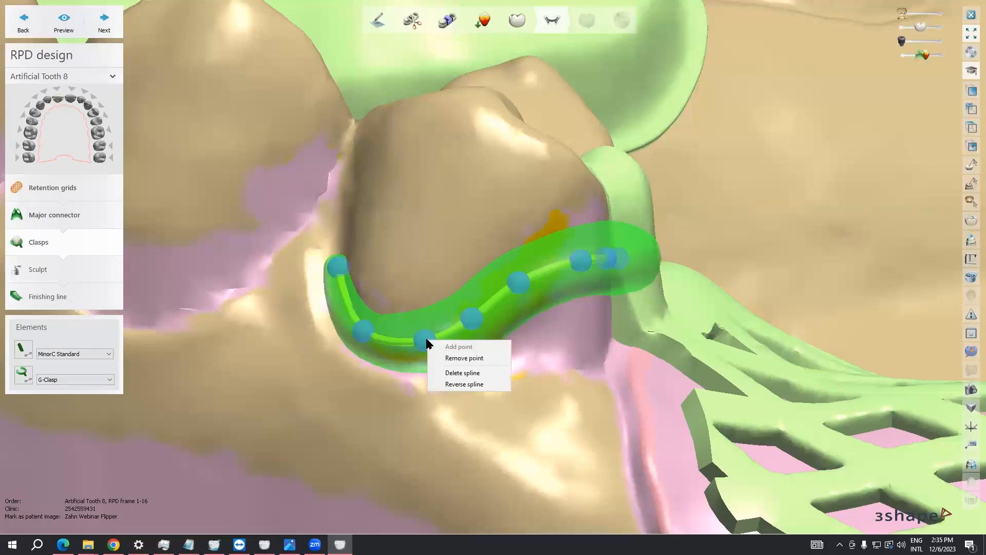
click(441, 359)
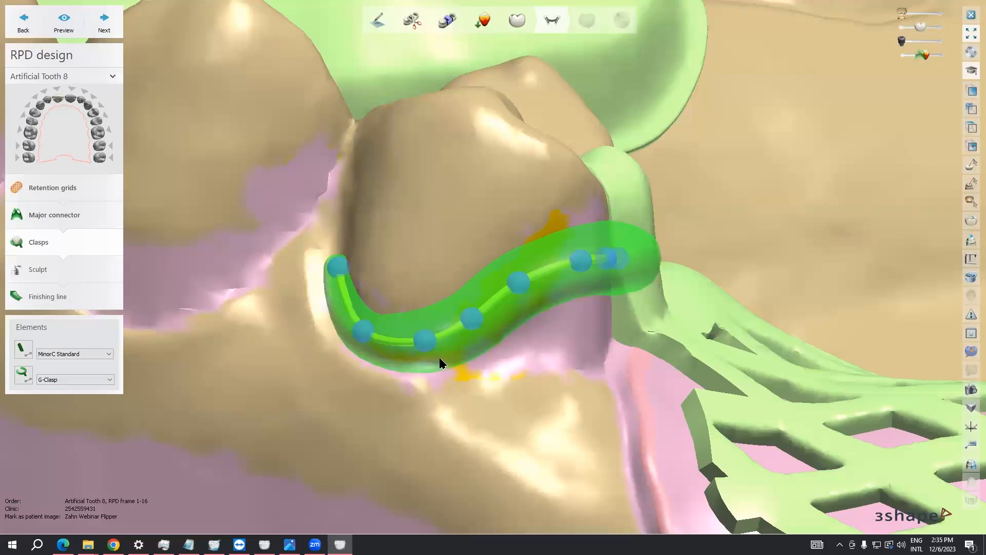
right_click(519, 287)
click(535, 305)
drag(572, 261, 551, 257)
drag(468, 319, 467, 321)
mouse_move(364, 332)
mouse_down()
mouse_move(378, 330)
mouse_move(375, 339)
mouse_up()
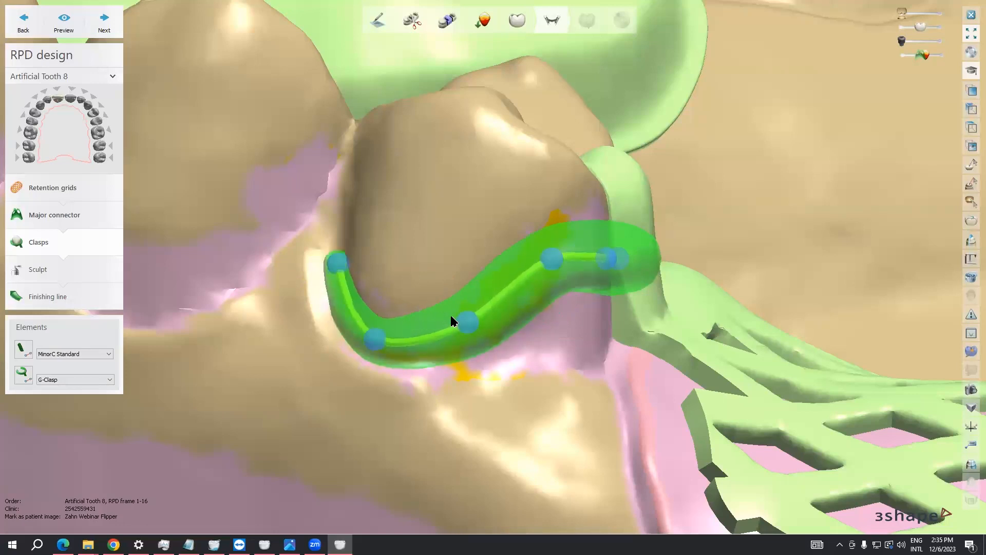
Remove the surplus control point where the G-Clasp meets the distal plate and size that end to about 2.61 mm by 1.17 mm
scroll(566, 298, down, 5)
right_drag(565, 298, 362, 290)
right_click(366, 293)
click(406, 305)
ctrl+scroll(393, 288, up, 6)
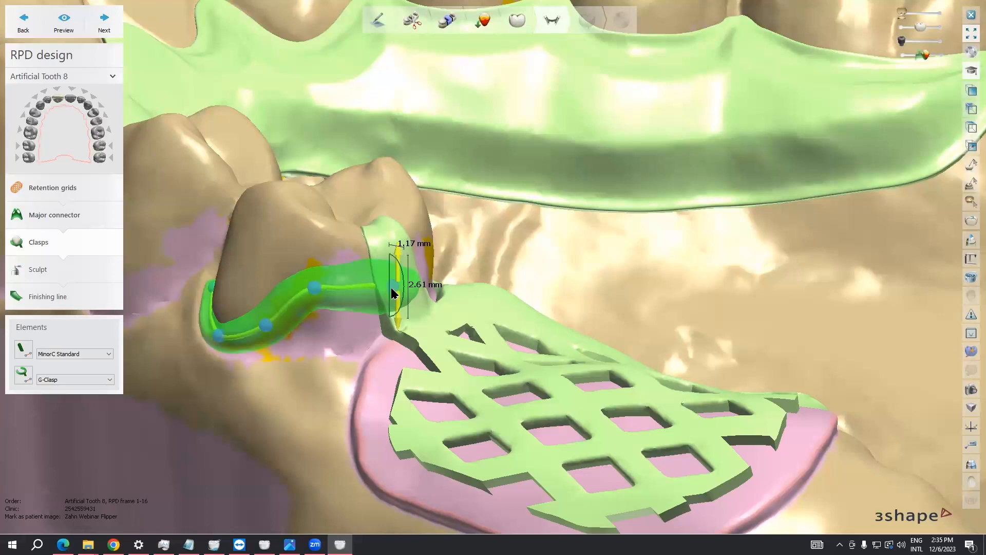
Draw a short G-Clasp along the gingival part of the first premolar's buccal surface, from its distal to its mesial side
scroll(360, 304, down, 3)
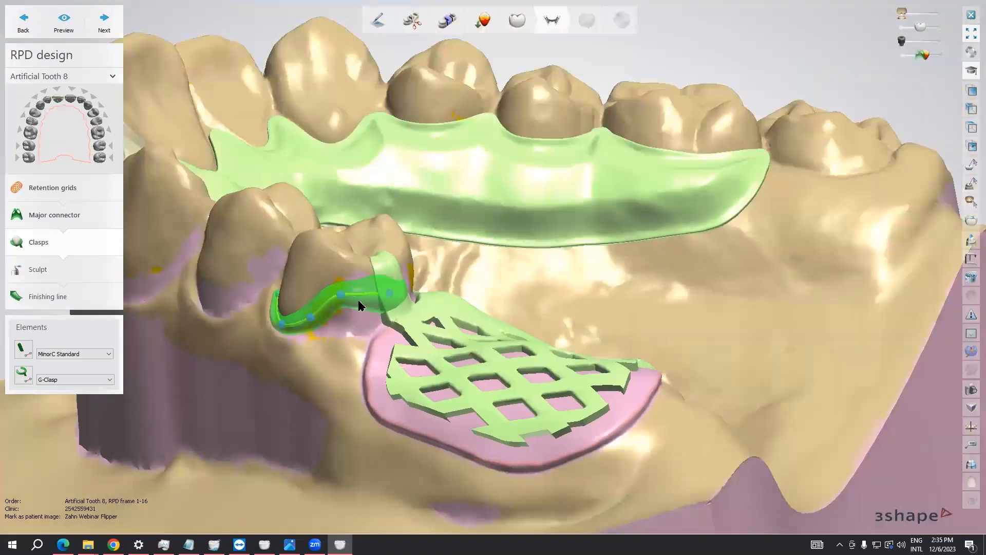
right_drag(340, 293, 458, 286)
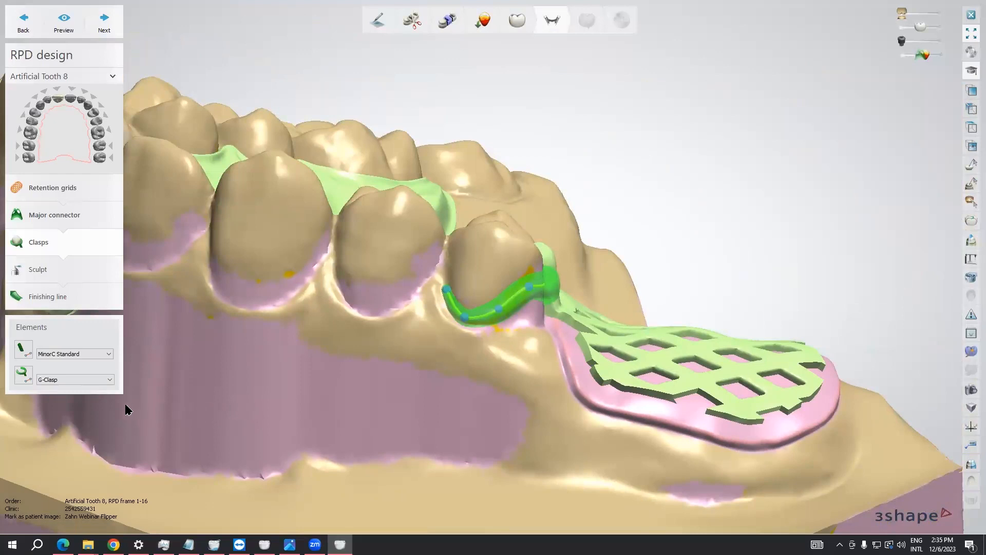
right_drag(297, 378, 366, 380)
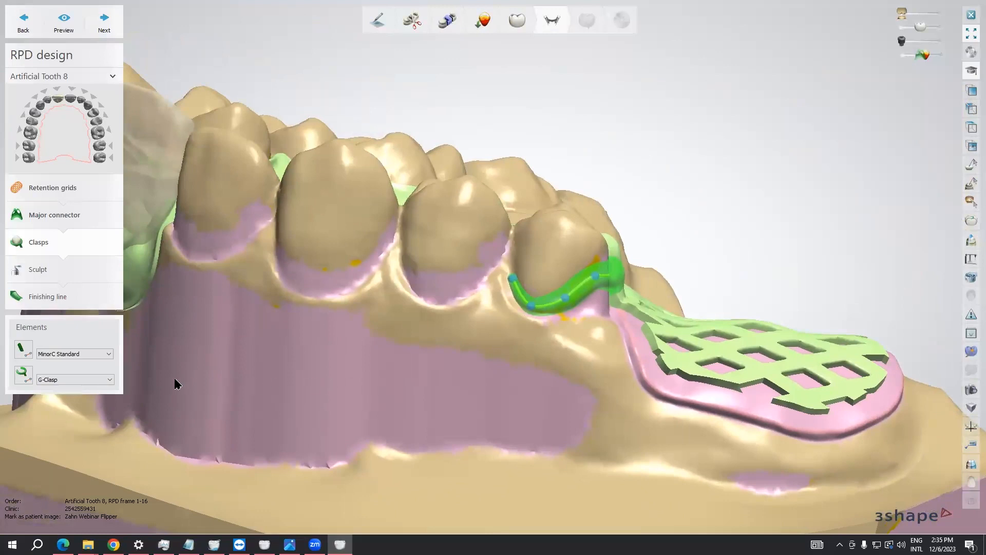
click(23, 376)
click(477, 267)
click(446, 282)
click(418, 276)
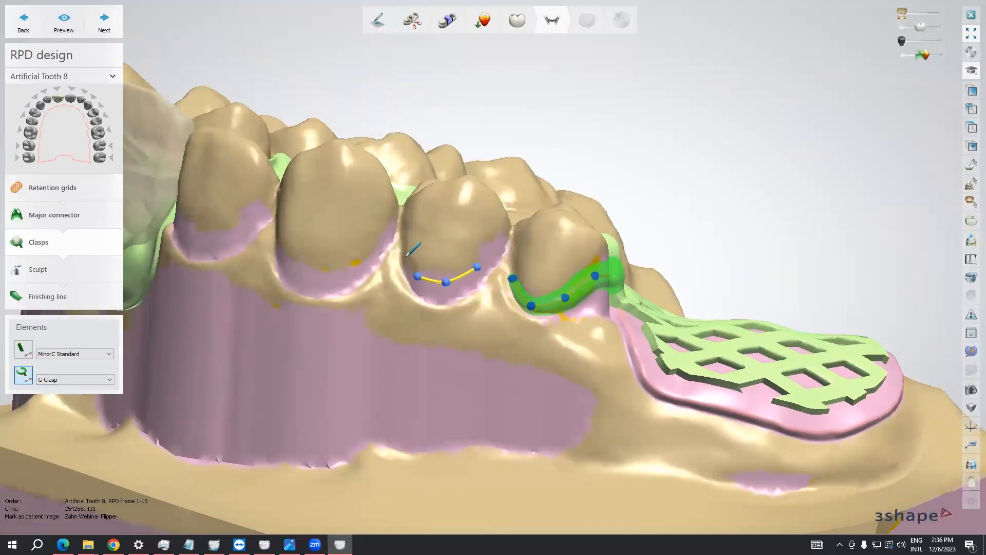
double_click(405, 255)
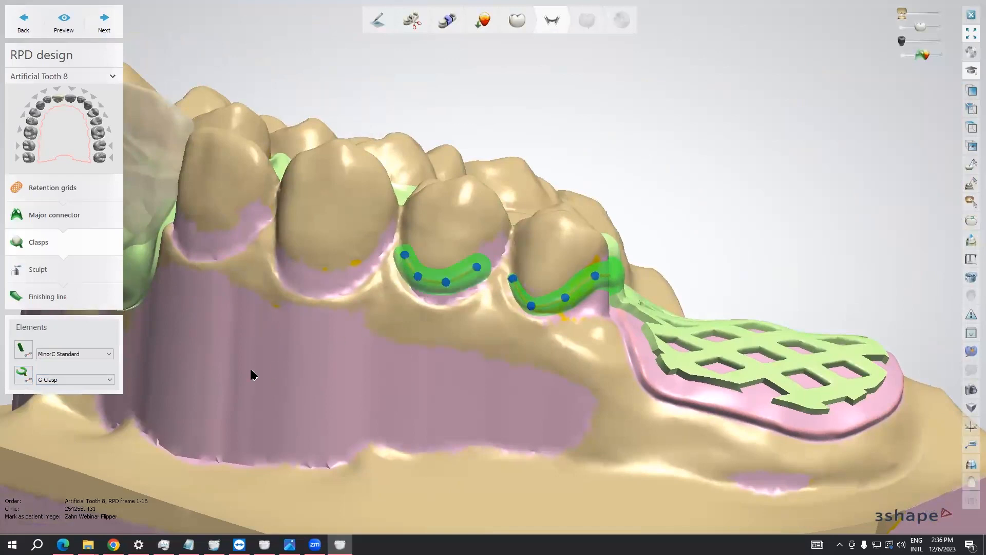
Draw a curved G-Clasp approach arm from the retention grid below the second premolar up to the first premolar's clasp
click(23, 375)
click(677, 365)
click(628, 401)
click(523, 409)
click(453, 375)
click(434, 340)
click(430, 301)
double_click(431, 286)
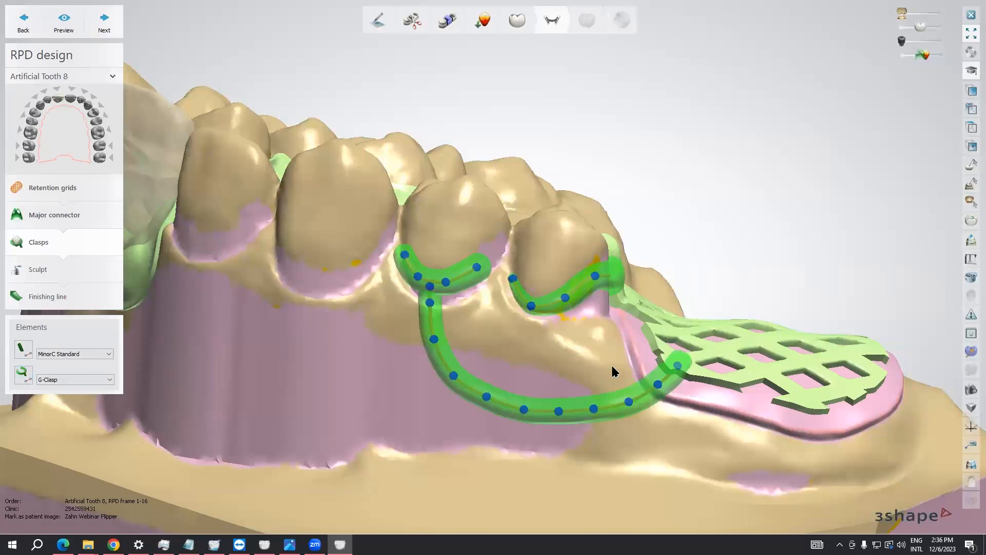
Delete the first premolar's clasp spline and the approach arm spline connecting it to the retention grid
scroll(616, 372, down, 3)
right_drag(609, 385, 442, 355)
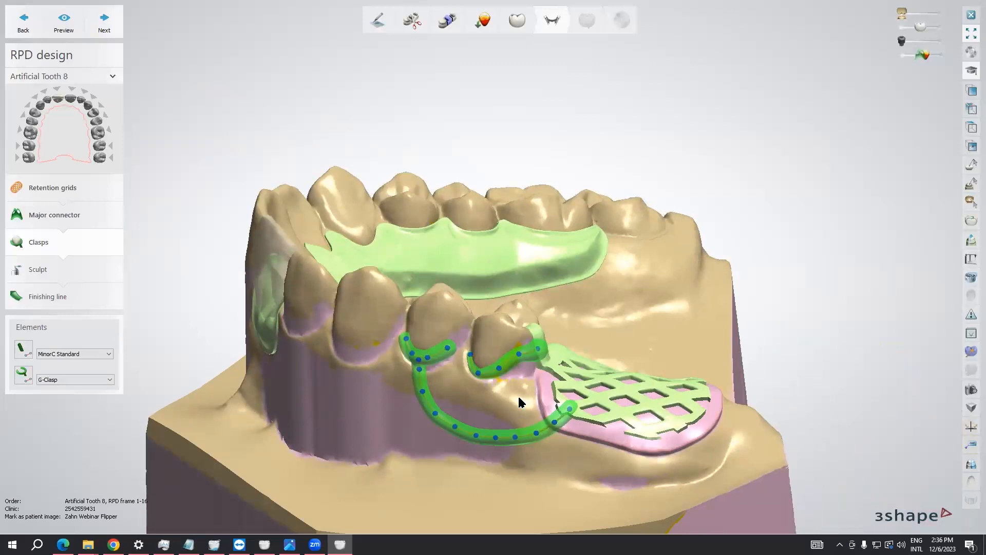
scroll(452, 407, up, 4)
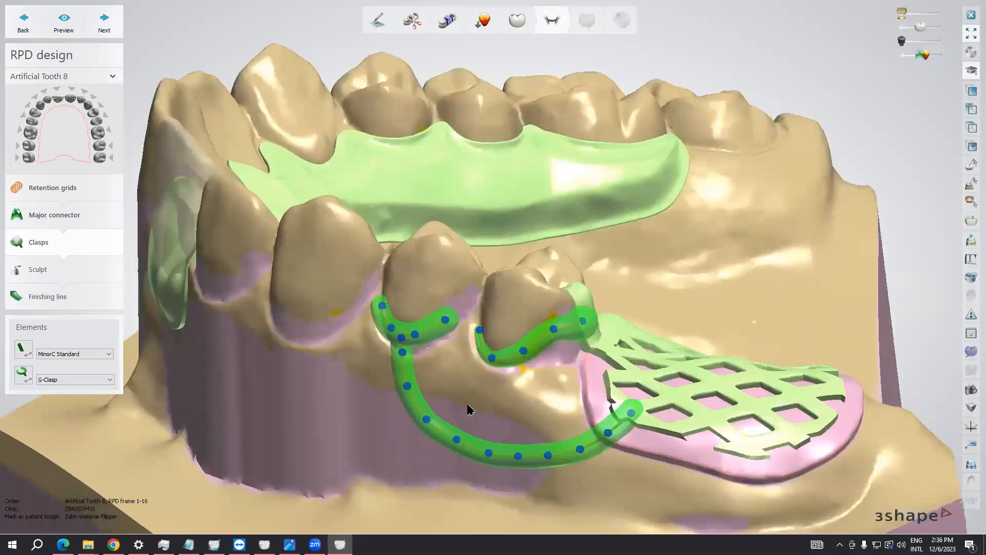
right_drag(501, 410, 469, 396)
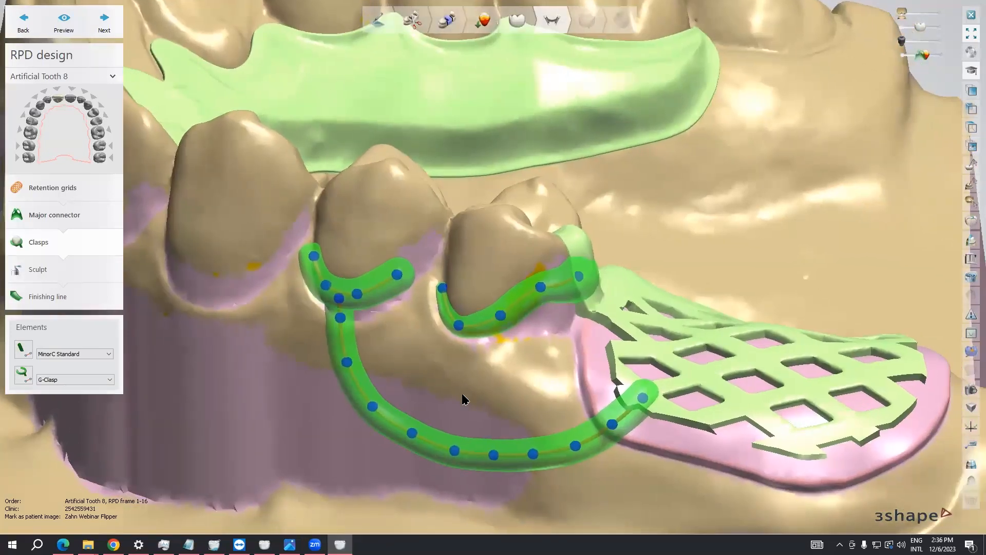
right_click(358, 297)
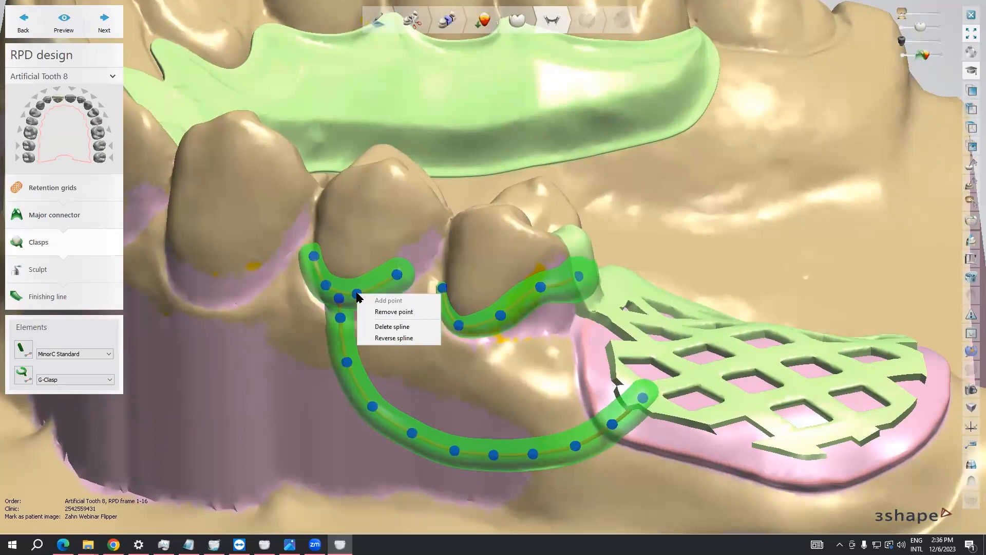
click(385, 327)
right_click(341, 322)
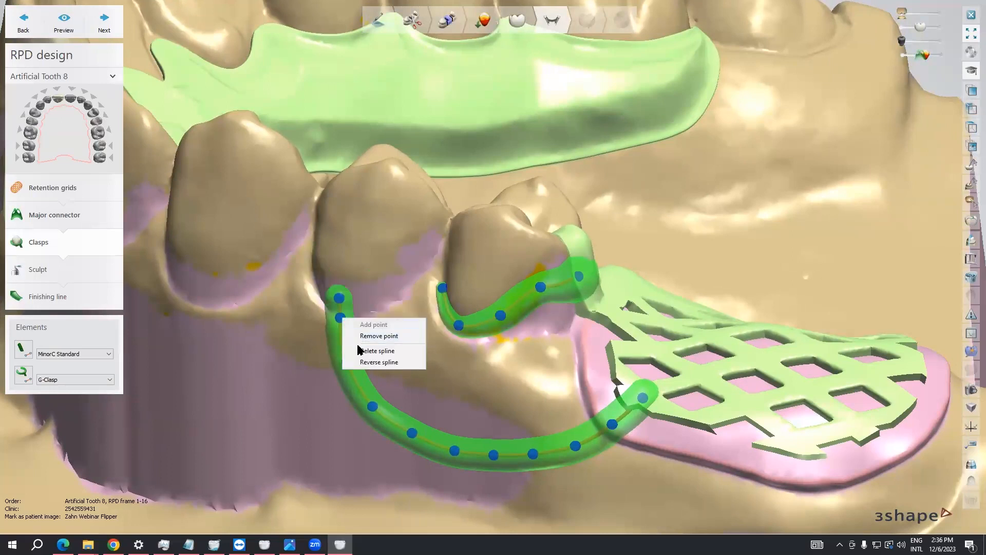
click(370, 355)
Check the frame from the occlusal side, generate the clasp geometry and advance through the Sculpt stage to the Finishing line stage
scroll(450, 393, down, 5)
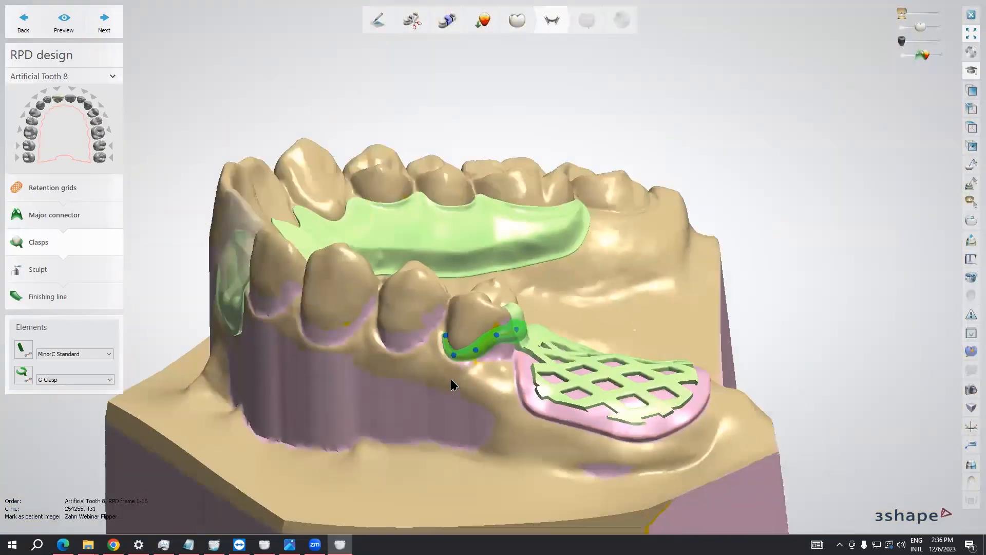
right_drag(452, 385, 451, 427)
ctrl+right_drag(410, 292, 465, 343)
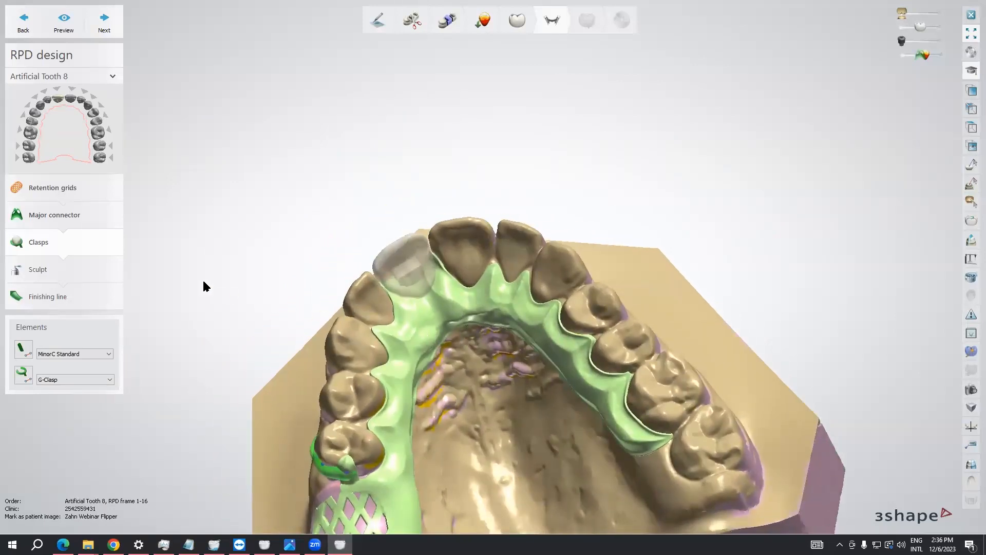
click(109, 27)
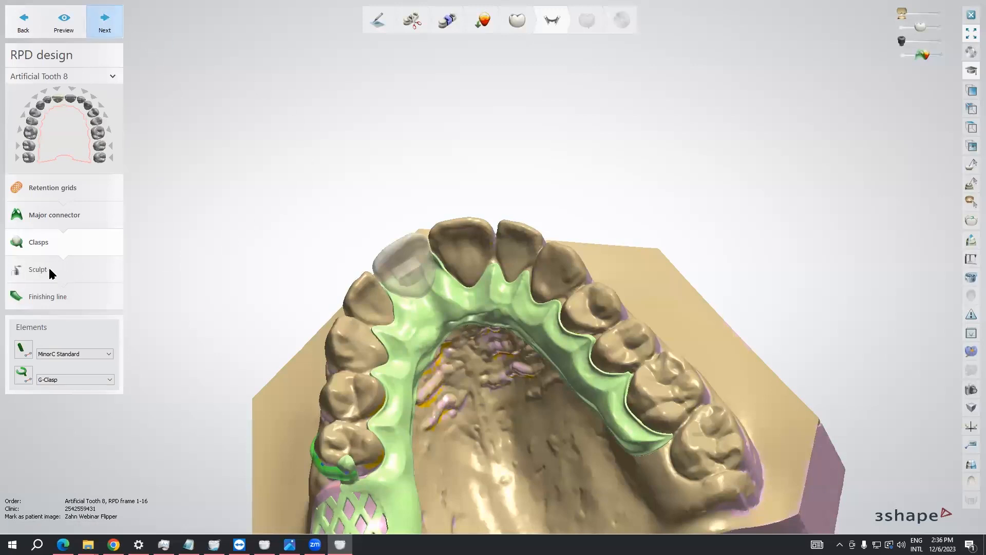
click(50, 272)
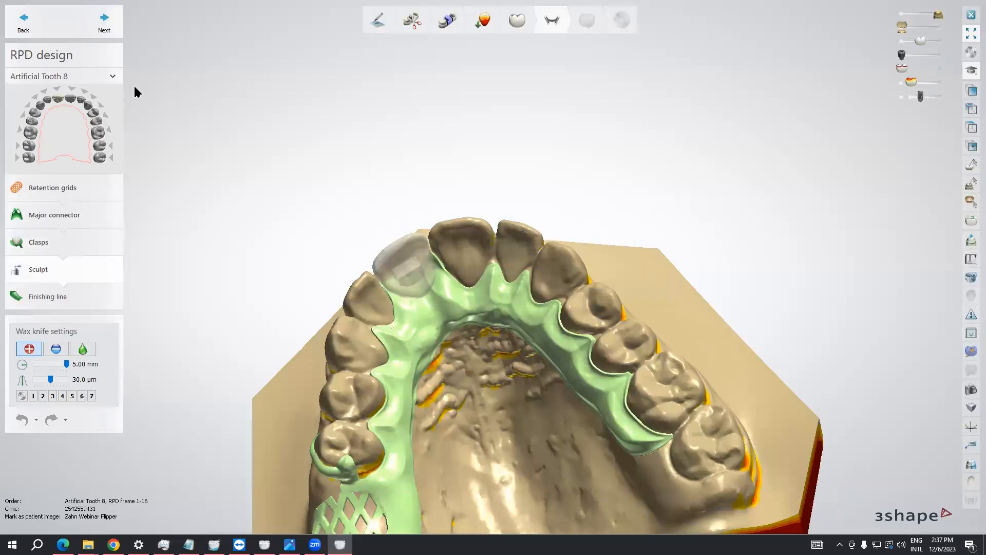
click(105, 22)
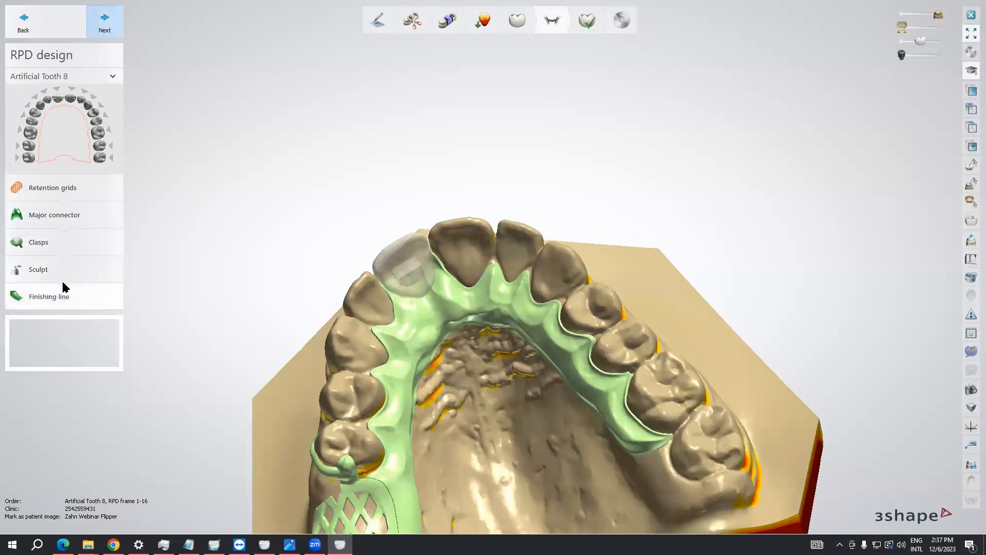
Hide the jaw model so only the denture frame and the artificial tooth are displayed
middle_drag(271, 359, 248, 265)
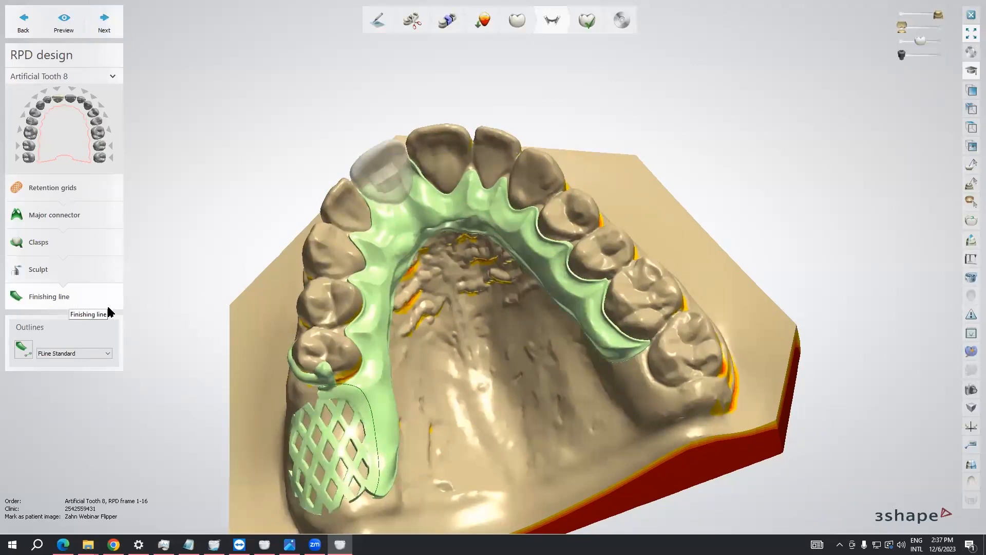
right_drag(308, 378, 340, 311)
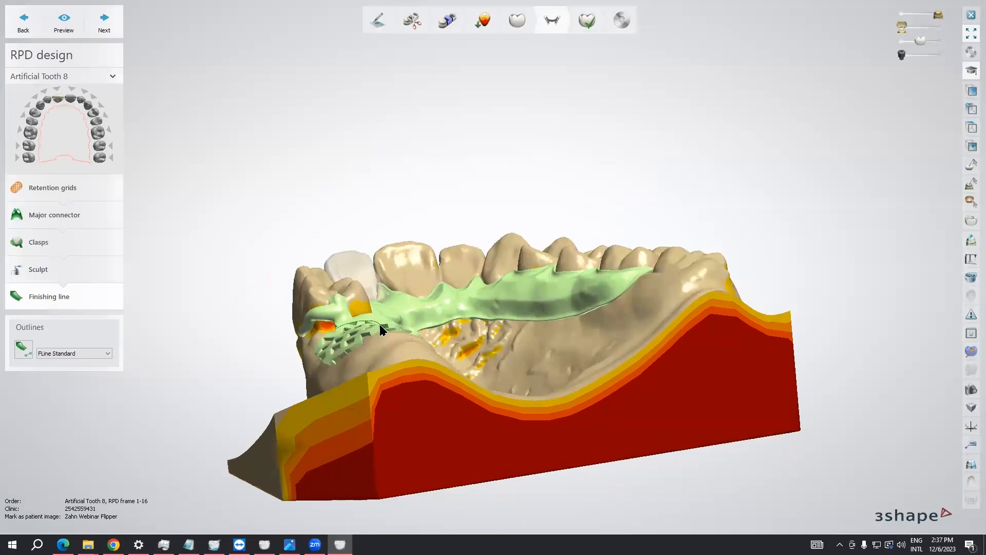
scroll(383, 330, up, 5)
right_drag(347, 381, 794, 162)
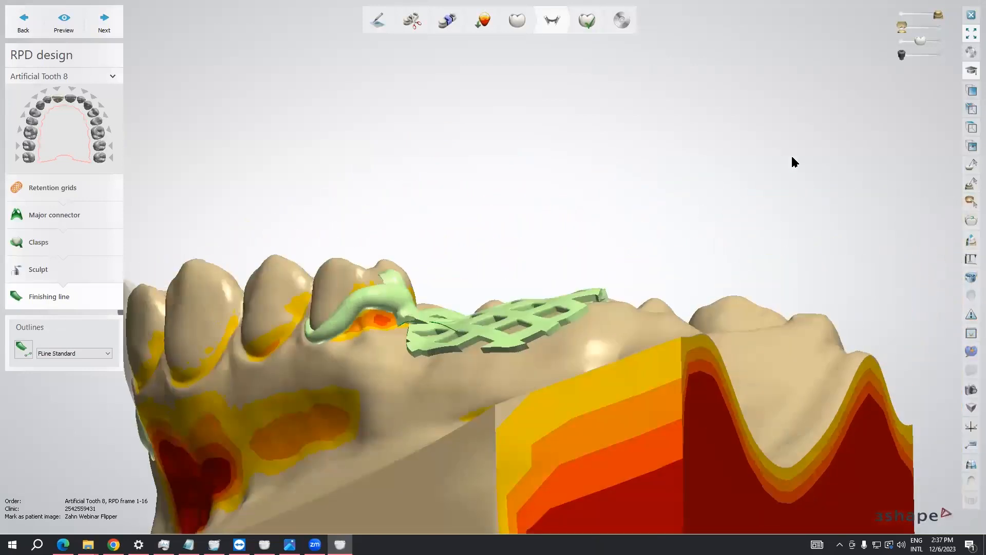
click(899, 16)
right_drag(703, 220, 530, 302)
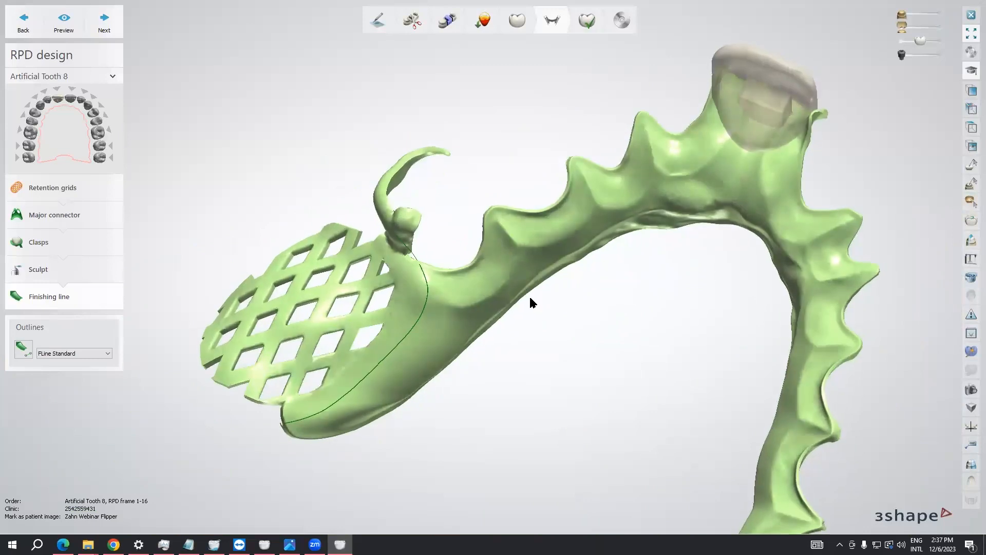
Draw an FLine Standard finishing line along the retention grid's junction with the major connector, from beside the clasp to the connector's posterior end
click(24, 354)
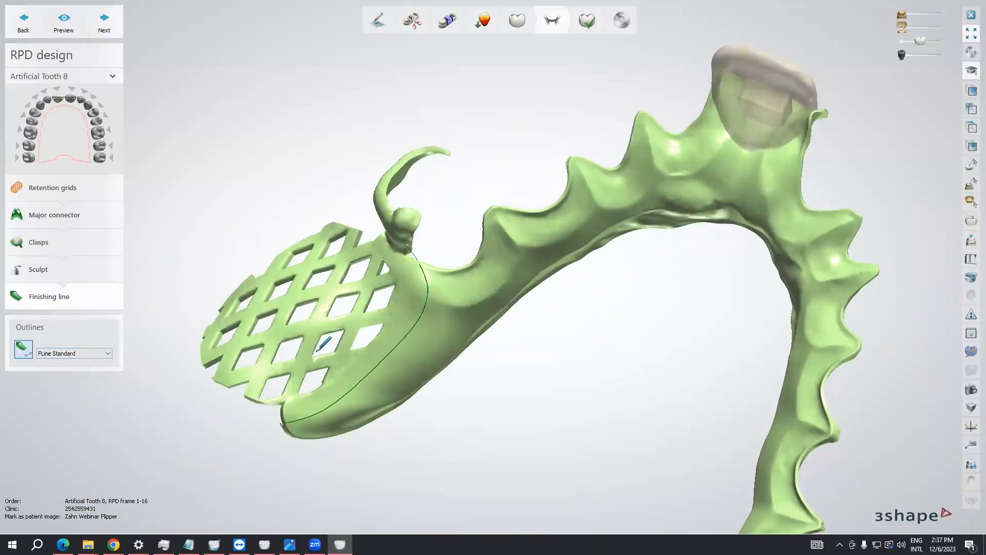
scroll(372, 341, up, 3)
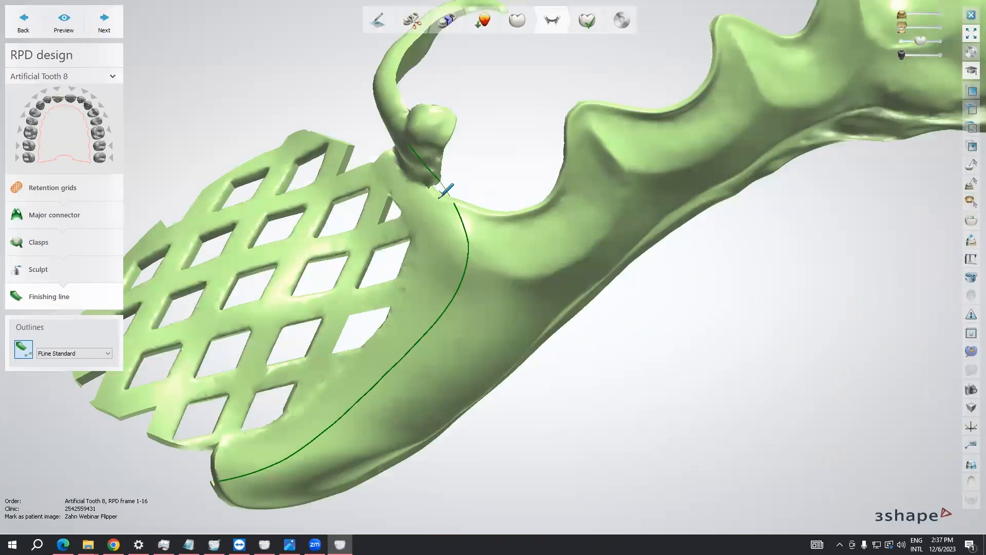
click(446, 219)
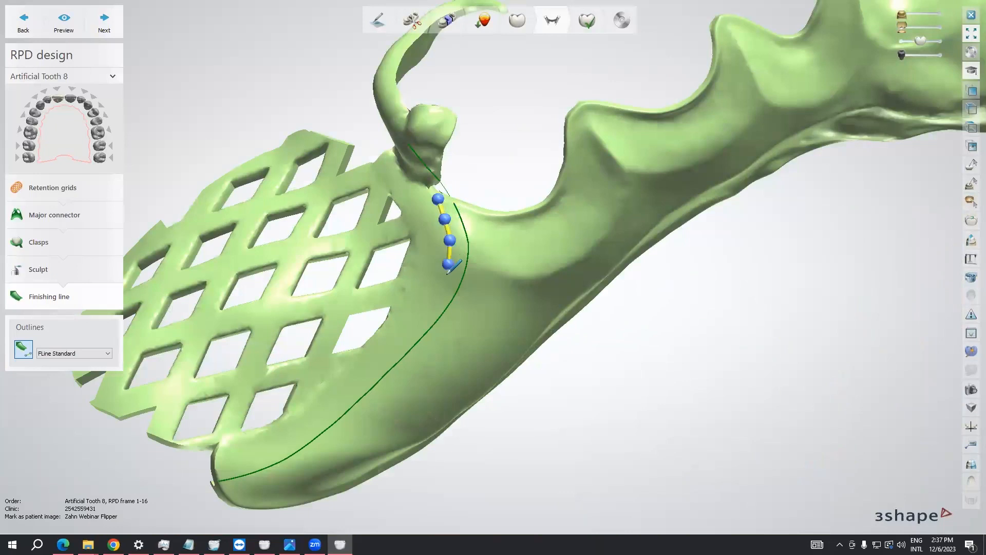
click(413, 320)
click(369, 368)
click(344, 393)
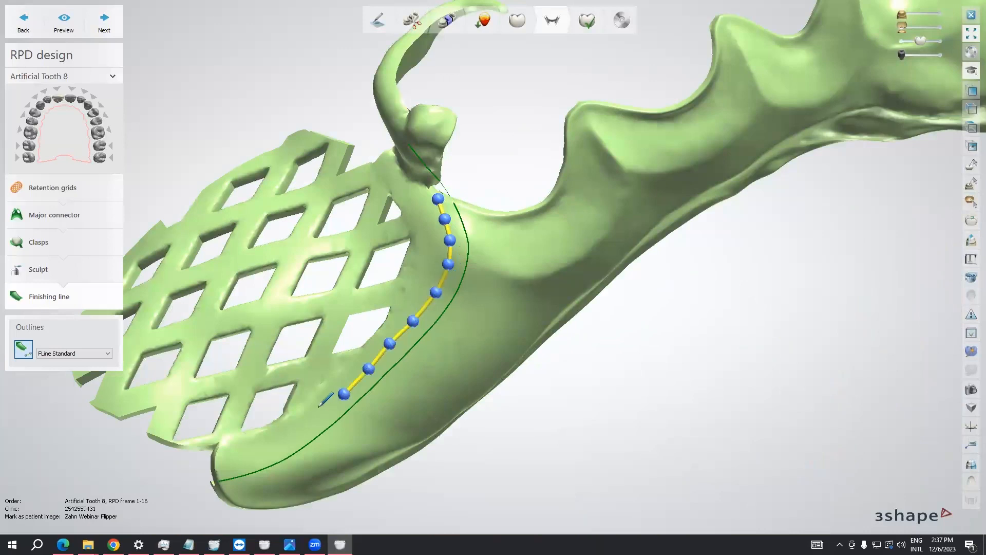
click(313, 421)
click(279, 445)
click(249, 459)
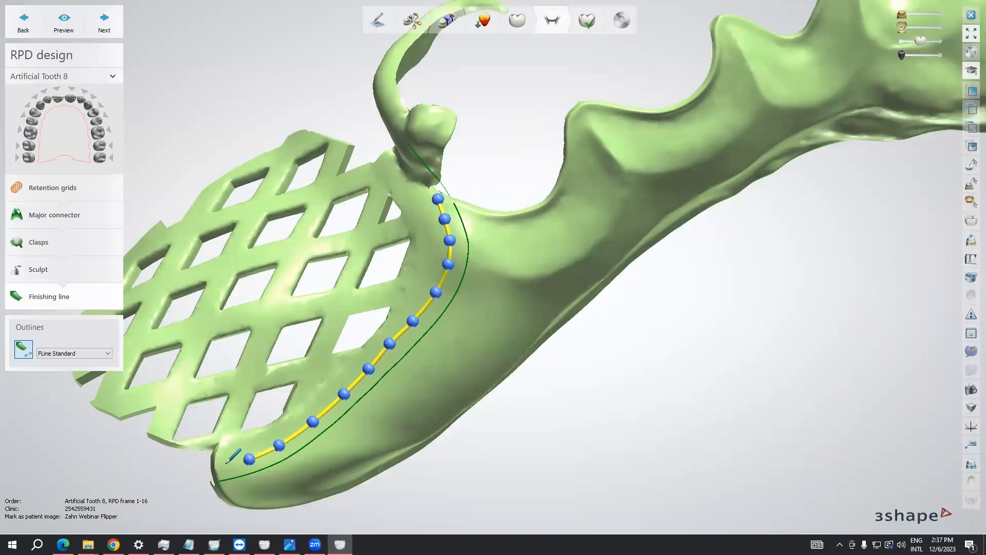
double_click(220, 465)
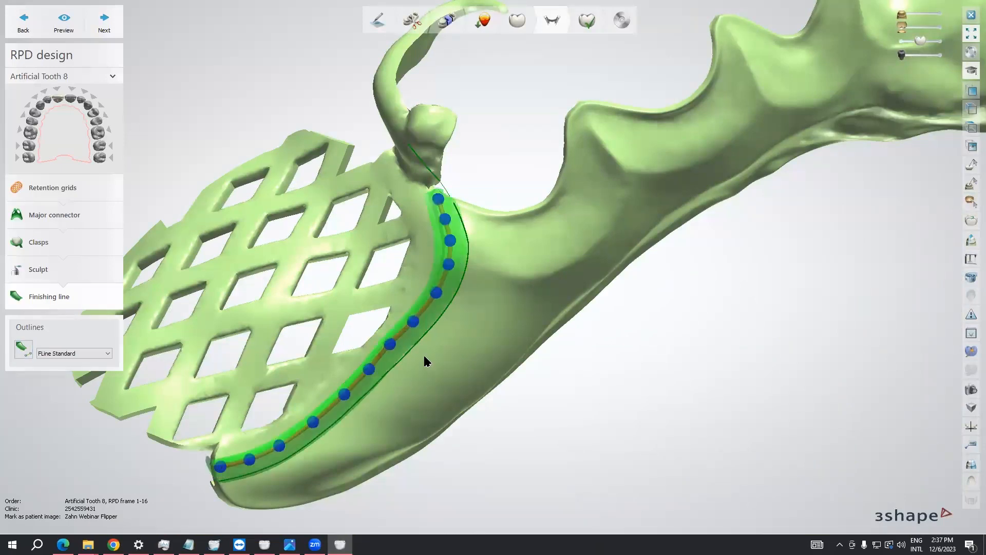
Fine-tune a control point on the finishing line along the retention grid's junction with the major connector and check the line from several angles
scroll(459, 219, up, 3)
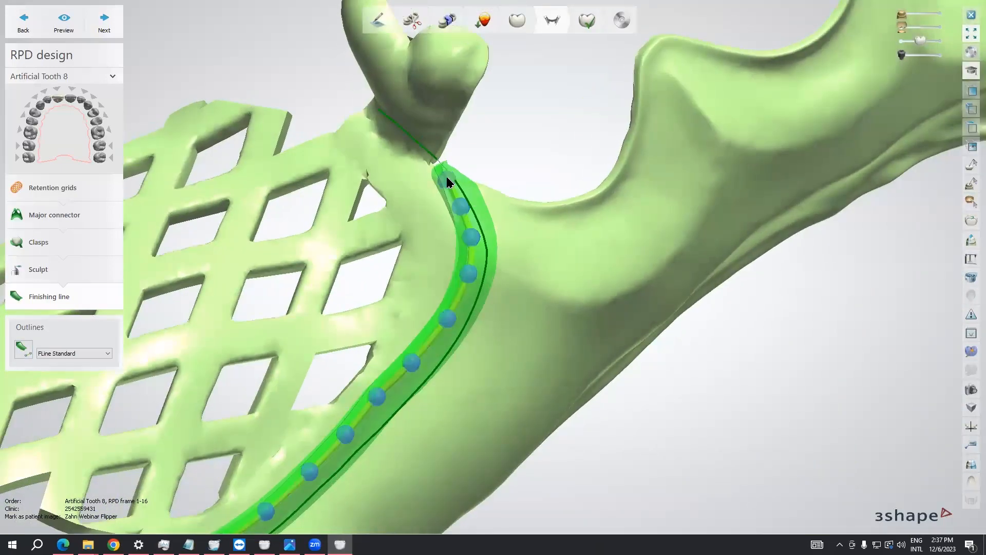
scroll(465, 236, down, 5)
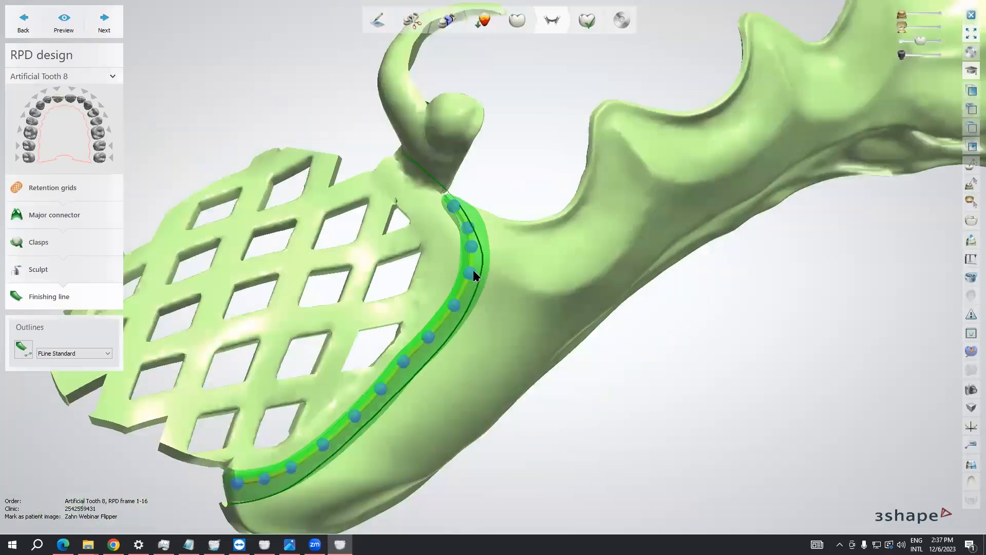
scroll(353, 355, up, 5)
drag(358, 336, 364, 337)
middle_drag(624, 204, 460, 389)
scroll(461, 389, down, 3)
right_drag(503, 340, 581, 264)
middle_drag(581, 264, 474, 363)
scroll(474, 363, up, 3)
right_drag(479, 361, 456, 267)
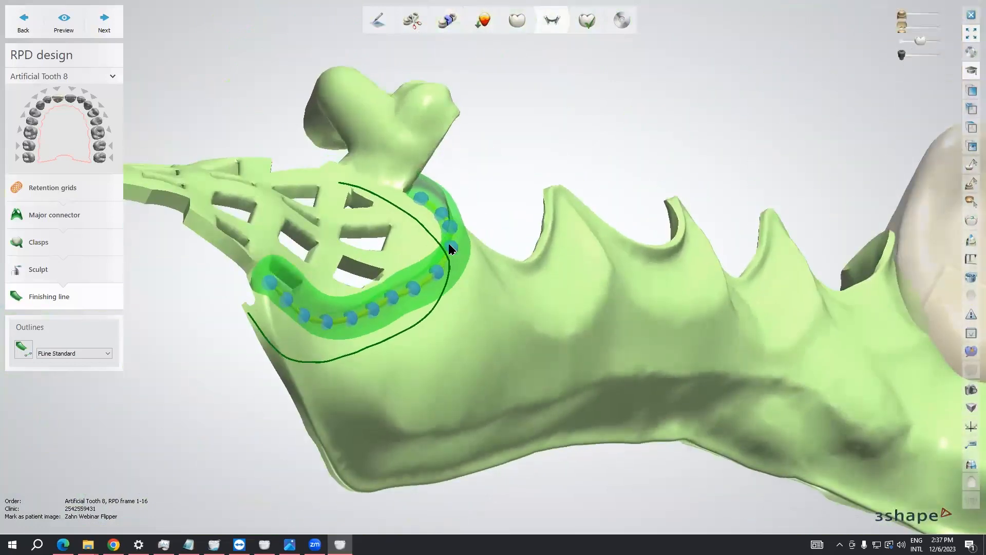
Try reversing the finishing line's spline, then reverse it back to its original direction
right_click(450, 248)
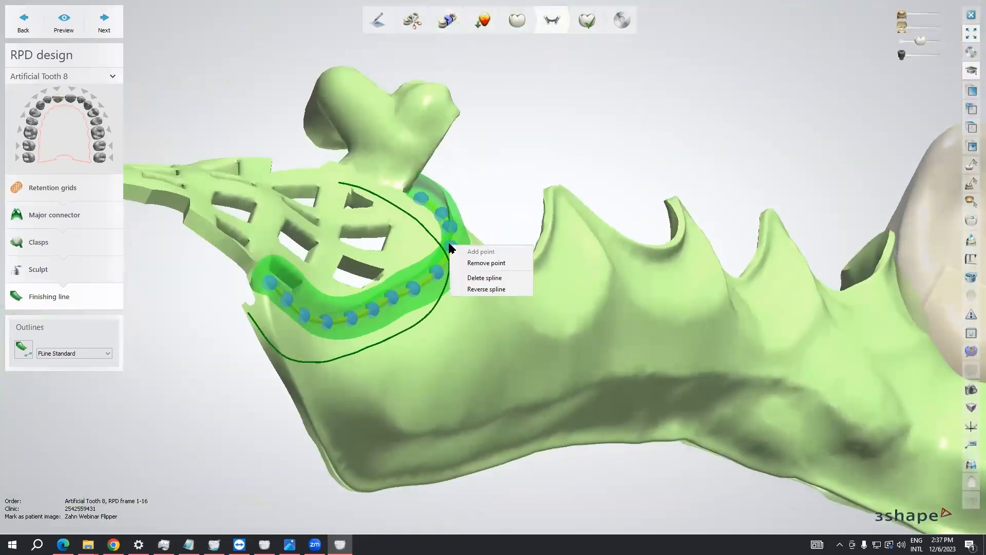
click(479, 289)
right_drag(531, 314, 459, 260)
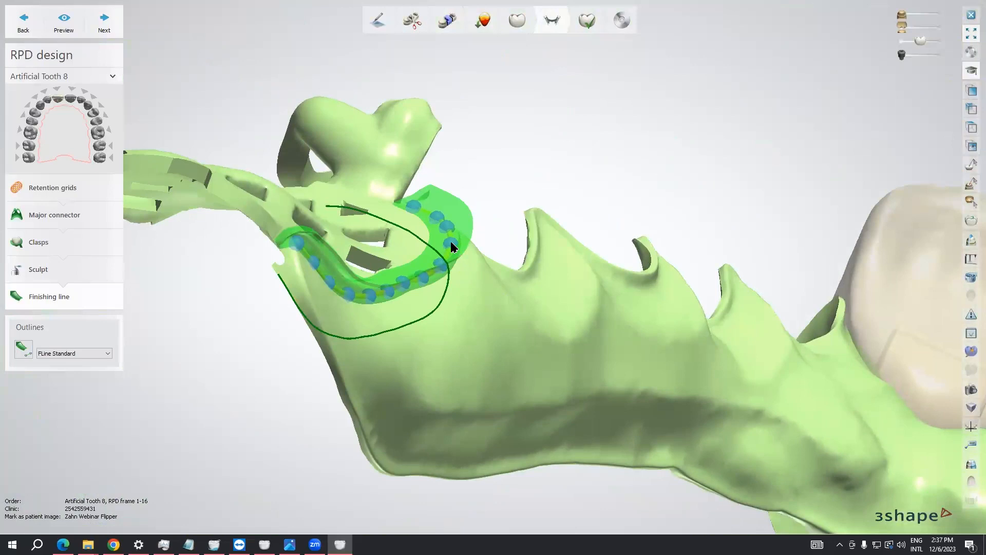
right_click(451, 247)
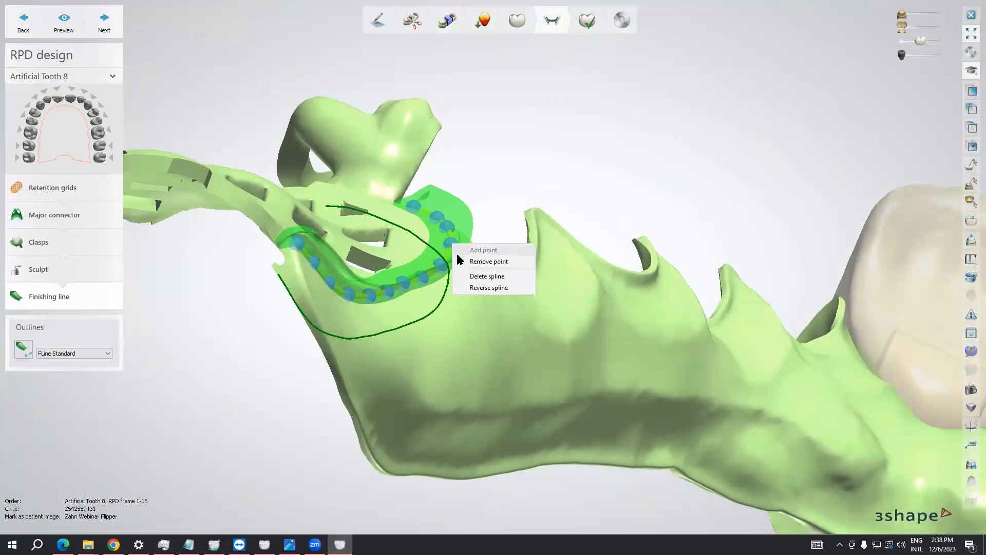
click(483, 289)
Check the whole frame with its finishing line and advance to the Finalize stage for sculpting the RPD design
scroll(474, 310, down, 3)
right_drag(473, 307, 461, 352)
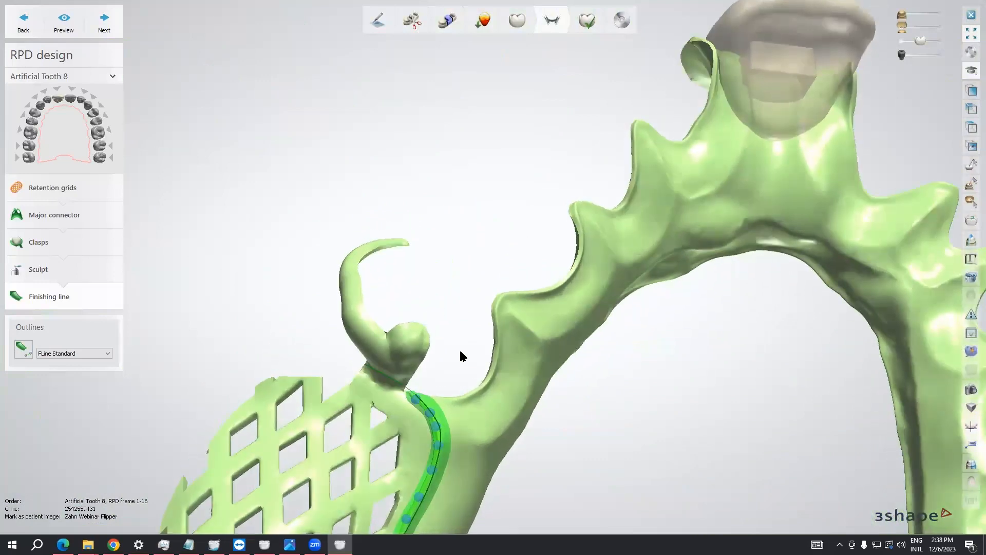
middle_drag(462, 352, 472, 284)
scroll(474, 290, down, 5)
mouse_move(493, 317)
right_down()
mouse_move(480, 276)
mouse_move(504, 291)
mouse_move(491, 302)
right_up()
middle_drag(492, 302, 415, 291)
right_drag(446, 280, 406, 291)
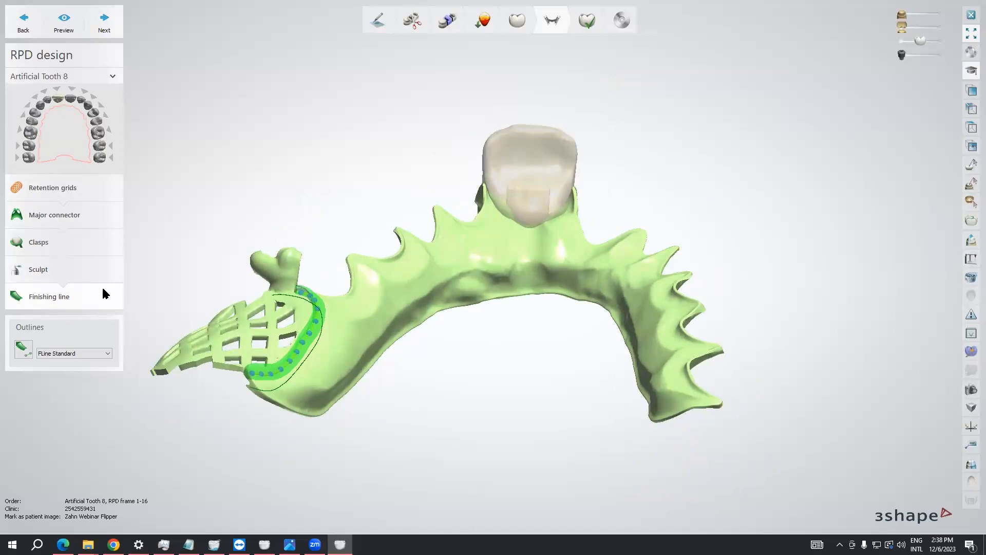
click(106, 23)
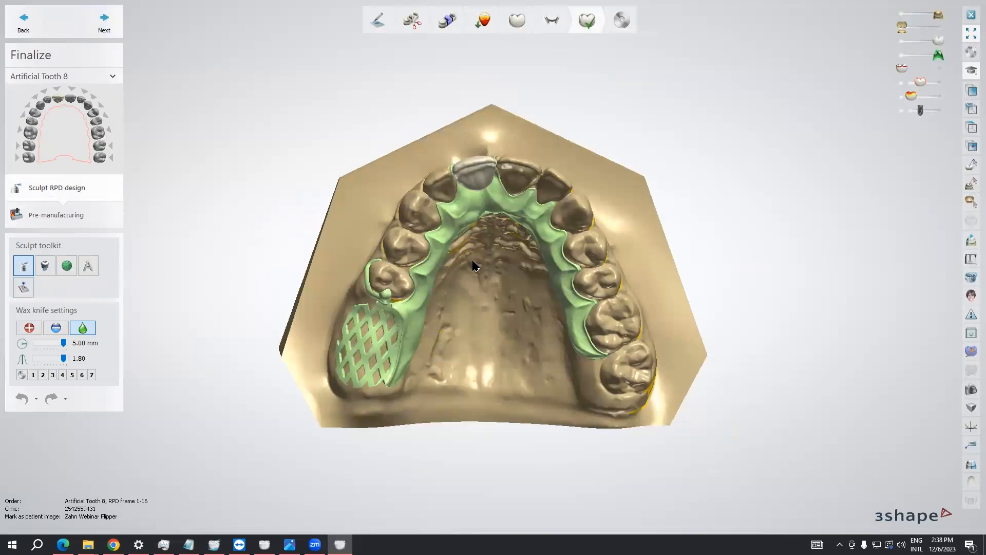
Smooth the major connector with the wax knife at 5.00 mm radius and 1.80 strength, reducing the radius to 3.50 mm near the posterior end
scroll(447, 286, up, 5)
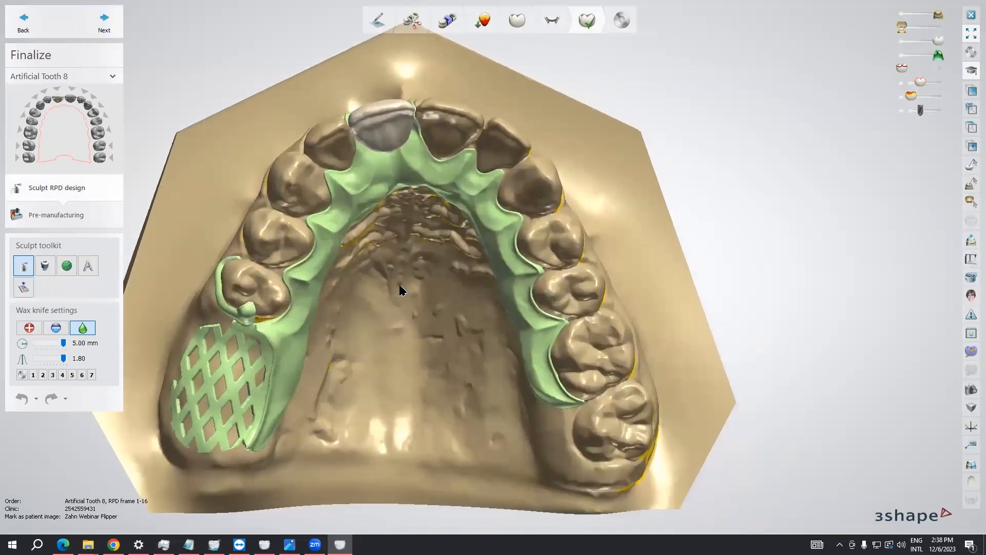
right_drag(400, 291, 424, 277)
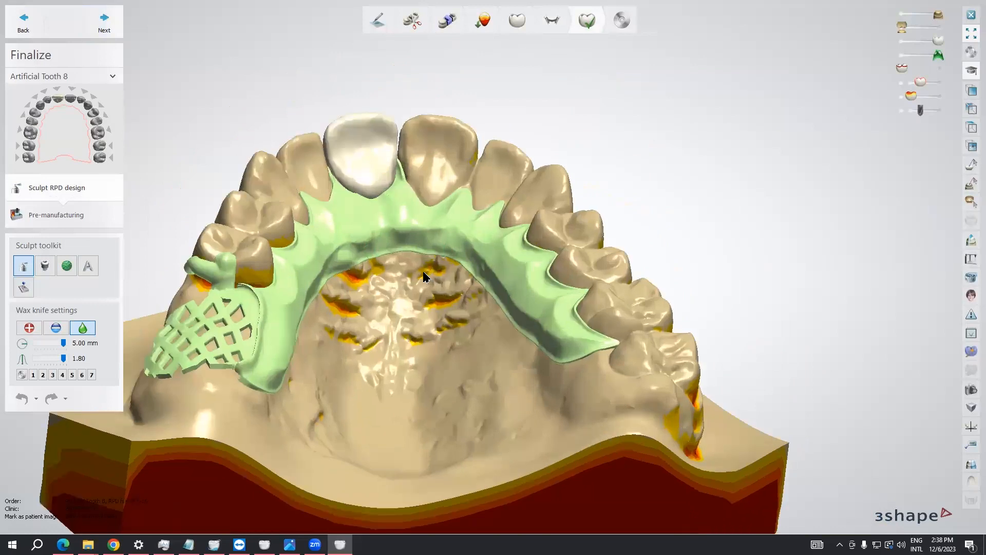
scroll(423, 272, up, 3)
middle_drag(393, 280, 439, 295)
mouse_move(460, 297)
right_down()
mouse_move(455, 285)
mouse_move(451, 296)
right_up()
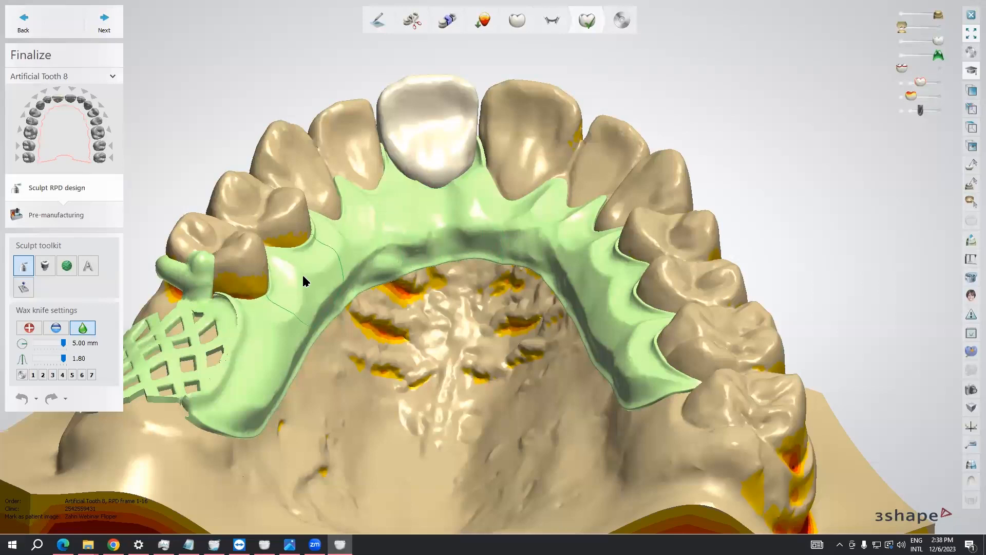
mouse_move(309, 282)
right_down()
mouse_move(299, 303)
mouse_move(297, 294)
right_up()
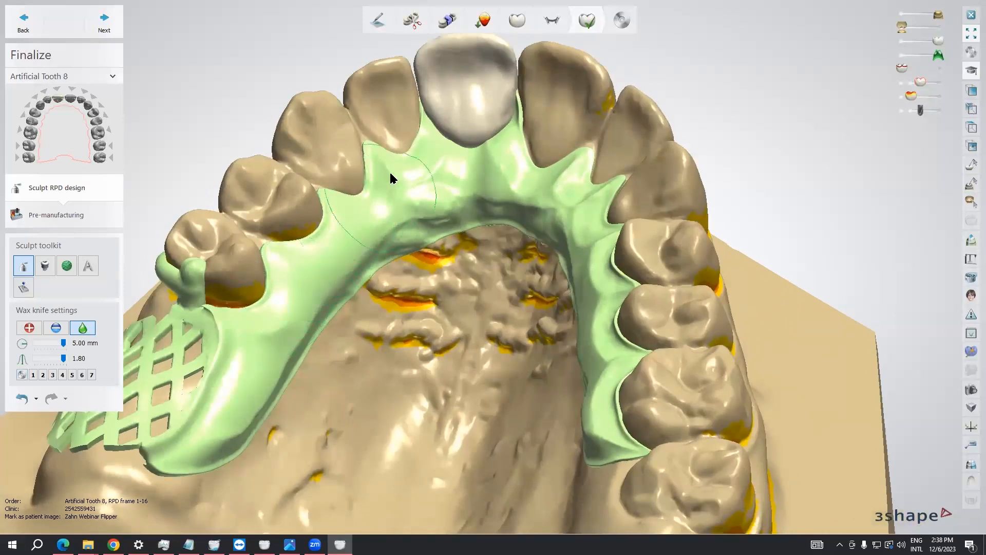
right_drag(520, 202, 535, 194)
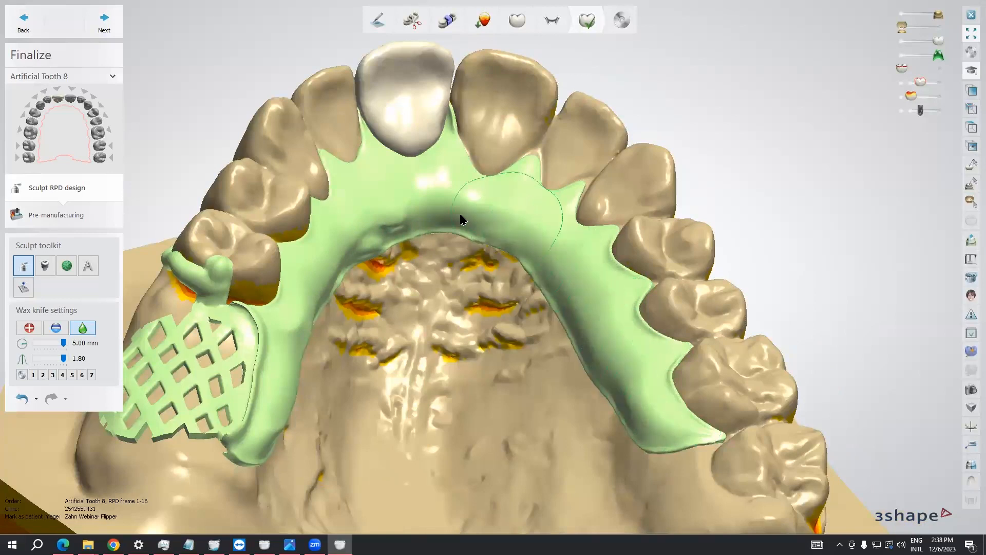
right_drag(348, 260, 345, 273)
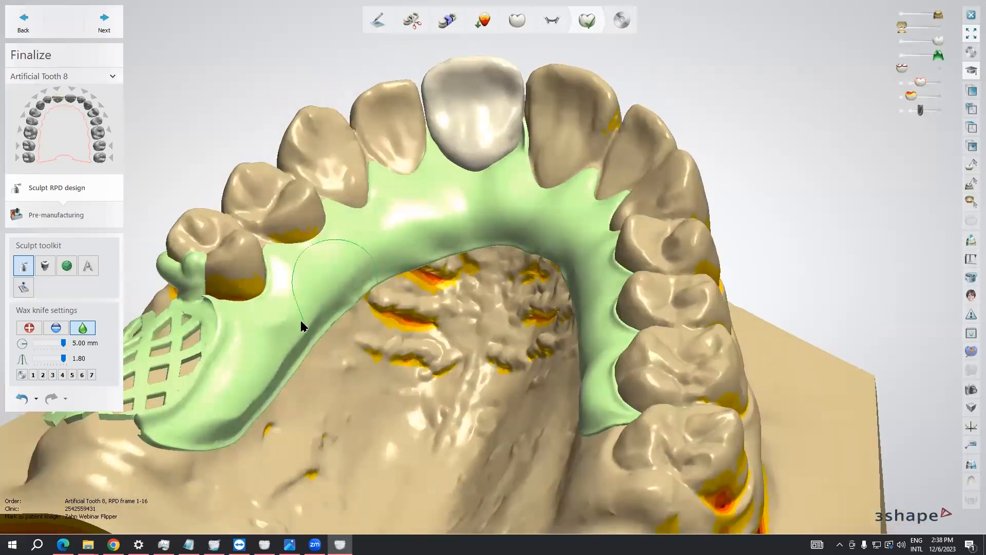
ctrl+scroll(260, 357, down, 3)
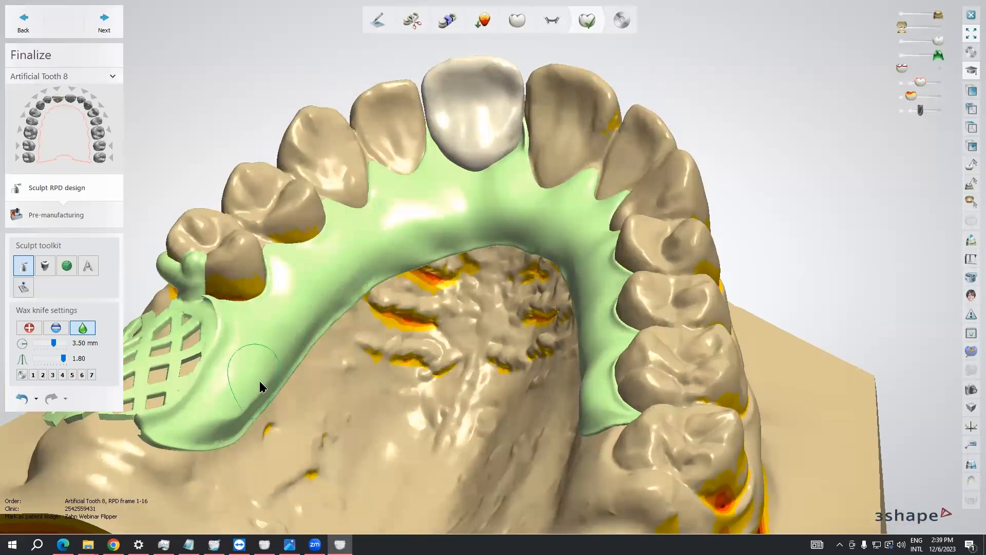
right_drag(255, 386, 473, 370)
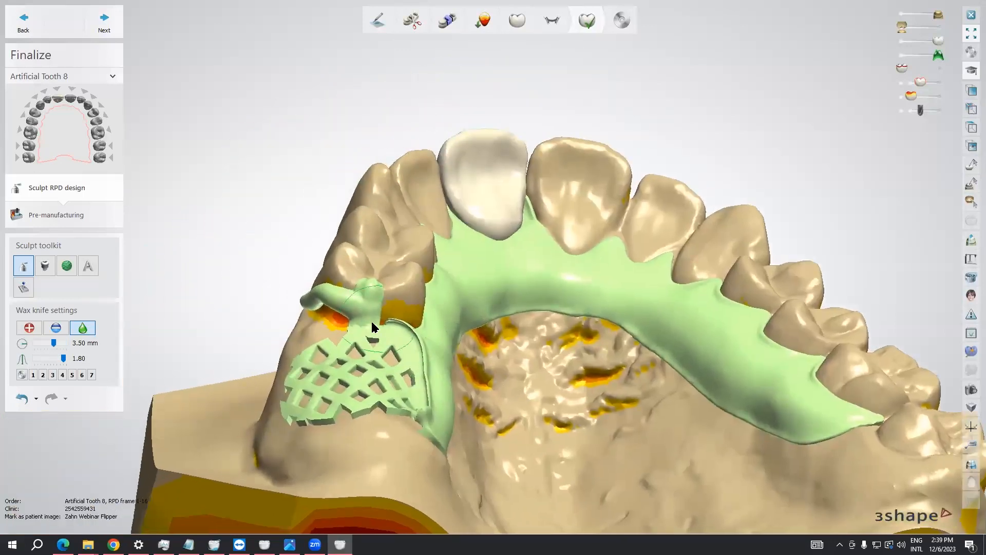
Set the smoothing wax knife to 2.00 mm radius and 0.80 strength and smooth the clasp near the retention grid
scroll(368, 322, up, 3)
ctrl+scroll(368, 322, down, 1)
ctrl+scroll(367, 326, down, 2)
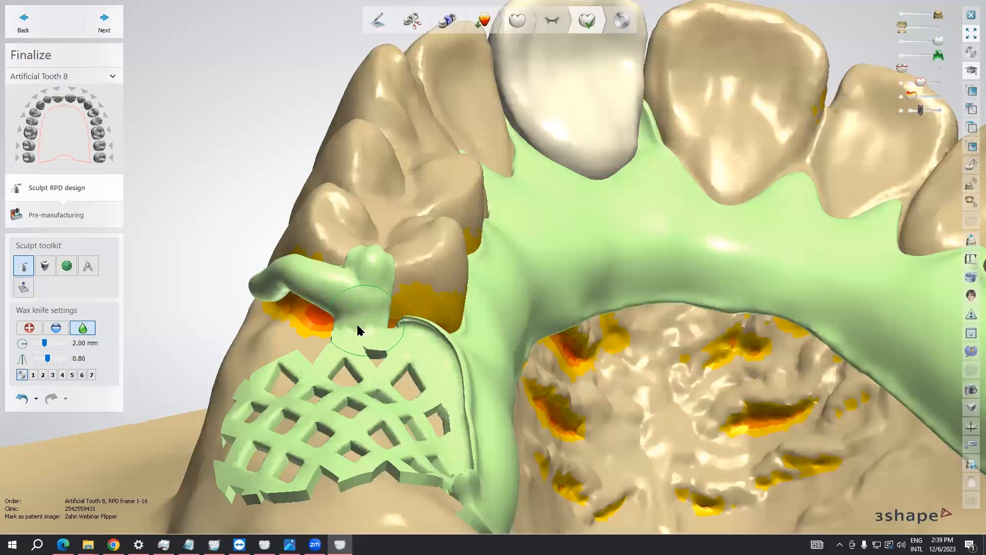
scroll(359, 345, up, 5)
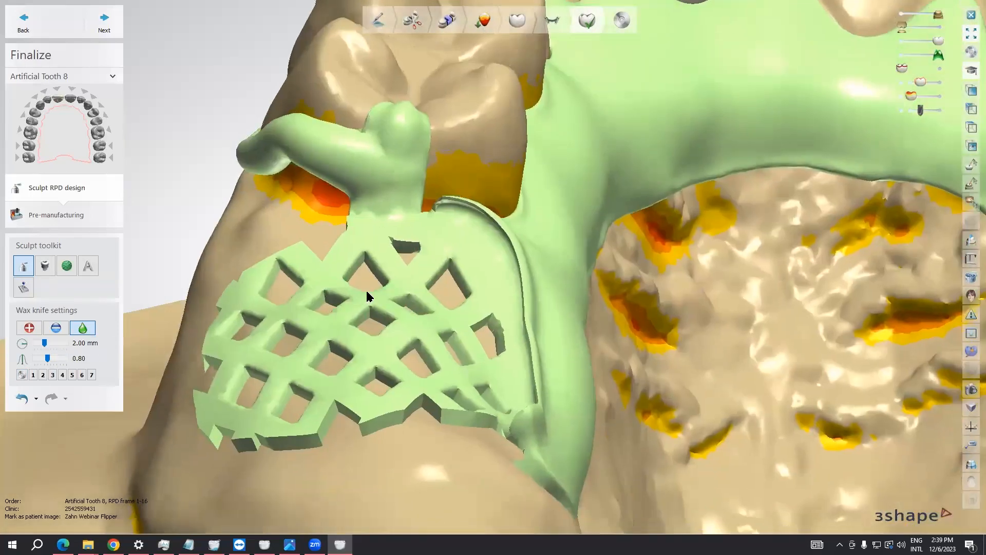
right_drag(367, 295, 396, 314)
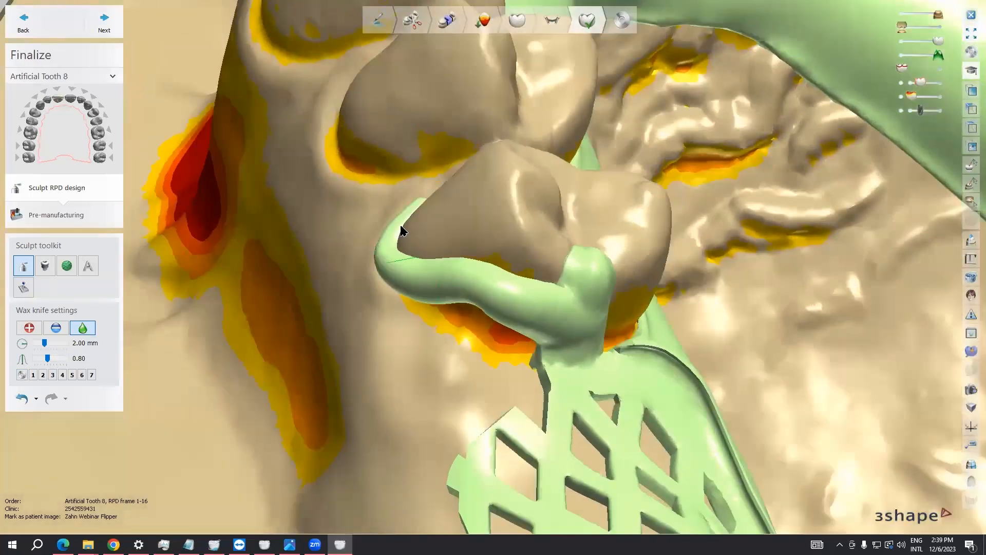
right_drag(416, 237, 460, 256)
drag(493, 268, 493, 278)
Try smoothing the outer corner of the retention grid and undo the stroke
middle_drag(491, 265, 348, 109)
mouse_move(491, 351)
mouse_down()
mouse_move(511, 360)
mouse_move(506, 369)
mouse_move(518, 359)
mouse_move(494, 366)
mouse_up()
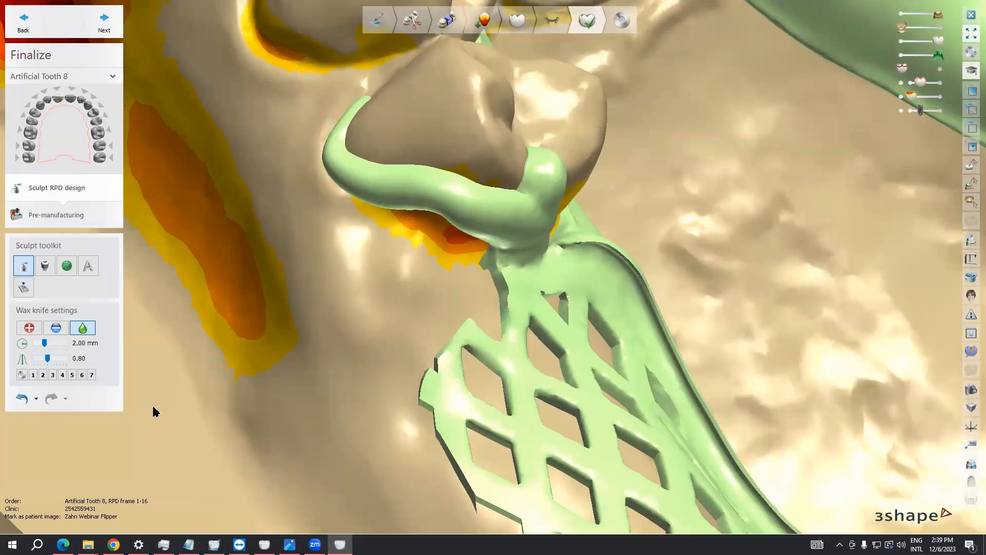
click(21, 401)
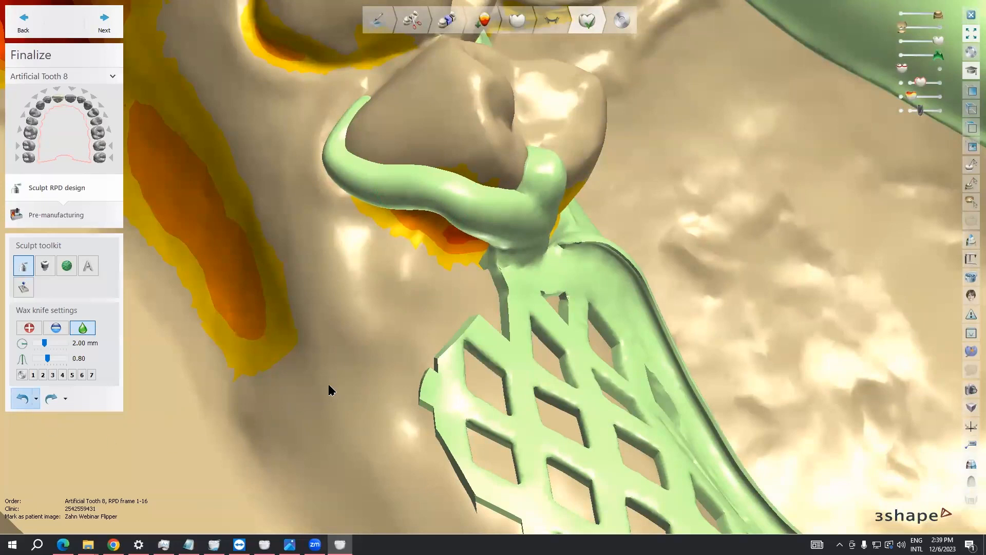
Reduce the wax knife radius to 1.50 mm and smooth the clasp's rest and its connection to the retention grid
mouse_move(470, 338)
right_down()
mouse_move(458, 394)
mouse_move(488, 372)
mouse_move(333, 276)
mouse_move(352, 326)
right_up()
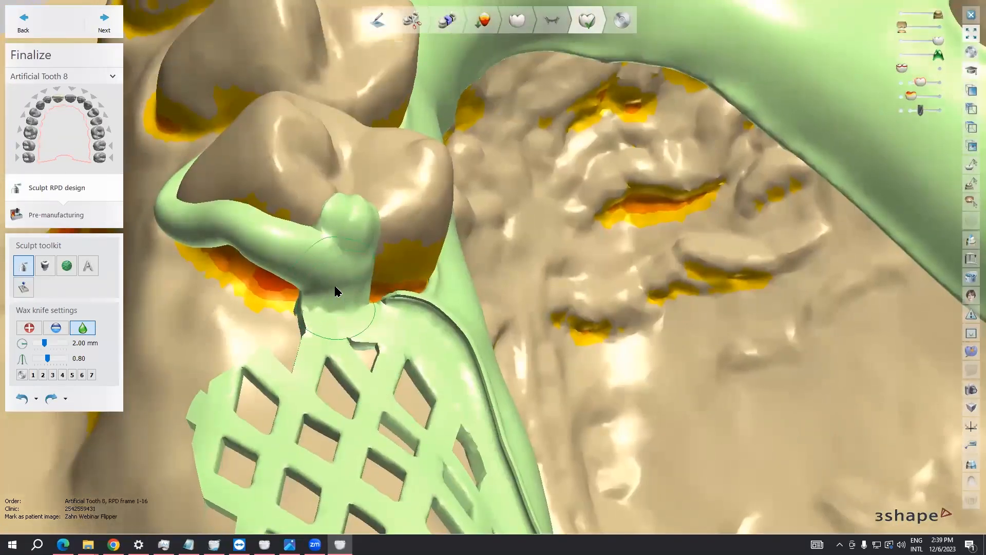
shift+scroll(334, 283, down, 2)
drag(331, 291, 331, 298)
mouse_move(352, 221)
mouse_down()
mouse_move(326, 256)
mouse_move(324, 284)
mouse_up()
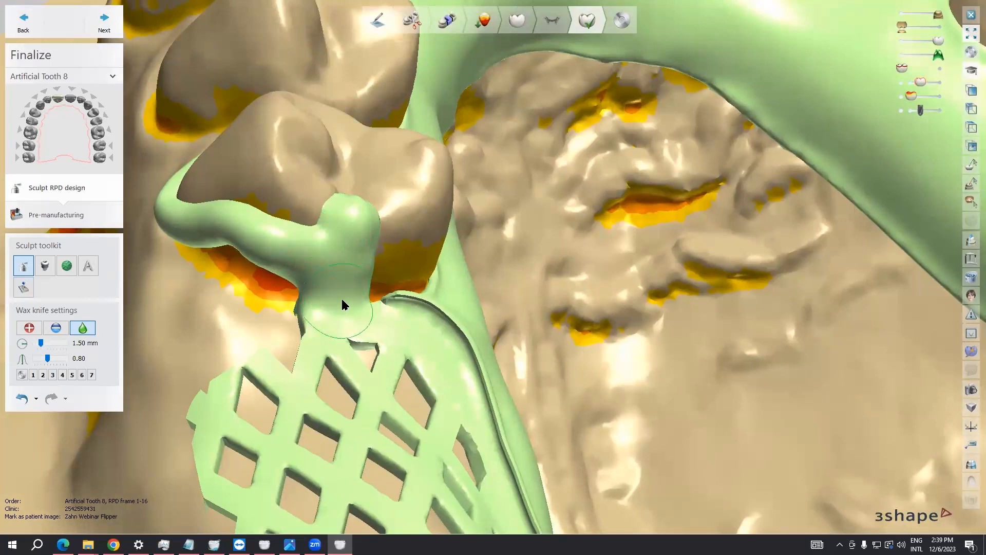
Smooth the frame around artificial tooth 8, including its labial flange, with the wax knife at 4.50 mm radius, raising the strength to 1.40
scroll(432, 362, down, 5)
right_drag(434, 363, 346, 382)
middle_drag(346, 383, 363, 278)
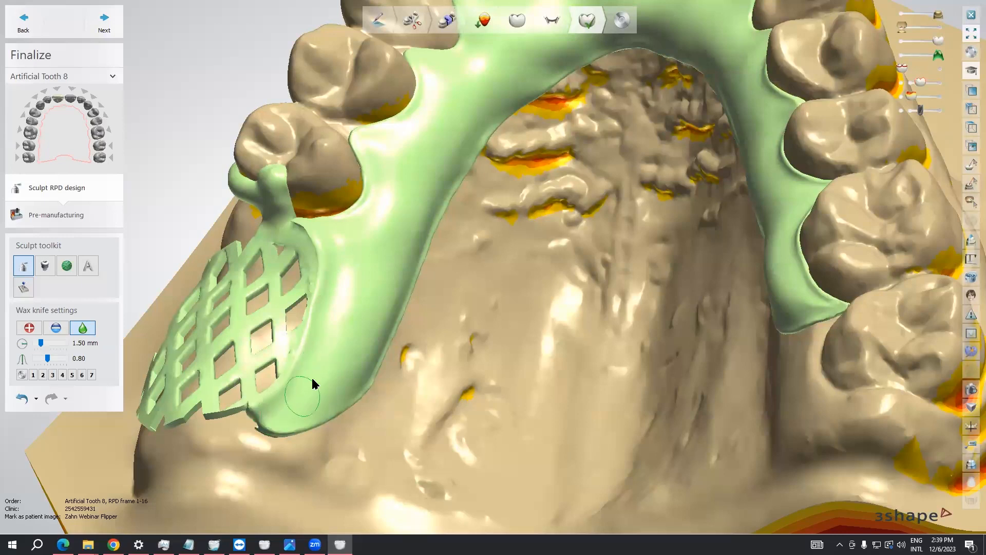
middle_drag(384, 235, 274, 452)
right_drag(557, 210, 571, 295)
middle_drag(509, 196, 508, 211)
shift+scroll(437, 190, up, 2)
mouse_move(436, 190)
mouse_down()
mouse_move(441, 170)
mouse_move(484, 152)
mouse_move(515, 159)
mouse_up()
shift+scroll(515, 160, up, 4)
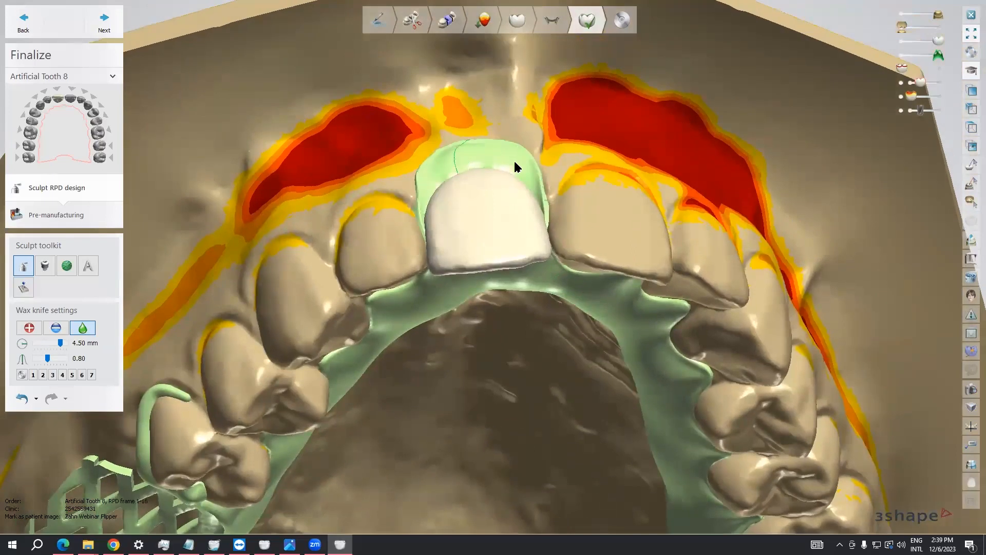
right_drag(446, 222, 501, 181)
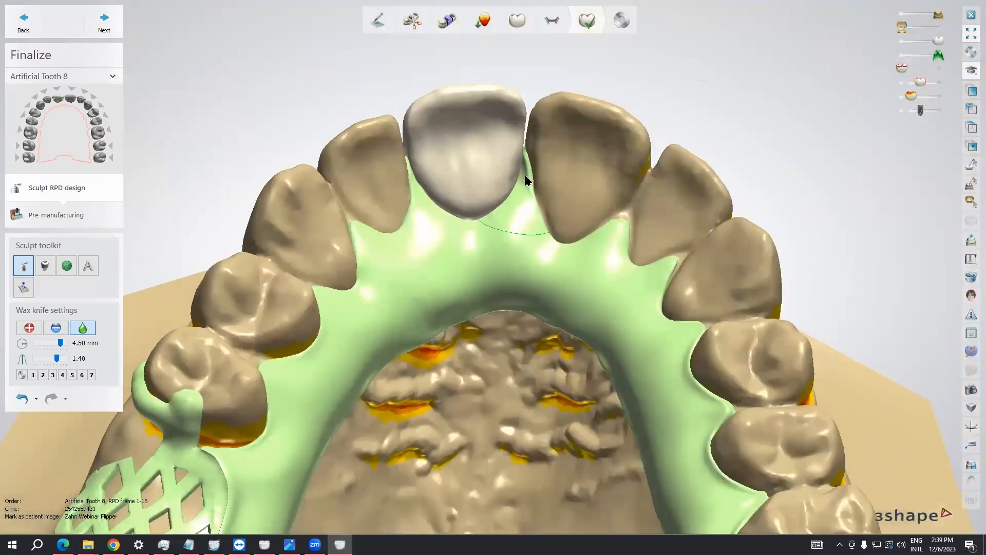
Show the thickness map on the denture frame and set its minimum value to 2.03 mm
right_drag(519, 246, 504, 132)
scroll(473, 205, down, 4)
right_drag(477, 231, 479, 198)
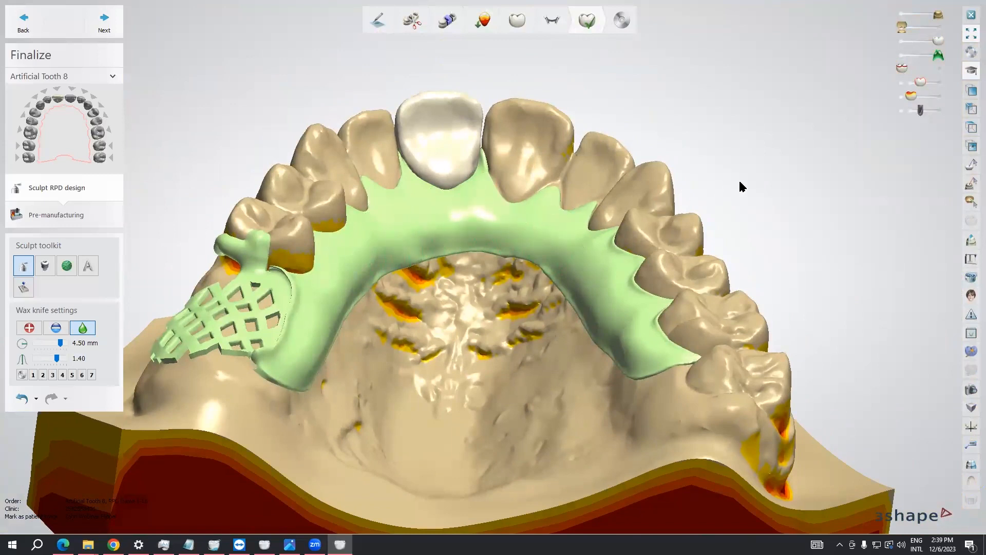
click(902, 86)
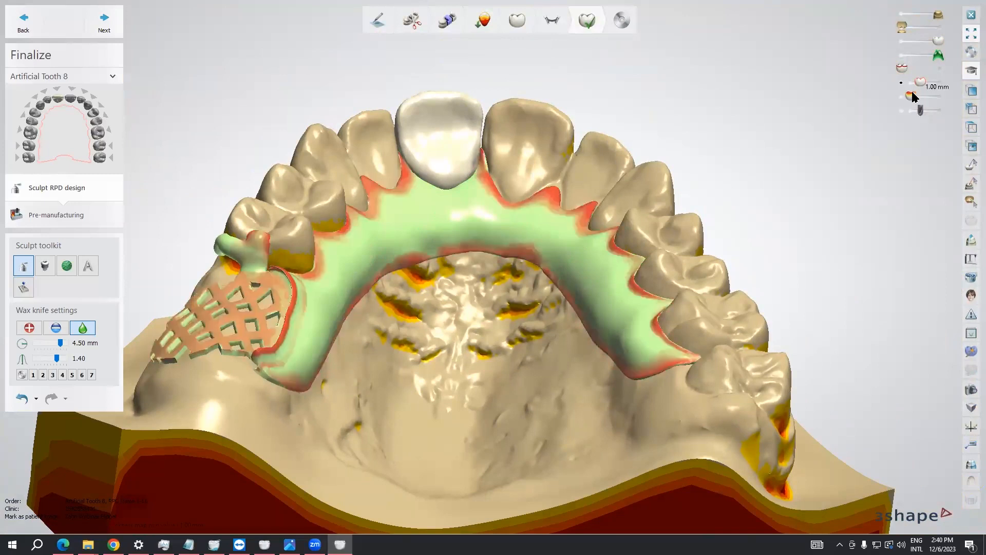
drag(920, 82, 927, 81)
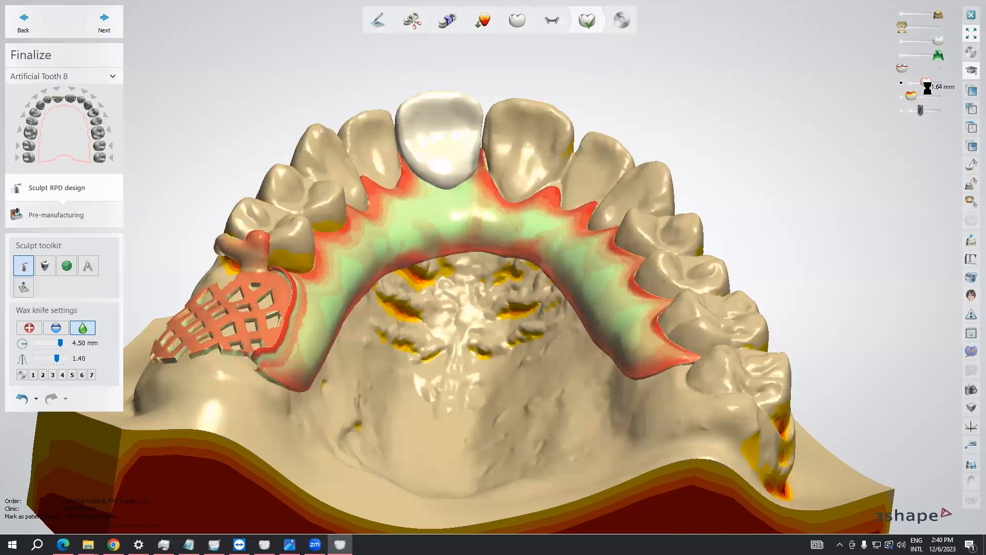
drag(926, 82, 931, 82)
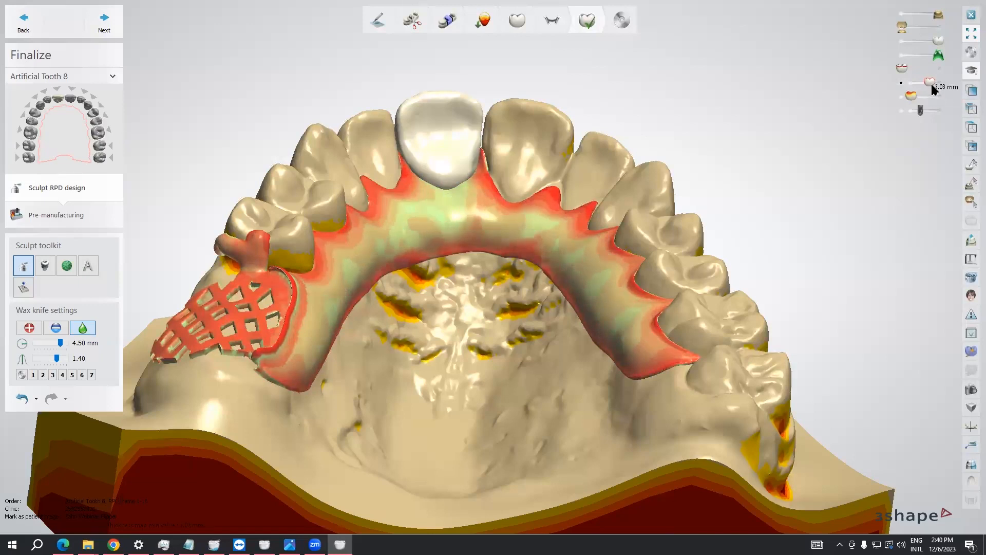
Set the wax knife to add wax at 5.50 mm radius and 50.0 µm, and thicken the grid-side half of the palatal strap
mouse_move(522, 297)
right_down()
mouse_move(469, 319)
mouse_move(286, 309)
right_up()
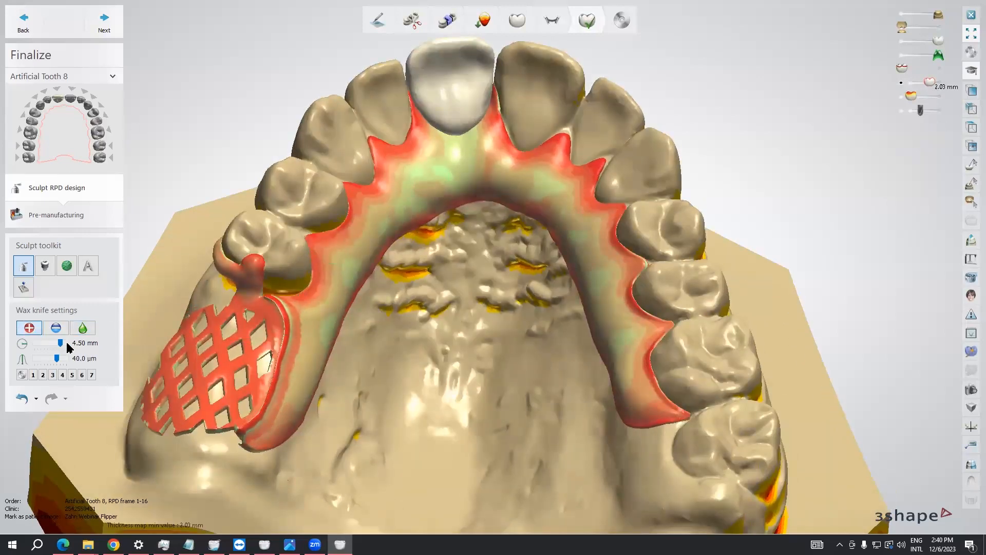
shift+scroll(331, 317, up, 2)
ctrl+scroll(338, 310, up, 1)
mouse_move(337, 309)
right_down()
mouse_move(370, 293)
mouse_move(329, 310)
right_up()
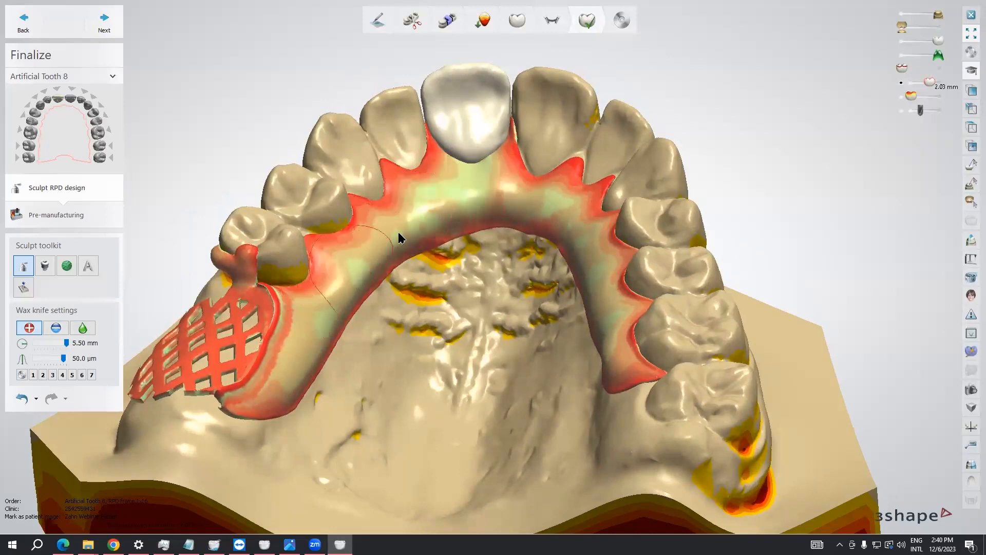
right_drag(372, 263, 469, 245)
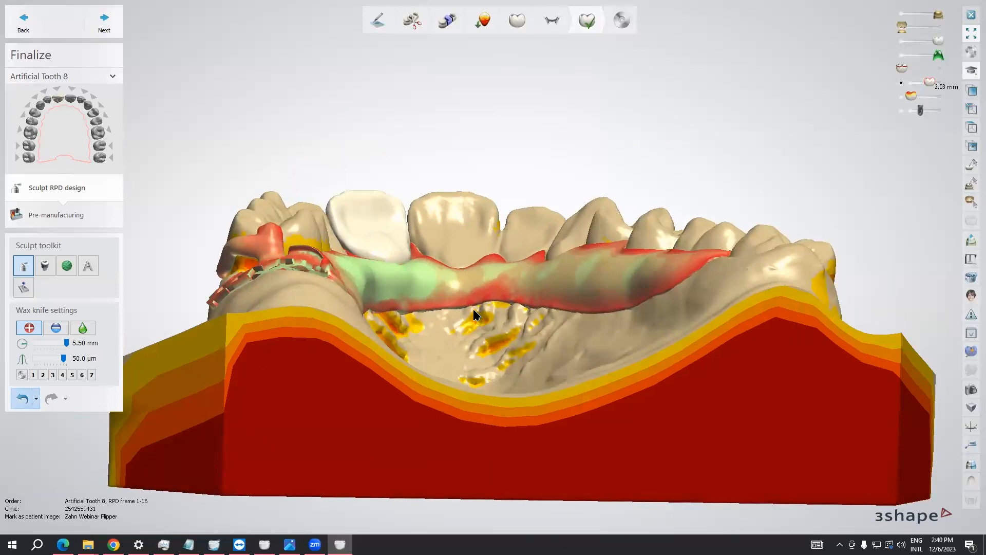
right_drag(461, 285, 343, 300)
mouse_move(414, 217)
mouse_down()
mouse_move(436, 199)
mouse_move(386, 225)
mouse_up()
mouse_move(341, 304)
mouse_down()
mouse_move(352, 276)
mouse_move(329, 363)
mouse_move(353, 267)
mouse_up()
drag(459, 186, 535, 195)
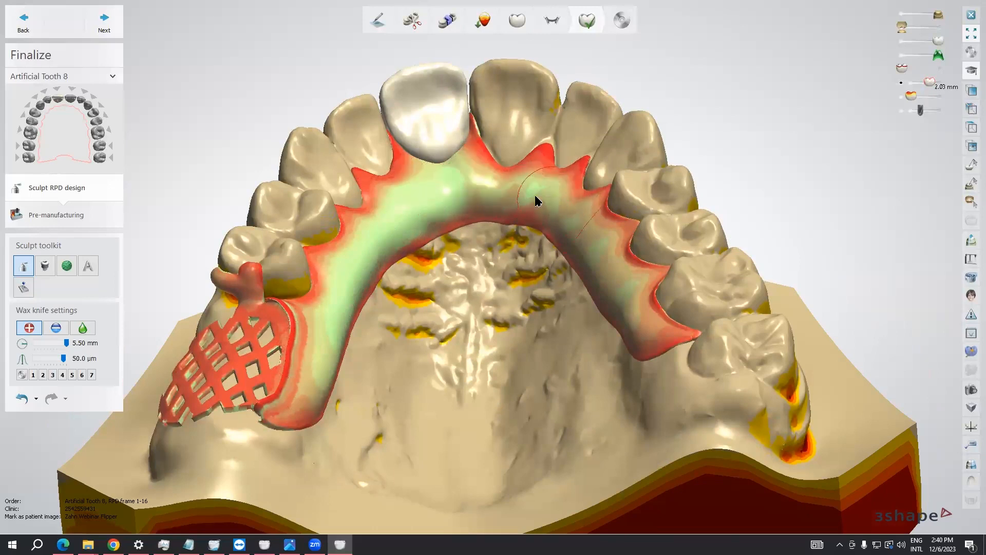
Add wax along the strap from behind the incisors to its free end opposite the retention grid
right_drag(551, 217, 466, 211)
drag(518, 237, 452, 231)
mouse_move(511, 235)
mouse_down()
mouse_move(603, 286)
mouse_move(532, 236)
mouse_move(619, 288)
mouse_move(470, 216)
mouse_move(504, 208)
mouse_up()
mouse_move(504, 208)
right_down()
mouse_move(502, 230)
mouse_move(522, 183)
mouse_move(487, 212)
right_up()
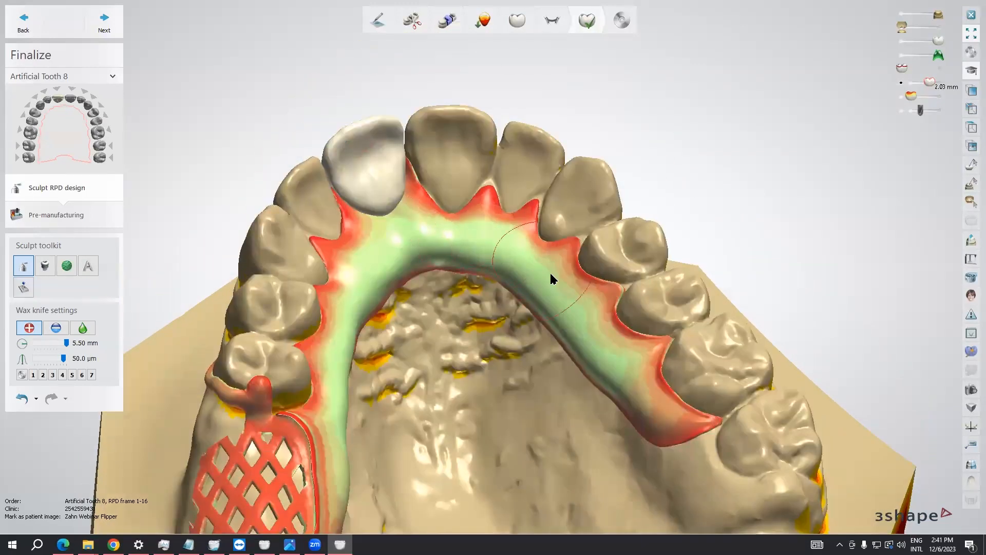
mouse_move(584, 317)
mouse_down()
mouse_move(654, 418)
mouse_move(608, 378)
mouse_move(653, 419)
mouse_up()
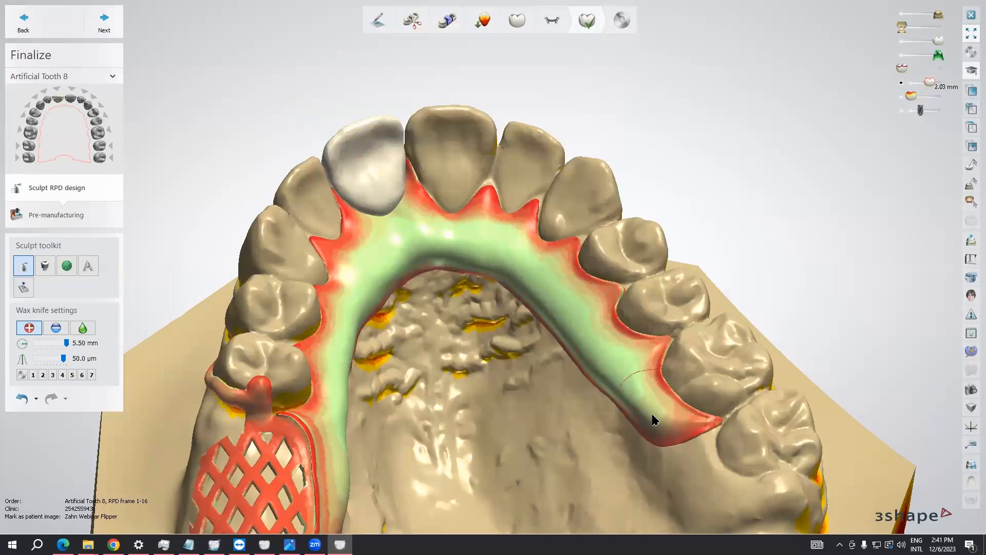
Thicken the frame's tooth-side border along the grid-side premolars and canine, up to the point beside the lateral incisor
right_drag(513, 343, 335, 357)
scroll(360, 323, up, 5)
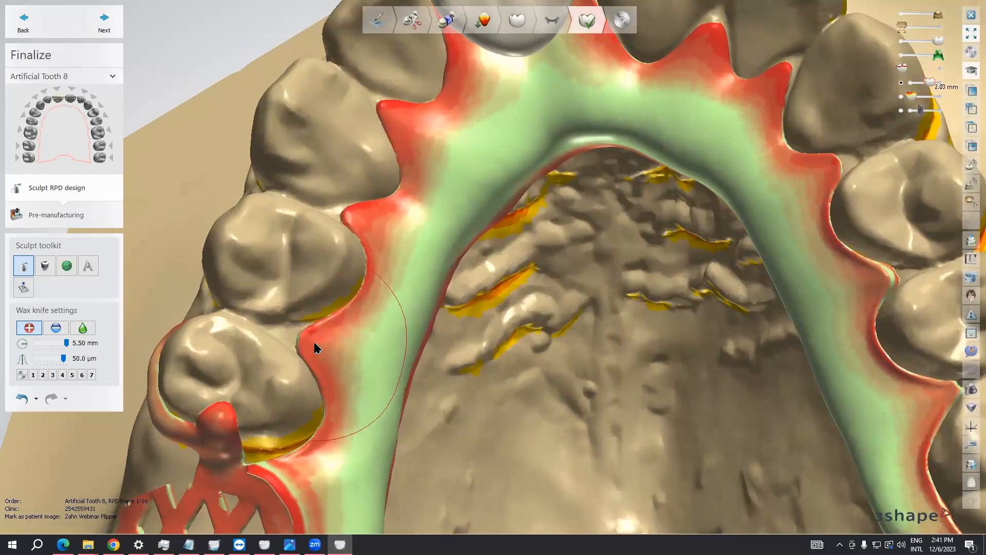
mouse_move(331, 343)
mouse_down()
mouse_move(357, 220)
mouse_move(409, 212)
mouse_up()
scroll(408, 208, down, 4)
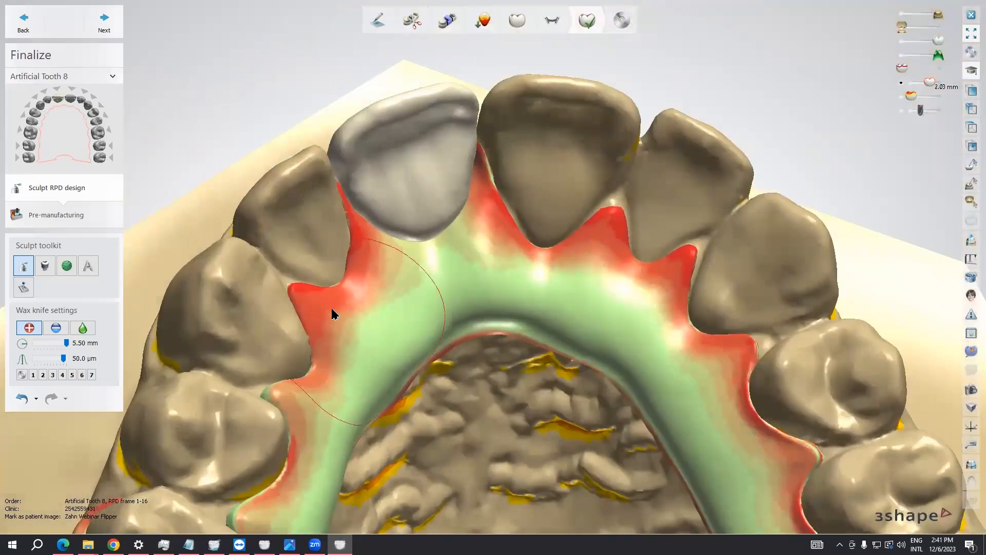
drag(322, 299, 337, 308)
Build up the pointed frame extensions between the incisors, canine and first premolar on the side opposite the grid
middle_drag(422, 307, 377, 332)
right_drag(269, 329, 294, 321)
middle_drag(436, 327, 408, 344)
drag(483, 283, 491, 279)
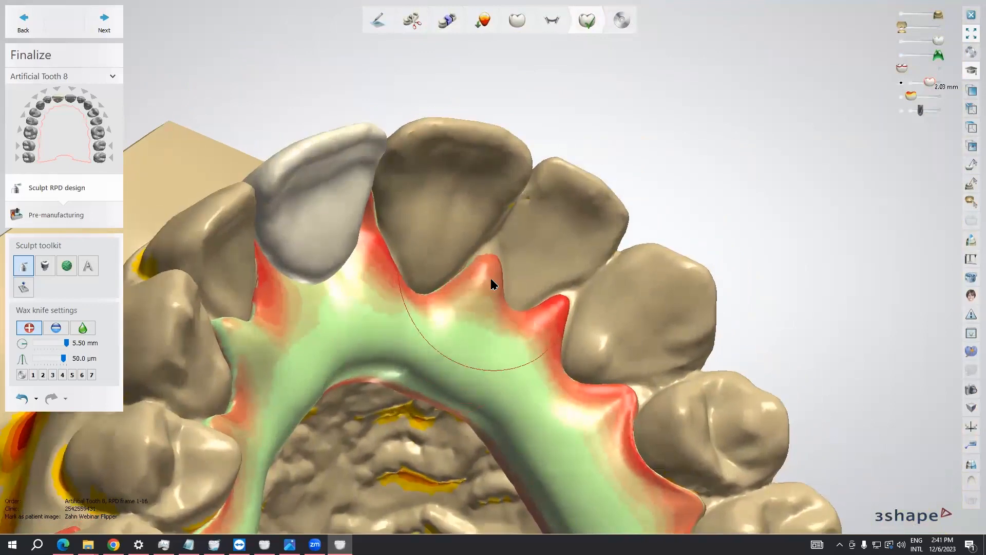
drag(554, 317, 557, 313)
middle_drag(561, 338, 546, 266)
mouse_move(533, 273)
mouse_down()
mouse_move(537, 251)
mouse_move(464, 222)
mouse_move(545, 220)
mouse_up()
drag(590, 333, 605, 330)
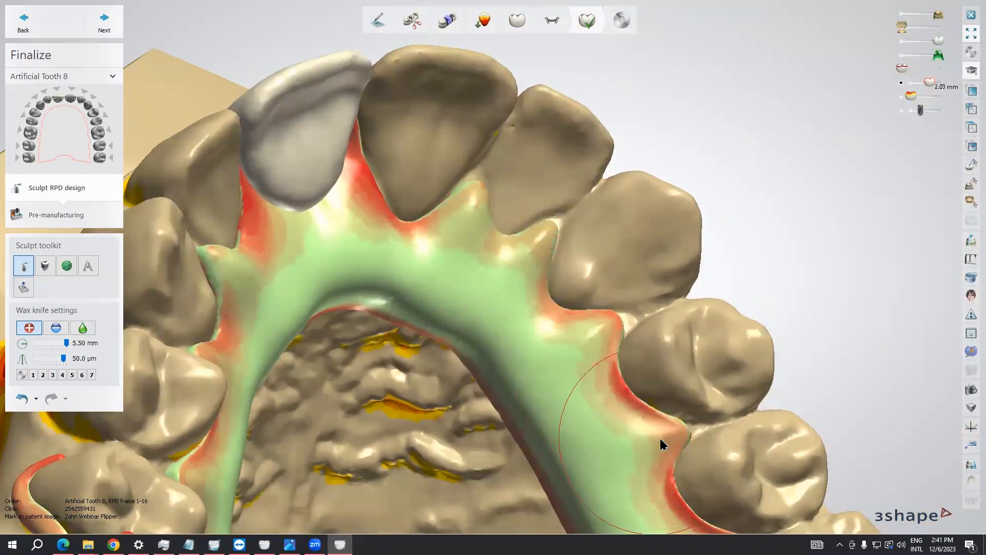
Add wax along the scalloped frame border at the premolars and molars opposite the grid, including the strap's end tip
middle_drag(654, 442, 587, 242)
mouse_move(668, 298)
mouse_down()
mouse_move(679, 303)
mouse_move(672, 321)
mouse_up()
mouse_move(673, 398)
mouse_down()
mouse_move(718, 462)
mouse_move(744, 470)
mouse_move(709, 480)
mouse_move(744, 480)
mouse_move(680, 470)
mouse_move(660, 448)
mouse_up()
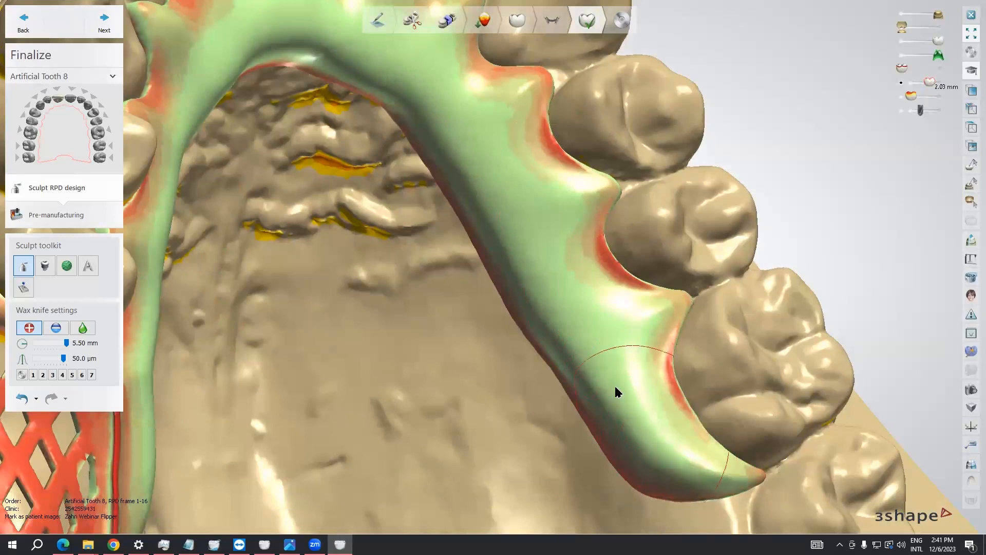
drag(751, 479, 765, 477)
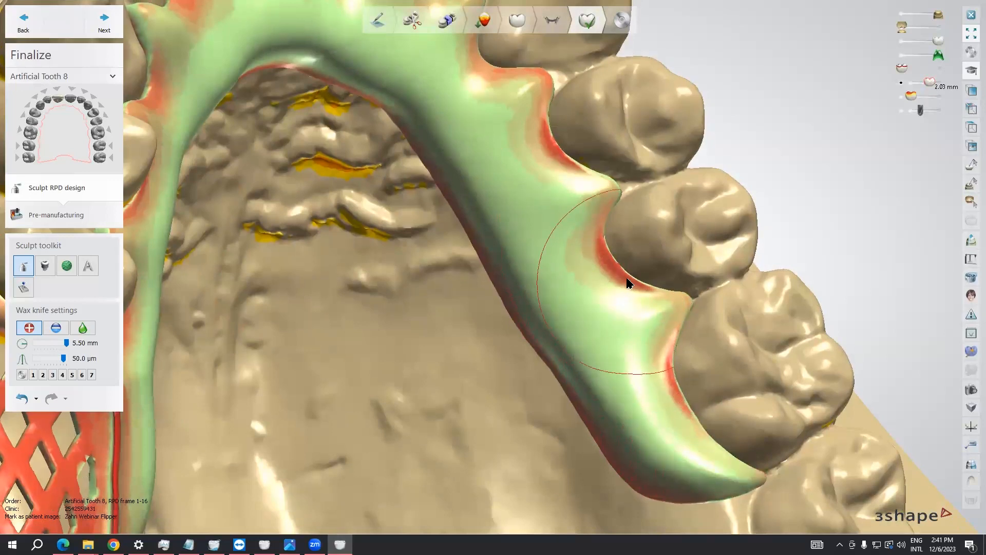
middle_drag(626, 236, 658, 381)
mouse_move(557, 225)
mouse_down()
mouse_move(518, 180)
mouse_move(514, 132)
mouse_move(423, 109)
mouse_move(461, 161)
mouse_up()
scroll(462, 162, down, 5)
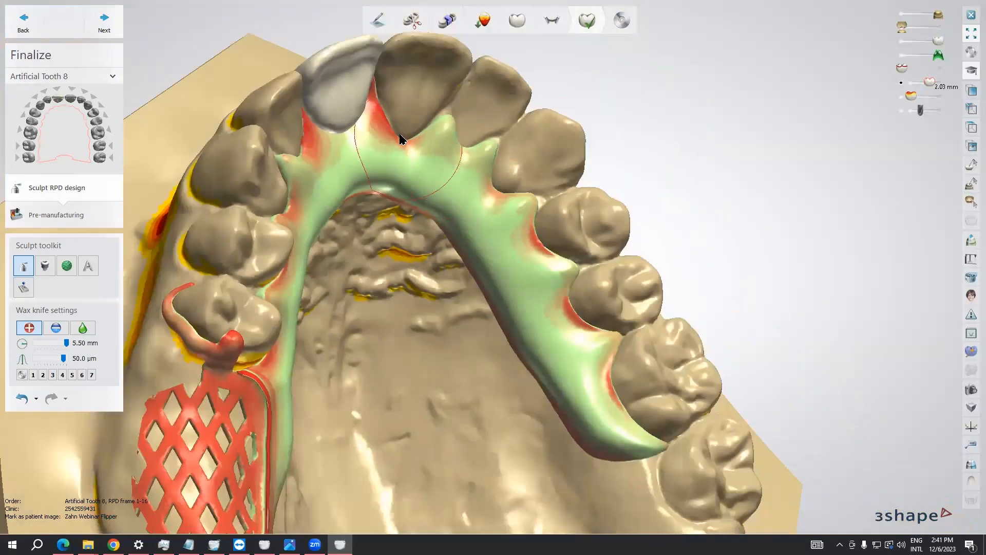
Thicken the frame behind artificial tooth 8, and hide and reshow the tooth to inspect the frame beneath it
middle_drag(504, 184, 642, 278)
right_drag(575, 258, 550, 256)
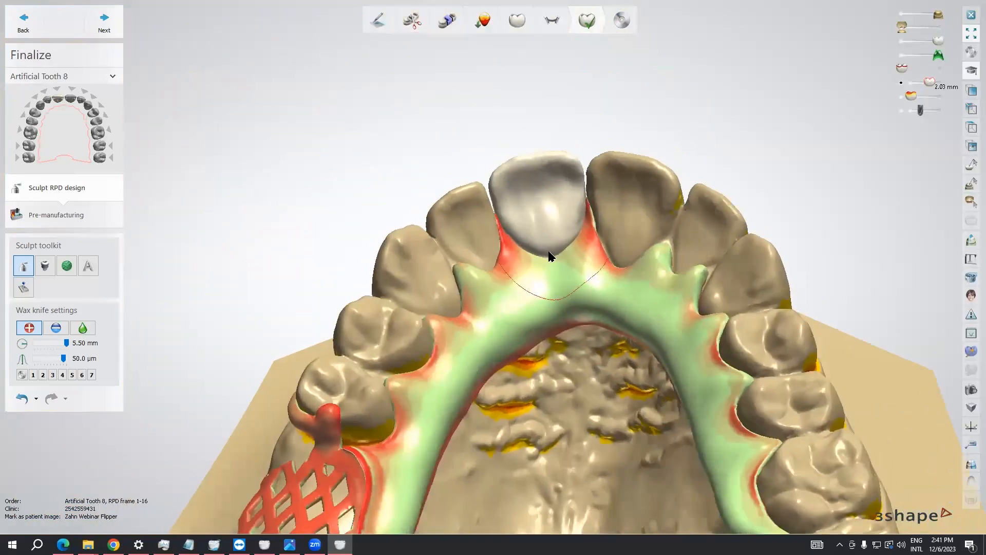
scroll(534, 237, up, 5)
scroll(579, 248, up, 2)
middle_drag(563, 258, 531, 287)
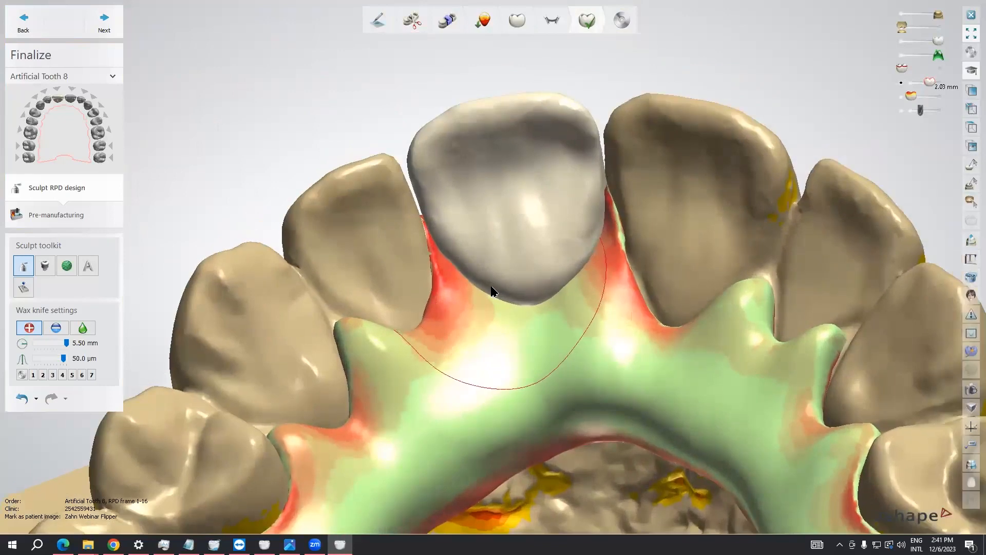
scroll(489, 286, up, 3)
mouse_move(436, 264)
mouse_down()
mouse_move(437, 276)
mouse_move(442, 262)
mouse_move(460, 288)
mouse_move(513, 311)
mouse_move(585, 298)
mouse_move(637, 272)
mouse_up()
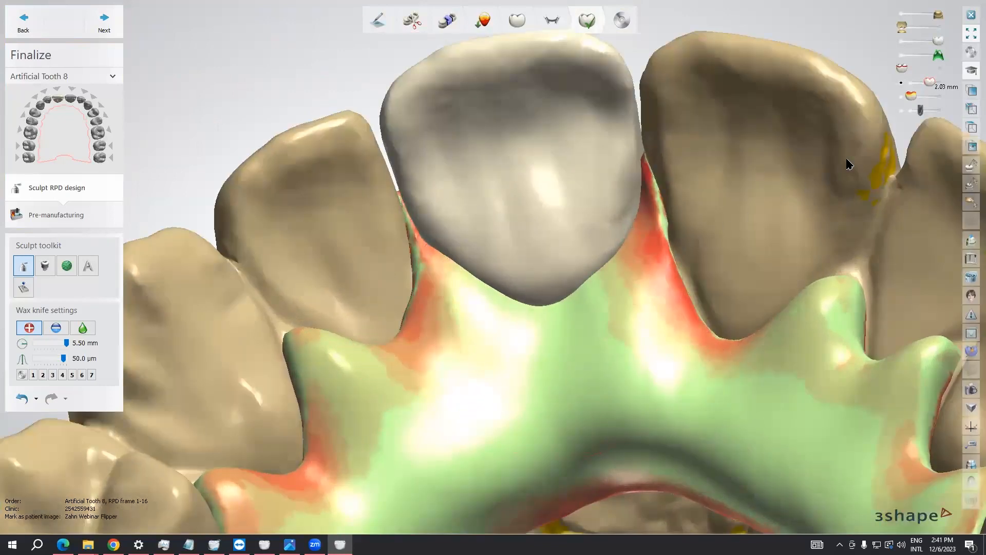
drag(937, 42, 891, 50)
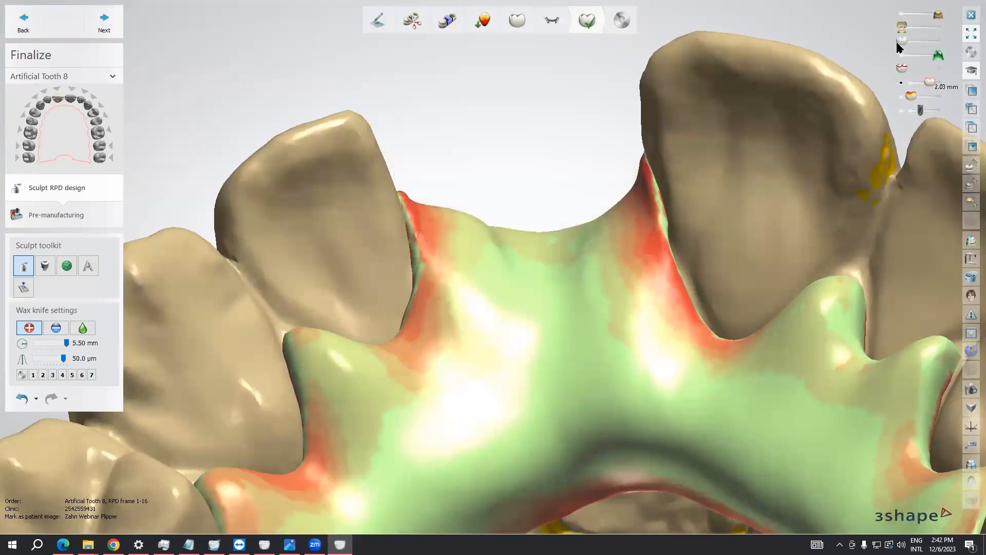
drag(906, 40, 938, 40)
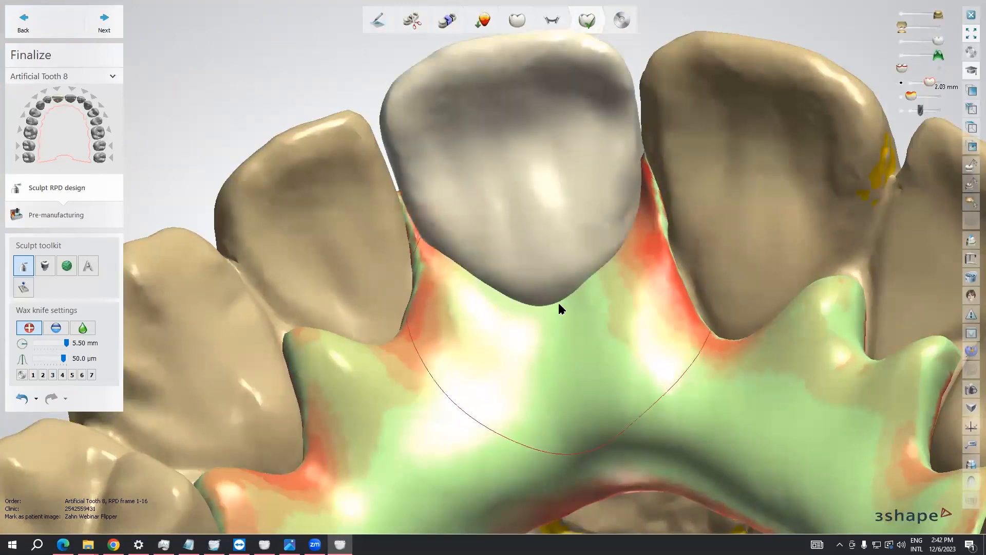
Reduce the wax knife radius to 3.50 mm and add wax to the frame points between artificial tooth 8 and its neighbours
right_drag(590, 282, 580, 336)
ctrl+scroll(580, 336, down, 4)
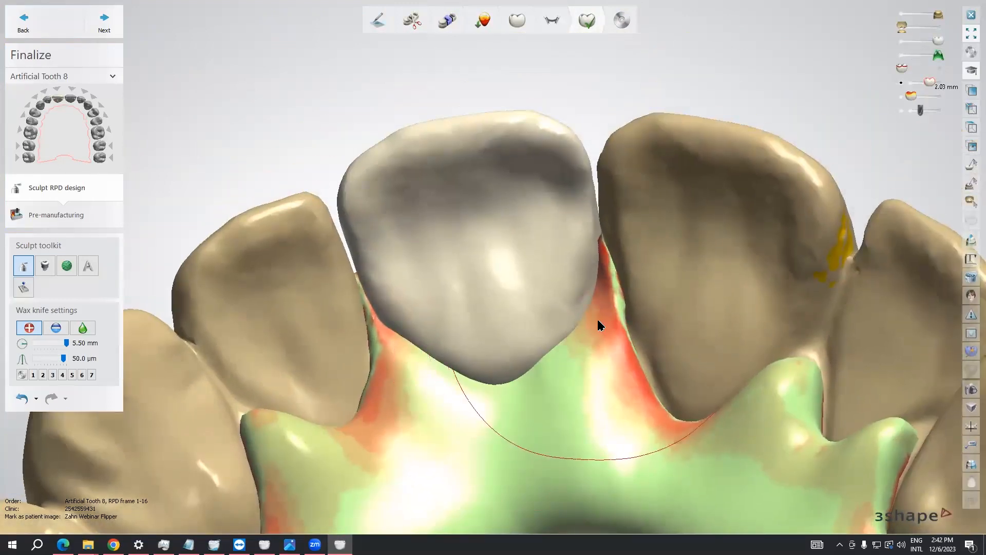
mouse_move(588, 317)
mouse_down()
mouse_move(594, 280)
mouse_move(591, 336)
mouse_up()
mouse_move(381, 363)
mouse_down()
mouse_move(376, 334)
mouse_move(402, 373)
mouse_up()
Thicken the labial flange around artificial tooth 8 with the wax knife, covering its centre and both sides
right_drag(402, 369, 448, 351)
scroll(415, 359, down, 5)
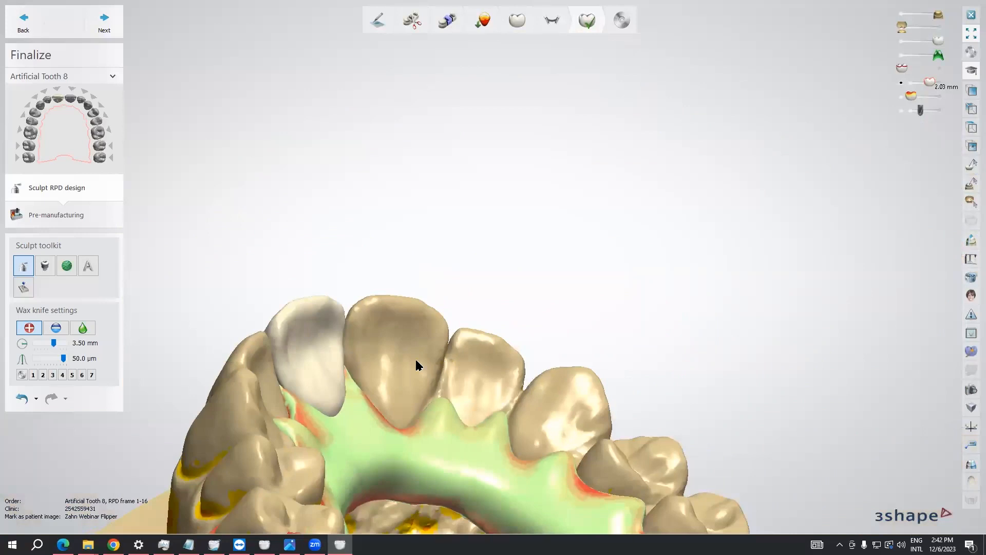
middle_drag(415, 359, 443, 287)
right_drag(443, 288, 564, 342)
scroll(565, 341, up, 2)
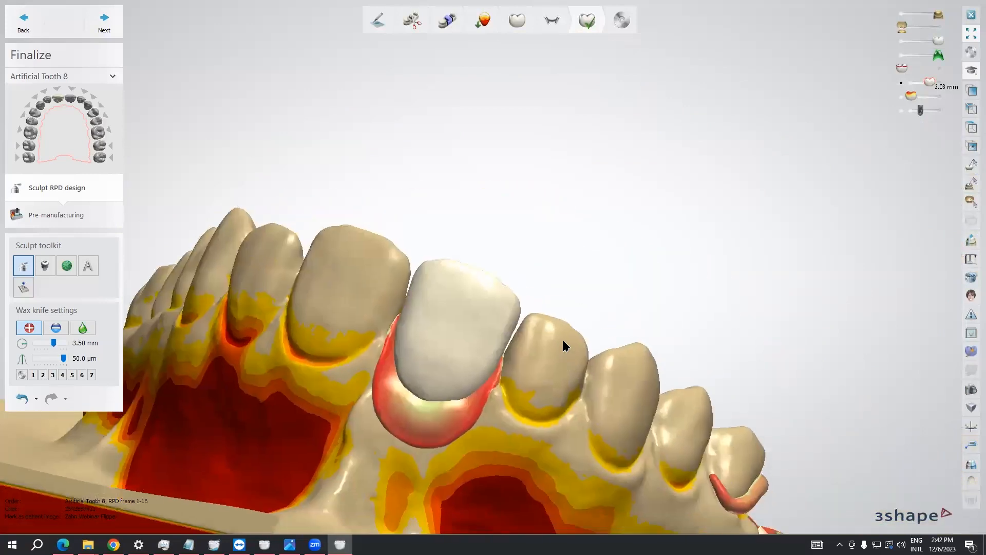
scroll(400, 332, up, 2)
scroll(398, 328, up, 1)
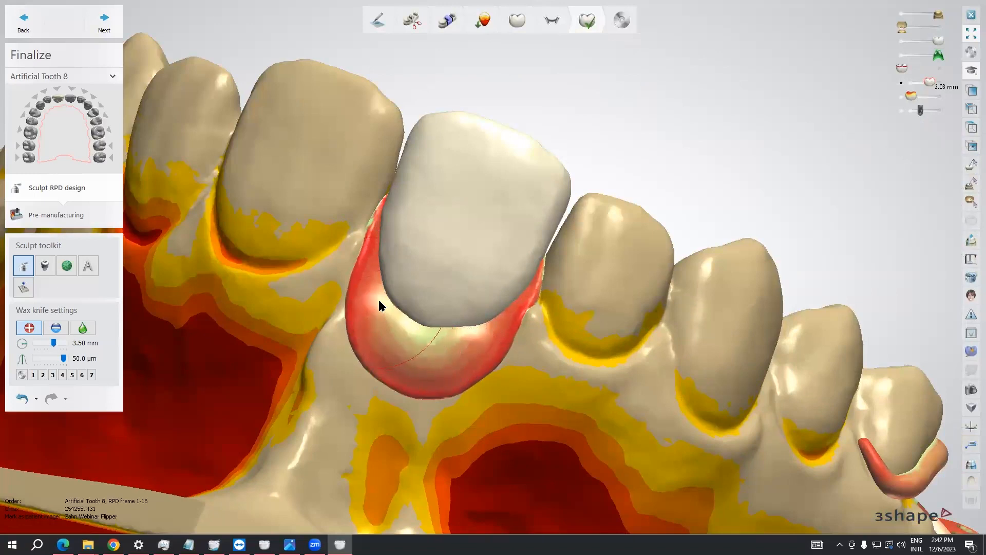
mouse_move(373, 257)
mouse_down()
mouse_move(376, 248)
mouse_move(385, 308)
mouse_move(404, 327)
mouse_move(453, 337)
mouse_move(524, 311)
mouse_move(494, 346)
mouse_move(465, 359)
mouse_move(414, 362)
mouse_move(365, 334)
mouse_up()
drag(366, 255, 367, 240)
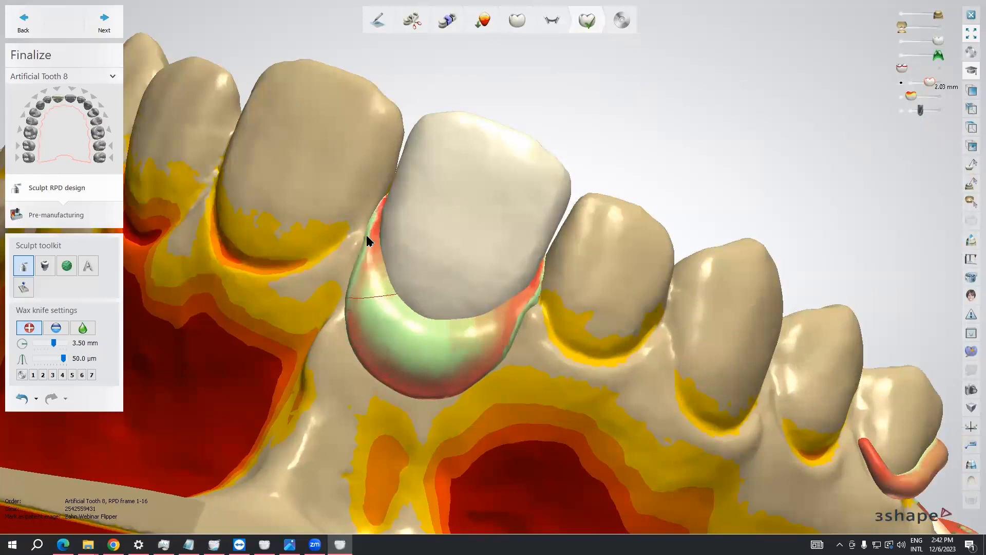
mouse_move(494, 317)
mouse_down()
mouse_move(531, 282)
mouse_move(524, 293)
mouse_move(368, 243)
mouse_up()
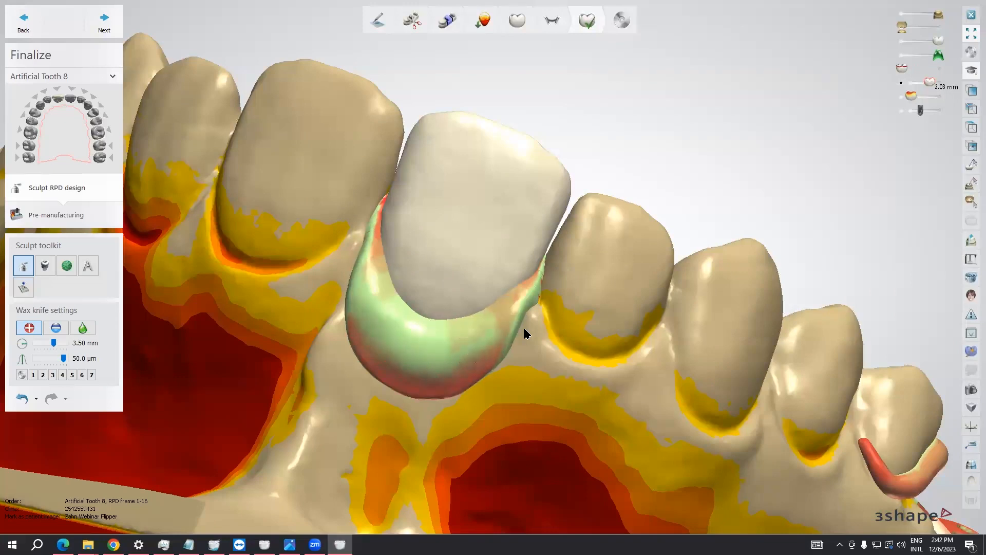
right_drag(529, 348, 338, 362)
drag(296, 247, 295, 280)
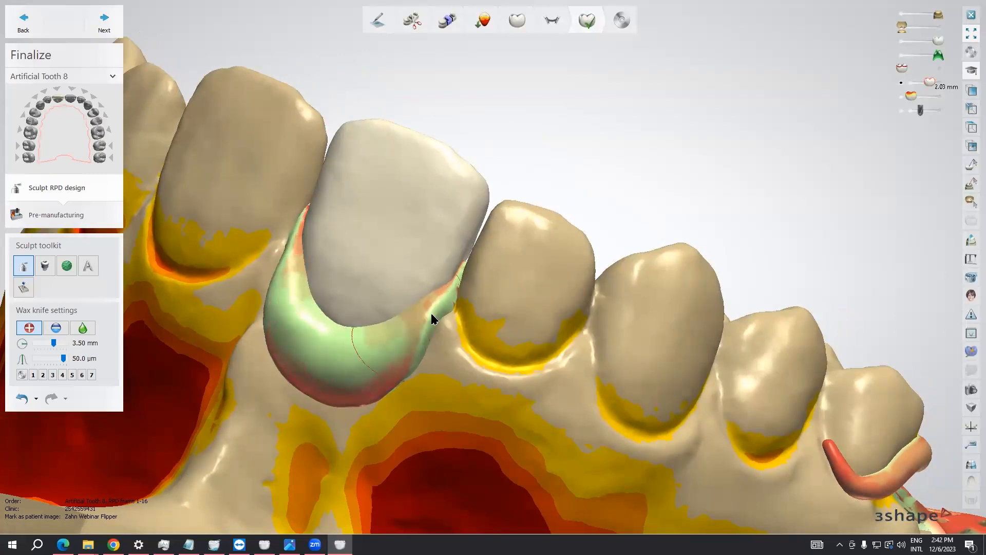
Make artificial tooth 8 semi-transparent and view the frame retention inside it from the palatal side
scroll(472, 344, down, 3)
right_drag(490, 341, 389, 390)
middle_drag(445, 349, 342, 211)
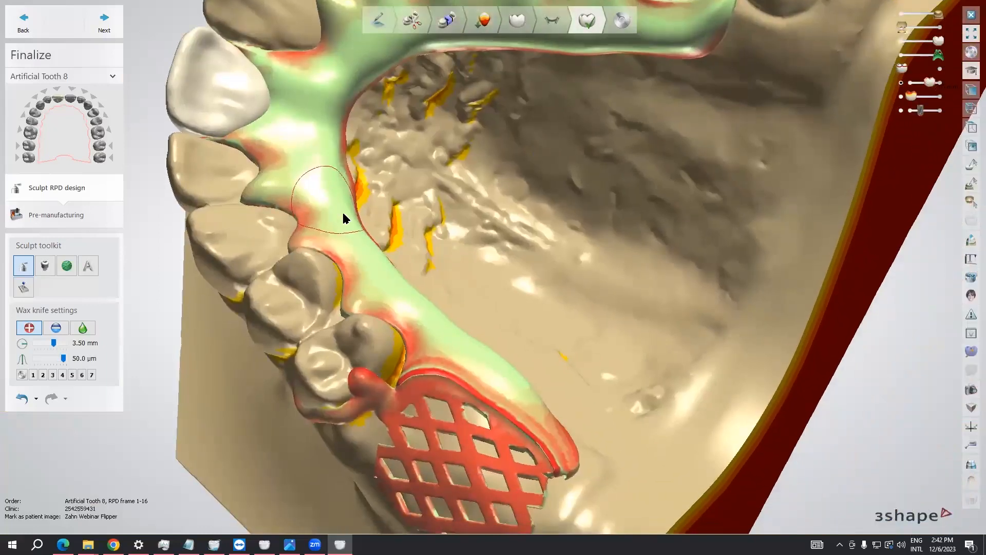
right_drag(380, 237, 386, 322)
middle_drag(386, 322, 355, 393)
scroll(370, 351, down, 4)
middle_drag(388, 331, 506, 375)
scroll(370, 308, up, 5)
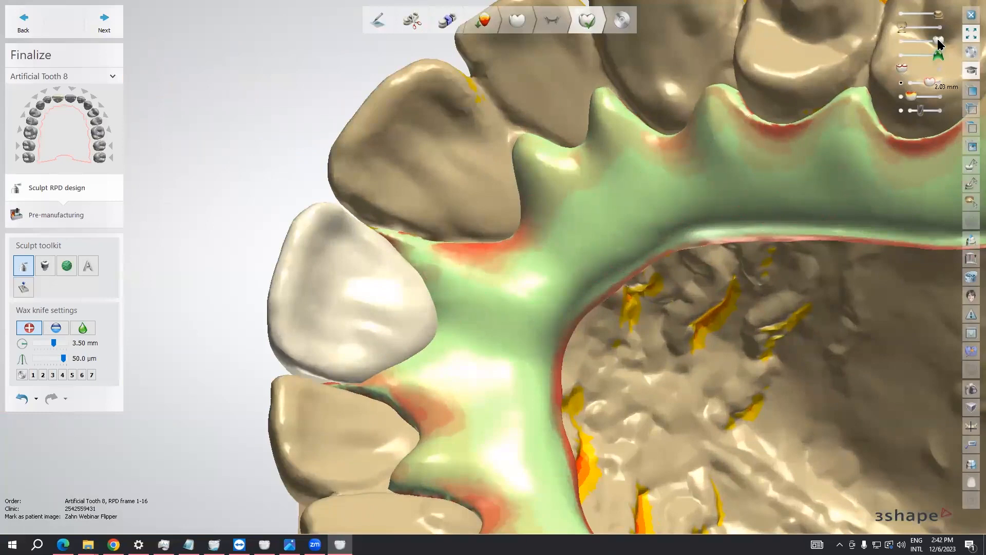
drag(939, 40, 921, 41)
mouse_move(465, 308)
right_down()
mouse_move(493, 312)
mouse_move(381, 315)
mouse_move(432, 291)
mouse_move(540, 334)
right_up()
scroll(359, 313, up, 4)
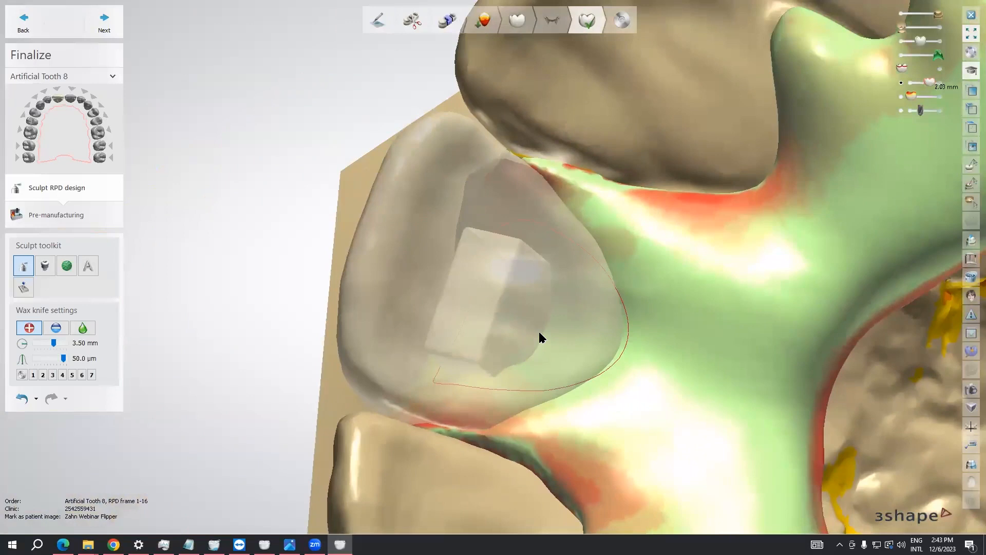
Add wax to the frame's retention post inside the transparent artificial tooth 8 and inspect it from several sides
scroll(539, 334, up, 2)
drag(494, 338, 471, 332)
mouse_move(465, 337)
right_down()
mouse_move(498, 361)
mouse_move(516, 349)
right_up()
mouse_move(508, 348)
mouse_down()
mouse_move(496, 332)
mouse_move(512, 297)
mouse_up()
mouse_move(517, 308)
right_down()
mouse_move(482, 291)
mouse_move(665, 326)
mouse_move(551, 272)
mouse_move(590, 326)
mouse_move(607, 325)
right_up()
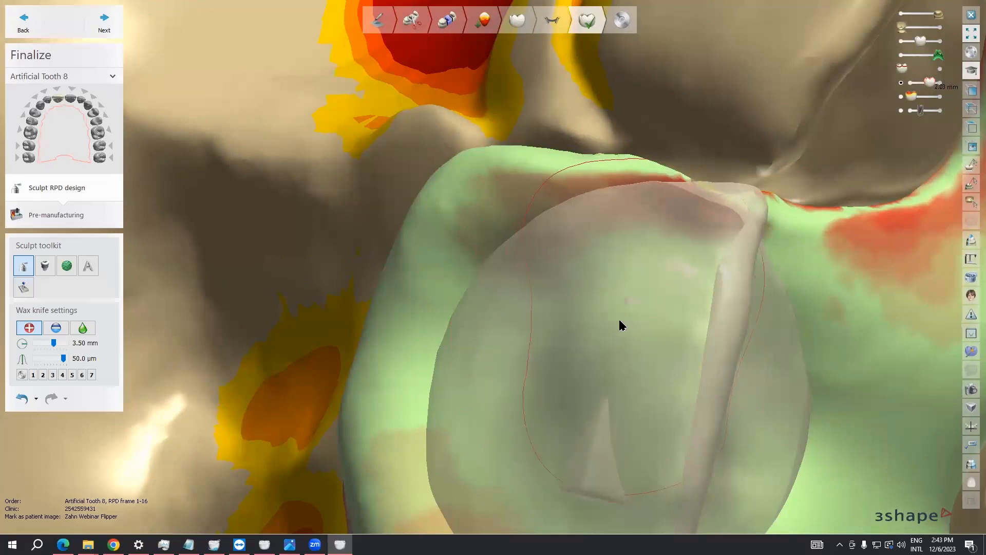
mouse_move(599, 374)
right_down()
mouse_move(587, 310)
mouse_move(580, 378)
right_up()
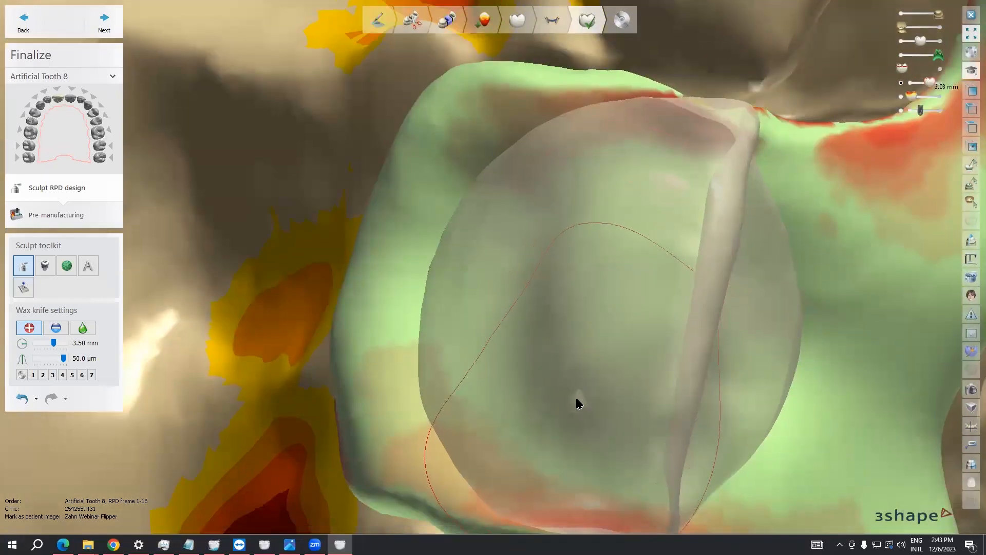
mouse_move(580, 418)
right_down()
mouse_move(623, 405)
mouse_move(628, 382)
mouse_move(603, 379)
right_up()
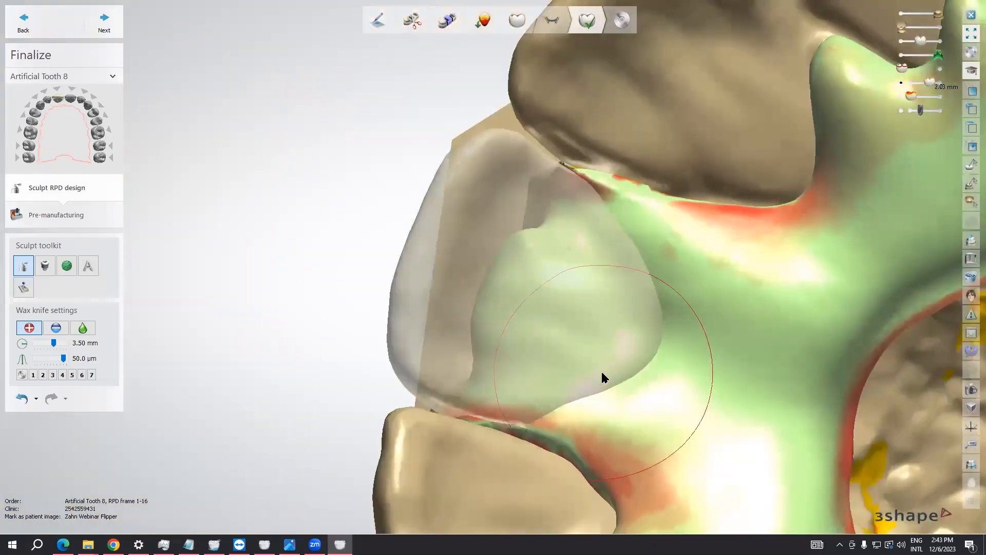
Switch the wax knife to removing wax and trim the retention post where it protrudes through artificial tooth 8
mouse_move(602, 337)
right_down()
mouse_move(591, 375)
mouse_move(600, 356)
mouse_move(546, 360)
mouse_move(577, 399)
mouse_move(593, 376)
mouse_move(544, 353)
mouse_move(451, 334)
right_up()
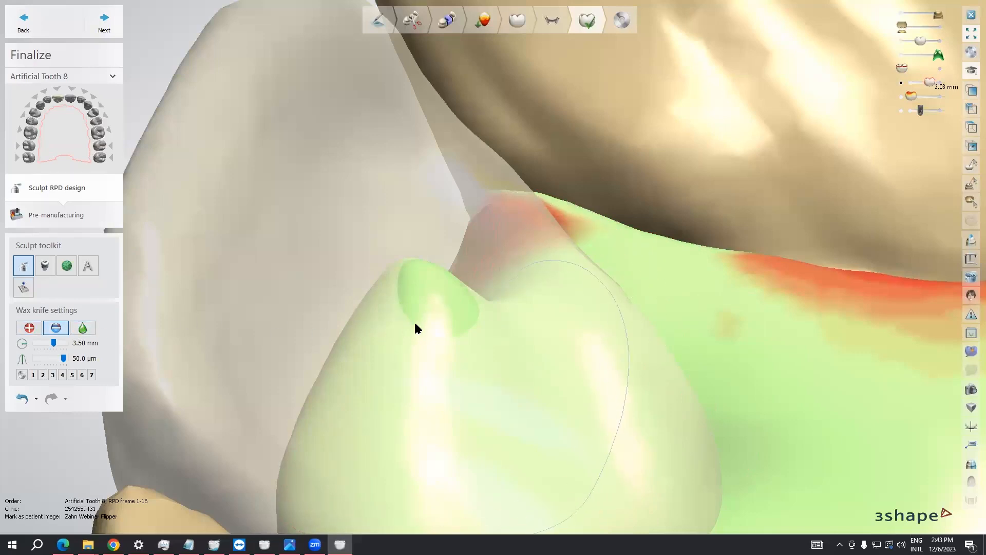
click(430, 318)
mouse_move(547, 377)
right_down()
mouse_move(566, 370)
mouse_move(618, 383)
mouse_move(588, 348)
mouse_move(556, 347)
mouse_move(635, 298)
mouse_move(701, 297)
mouse_move(654, 299)
mouse_move(644, 318)
mouse_move(683, 309)
mouse_move(532, 276)
mouse_move(465, 299)
mouse_move(550, 347)
mouse_move(578, 338)
mouse_move(579, 390)
mouse_move(570, 378)
right_up()
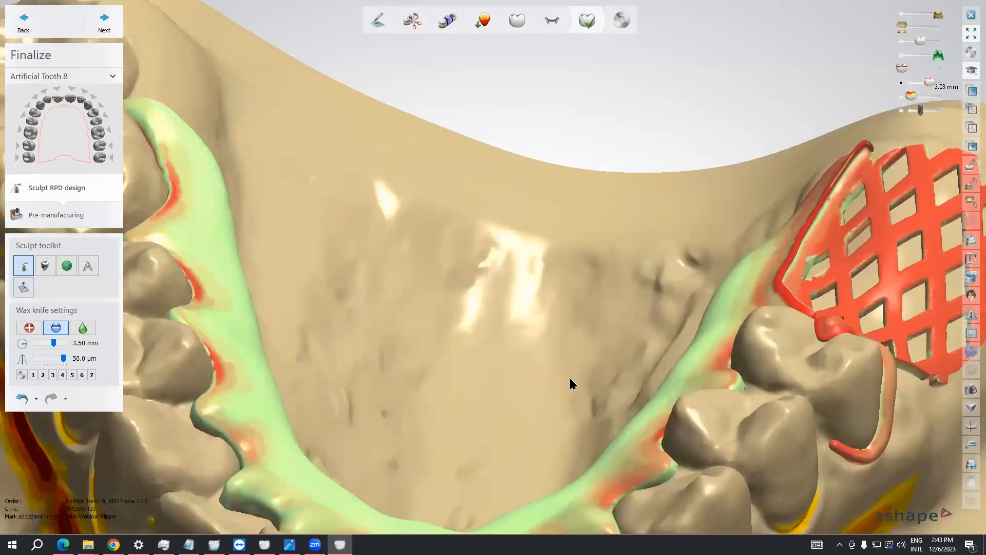
Apply the Denture pattern stippling with a height of -0.03 mm to a patch on the frame's palatal strap
scroll(567, 375, down, 5)
middle_drag(566, 372, 519, 282)
right_drag(529, 301, 535, 369)
scroll(535, 369, up, 3)
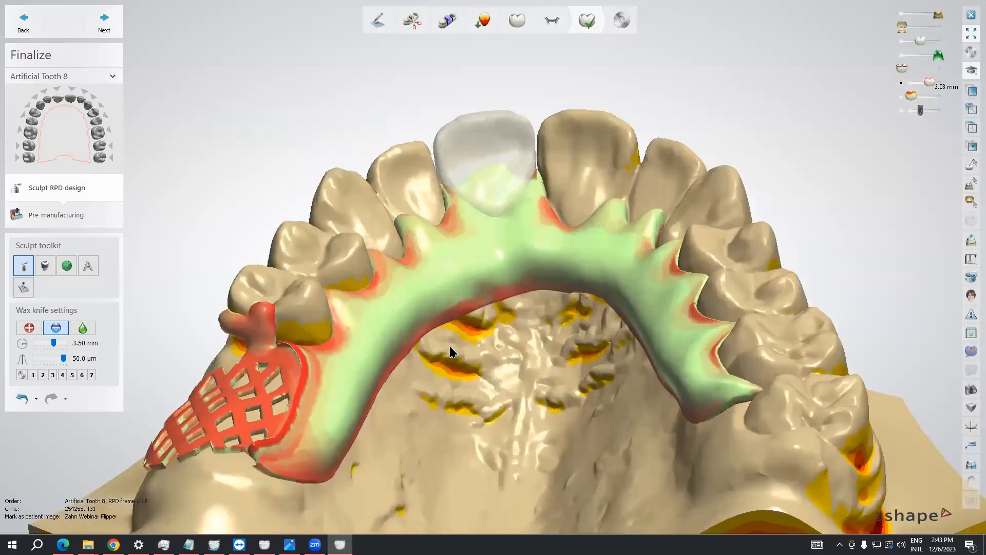
click(67, 266)
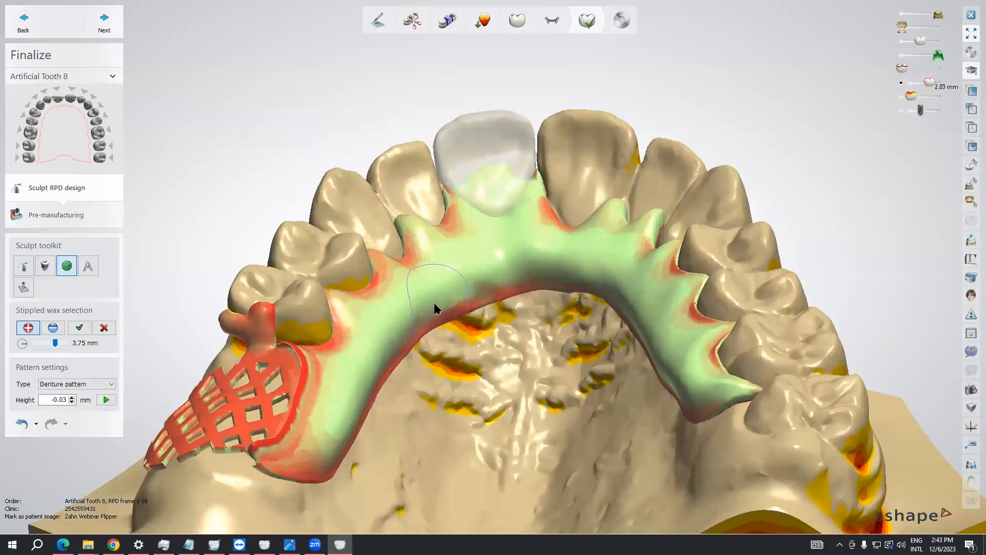
middle_drag(434, 303, 427, 335)
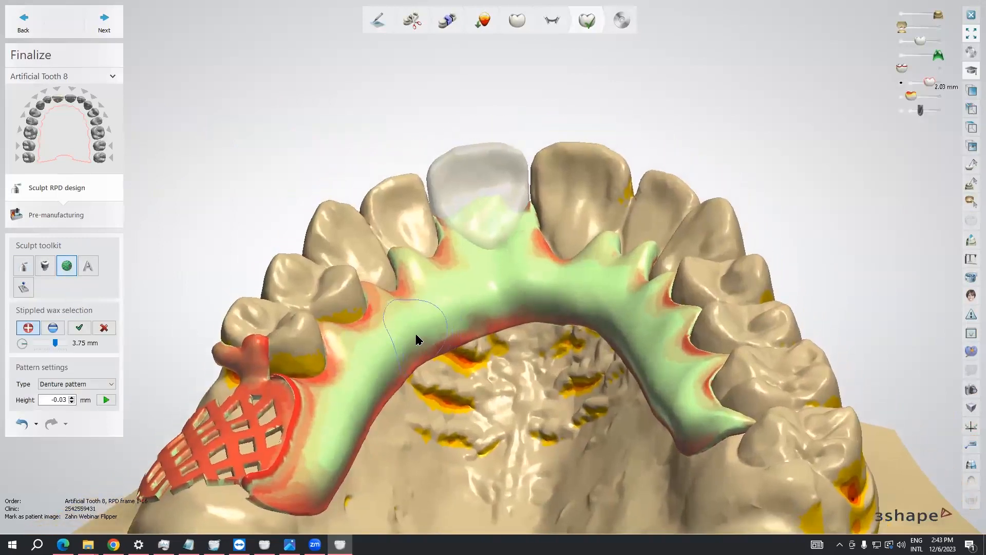
scroll(386, 351, up, 3)
click(111, 384)
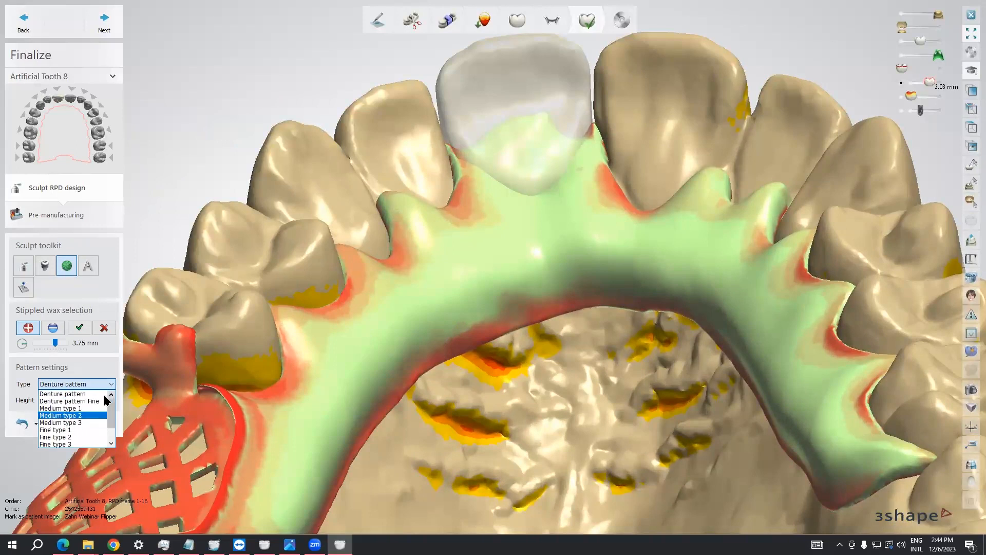
click(57, 394)
drag(404, 316, 427, 306)
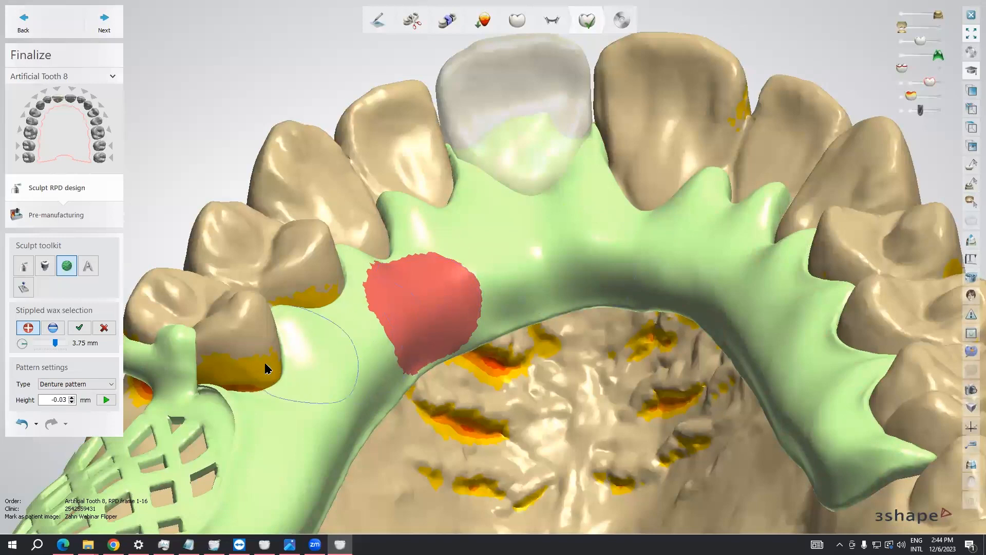
click(105, 400)
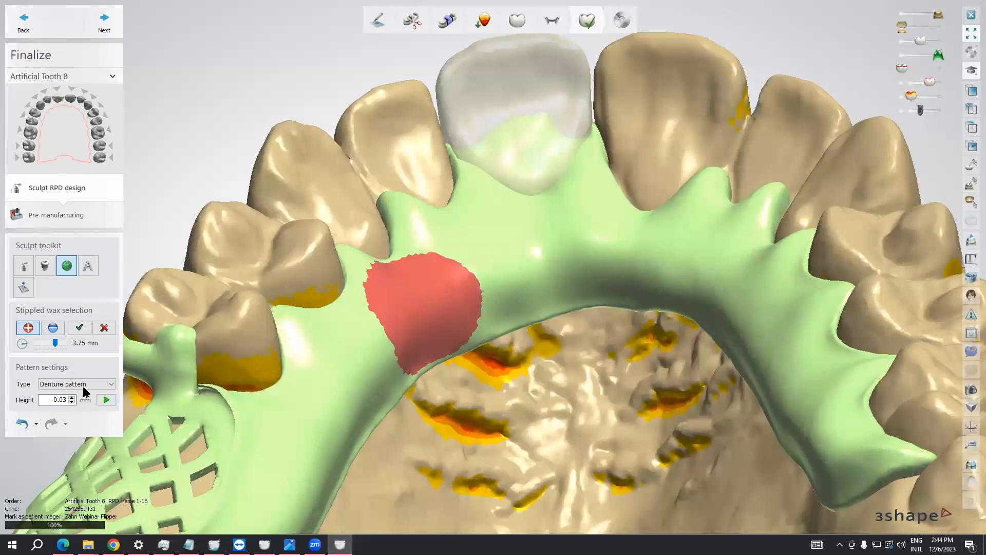
mouse_move(399, 331)
right_down()
mouse_move(388, 379)
mouse_move(403, 318)
mouse_move(389, 318)
mouse_move(384, 379)
mouse_move(411, 344)
mouse_move(393, 323)
right_up()
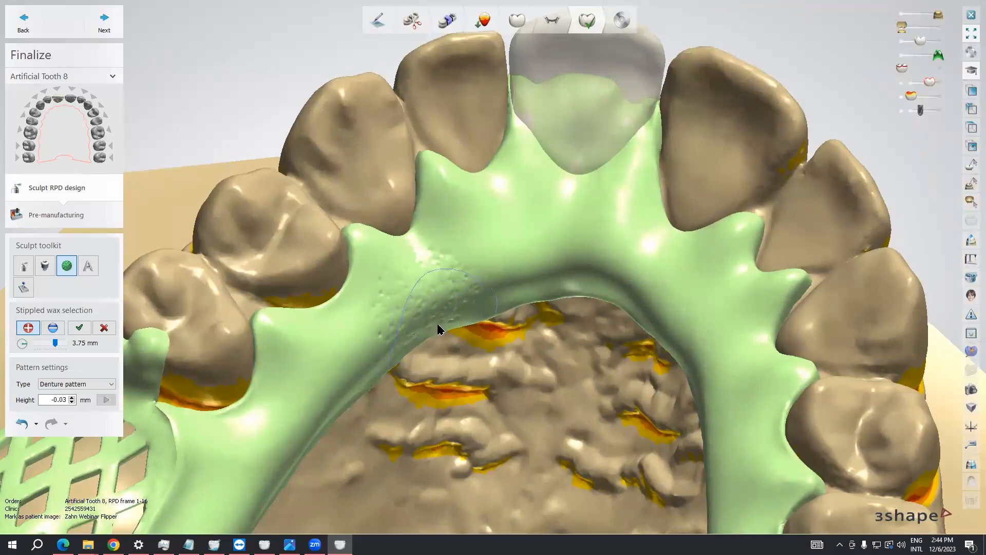
right_drag(472, 372, 447, 377)
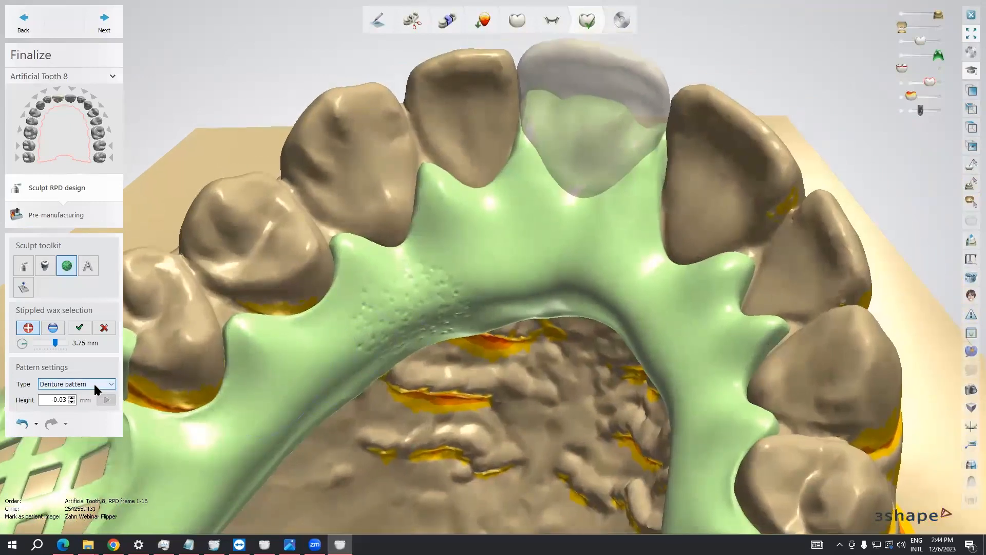
Undo the denture stippling and apply the Medium type 1 pattern with a height of 0.10 mm to the same patch
click(21, 424)
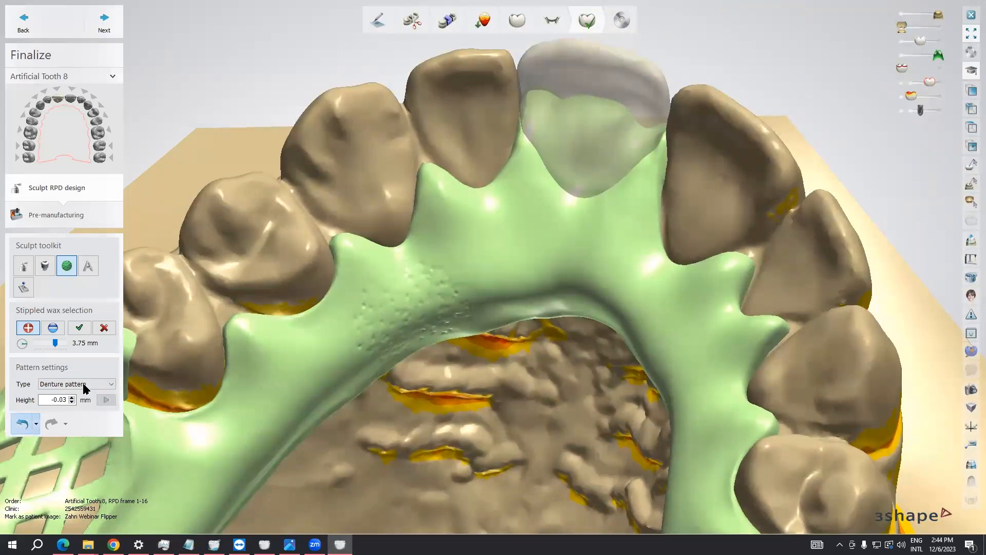
click(102, 389)
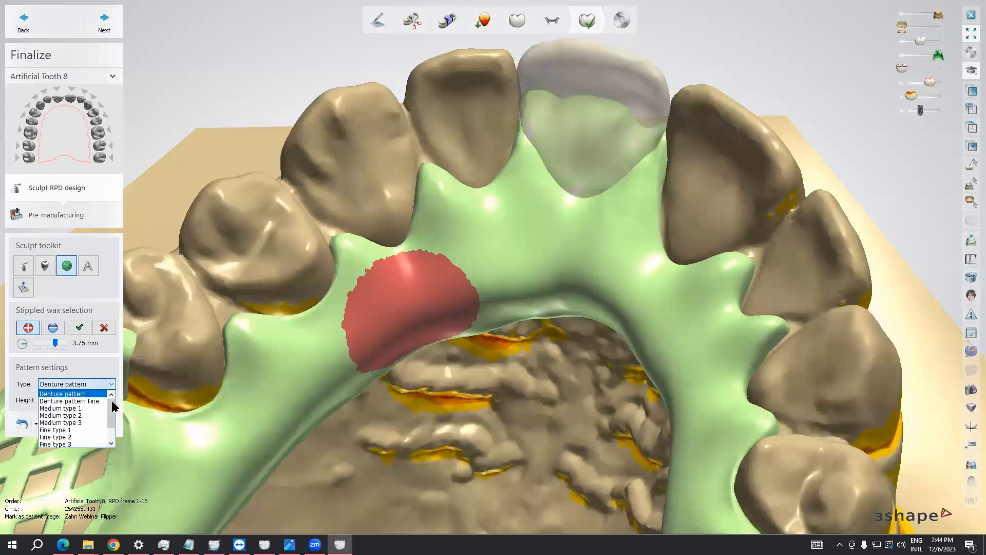
click(80, 409)
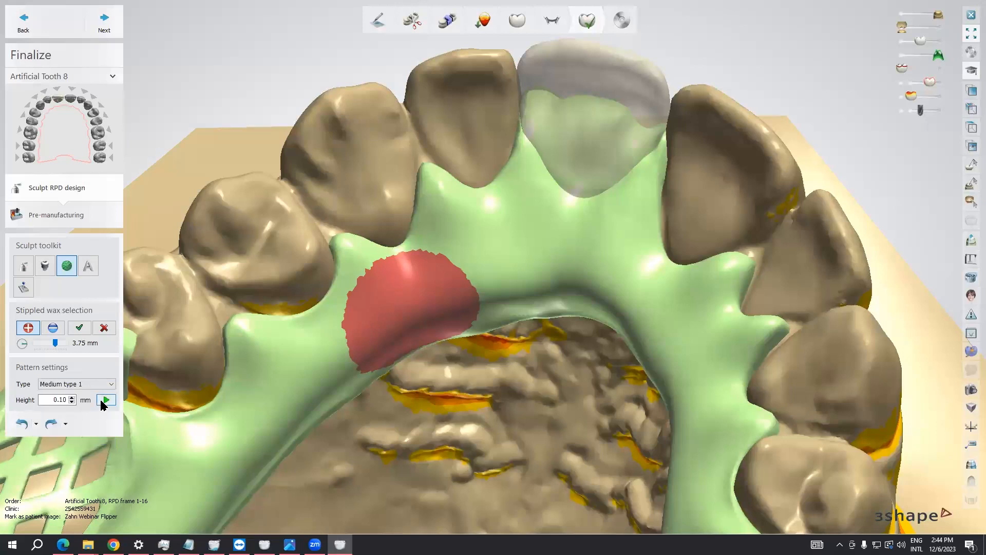
click(102, 401)
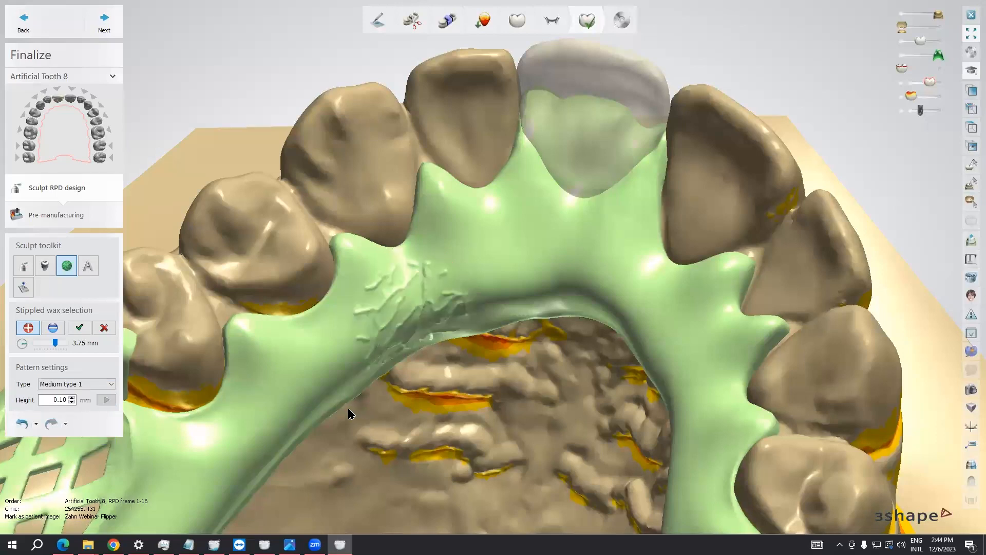
Undo the pattern and reapply Medium type 1 to the patch with a height of 0.03 mm
right_drag(347, 414, 246, 413)
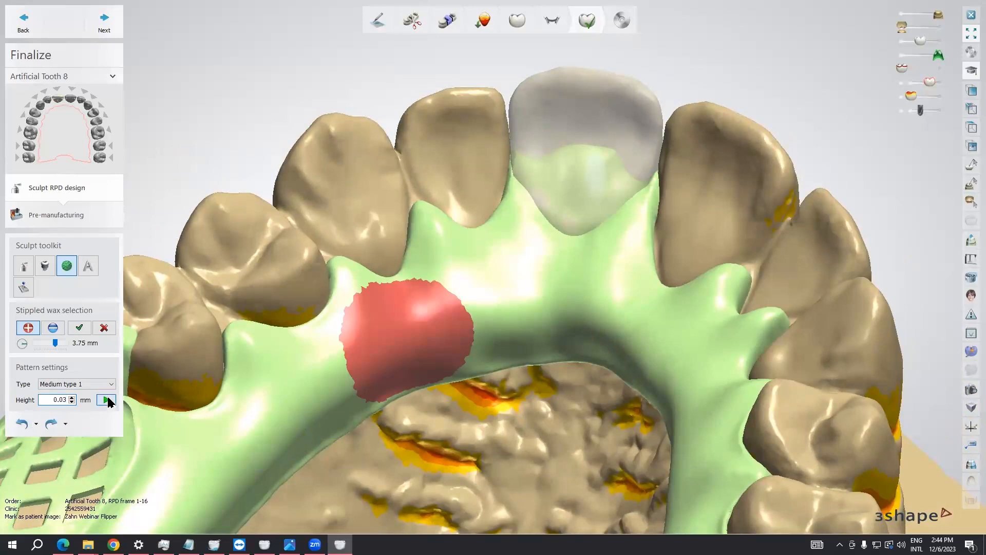
click(106, 400)
mouse_move(460, 347)
right_down()
mouse_move(472, 324)
mouse_move(464, 353)
mouse_move(308, 375)
right_up()
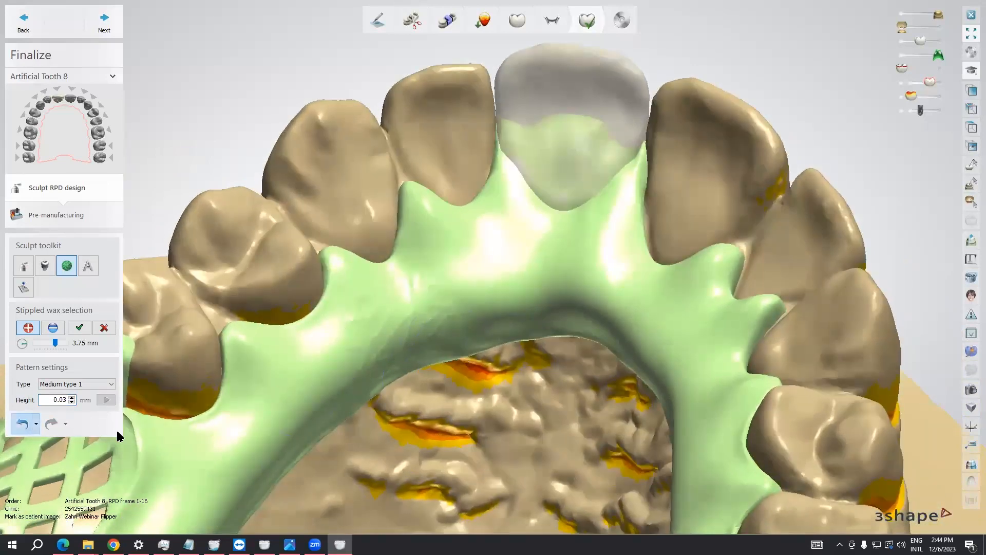
Replace the stippling on the patch with the Medium type 2 pattern at a height of 0.10 mm
click(113, 385)
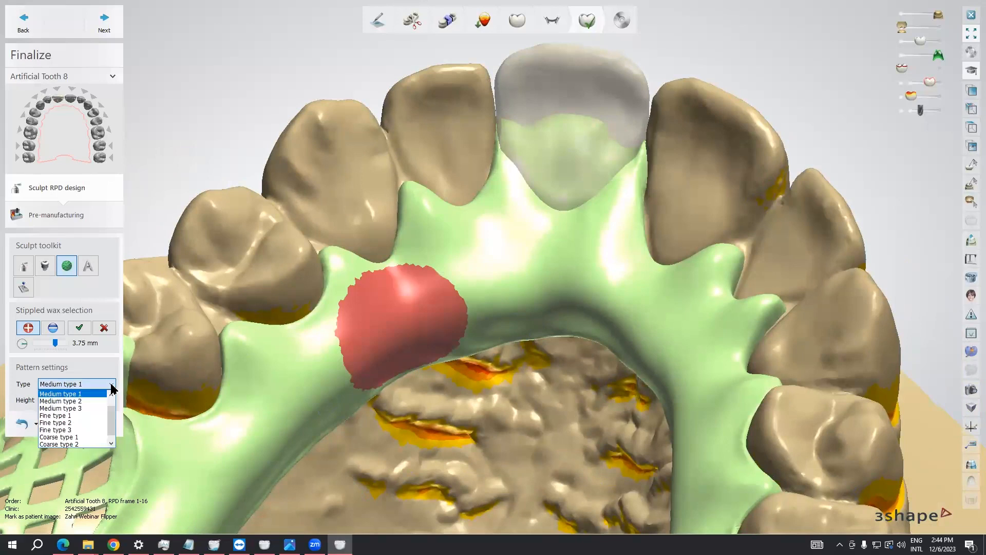
click(87, 401)
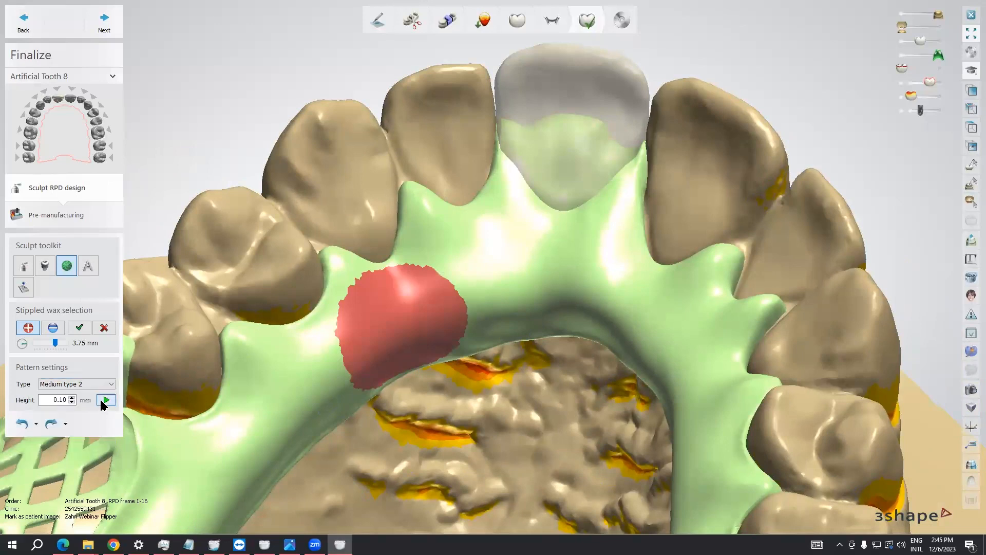
click(104, 401)
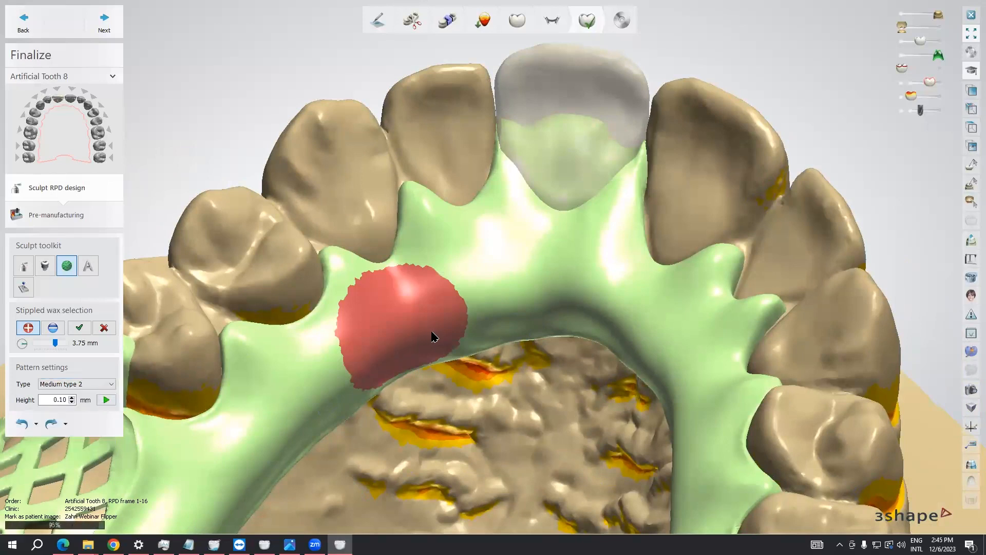
mouse_move(447, 327)
right_down()
mouse_move(452, 316)
mouse_move(446, 324)
right_up()
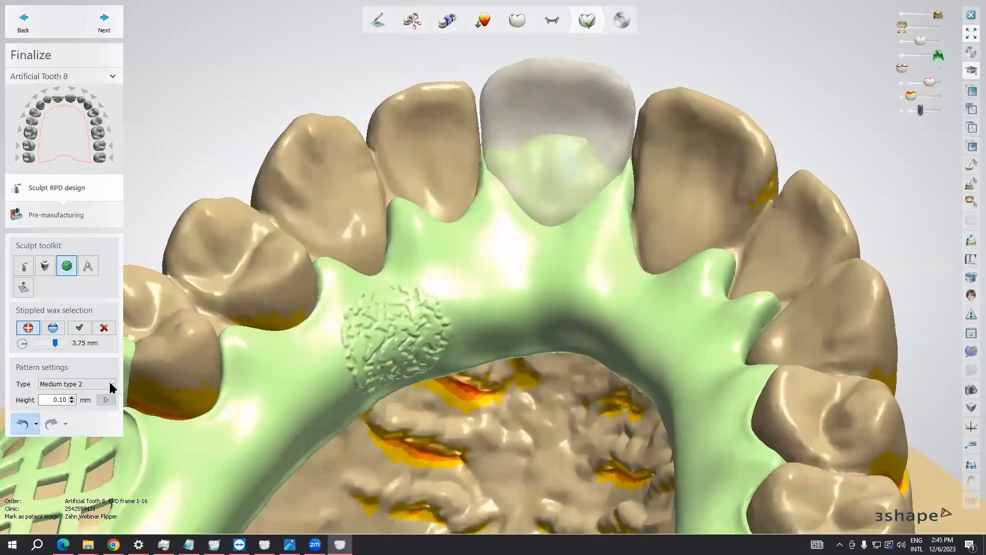
Replace the stippling on the patch with the Medium type 3 pattern at a height of 0.10 mm
click(110, 385)
click(94, 409)
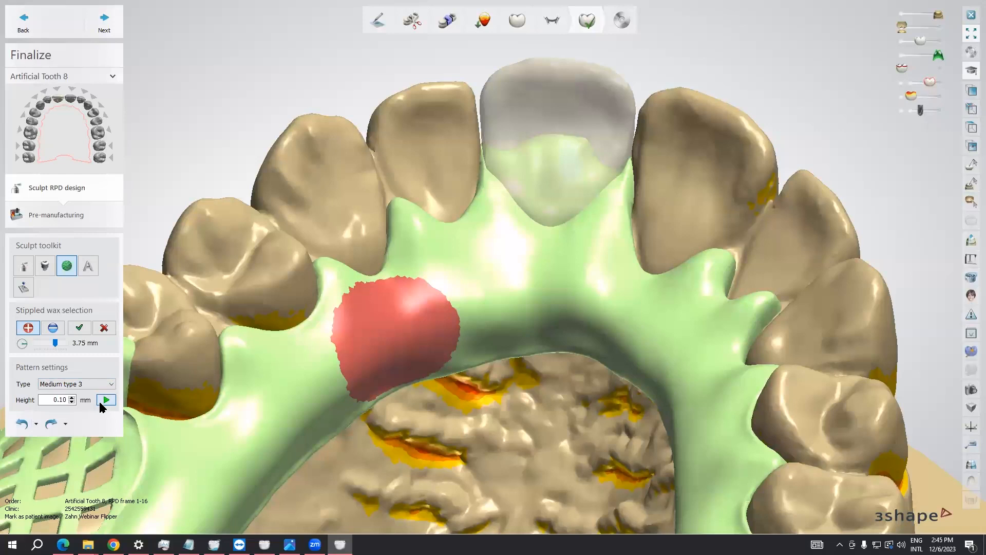
click(102, 403)
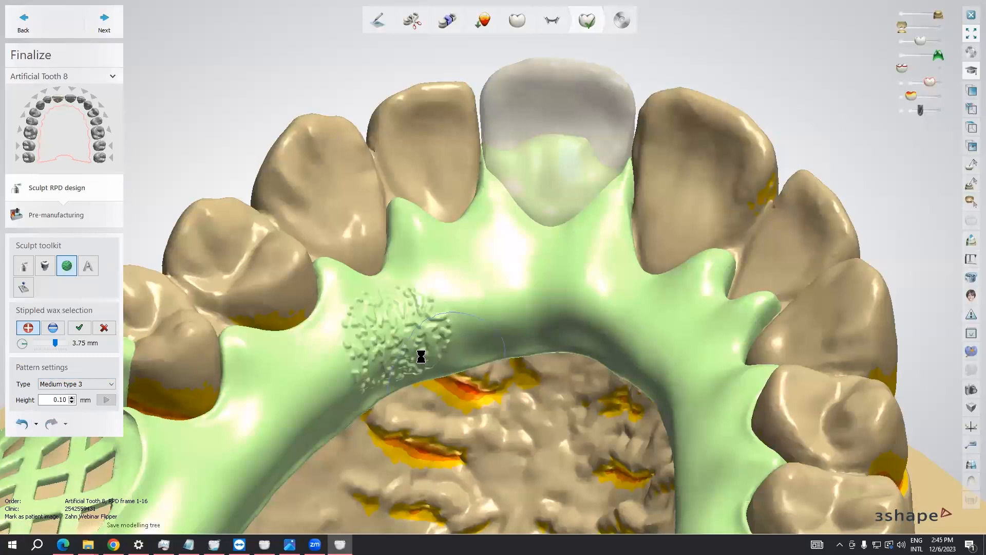
right_drag(423, 351, 425, 339)
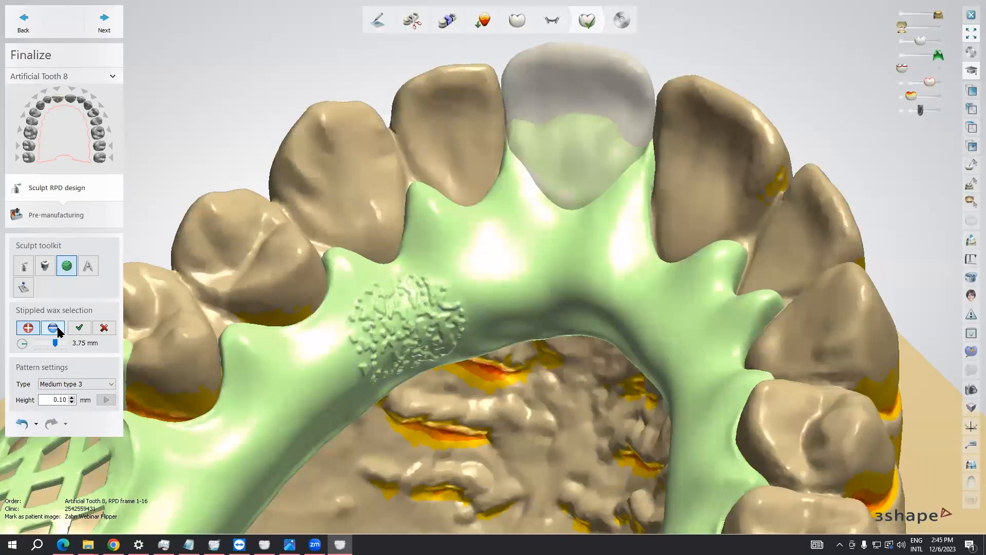
Try smoothing part of the stippled patch with the wax knife, and undo back through the pattern and its surface selection
click(24, 266)
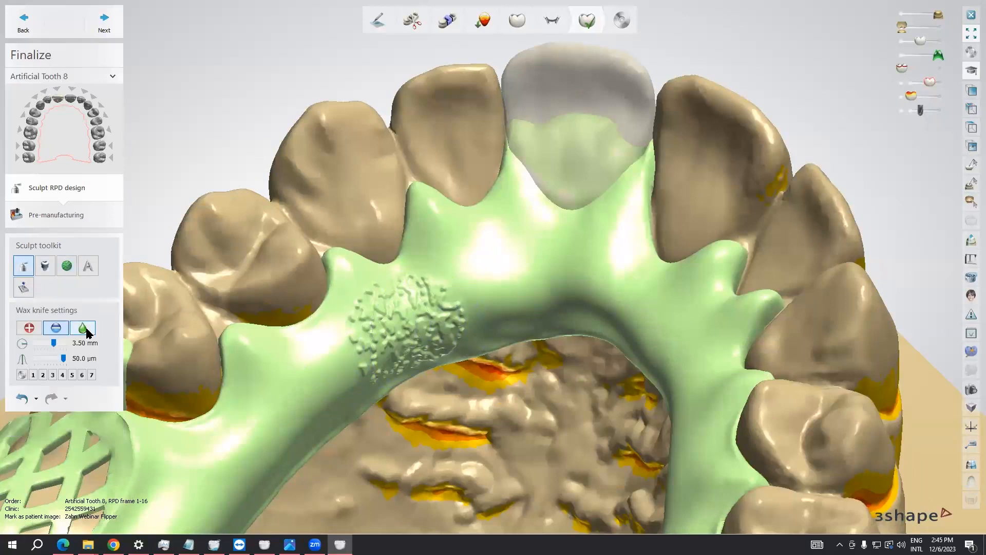
click(87, 332)
mouse_move(375, 341)
mouse_down()
mouse_move(402, 310)
mouse_move(447, 323)
mouse_move(412, 359)
mouse_move(367, 377)
mouse_up()
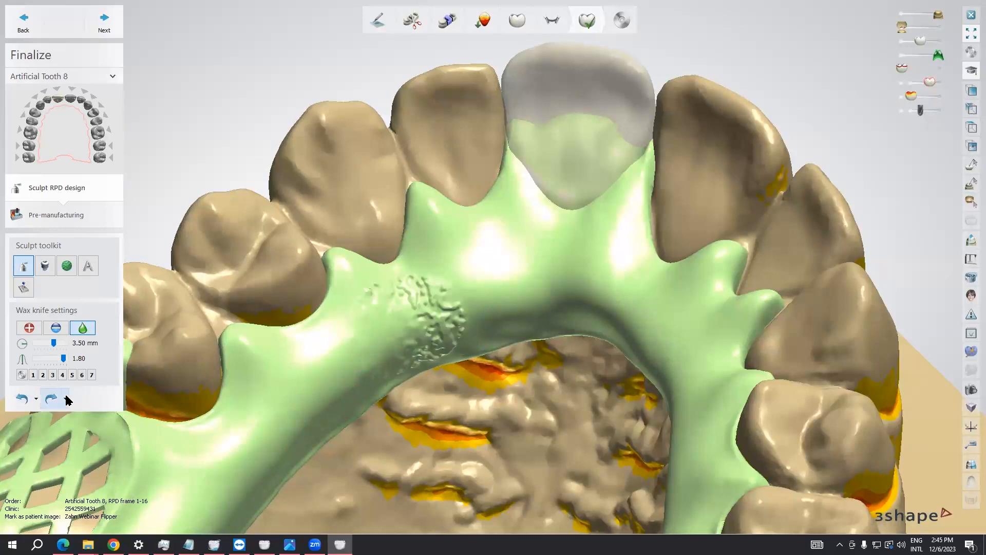
click(36, 399)
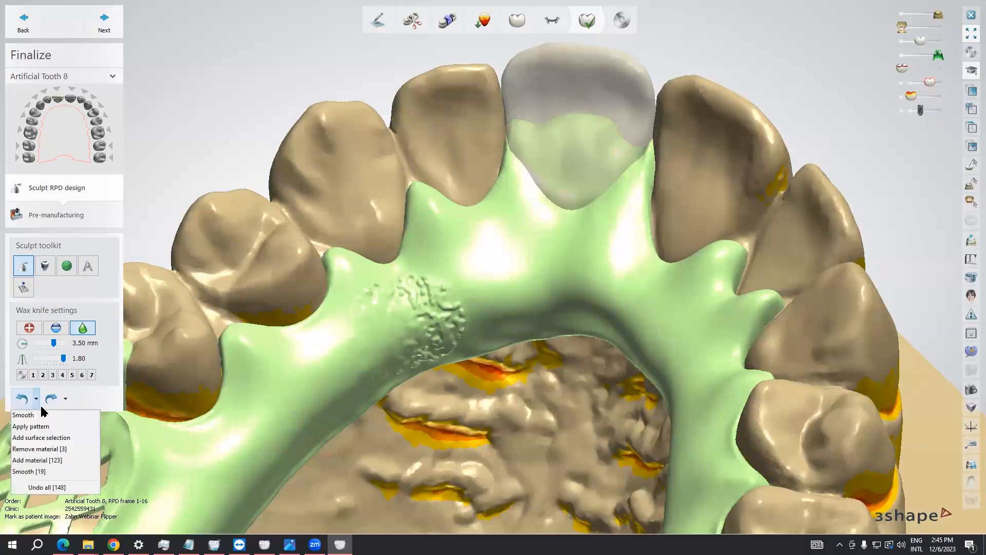
click(52, 438)
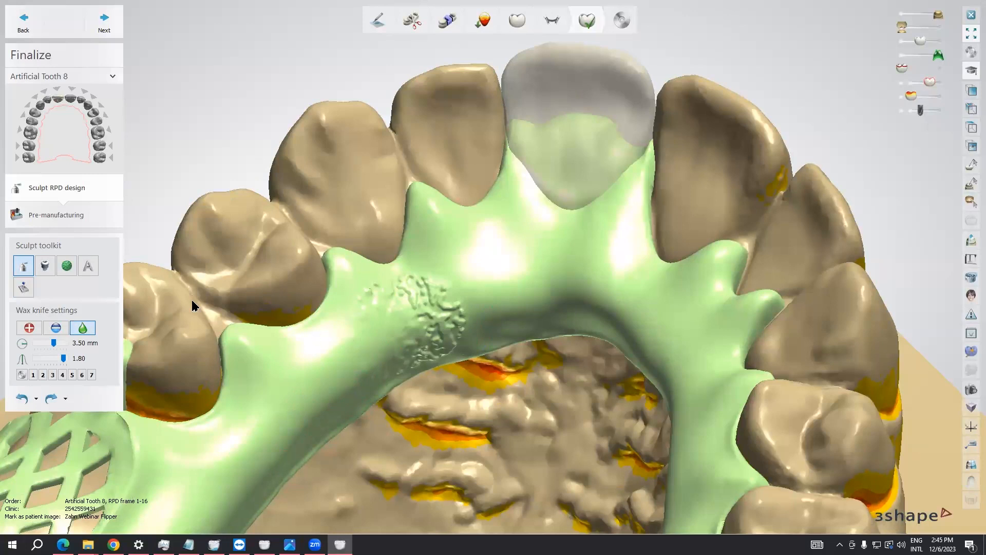
Set the ID tag text to the patient's name and add the tag to the frame
click(88, 266)
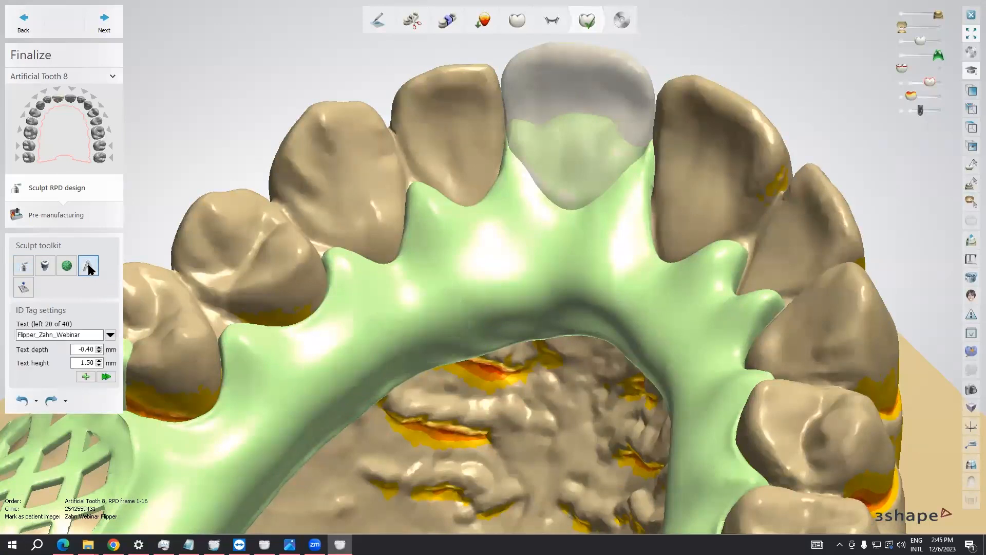
right_drag(231, 349, 343, 313)
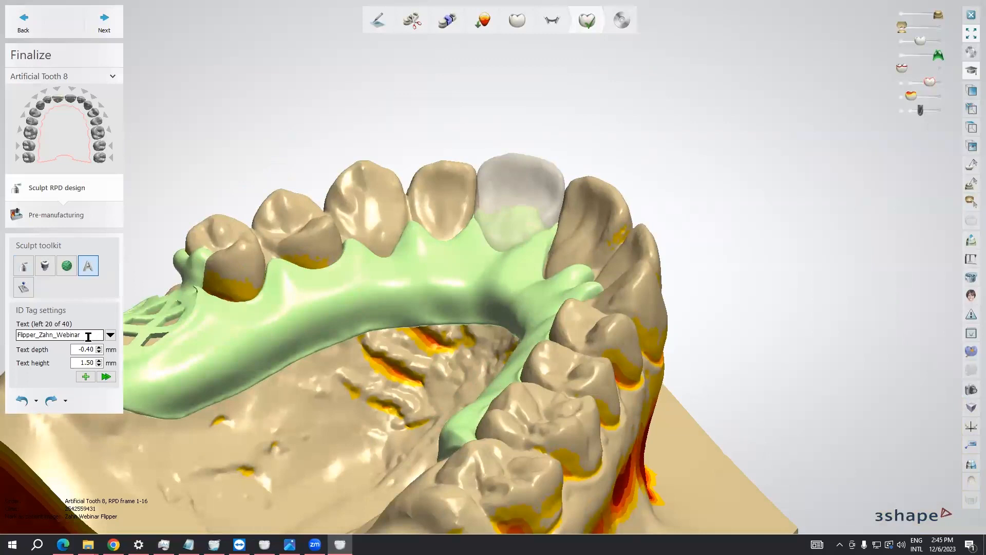
drag(82, 335, 9, 335)
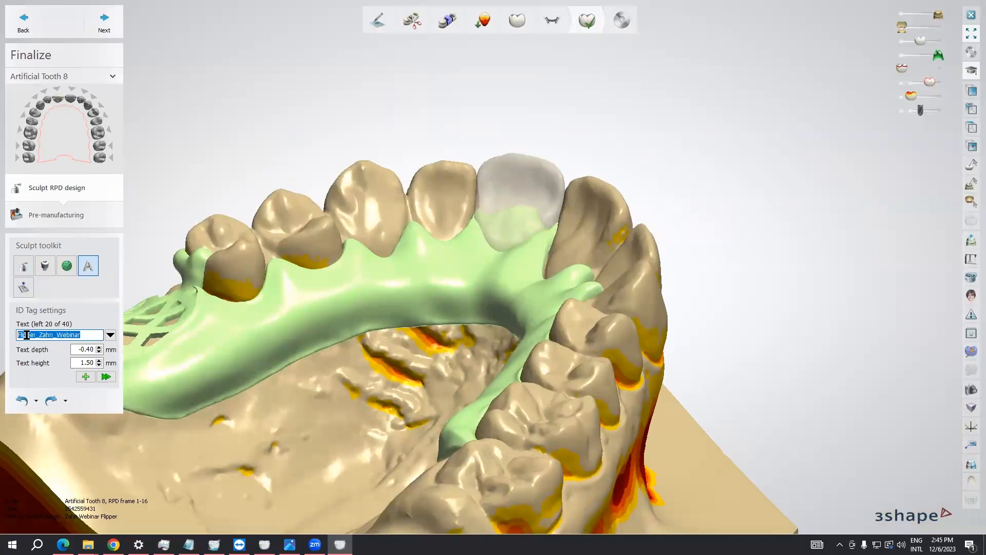
text(Jane Doe)
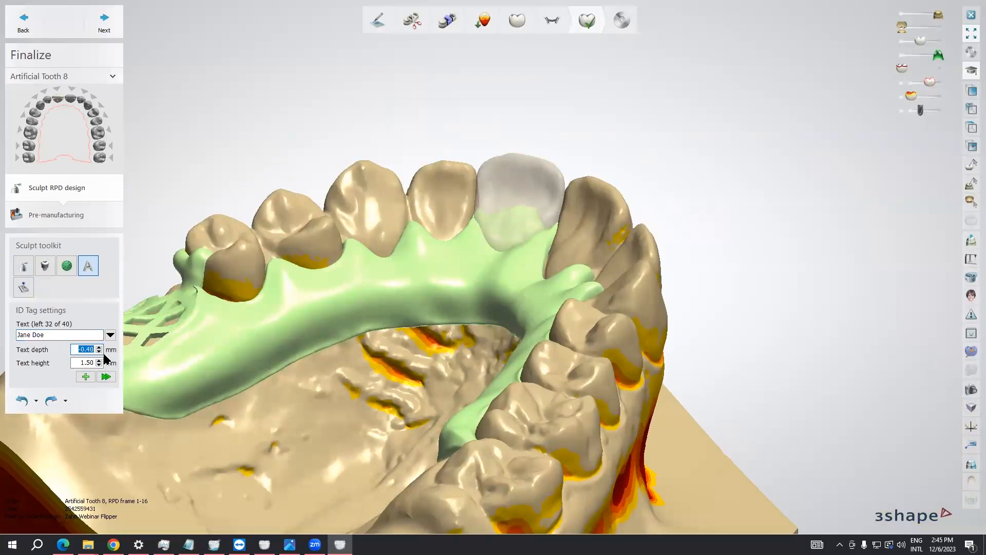
click(86, 378)
Reposition the ID tag upright on the palatal strap and engrave it with a depth of -0.40 mm and a text height of 1.50 mm
right_drag(306, 321, 414, 400)
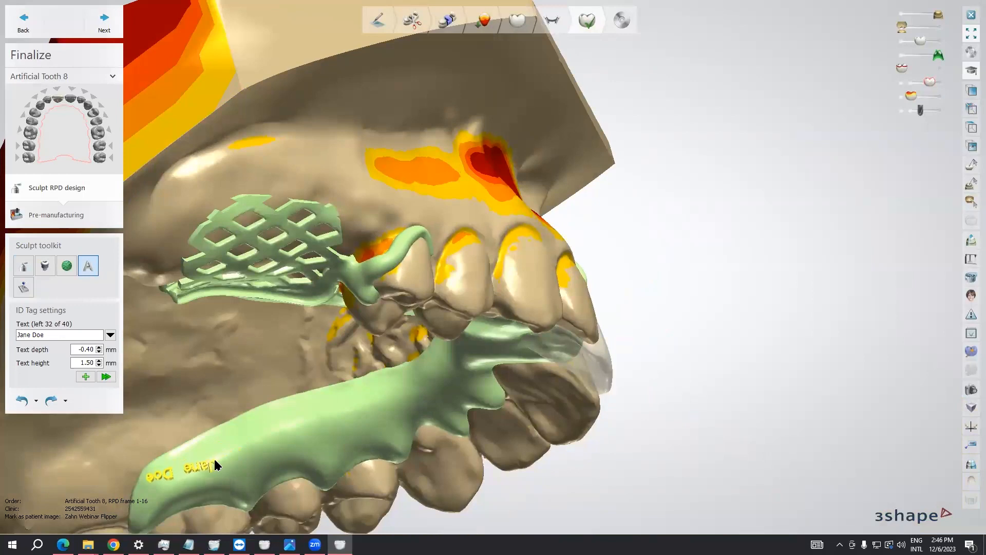
click(214, 460)
drag(112, 482, 314, 418)
right_drag(371, 398, 541, 279)
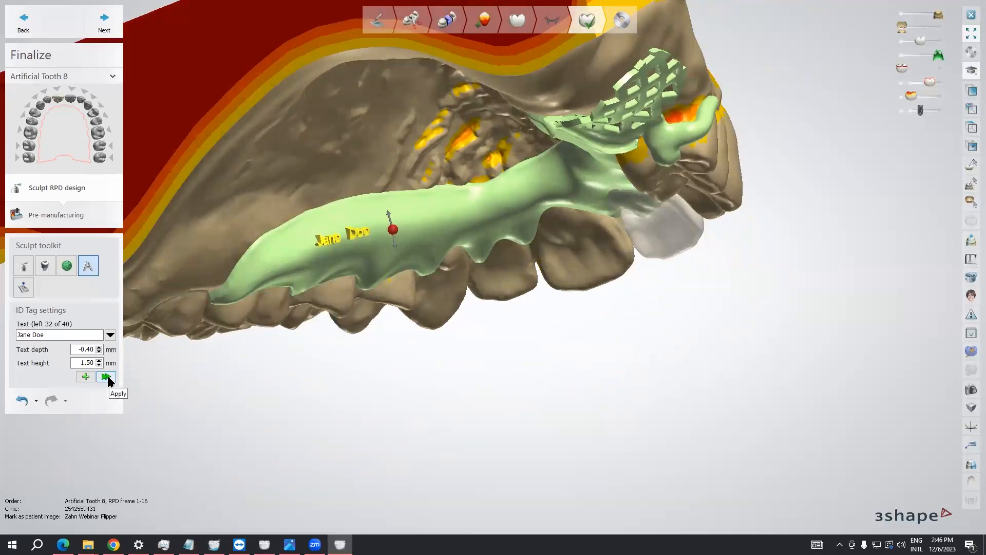
click(106, 378)
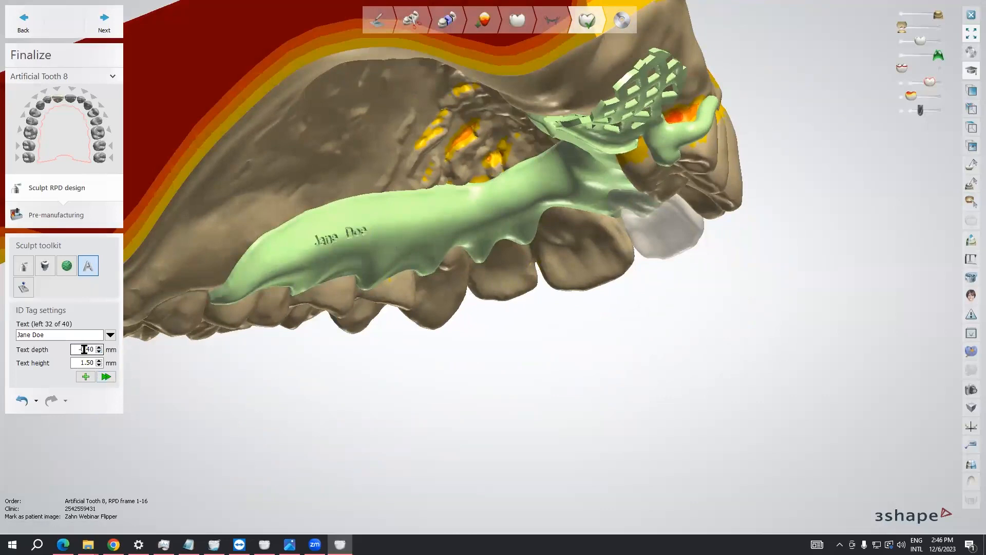
scroll(368, 242, up, 6)
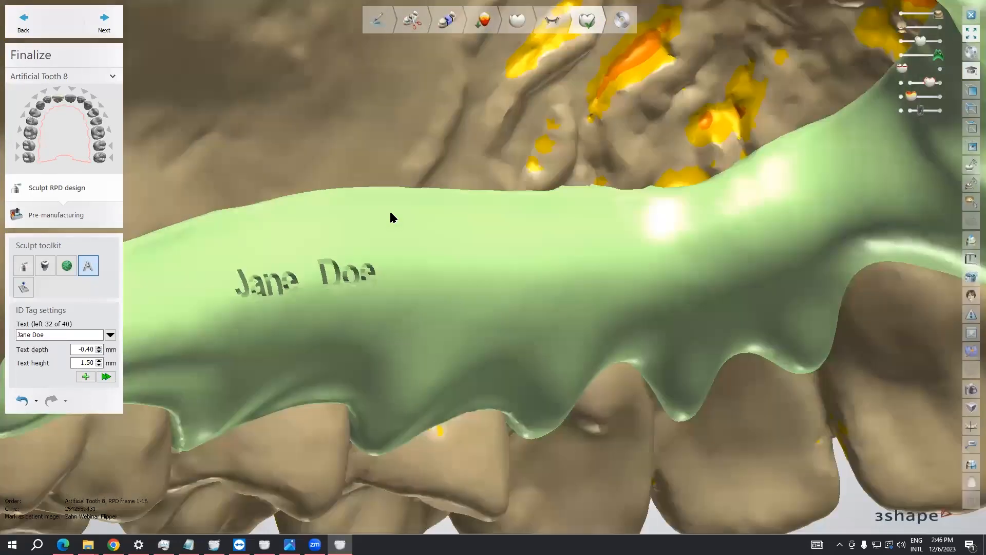
scroll(395, 236, down, 10)
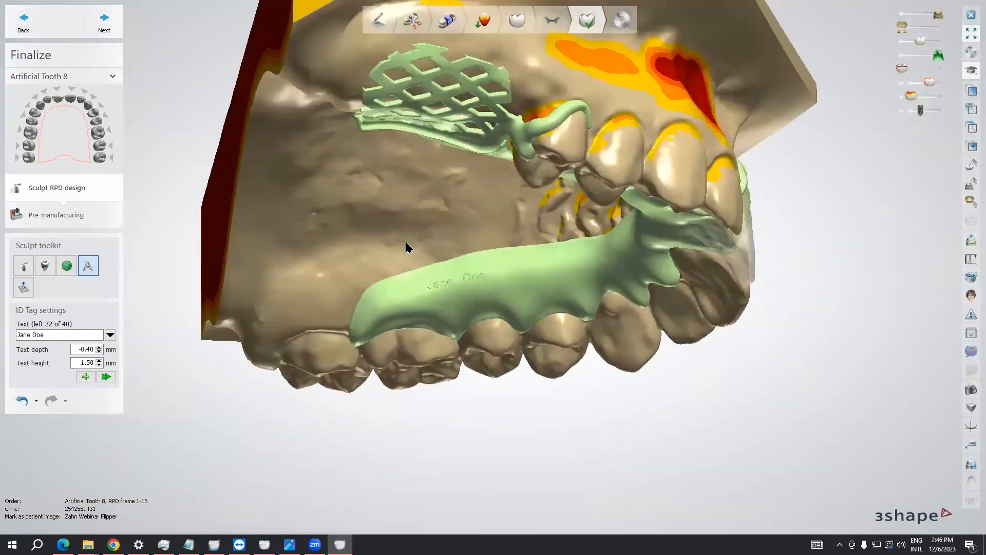
right_drag(406, 243, 523, 256)
right_drag(617, 258, 451, 291)
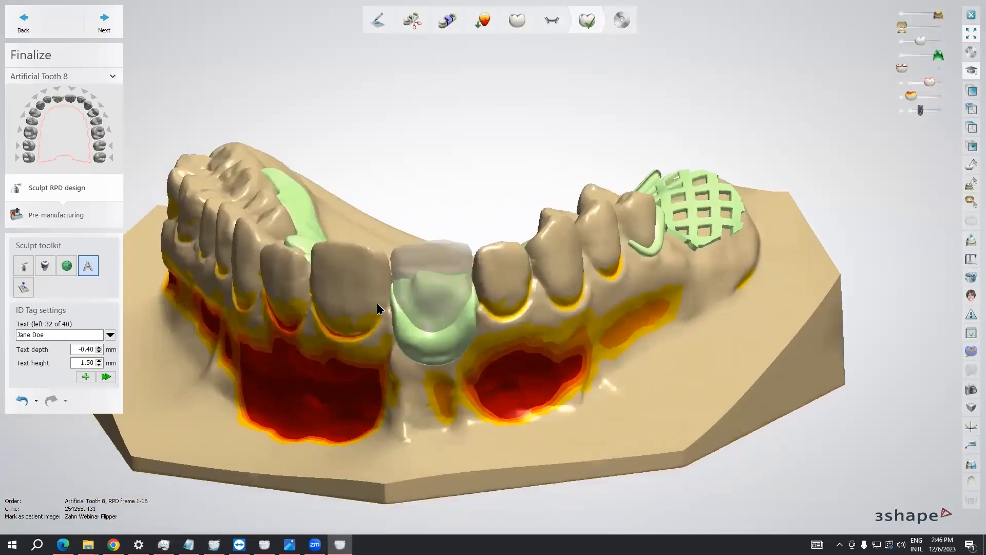
Cut the frame's contact area with artificial tooth 8 using a contact value of 0.10 mm
click(25, 289)
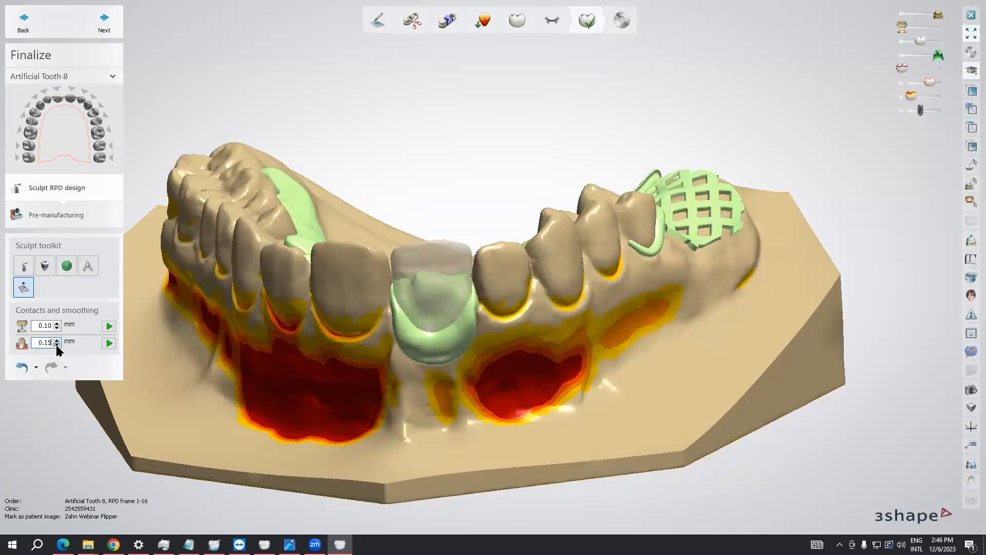
click(108, 343)
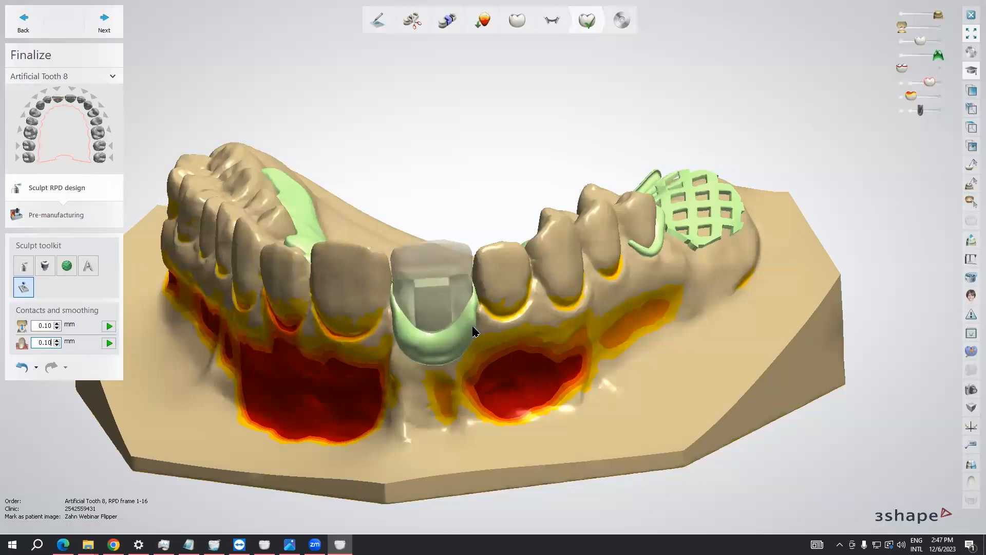
scroll(473, 327, up, 5)
right_drag(480, 313, 777, 177)
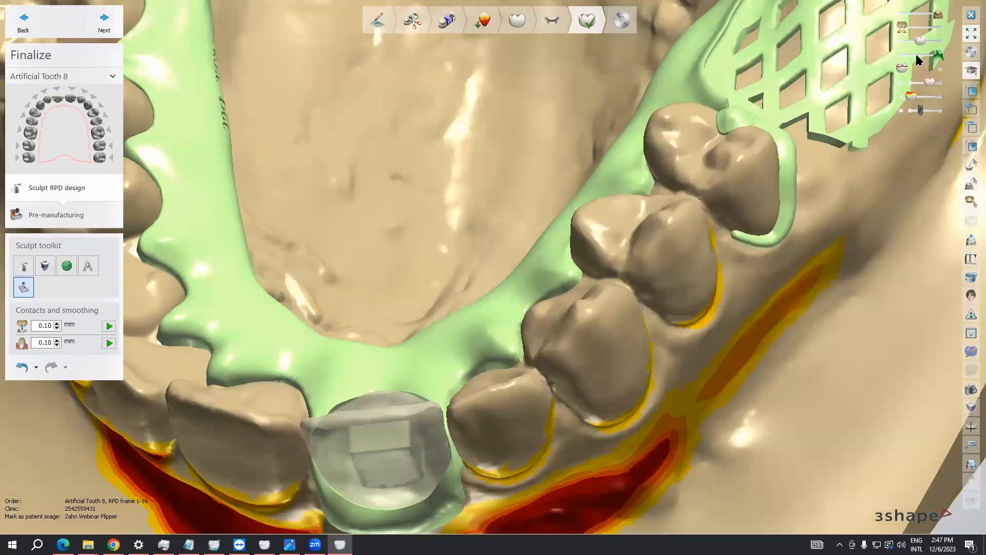
Hide the artificial tooth and examine the pocket and post cut into the frame beneath it
drag(920, 41, 901, 41)
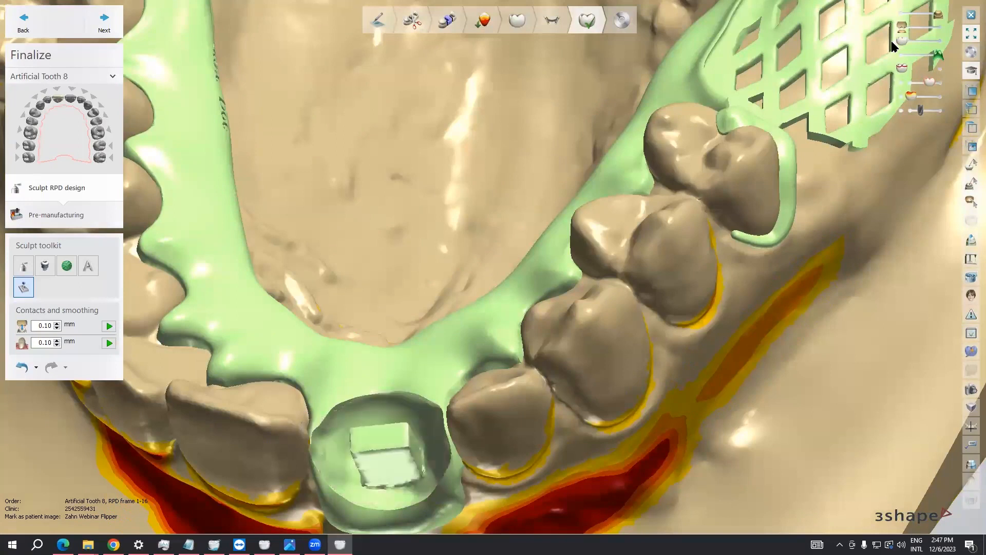
scroll(391, 463, up, 6)
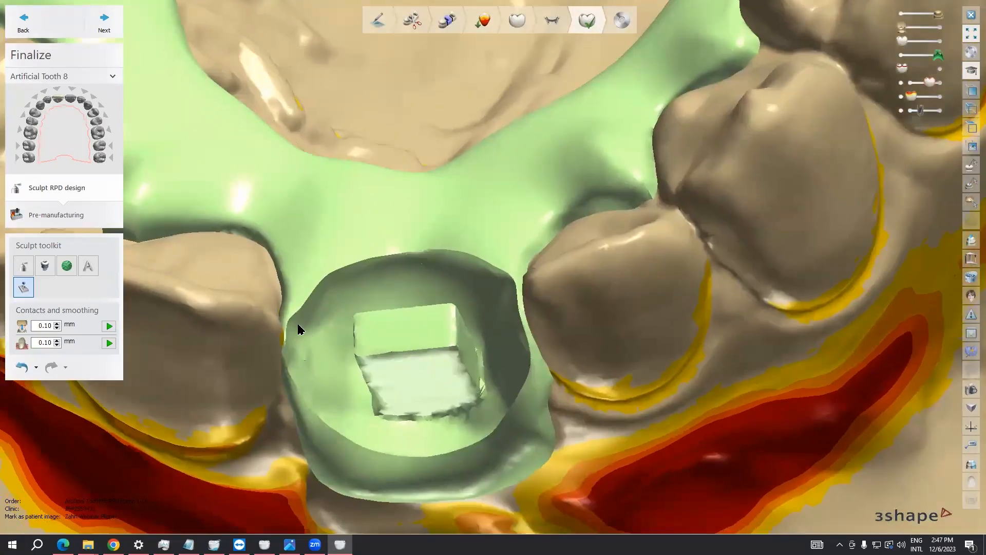
right_drag(330, 404, 411, 420)
scroll(402, 405, down, 4)
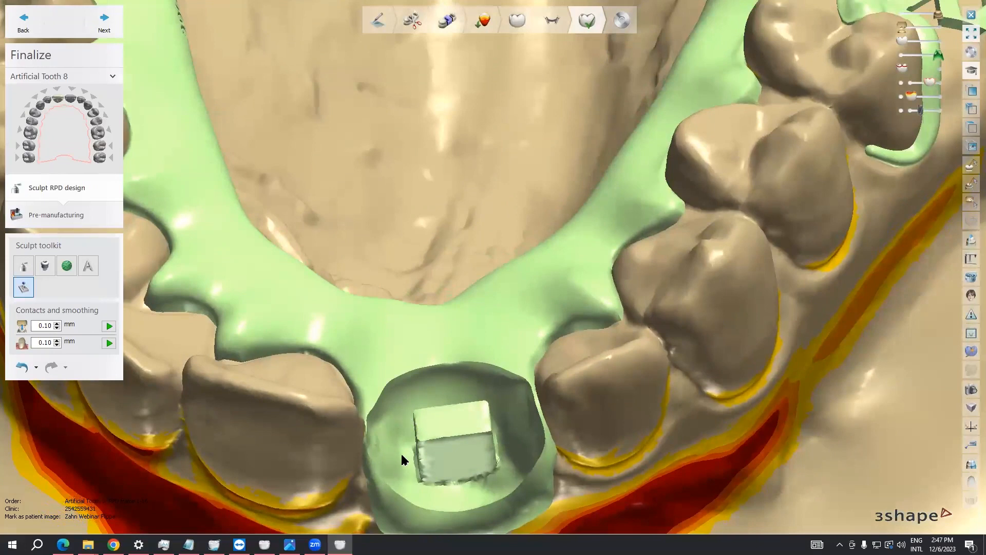
mouse_move(513, 423)
right_down()
mouse_move(437, 431)
mouse_move(479, 432)
mouse_move(443, 399)
mouse_move(440, 424)
mouse_move(434, 402)
mouse_move(493, 417)
right_up()
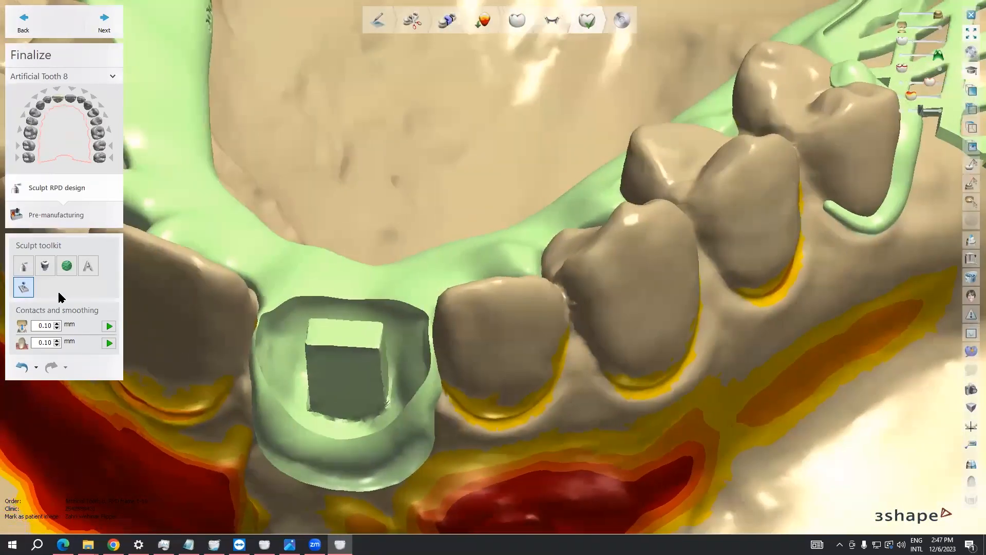
Try smoothing the pocket and its post with the wax knife at 5.00 mm and 2.00, and undo back through the contact cut
click(24, 268)
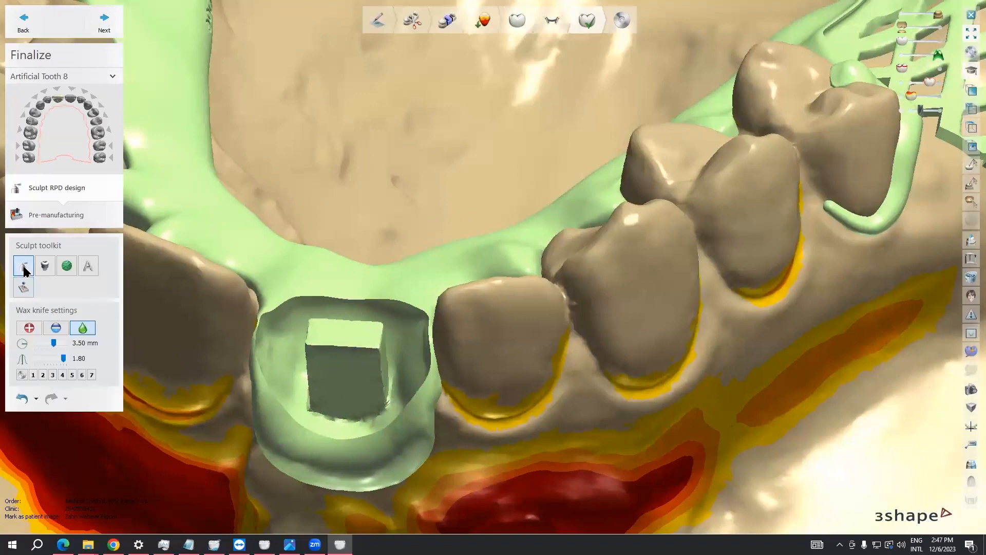
right_drag(156, 341, 286, 352)
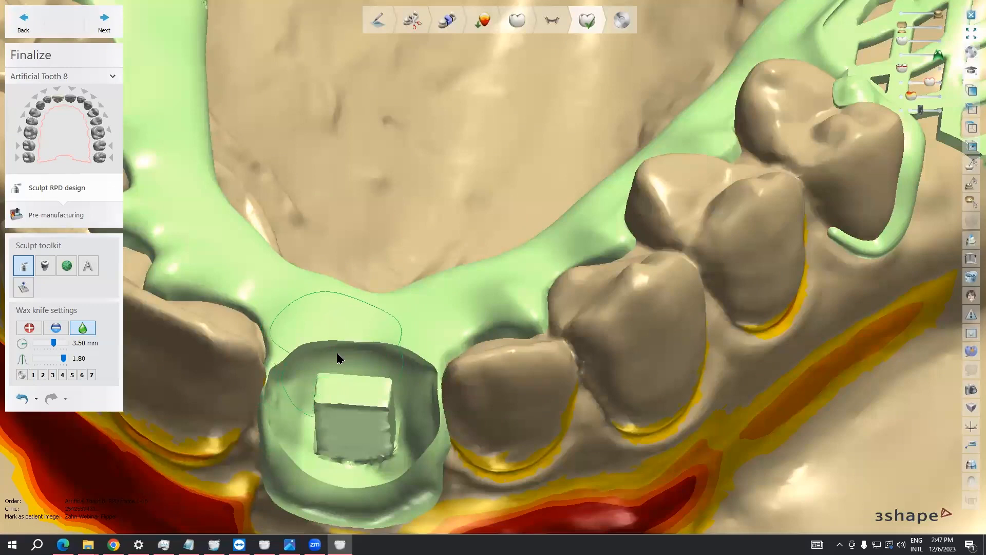
ctrl+scroll(351, 357, up, 3)
mouse_move(359, 358)
mouse_down()
mouse_move(367, 387)
mouse_move(316, 358)
mouse_up()
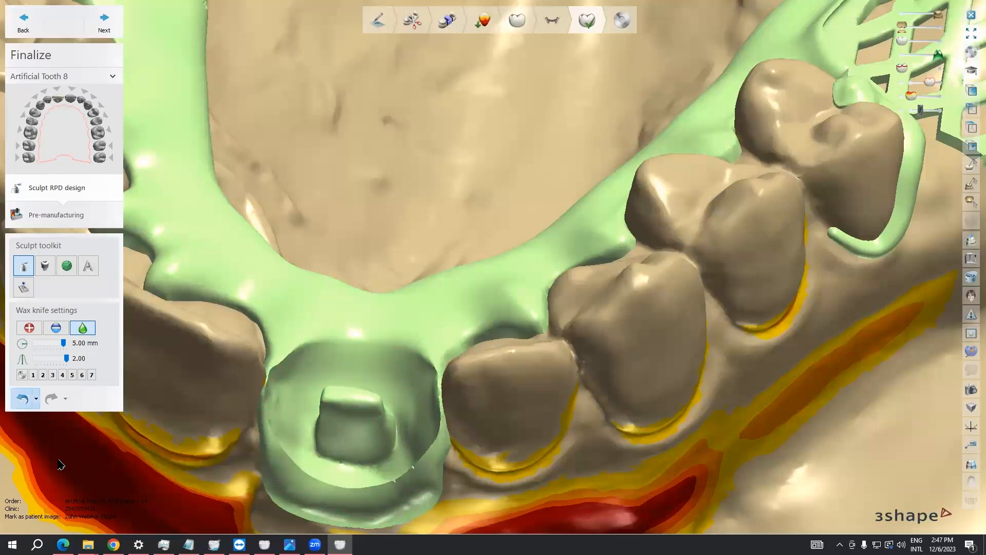
key(ctrl+z)
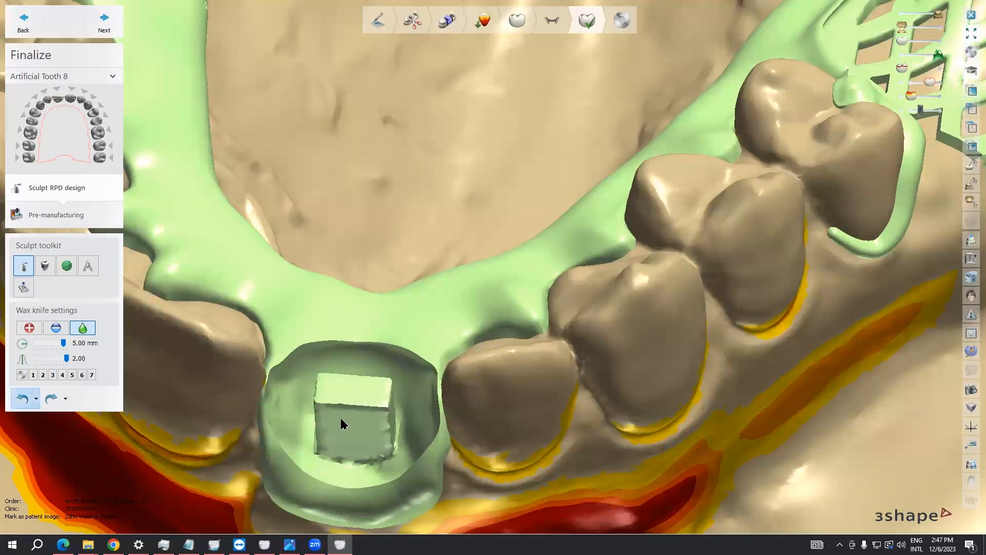
key(ctrl+z)
Cut the frame to the artificial tooth again with a contact value of 0.10 mm
click(23, 288)
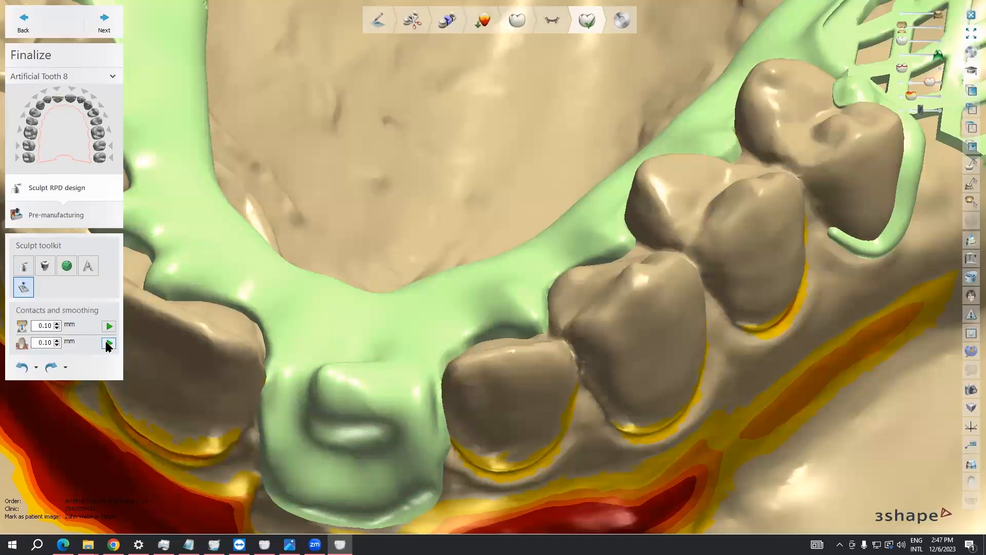
click(109, 343)
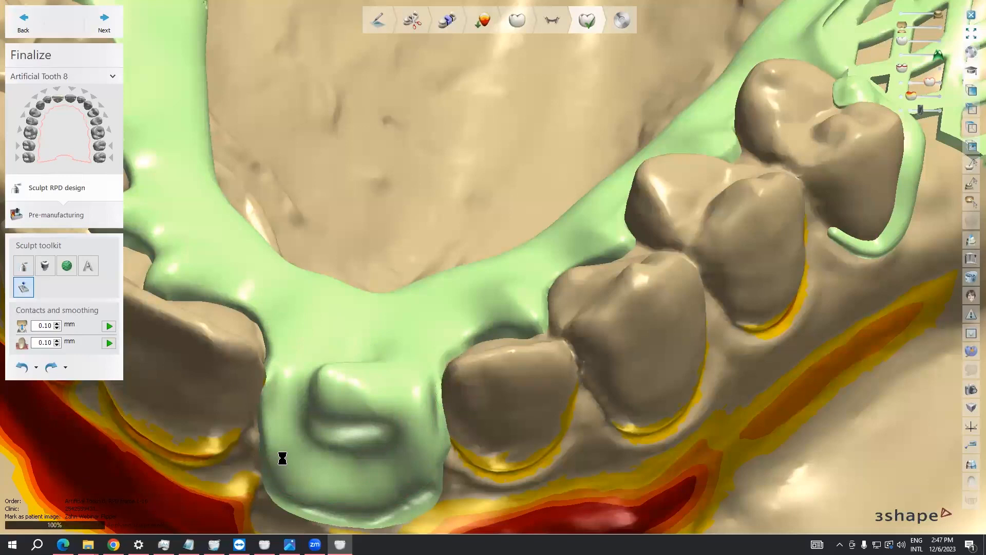
scroll(367, 426, down, 6)
right_drag(384, 425, 397, 388)
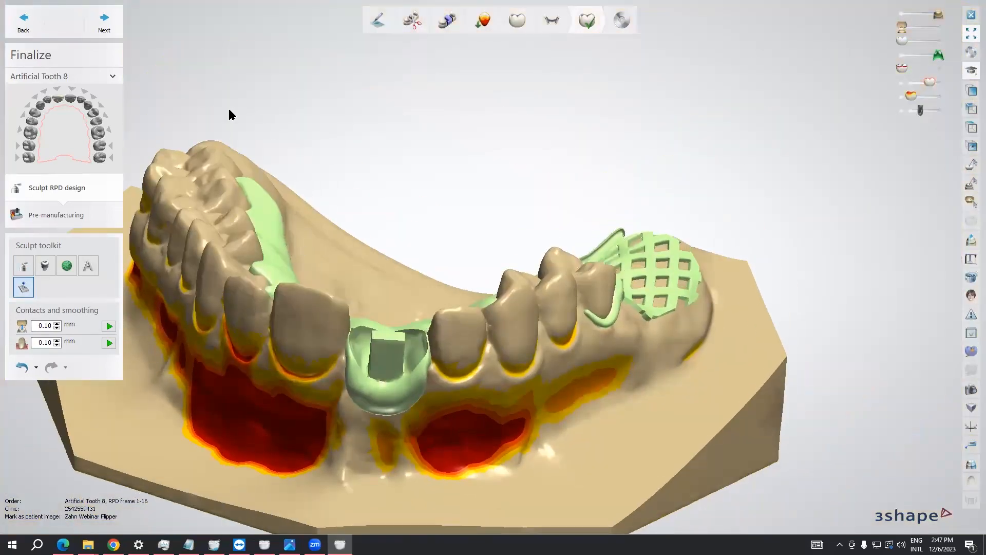
Continue to Pre-manufacturing and place a 4.00 mm diameter cylinder accessory on the retention mesh
click(121, 30)
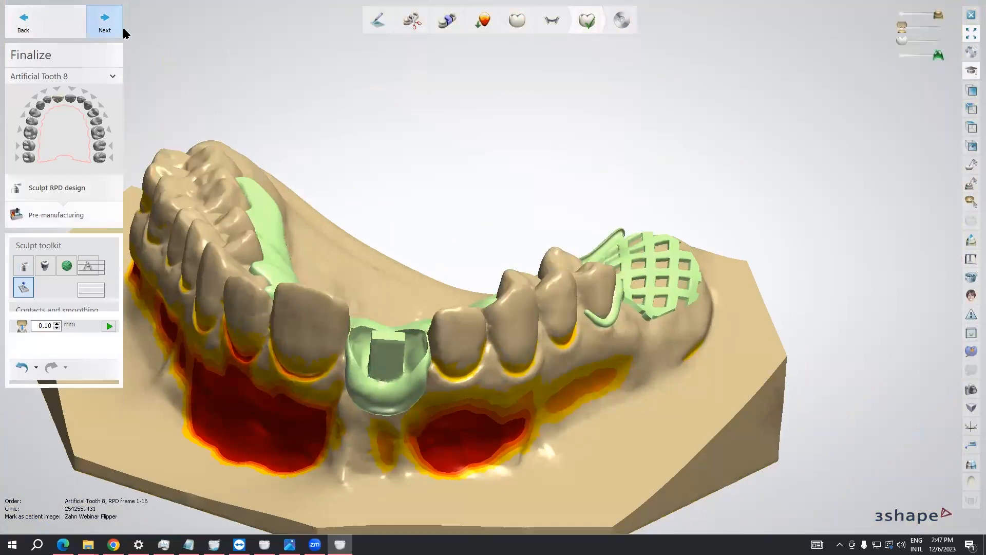
middle_drag(463, 263, 326, 320)
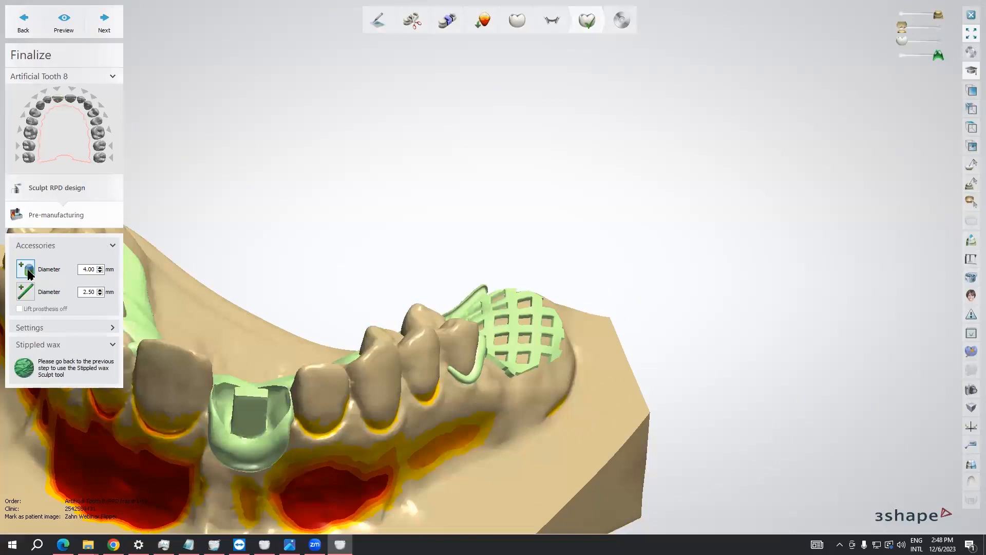
right_drag(440, 307, 460, 340)
scroll(535, 303, up, 2)
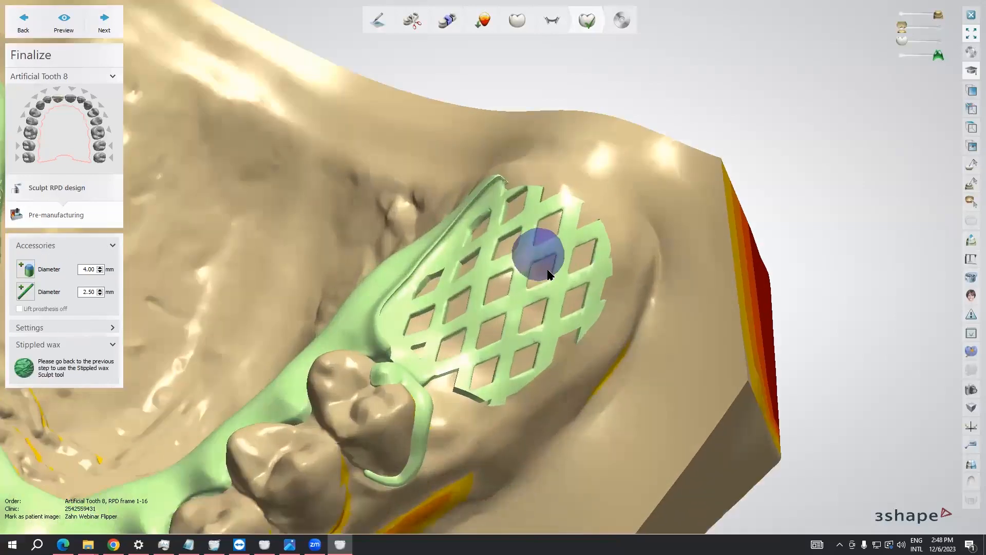
click(101, 268)
Preview the frame and examine the accessory placed on the retention mesh
click(63, 30)
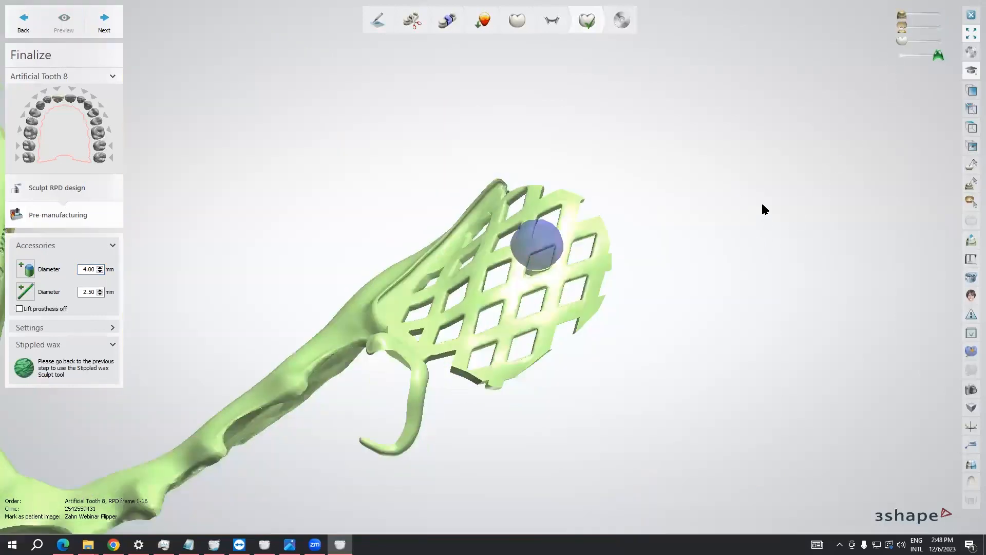
right_drag(761, 205, 745, 134)
scroll(547, 344, up, 5)
right_drag(547, 345, 486, 323)
scroll(547, 355, down, 5)
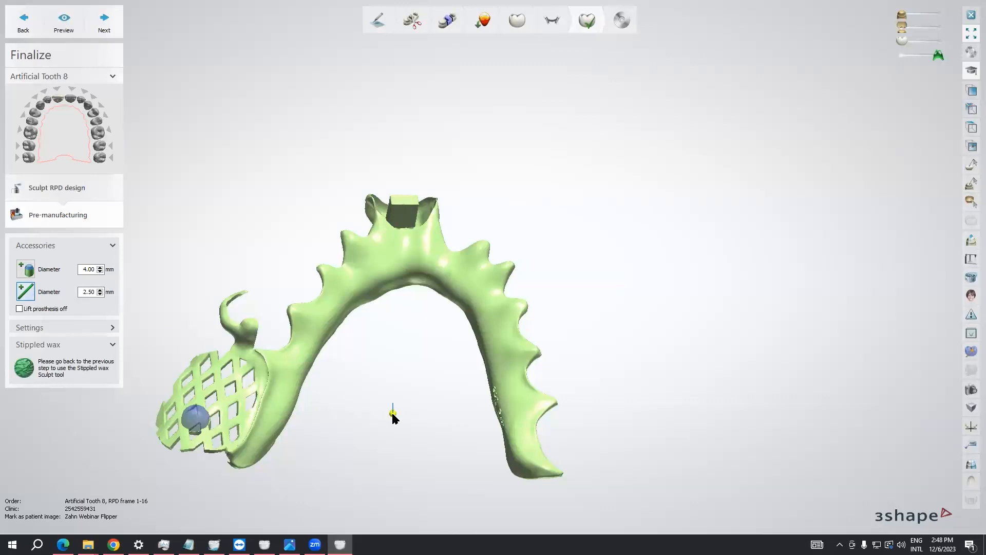
Add three 2.50 mm bars from the mesh-side arm, the ID-tag-side arm and the front of the strap, meeting at one joint
right_drag(397, 425, 324, 379)
click(282, 356)
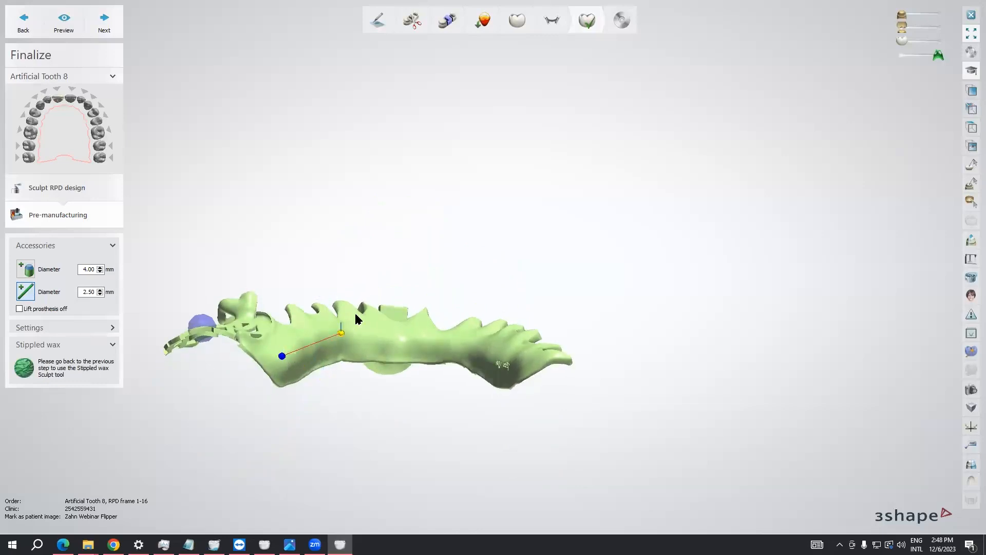
click(409, 257)
right_drag(415, 312, 288, 350)
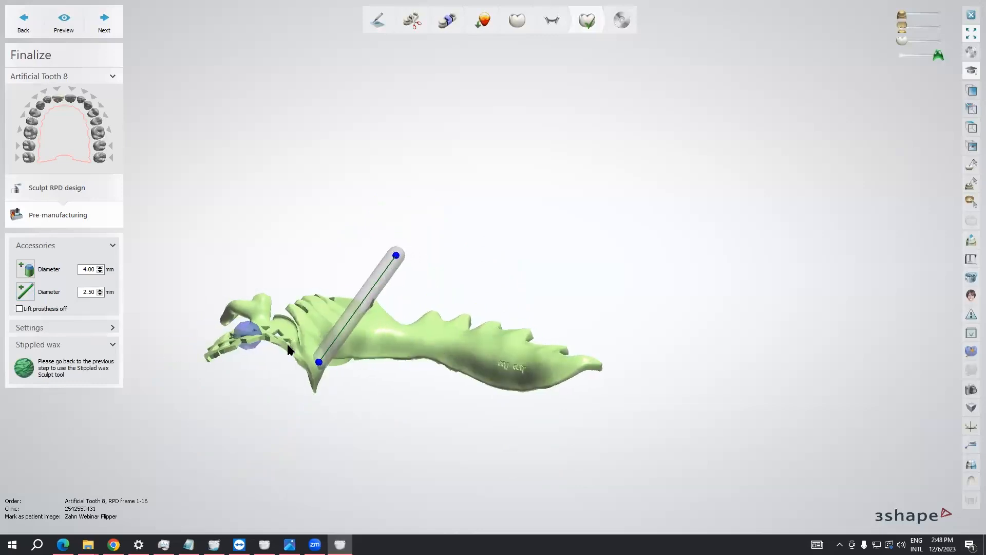
click(549, 368)
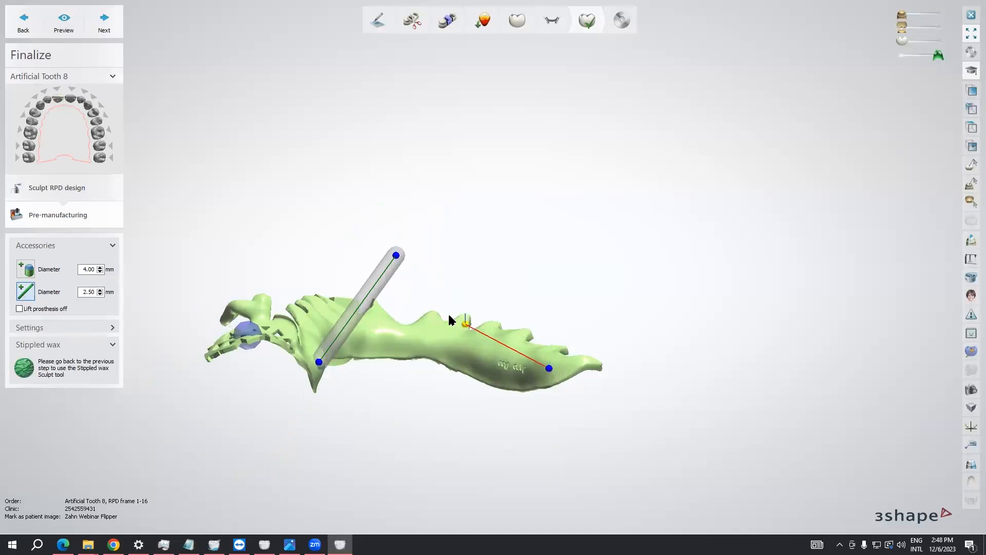
click(396, 255)
right_drag(337, 330, 149, 320)
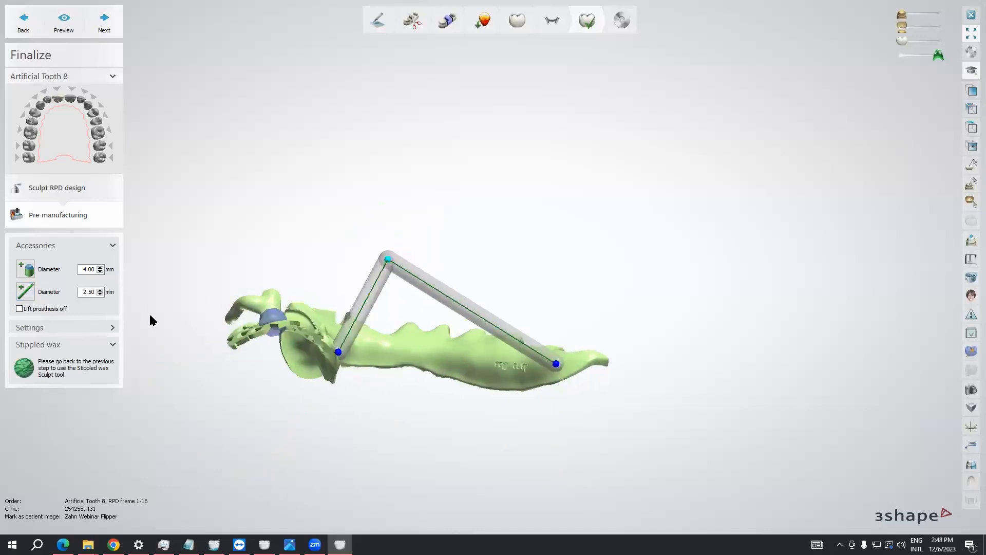
click(371, 340)
click(388, 260)
right_drag(386, 289, 439, 356)
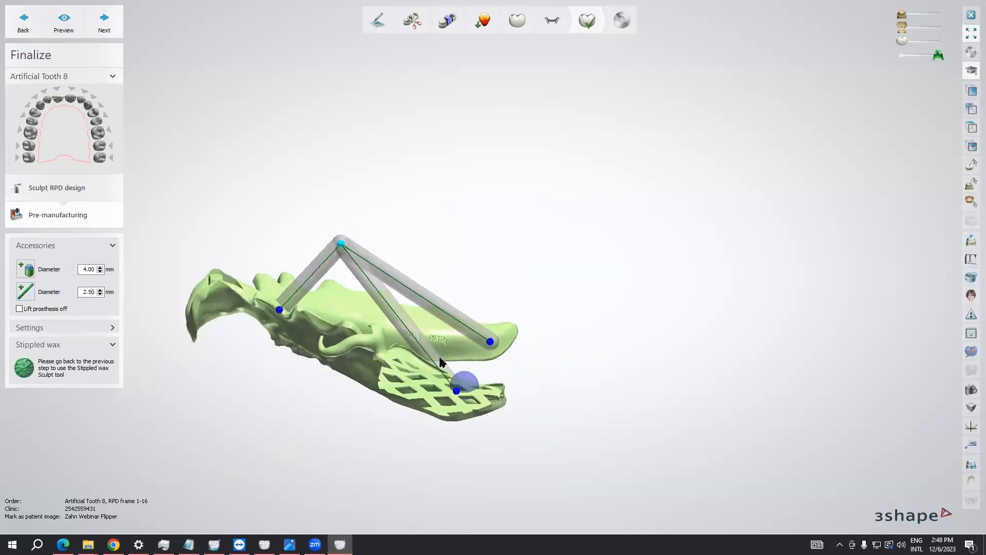
Move the bars' shared joint down between the strap arms and back in line with the two rear bar ends
drag(343, 247, 597, 323)
key(ctrl+z)
right_drag(542, 284, 442, 378)
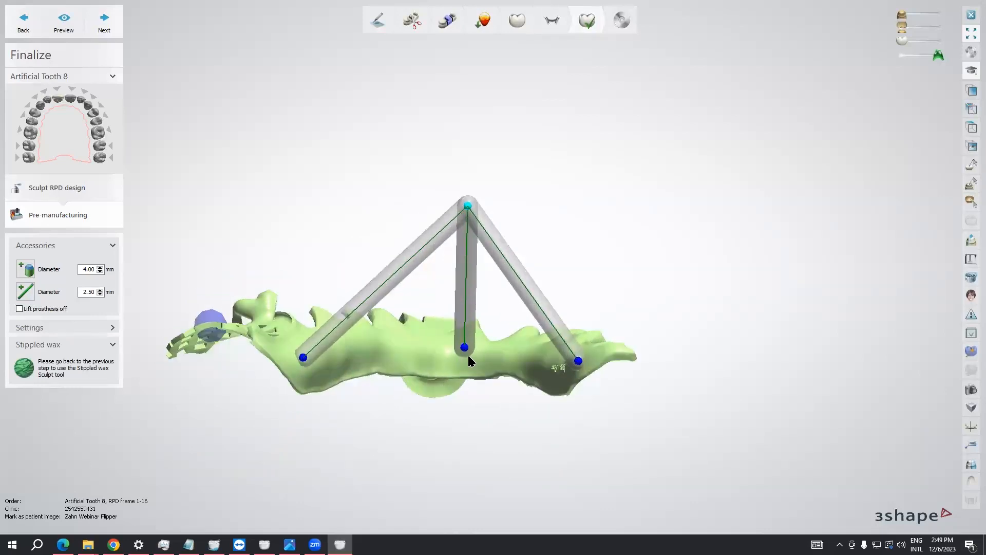
drag(467, 205, 460, 362)
mouse_move(471, 301)
right_down()
mouse_move(463, 380)
mouse_move(504, 277)
mouse_move(473, 316)
right_up()
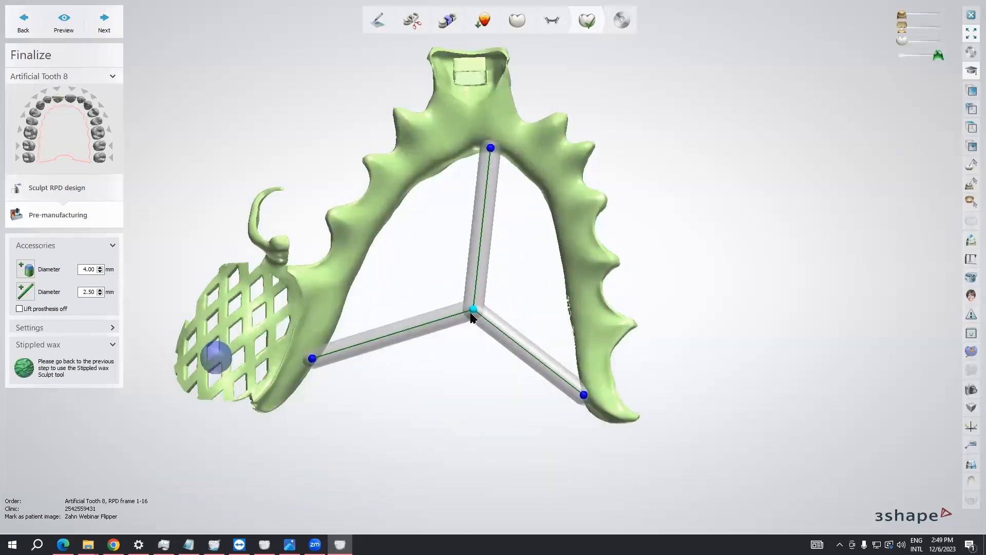
drag(471, 311, 453, 380)
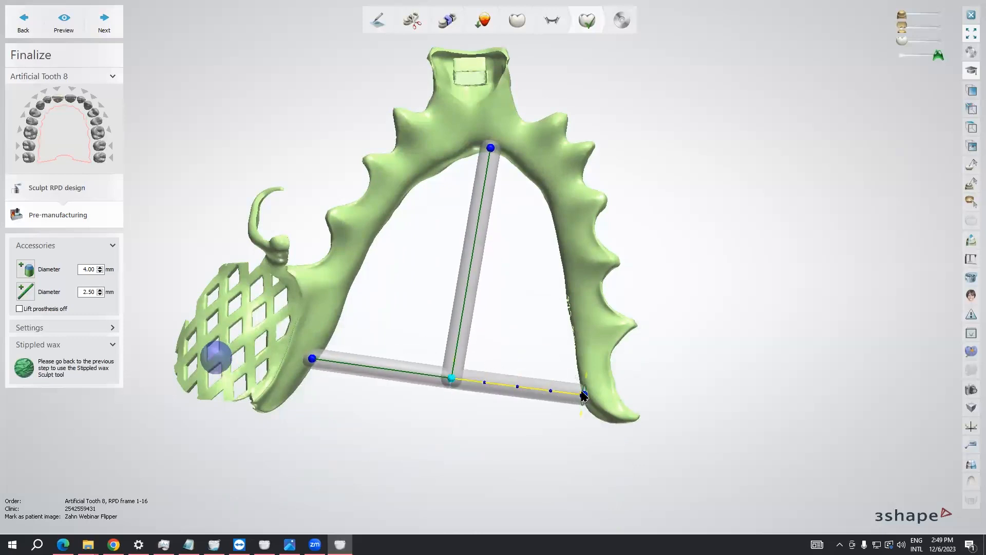
Fine-tune the three outer bar ends on the strap so the bars form a straight, centred T
drag(584, 395, 583, 393)
drag(489, 152, 472, 152)
drag(312, 358, 309, 366)
right_drag(358, 407, 409, 372)
right_drag(474, 409, 489, 430)
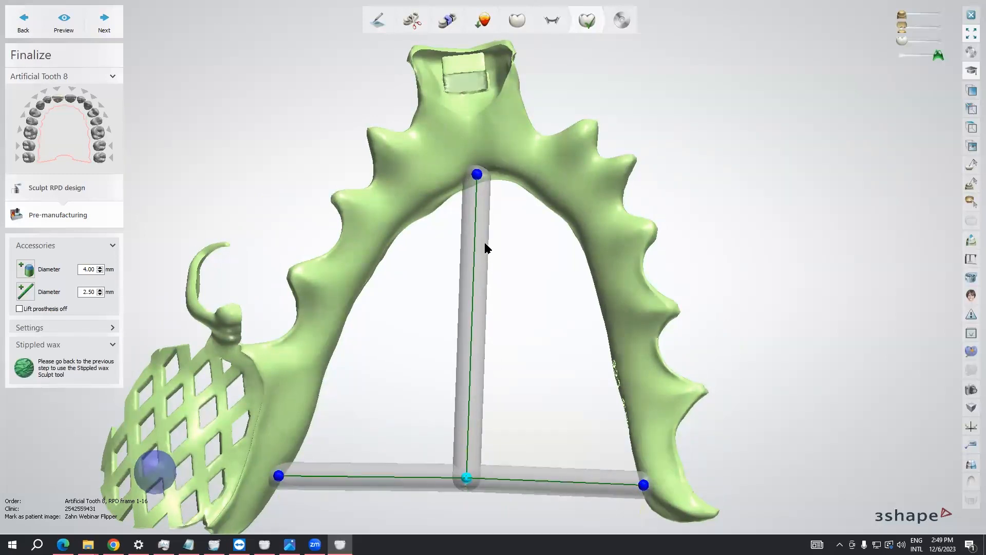
Add a 2.50 mm crossbar in two segments from both strap arms to the middle of the central bar
click(29, 294)
right_drag(408, 352, 370, 313)
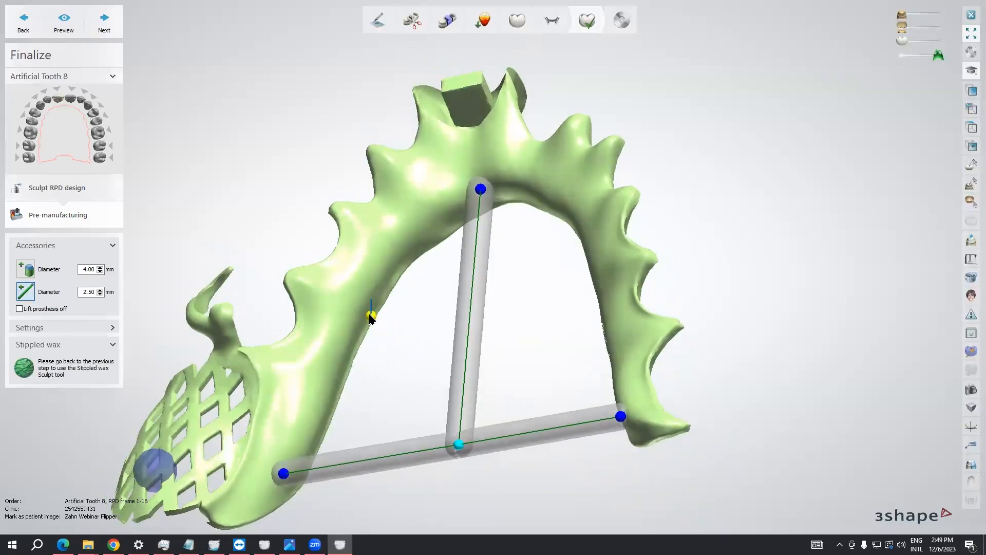
click(359, 308)
click(471, 293)
right_drag(472, 295, 199, 333)
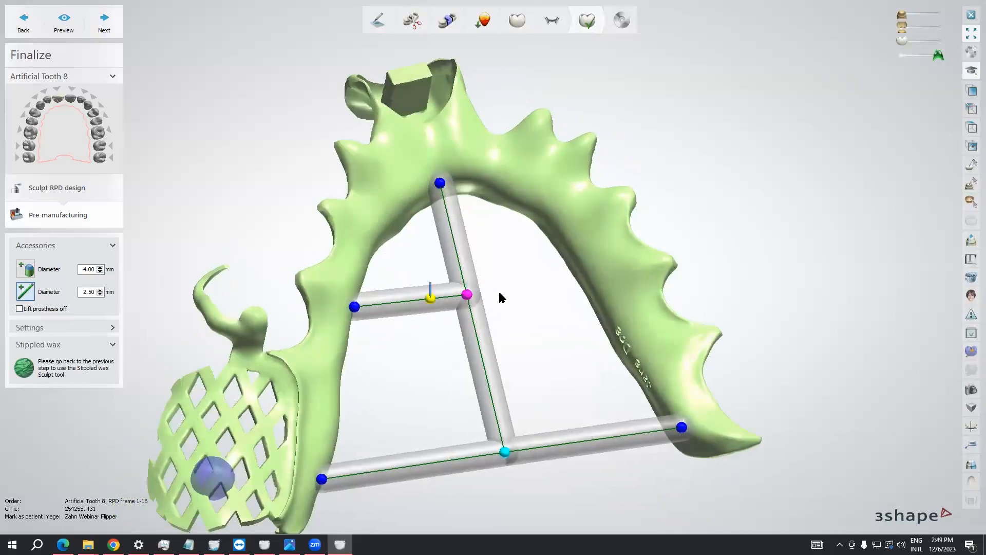
click(467, 294)
mouse_move(507, 324)
right_down()
mouse_move(535, 322)
mouse_move(525, 309)
mouse_move(522, 335)
mouse_move(509, 342)
right_up()
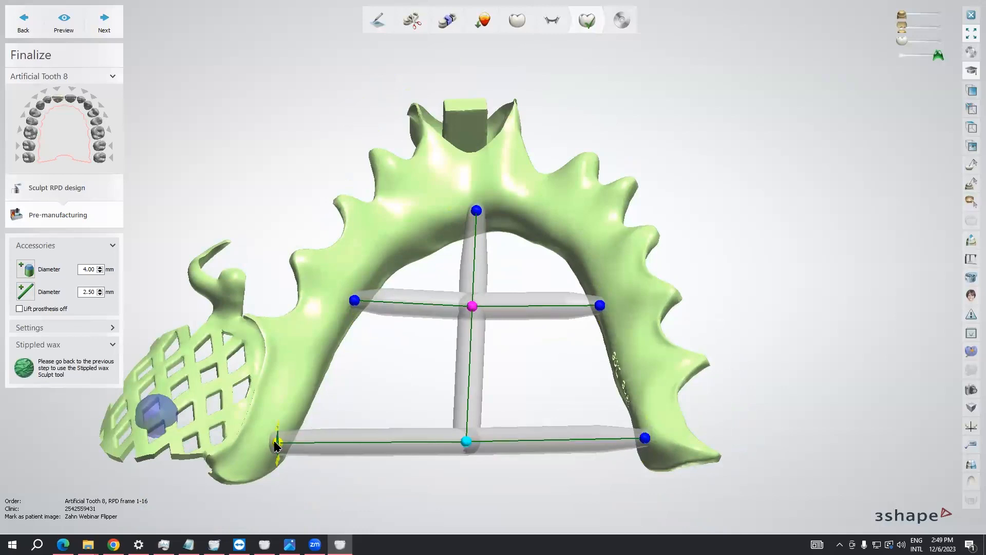
Check the bar layout, complete and save the design, and view the finished frame on the model
scroll(355, 390, down, 3)
middle_drag(363, 376, 419, 344)
right_drag(448, 450, 451, 471)
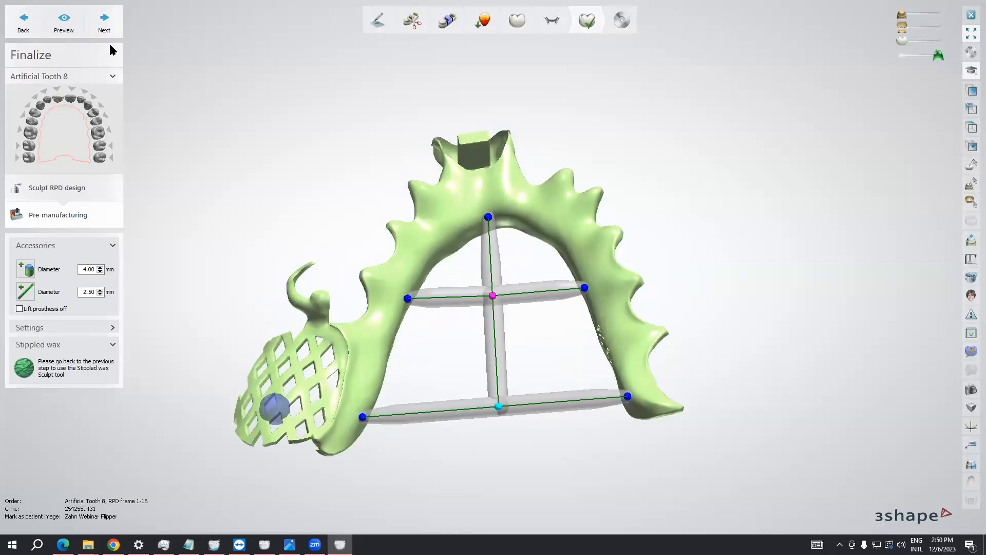
click(105, 21)
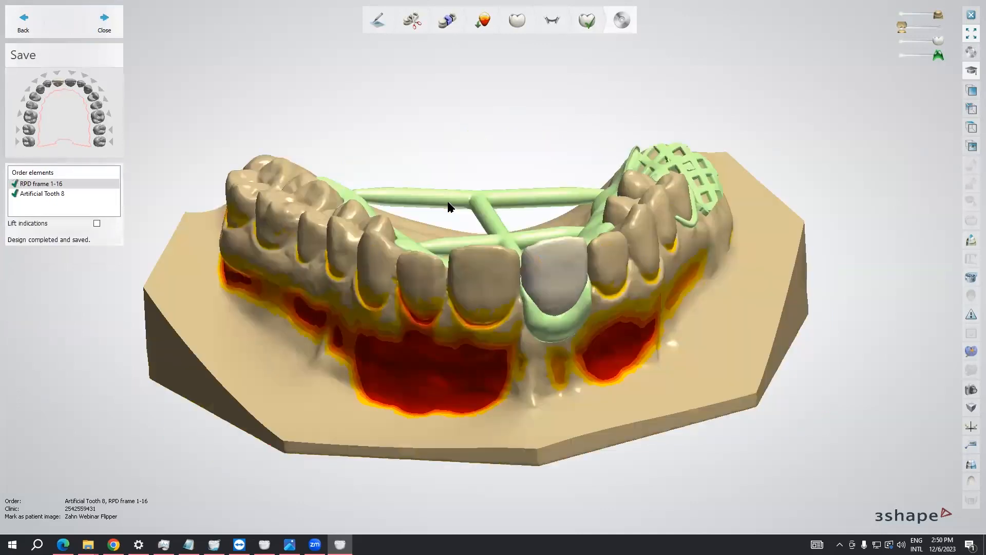
right_drag(449, 207, 457, 268)
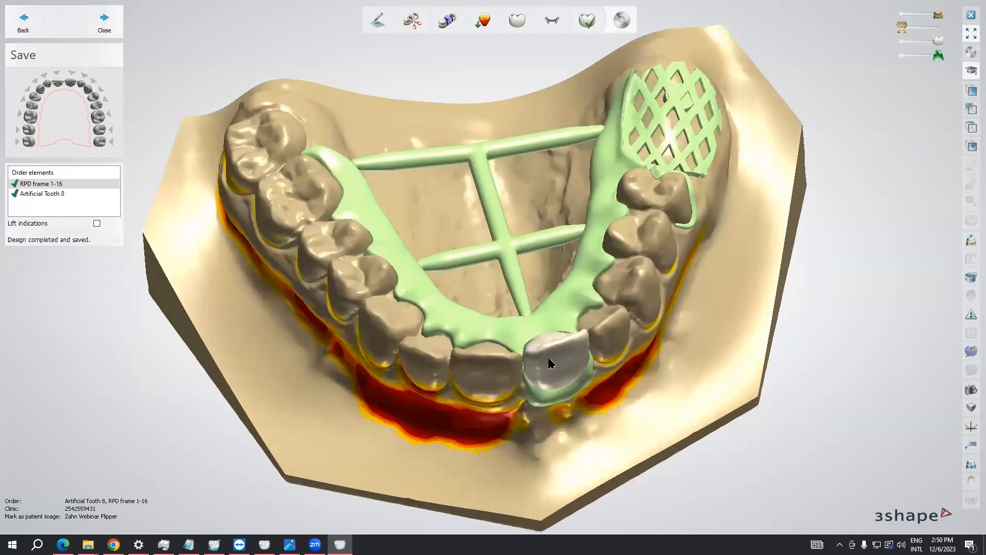
right_drag(530, 319, 489, 319)
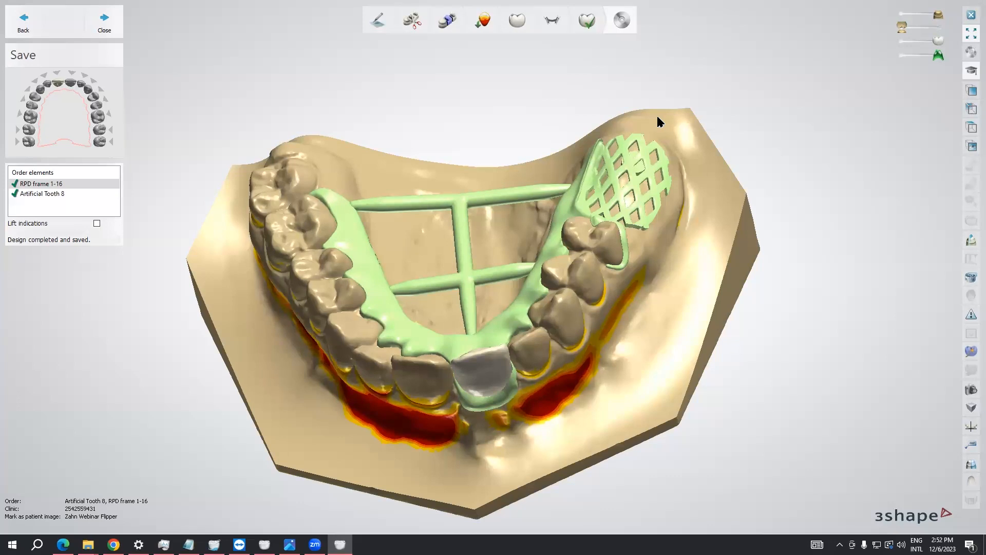
Return to the pre-manufacturing stage and hide the model to examine the clasp arm beside the retention mesh
click(24, 23)
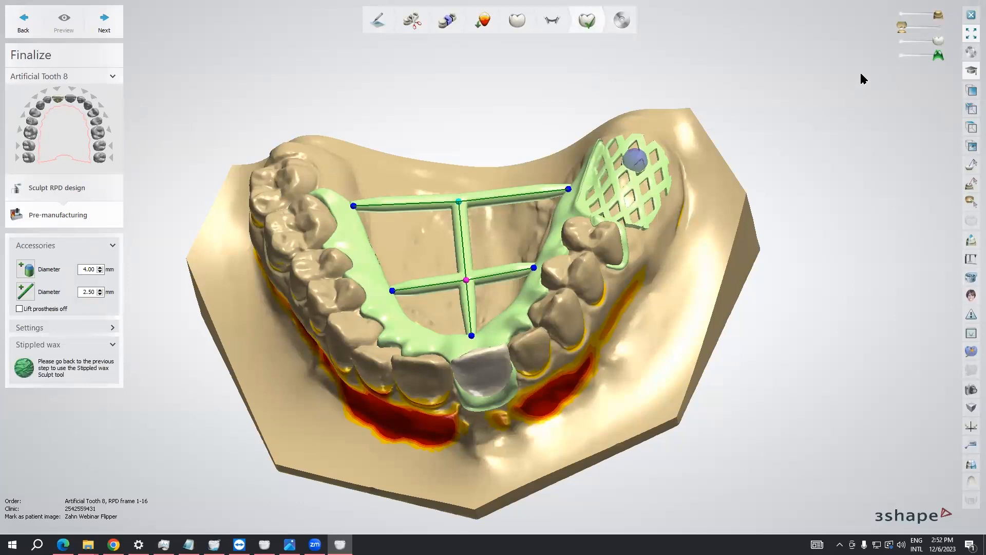
click(900, 15)
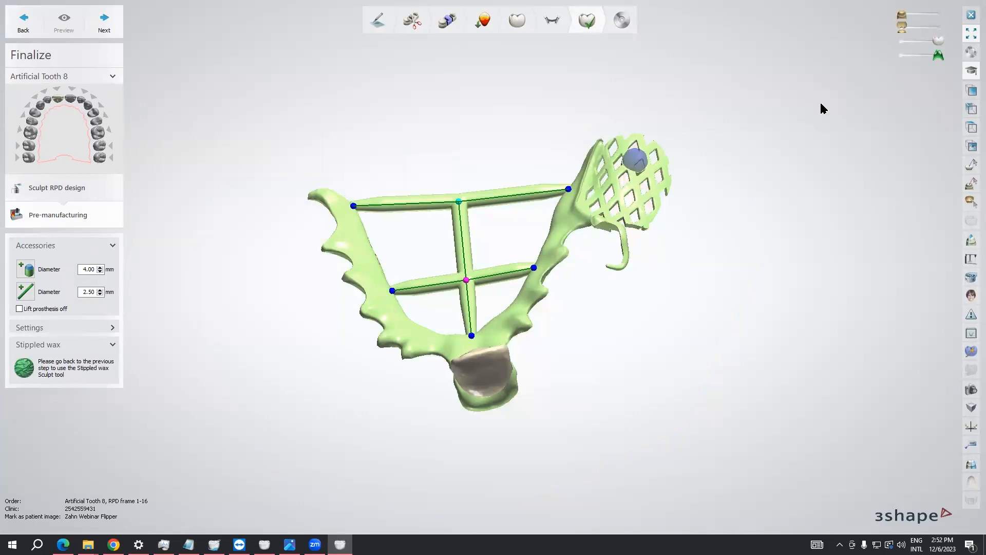
middle_drag(587, 269, 576, 274)
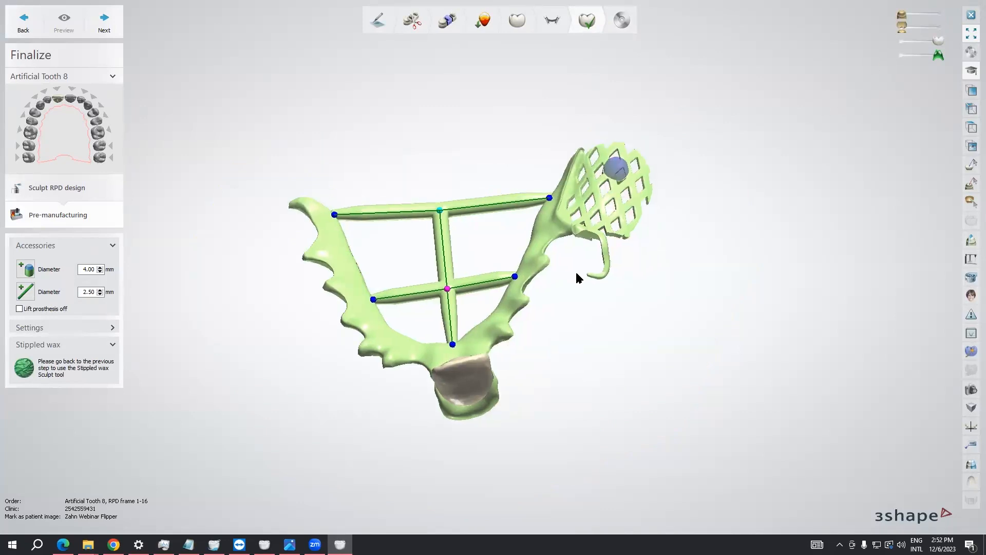
scroll(532, 295, up, 5)
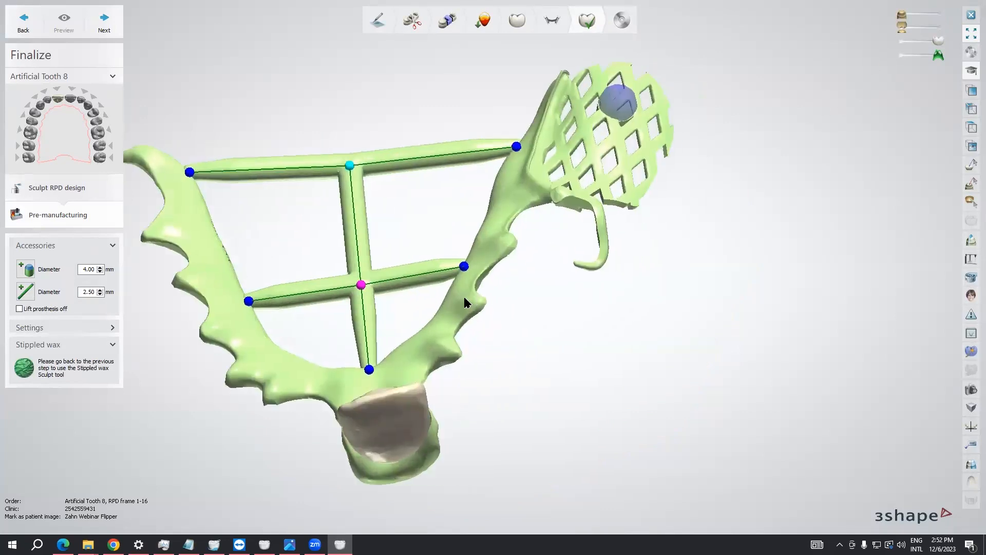
scroll(473, 294, up, 5)
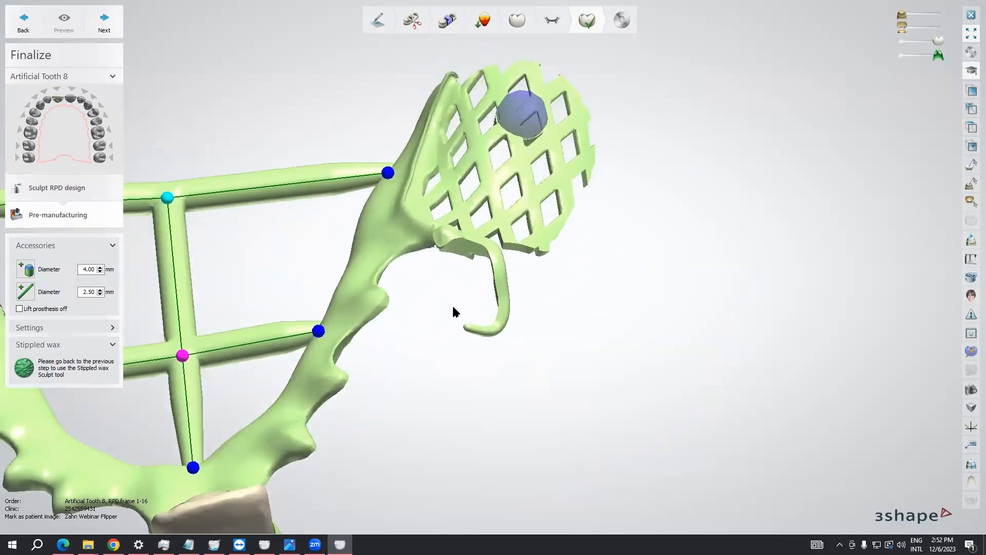
right_drag(433, 325, 442, 333)
scroll(395, 335, up, 3)
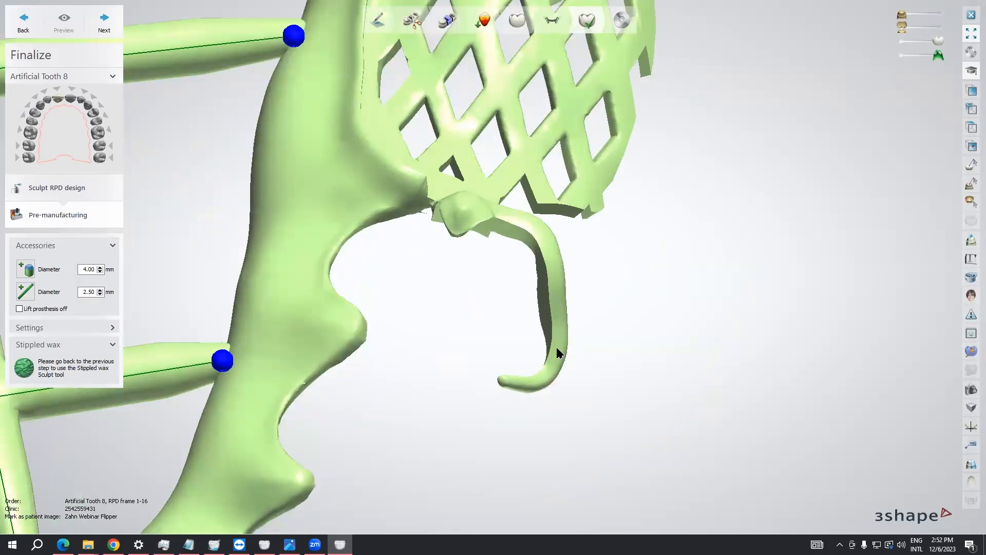
Try to add a 2.50 mm support bar from the strap to the free clasp tip and proceed to saving
click(25, 291)
click(365, 340)
click(498, 380)
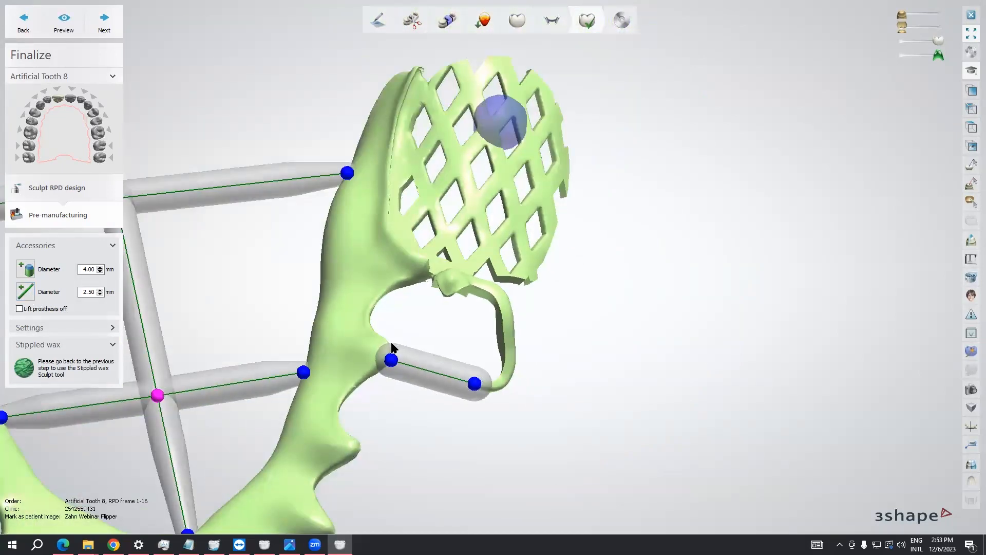
click(455, 387)
click(105, 28)
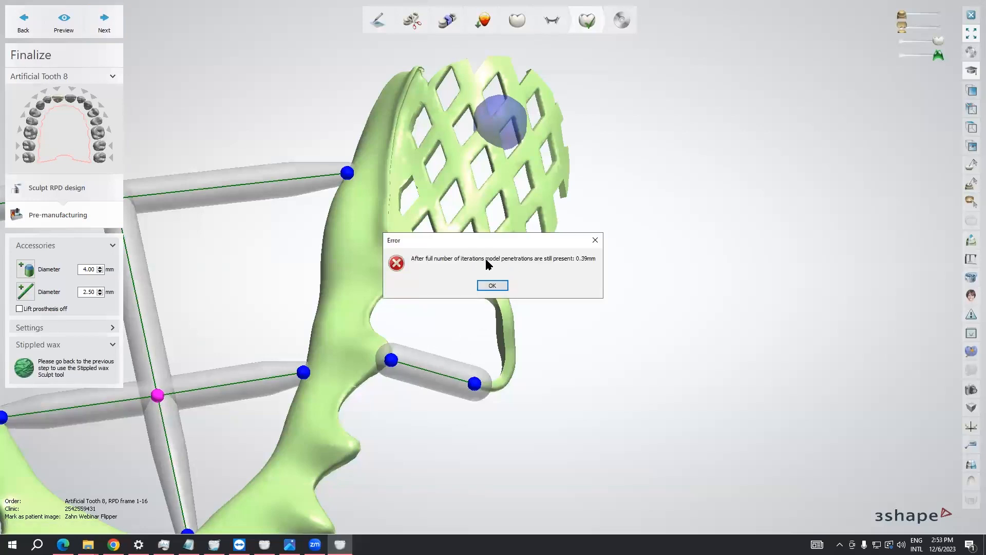
click(495, 285)
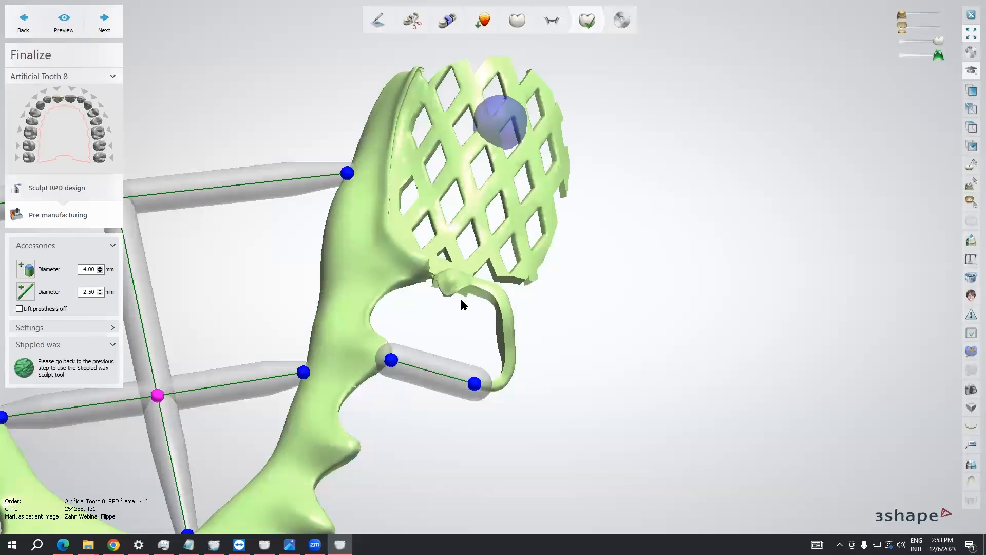
Delete the support bar between the strap and the clasp tip
right_click(394, 366)
click(406, 368)
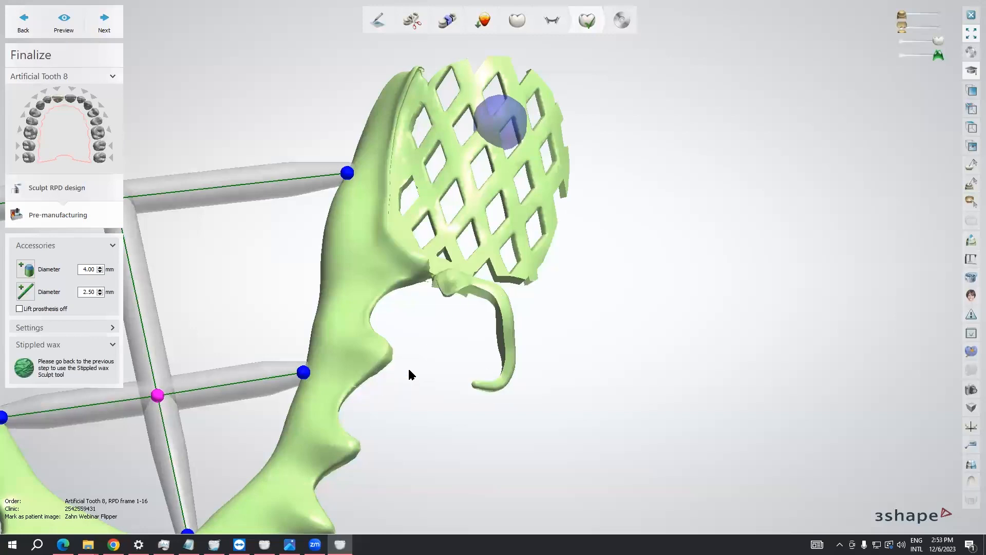
middle_drag(443, 371, 463, 378)
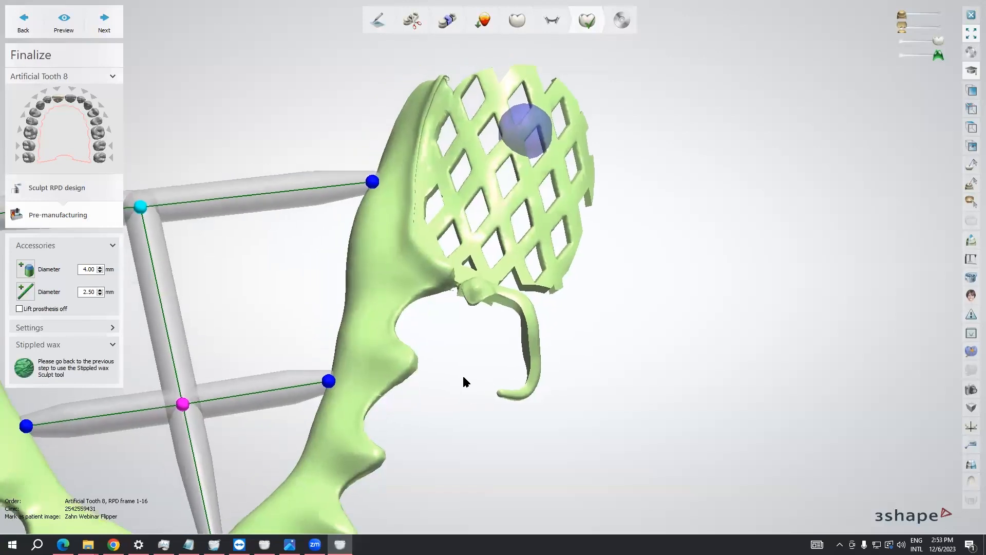